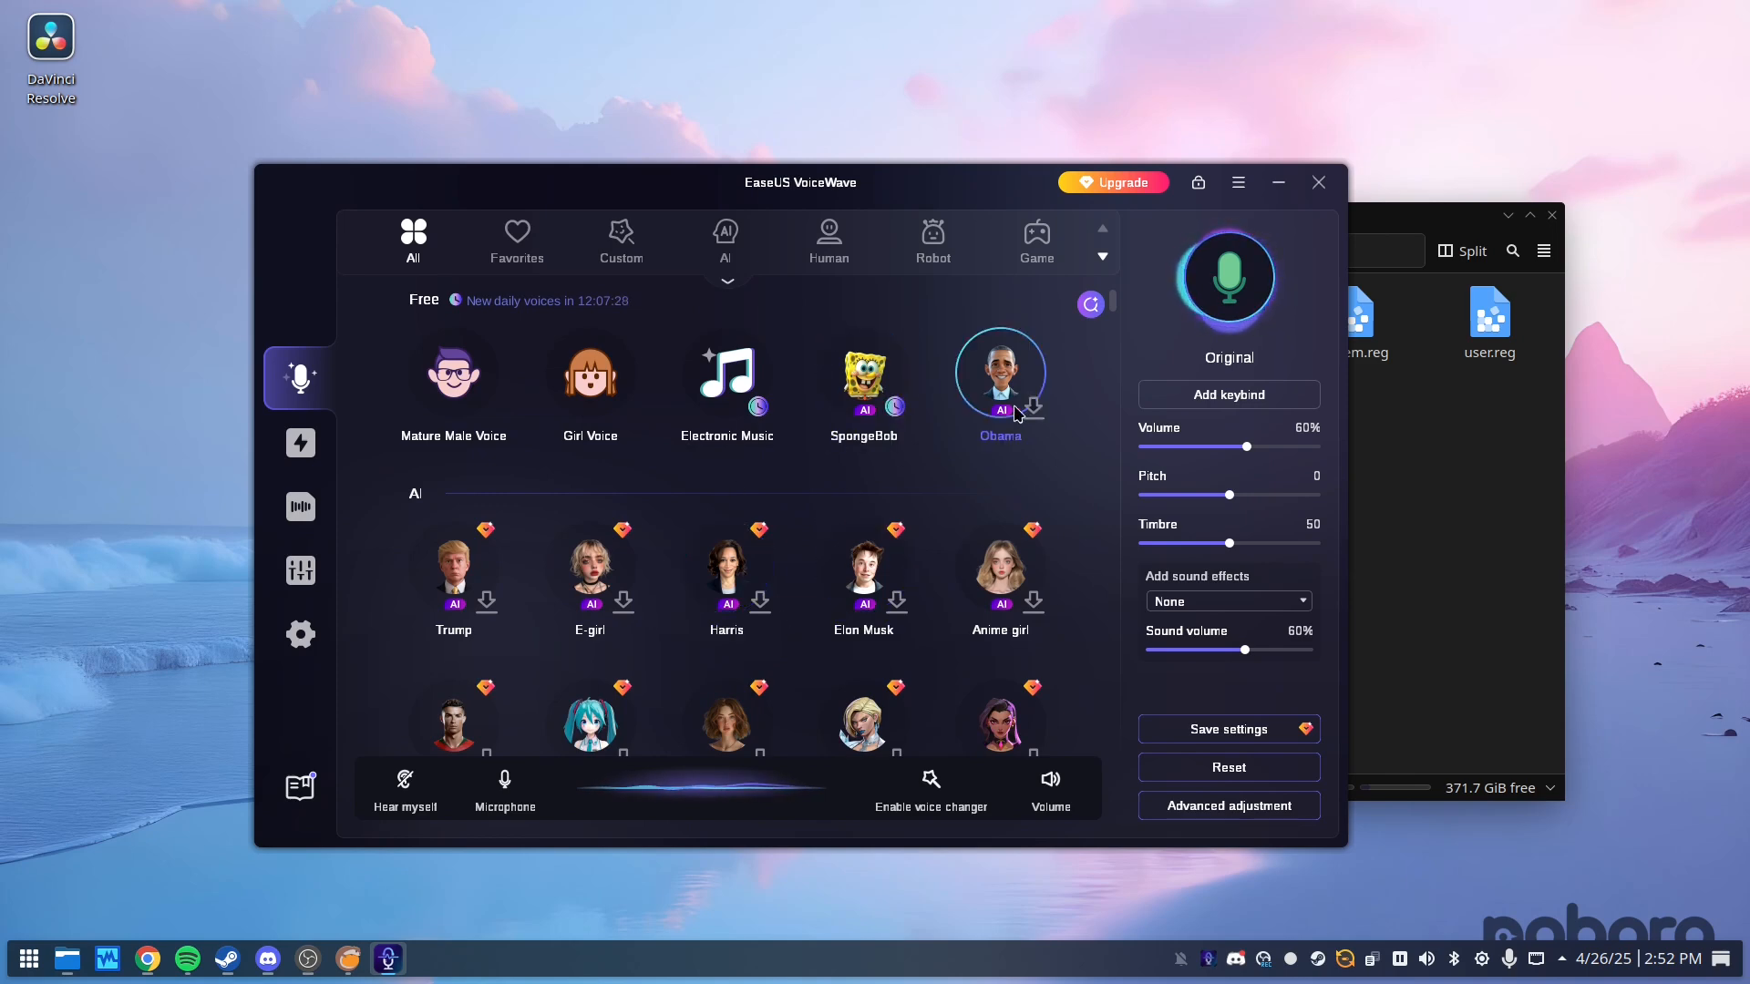
- Browse the free and AI voices in the voice list and view the EaseUS VoiceWave web page in the browser
scroll(811, 563, "down", 5)
scroll(820, 579, "down", 8)
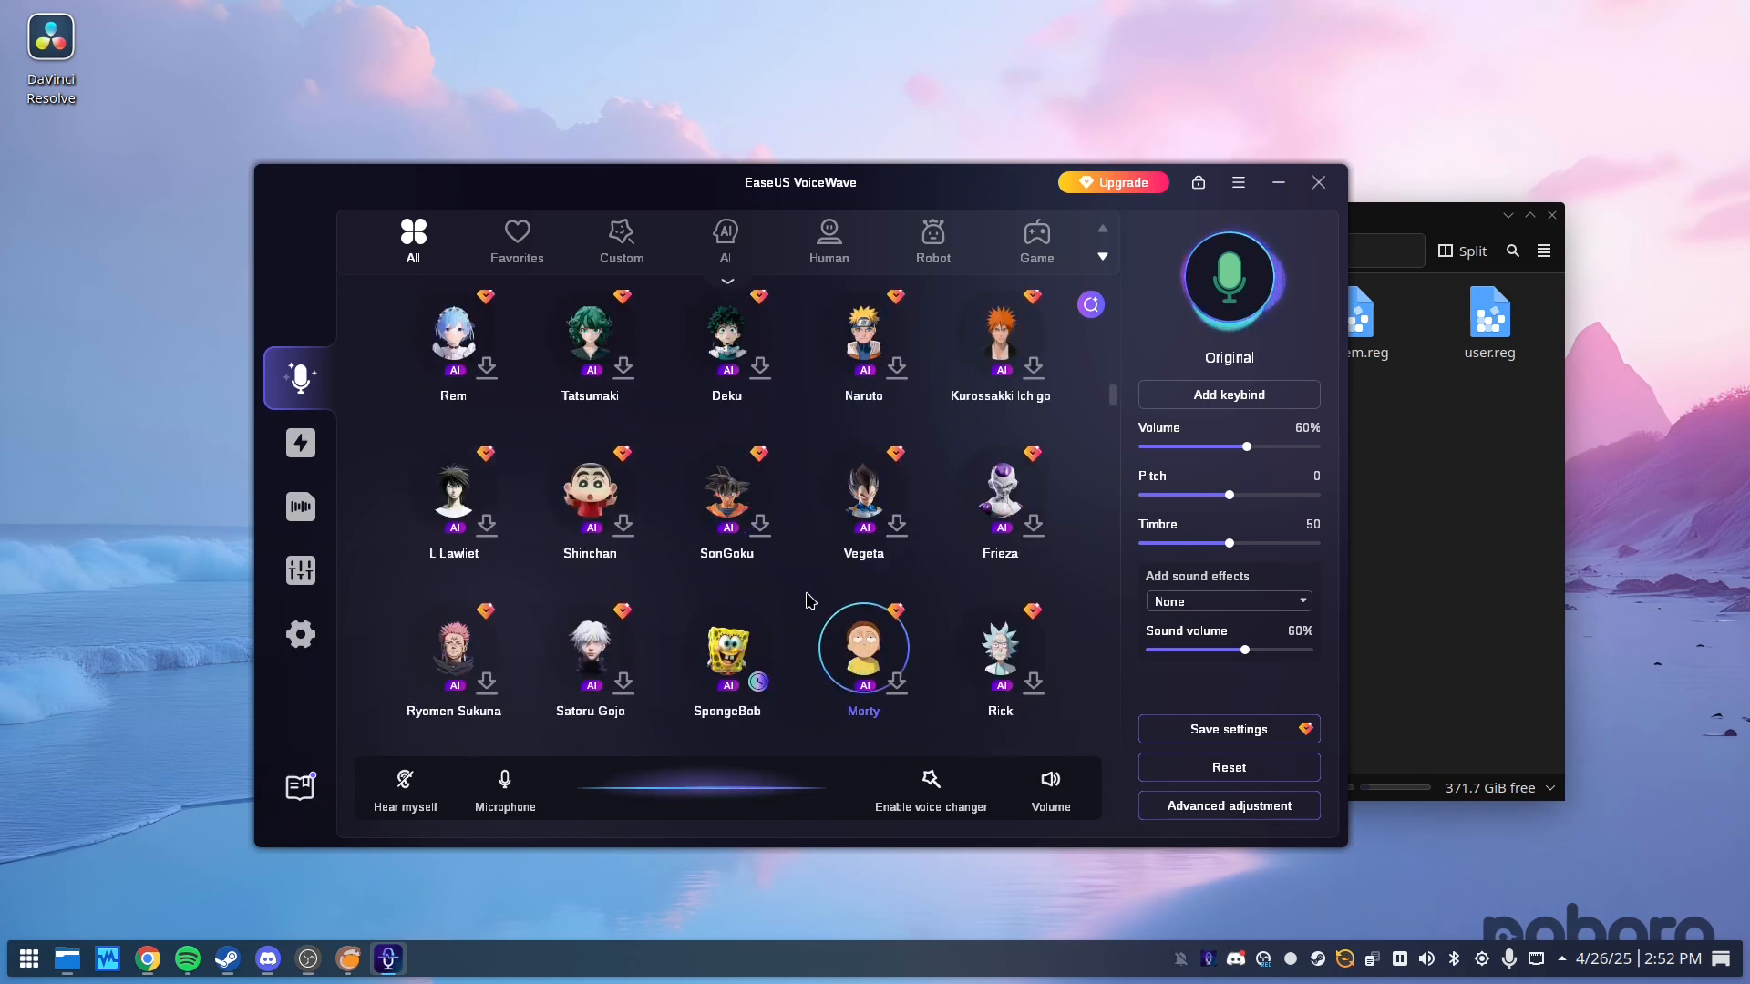
scroll(865, 581, "up", 4)
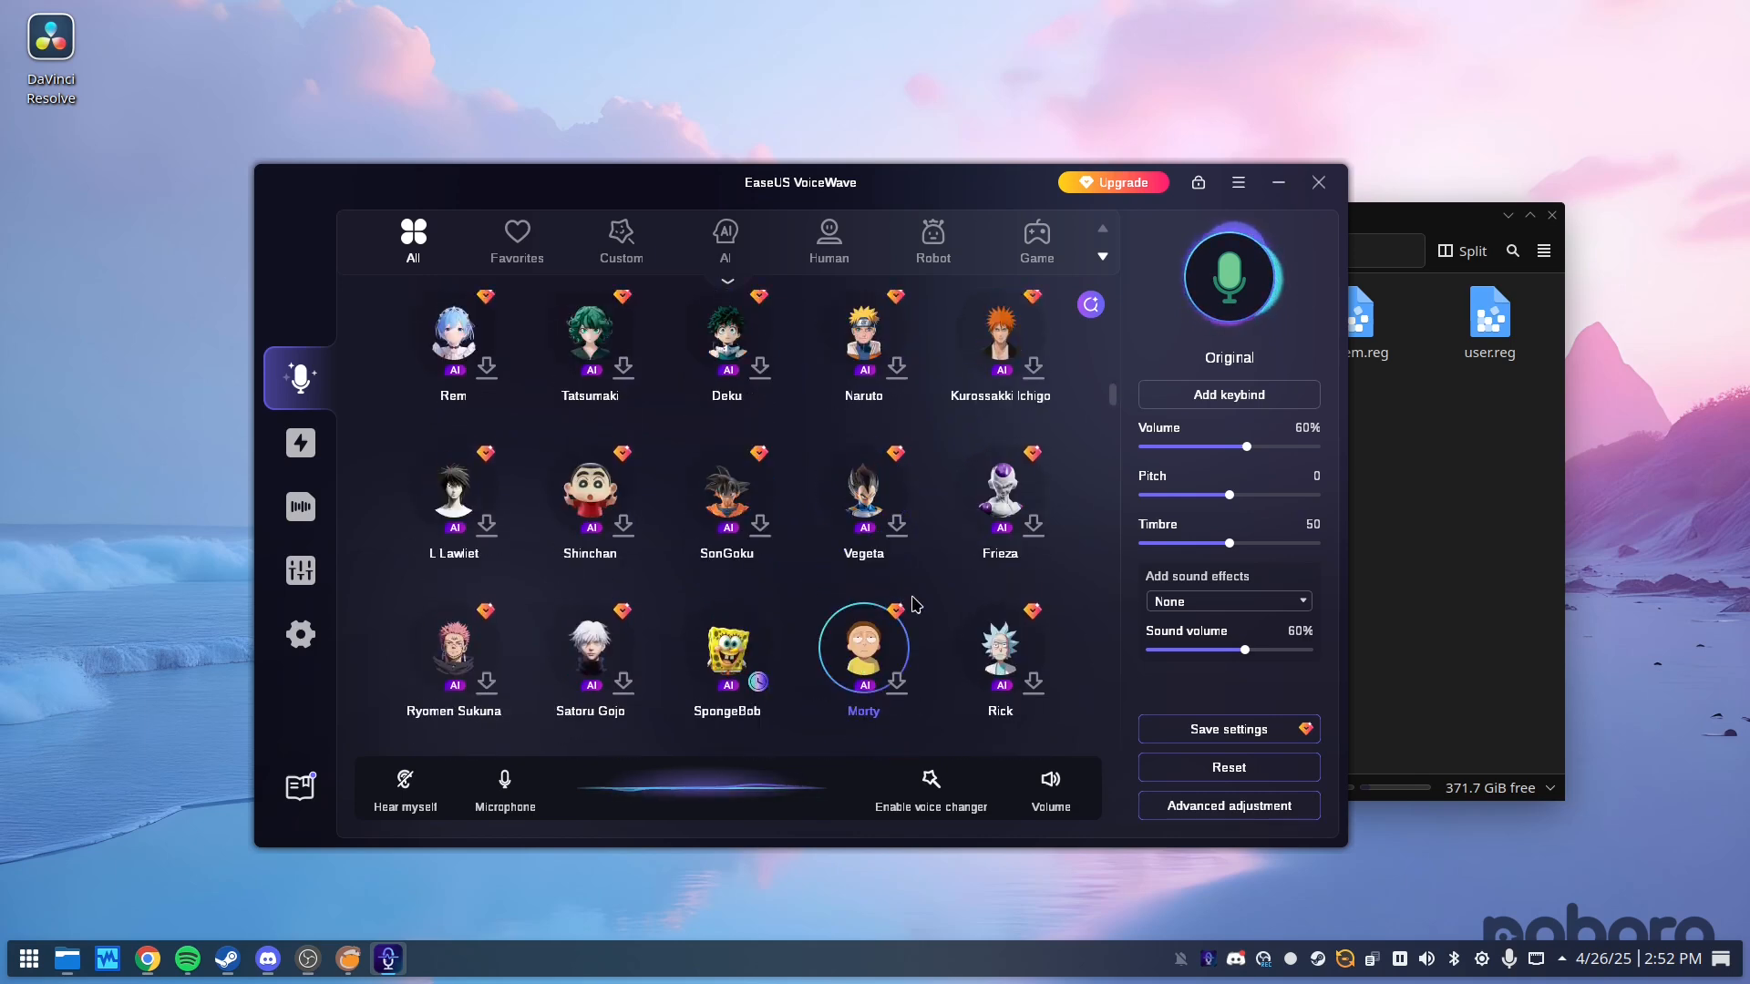
left_click(867, 501)
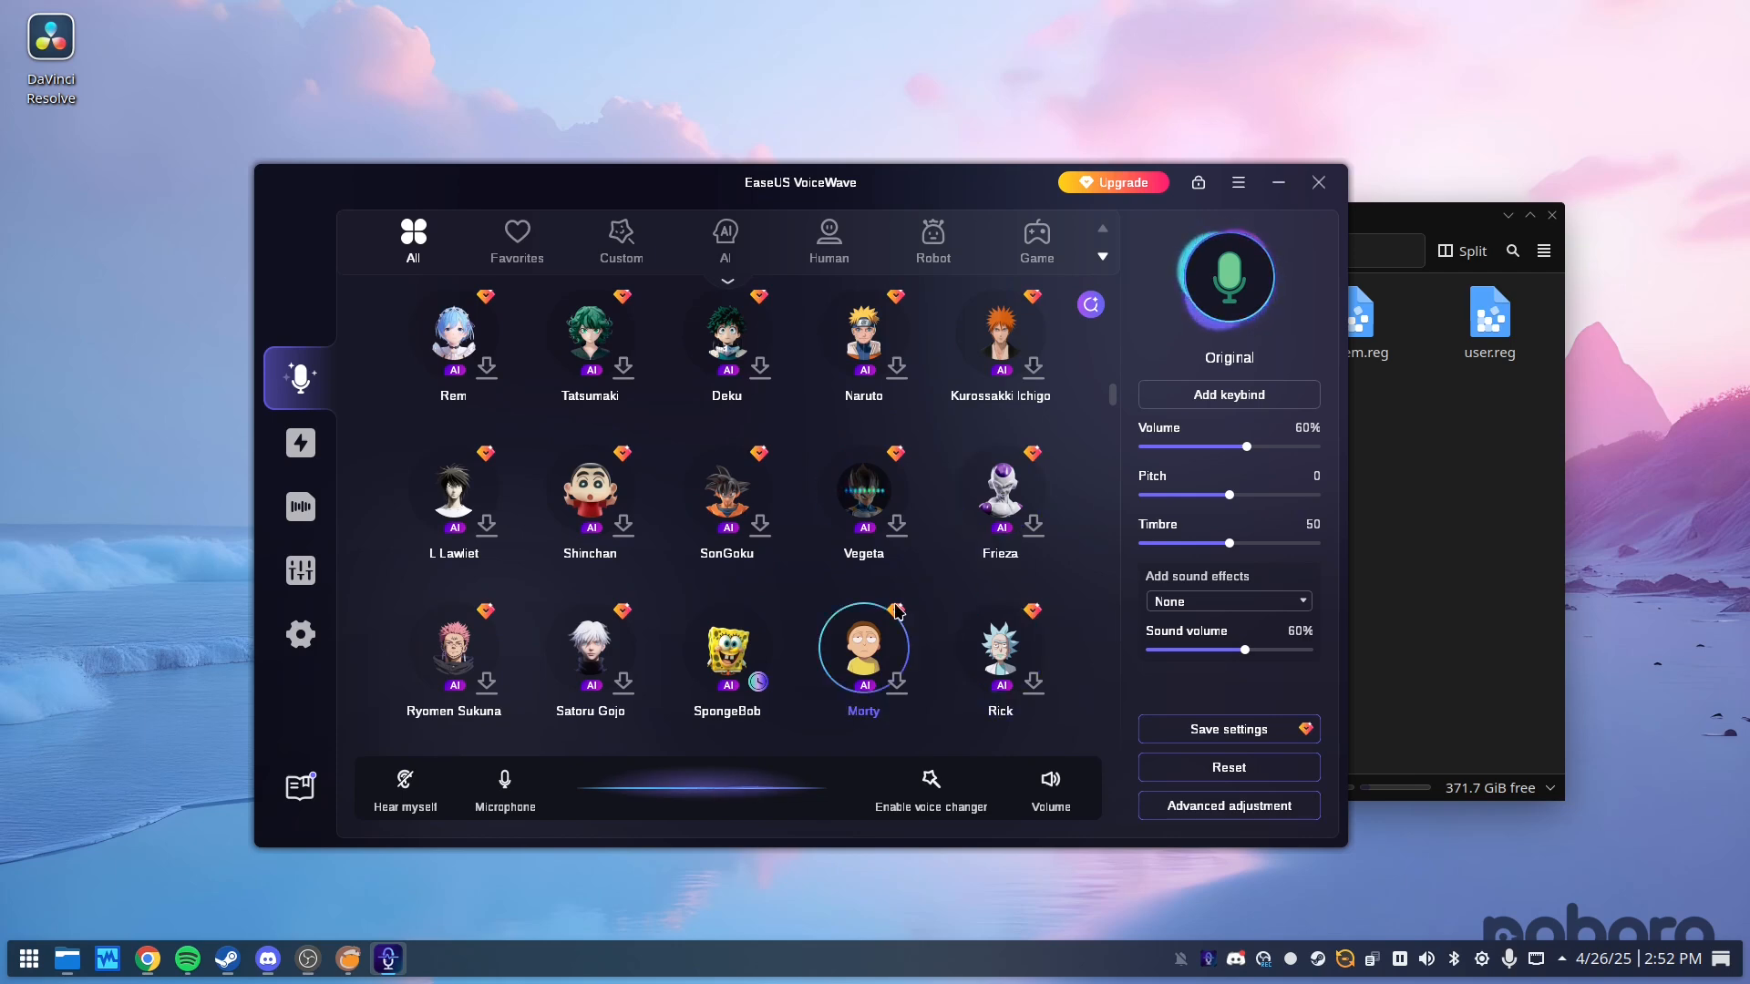
scroll(805, 636, "up", 5)
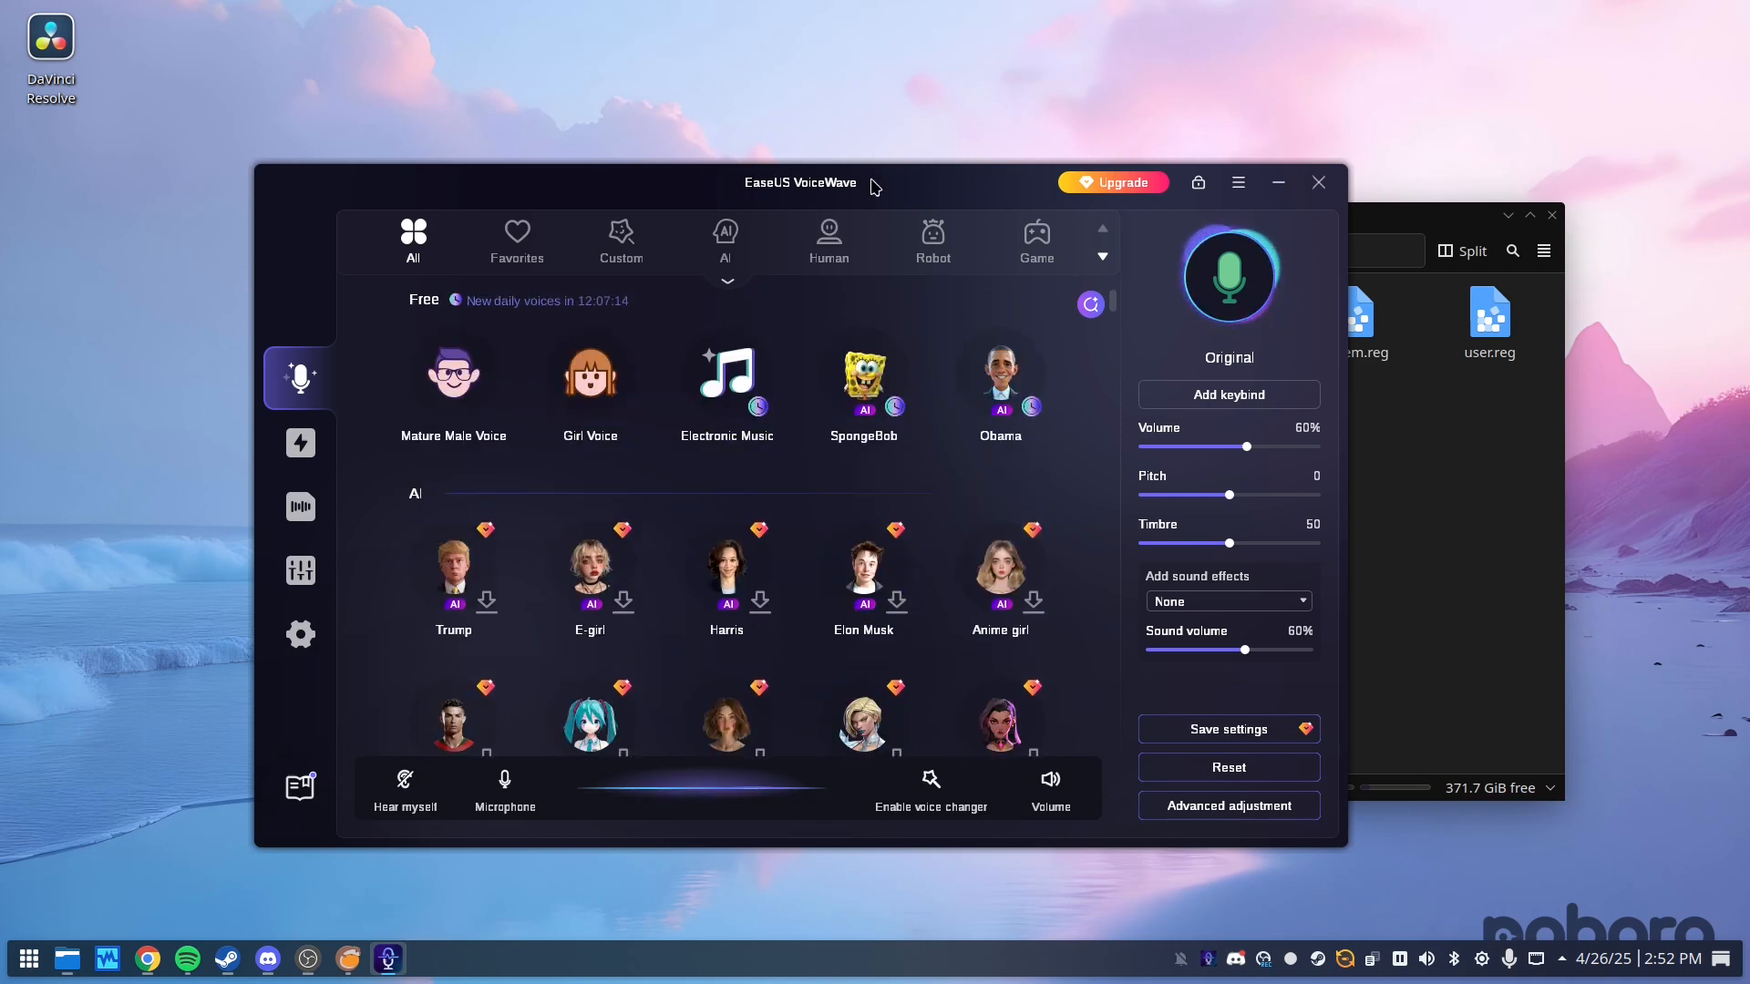
left_click_drag(874, 185, 843, 180)
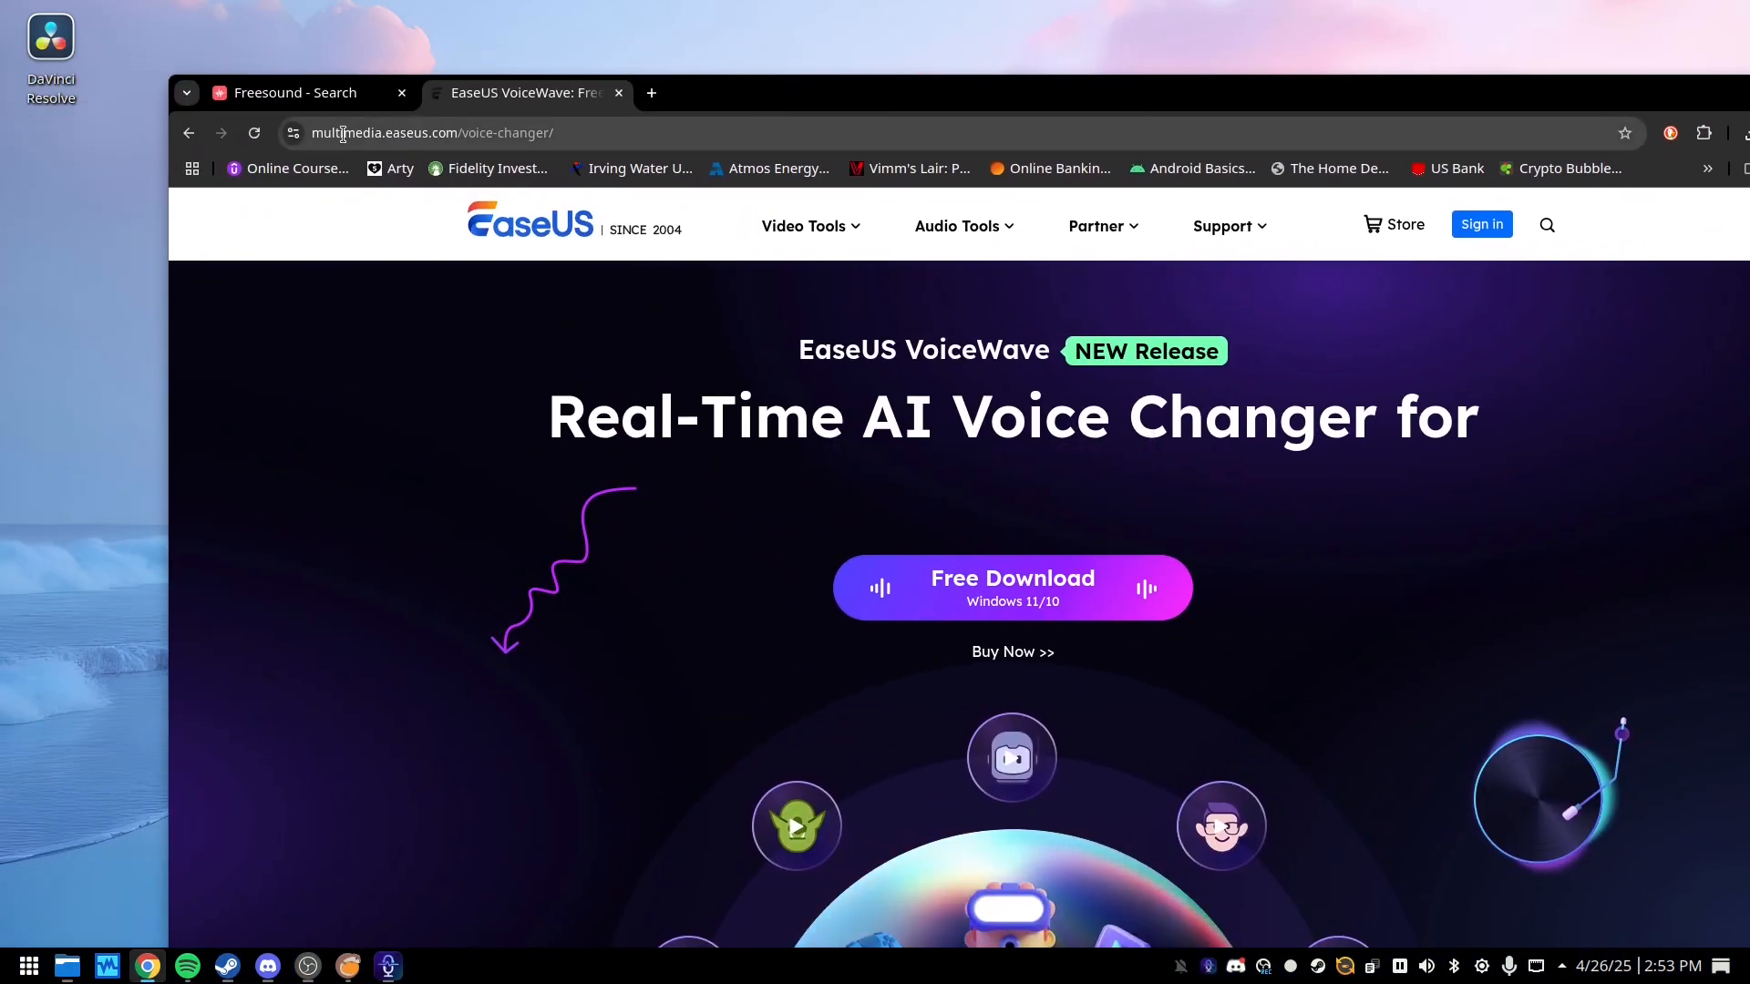
left_click(343, 134)
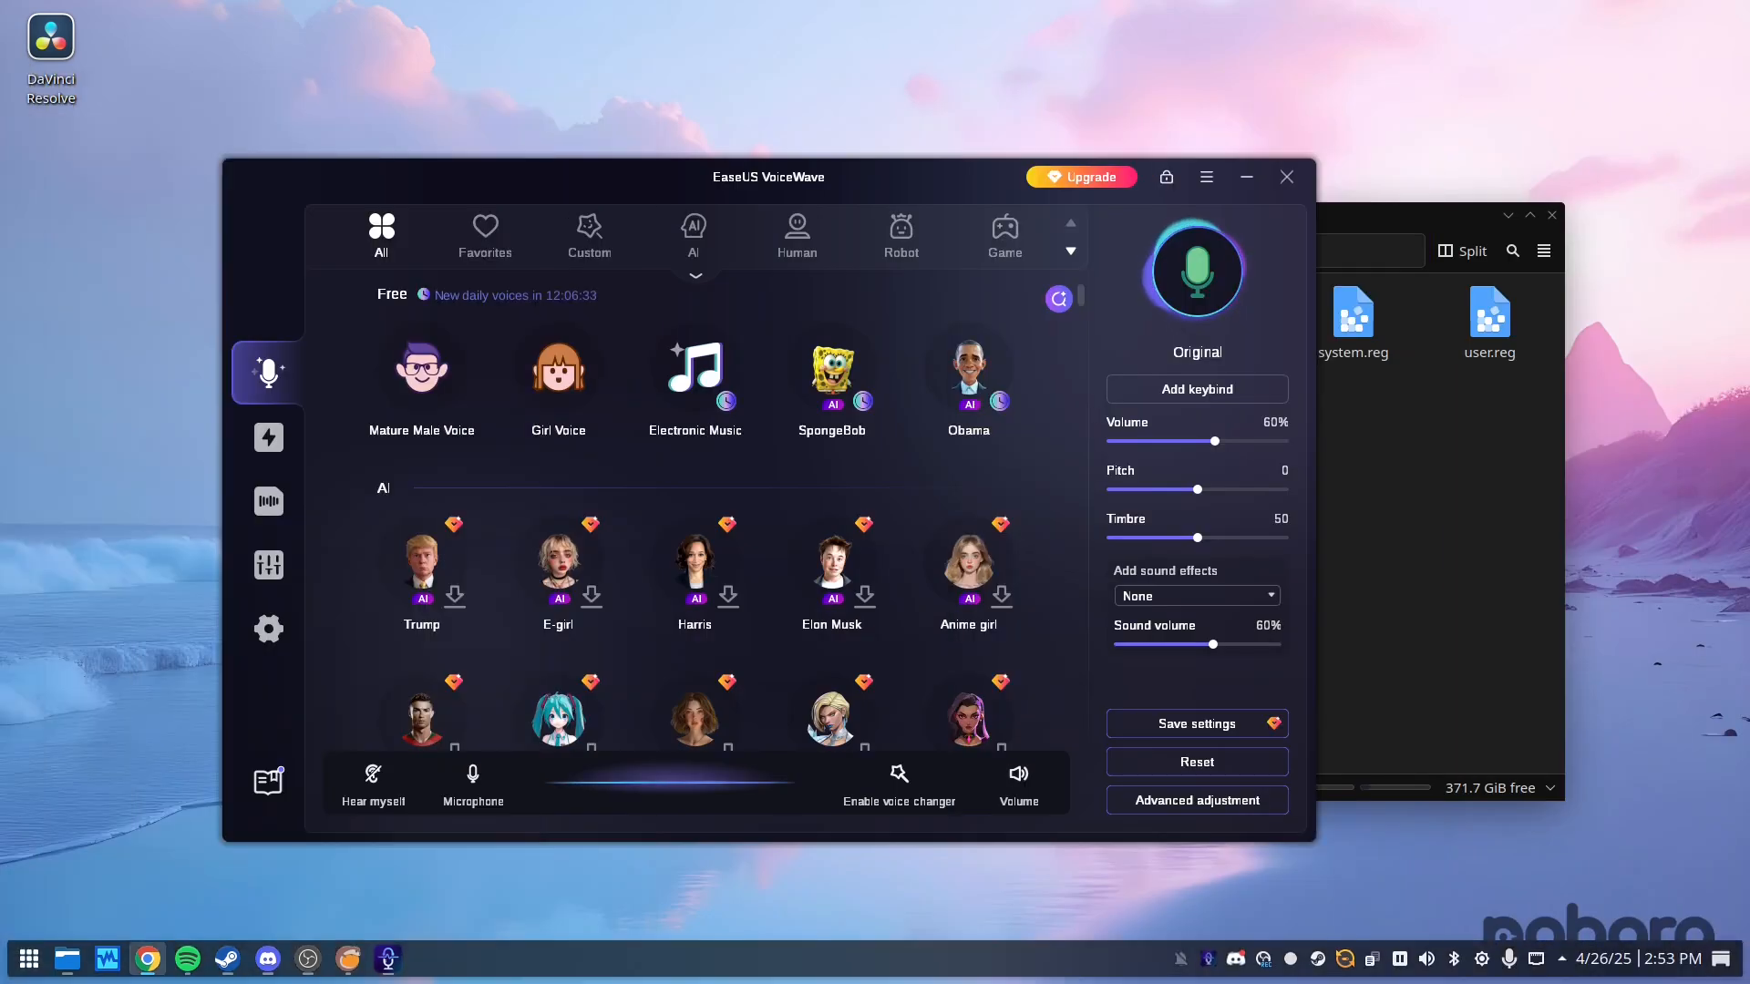
- Check the .wine prefix's Program Files (x86) folder in the file manager for the VoiceWave installation
left_click(1414, 555)
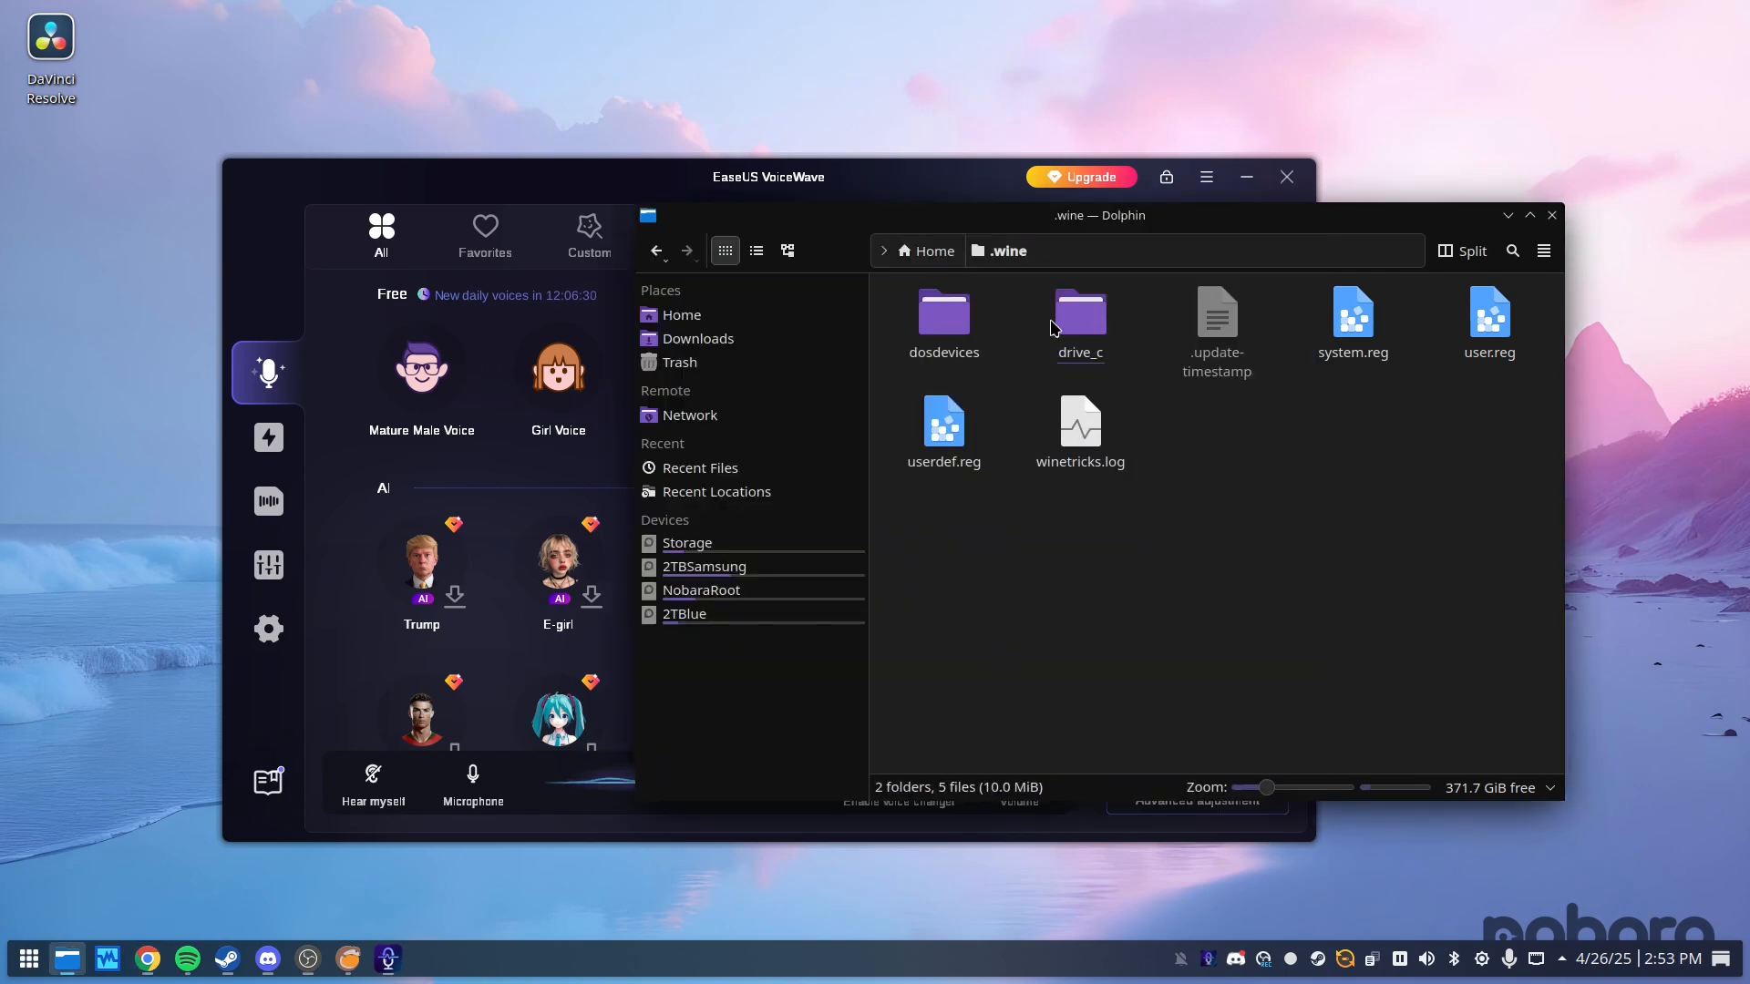
double_click(1086, 325)
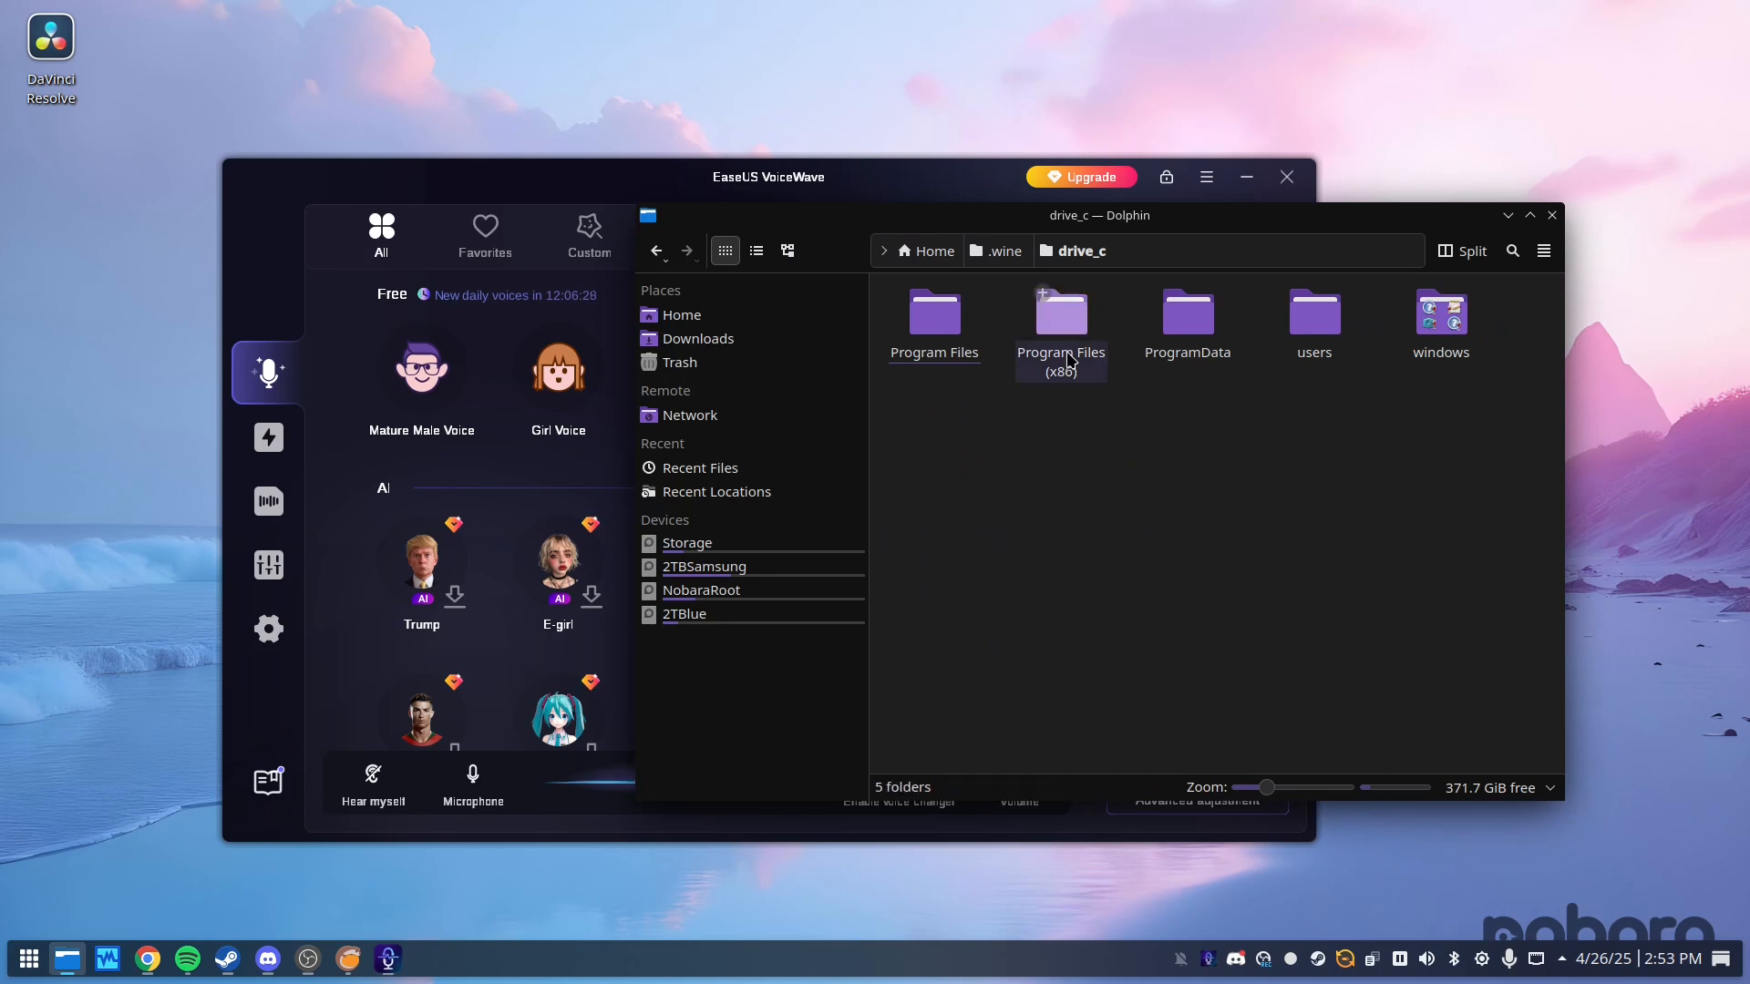
double_click(1061, 319)
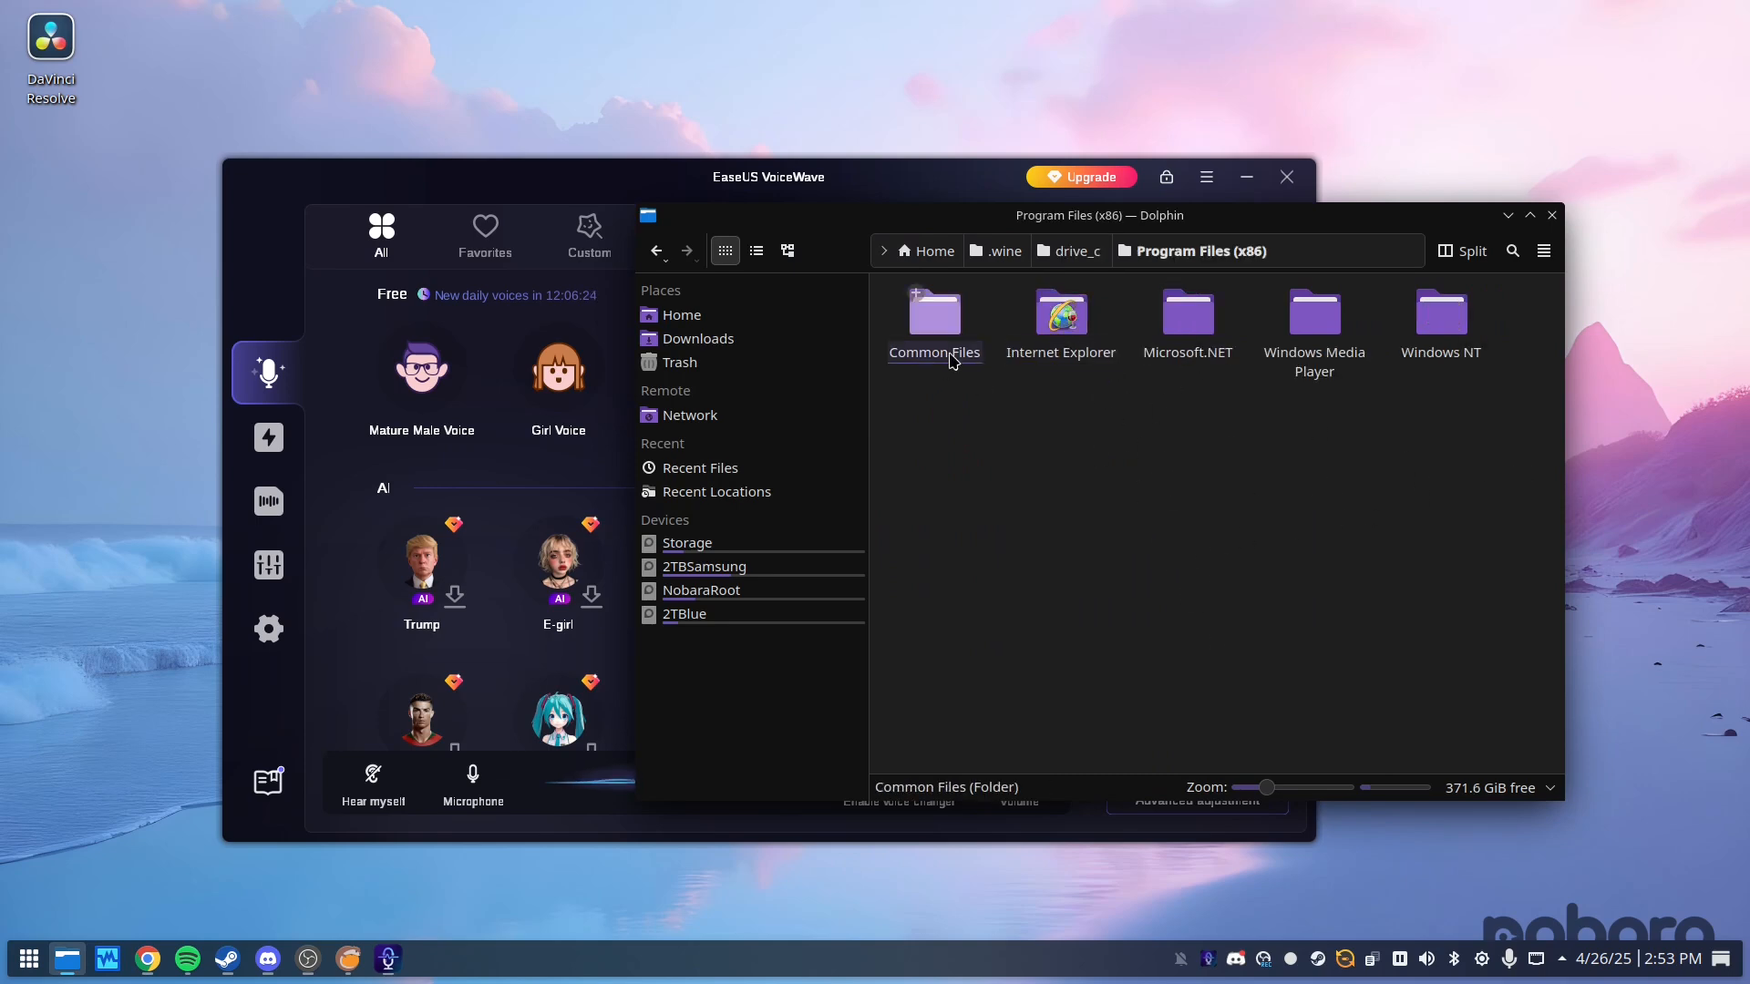
double_click(948, 321)
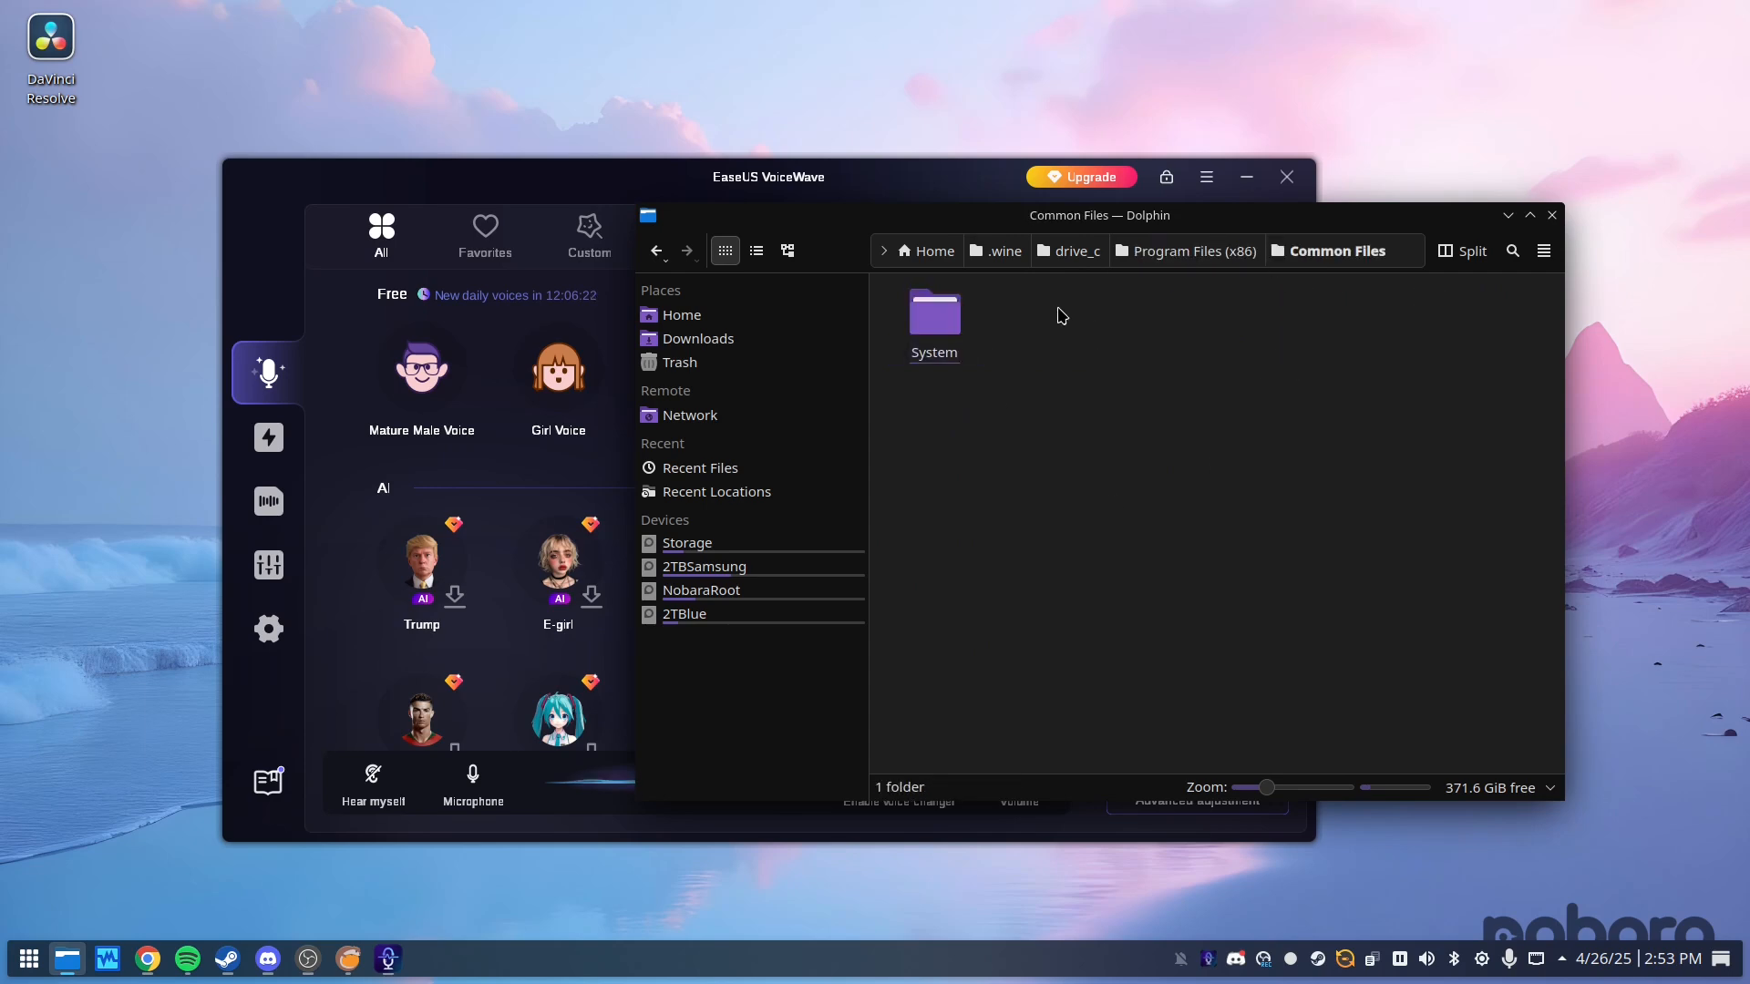
left_click(1005, 259)
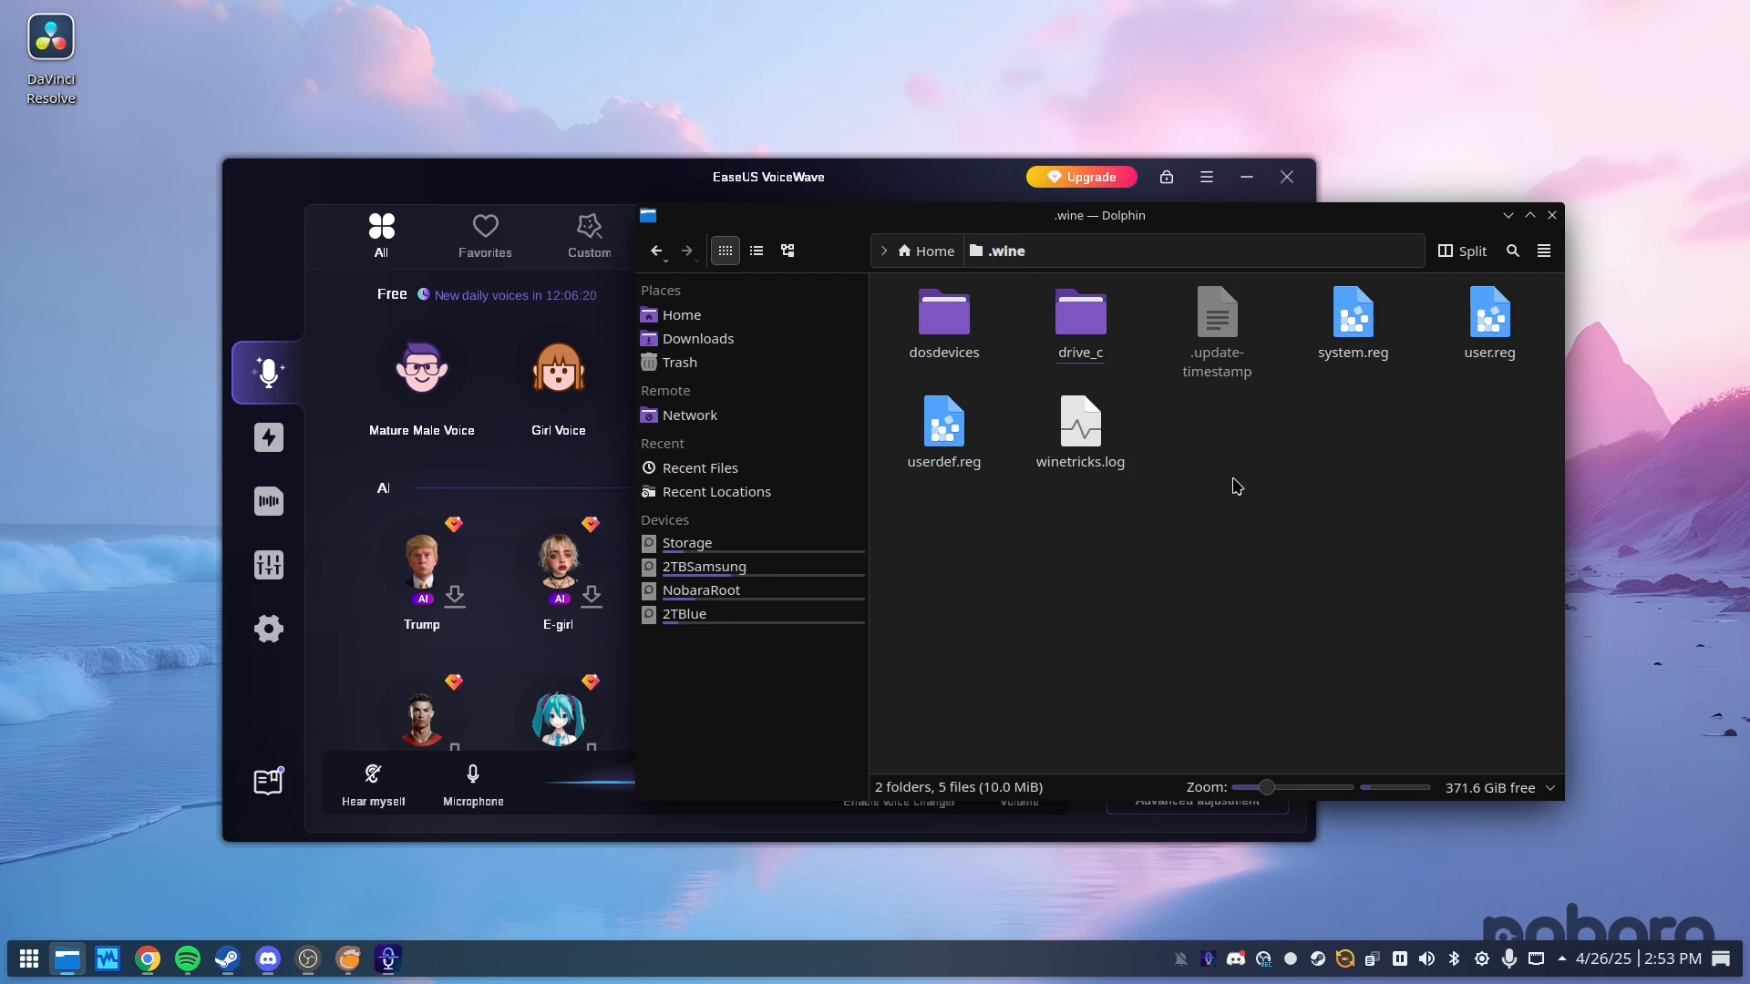
- Open the VoiceWave installation folder inside .vcprefix64 in Home, under drive_c/Program Files (x86)/EaseUS
key("alt+Up")
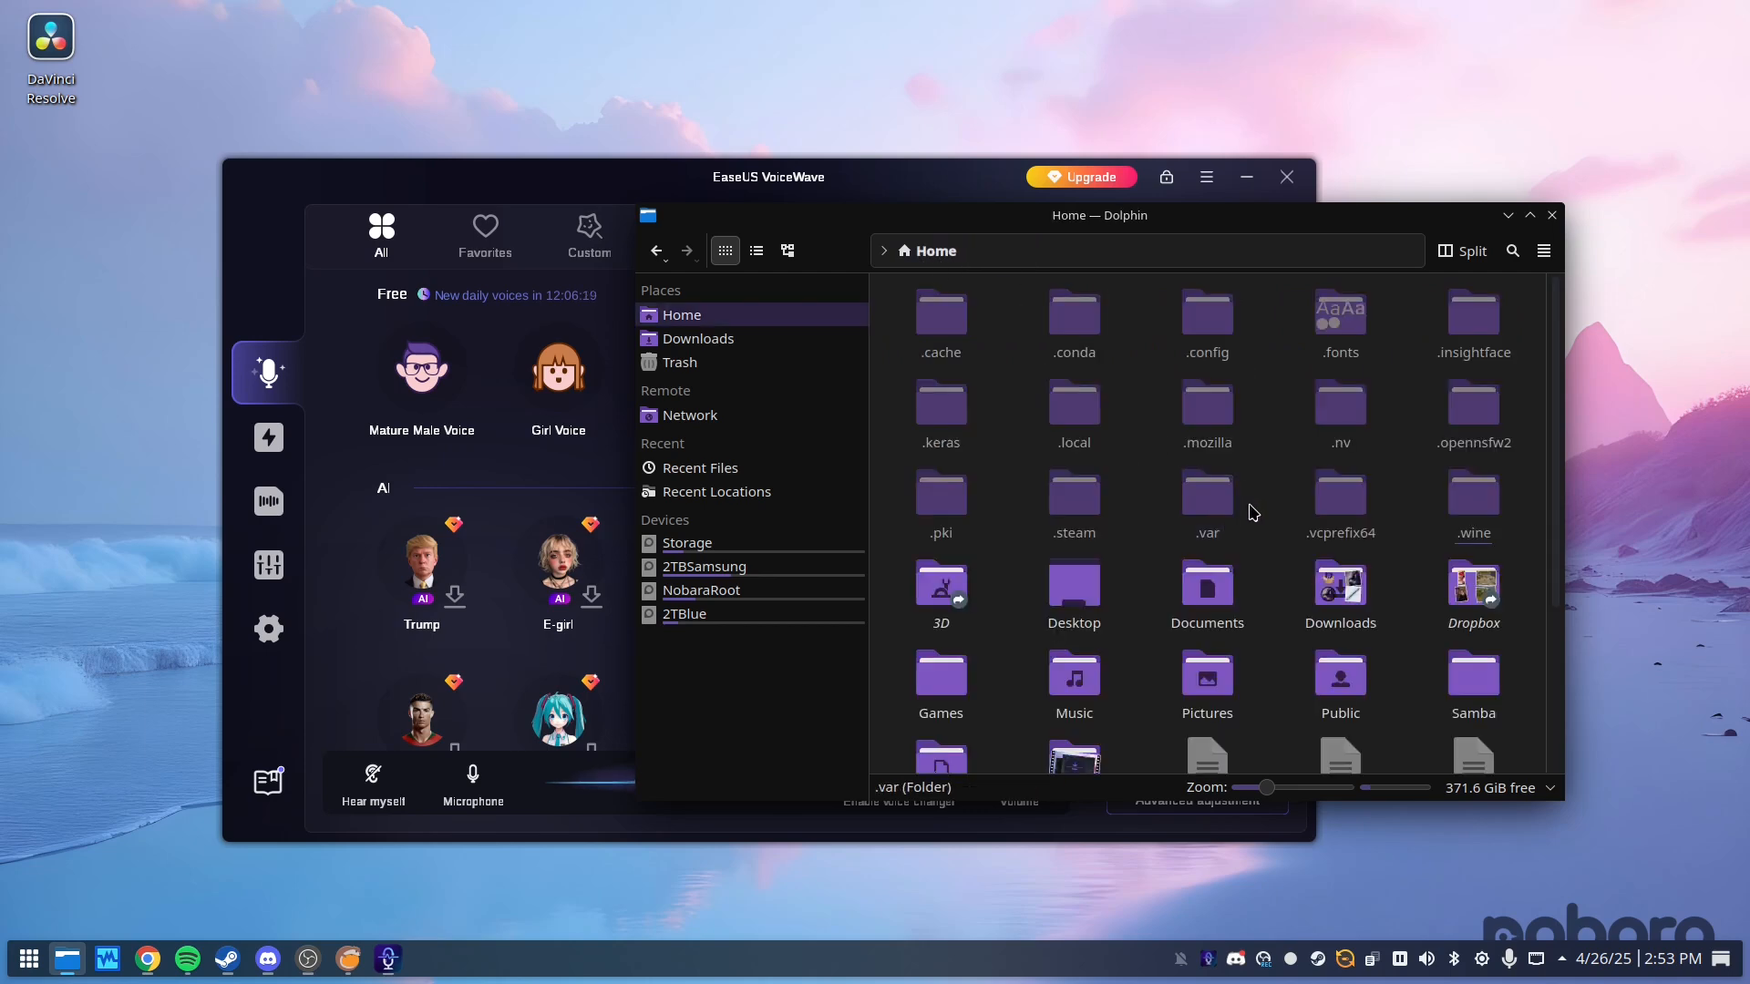
double_click(1337, 499)
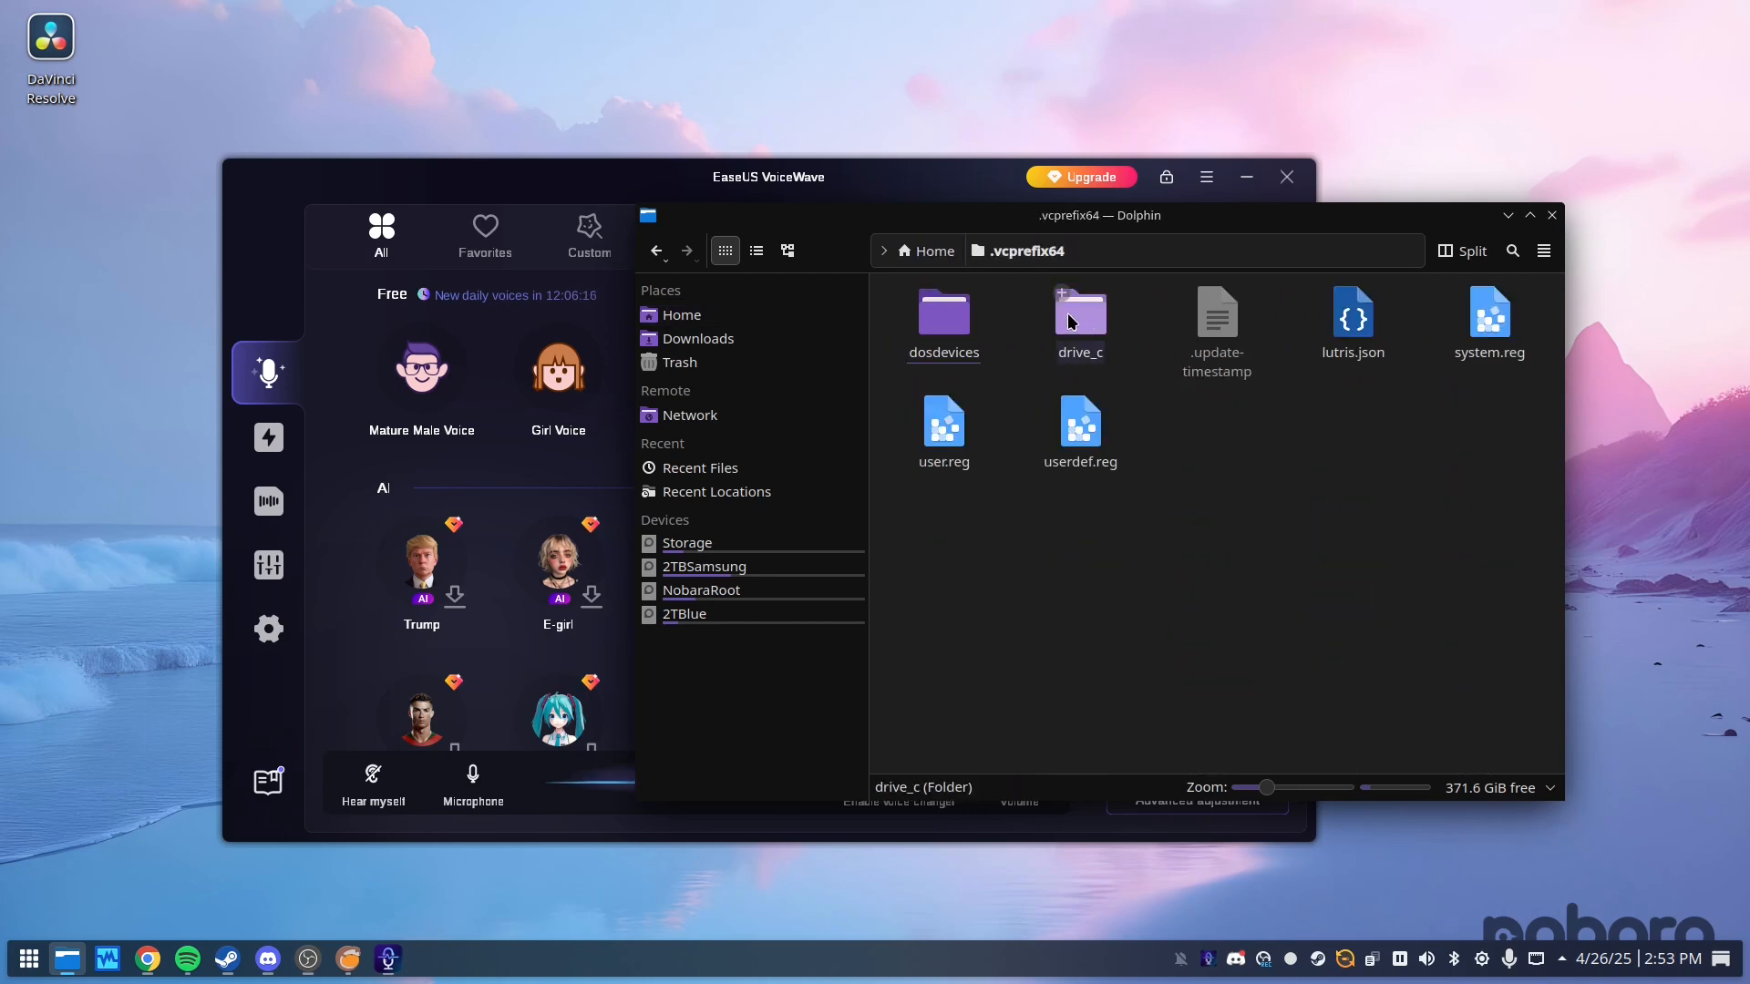
left_click(1074, 321)
double_click(1074, 320)
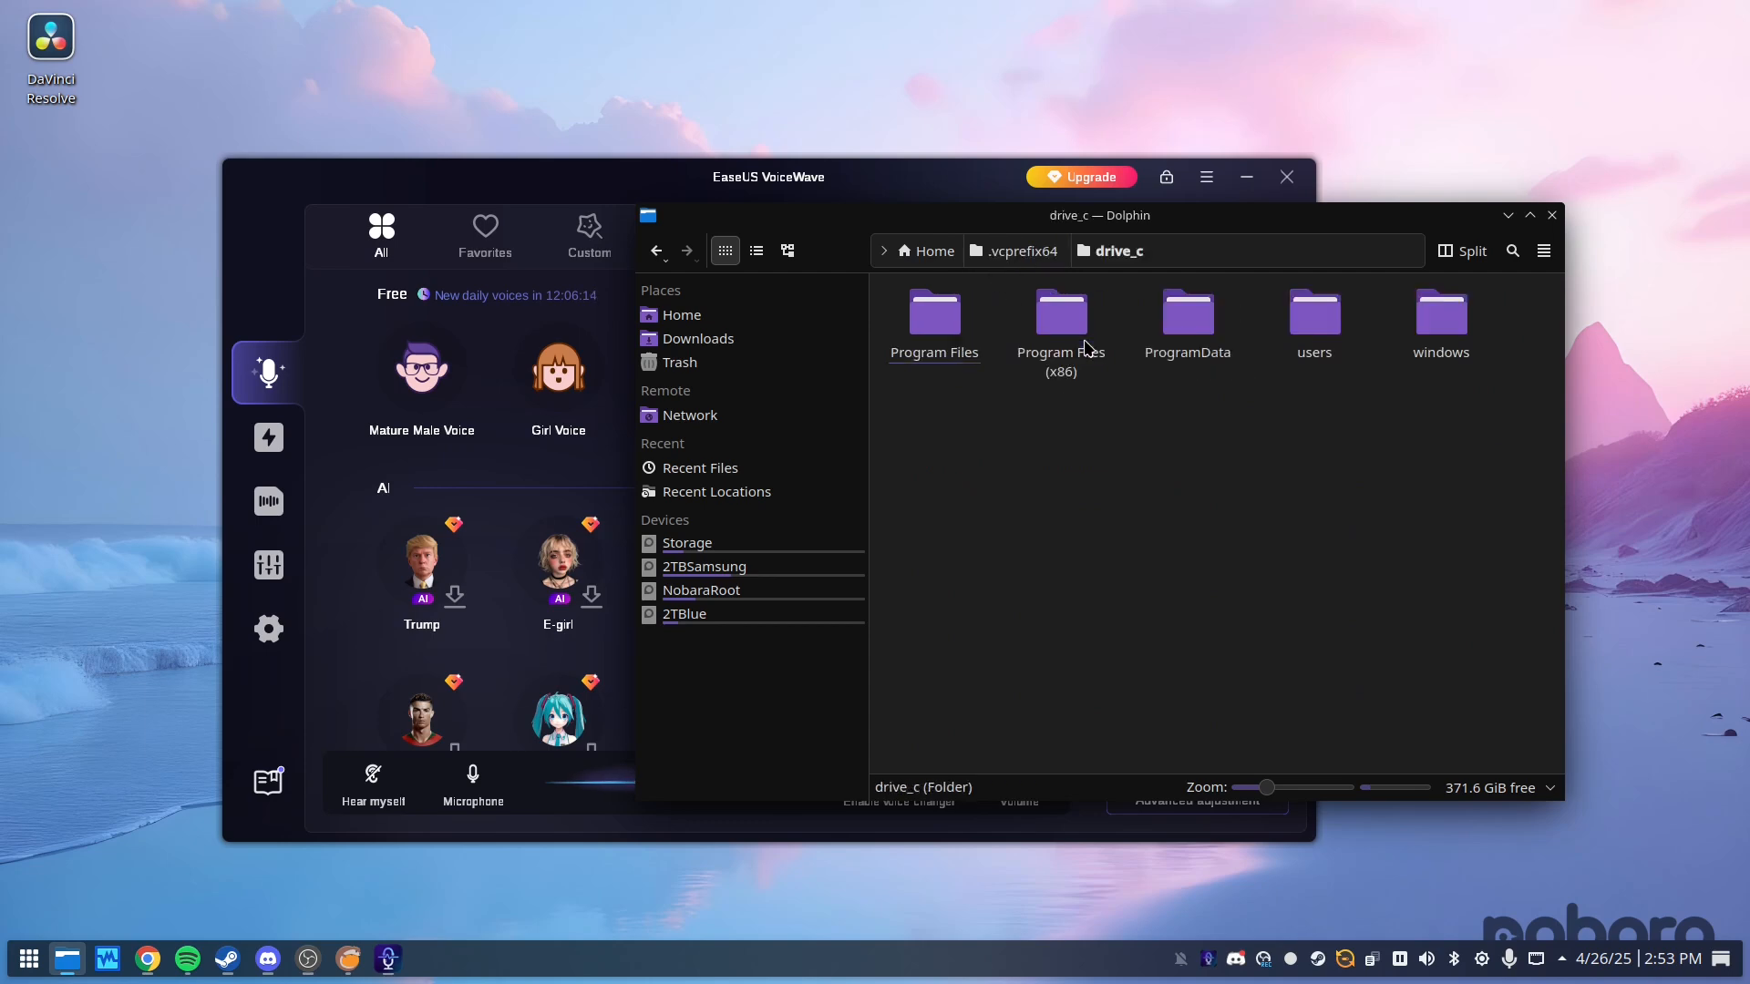
double_click(1057, 321)
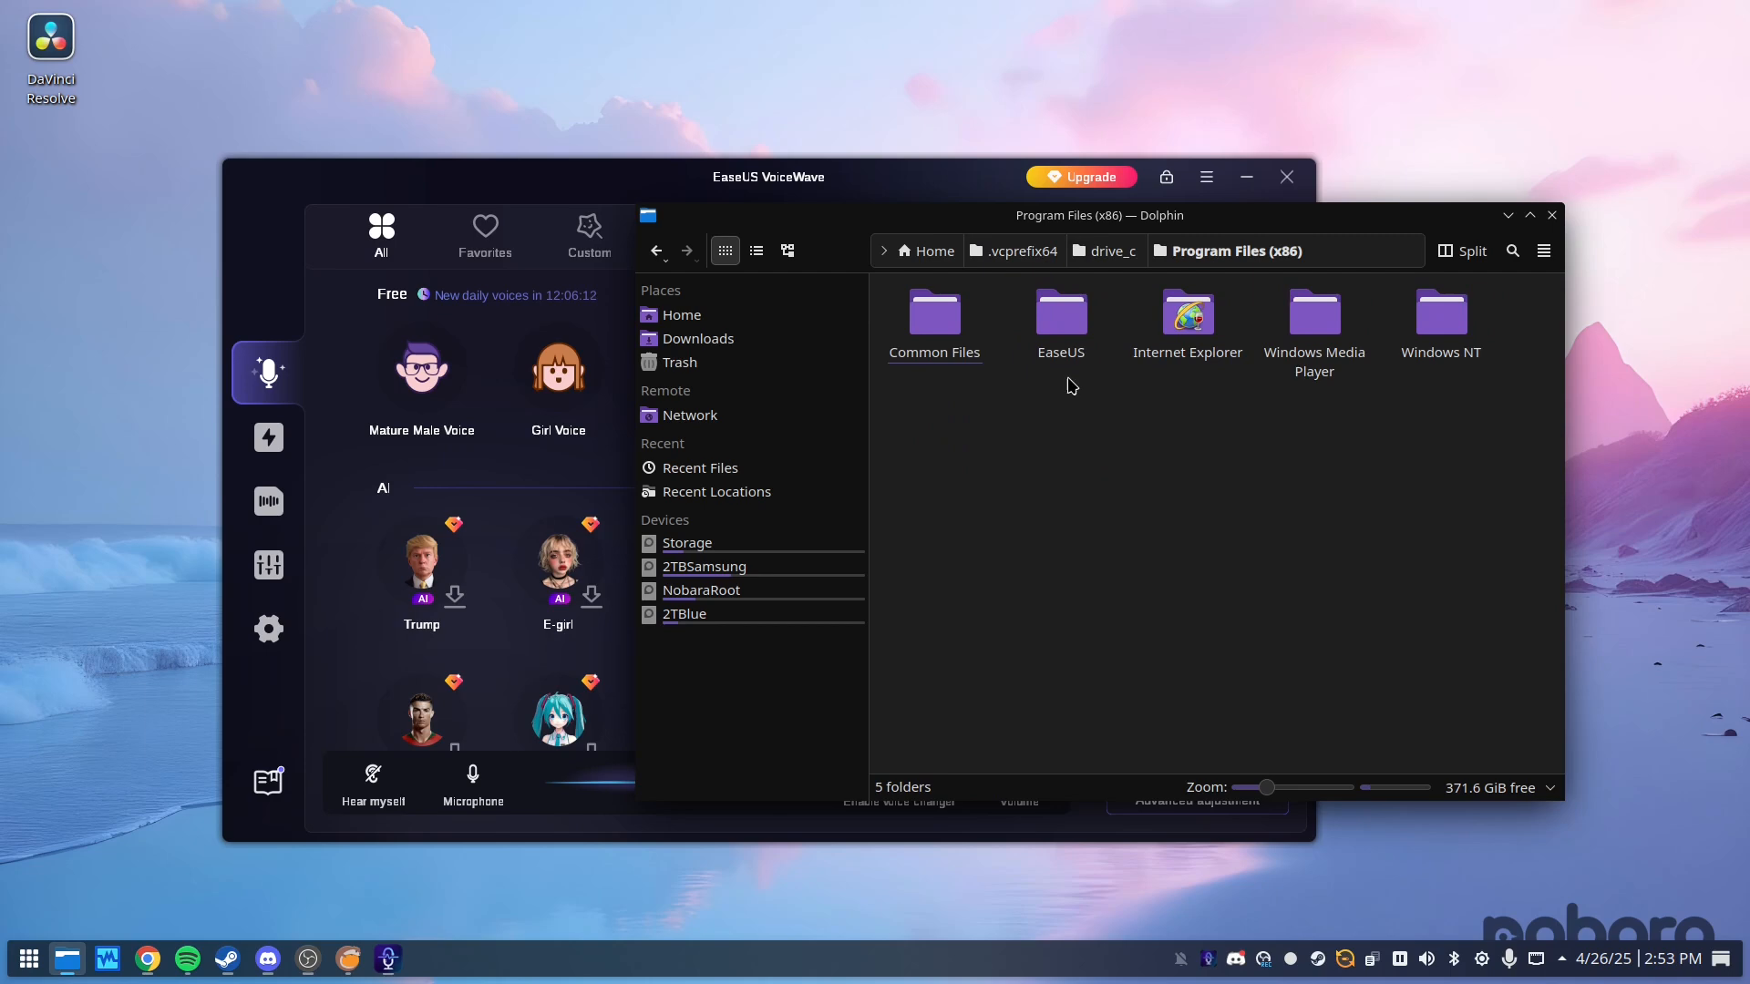
double_click(1063, 319)
double_click(943, 319)
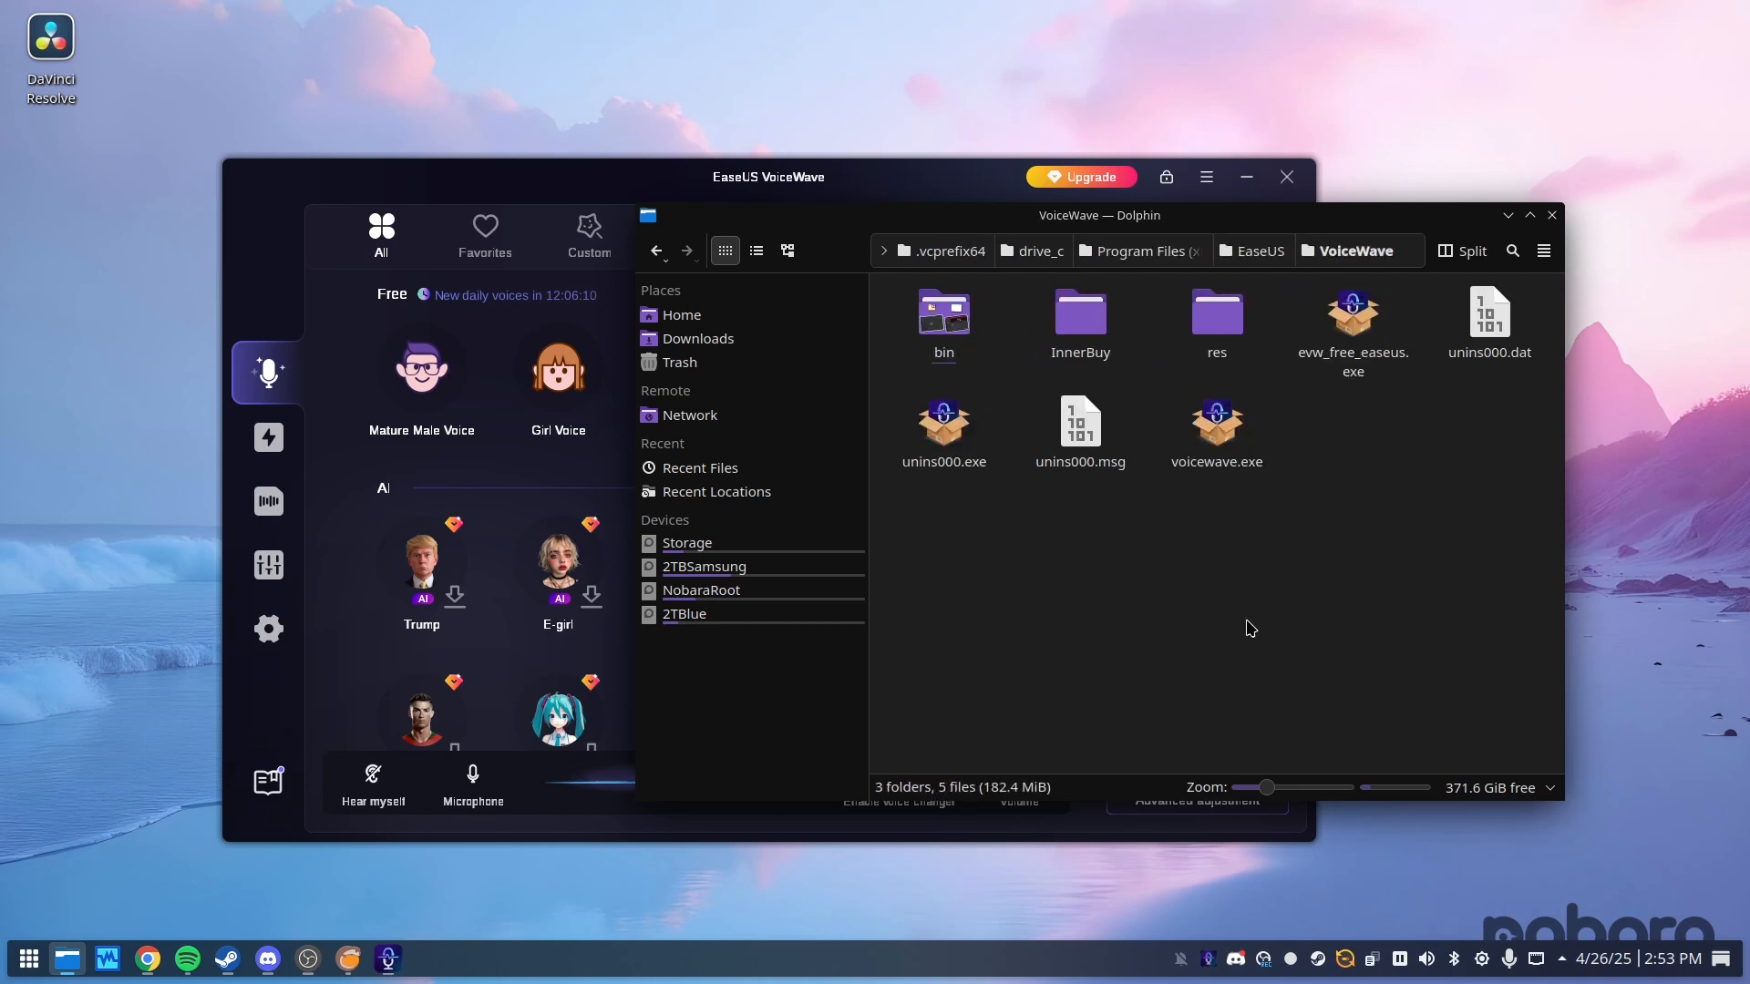
- Rearrange the file manager and VoiceWave windows, and select voicewave.exe in the installation folder
left_click_drag(1319, 223, 1074, 238)
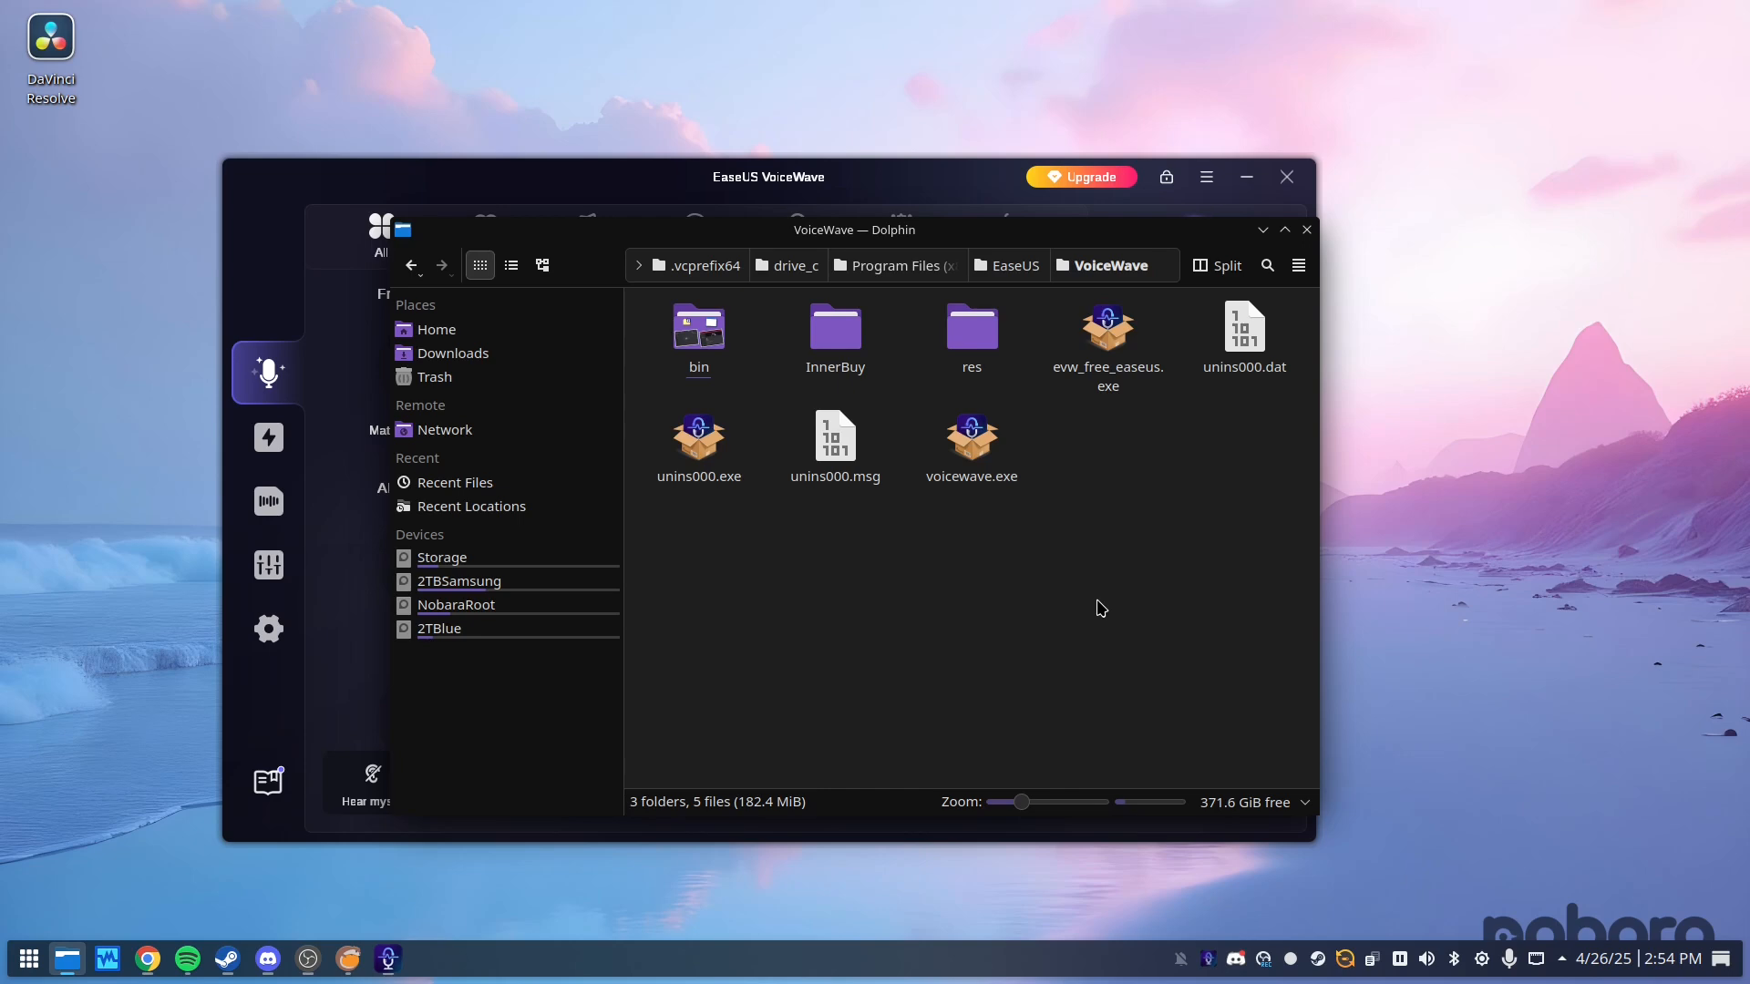
left_click(676, 341)
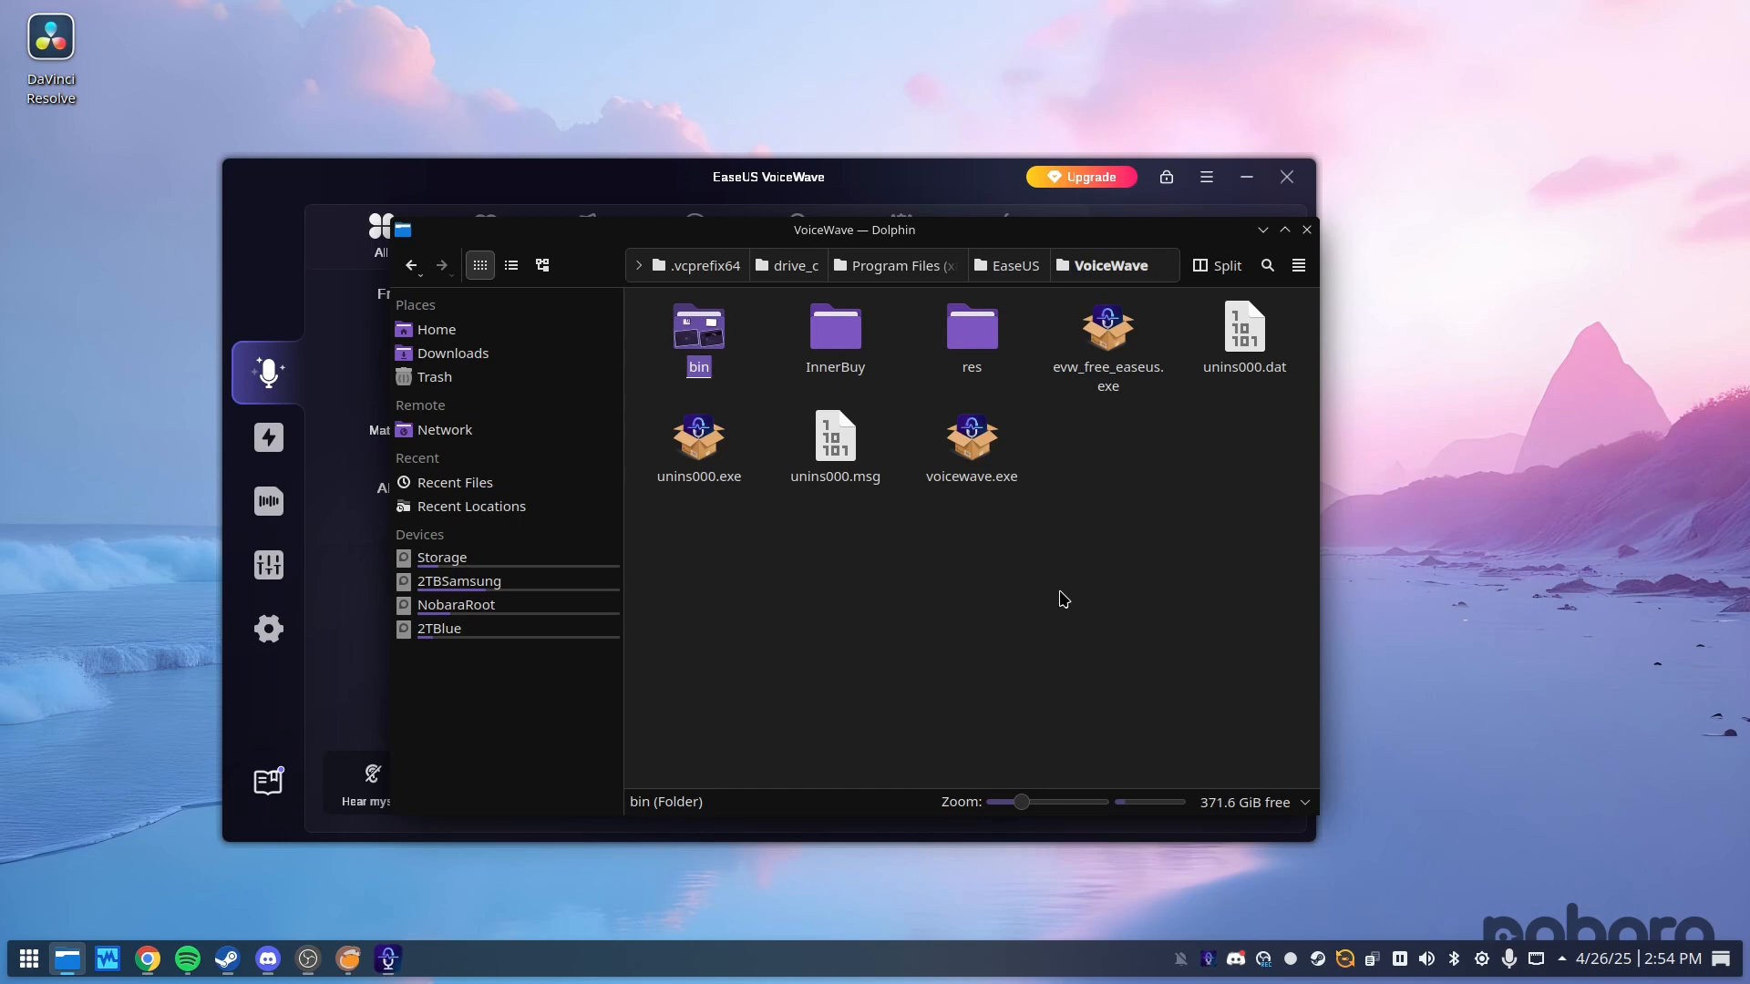
left_click(955, 169)
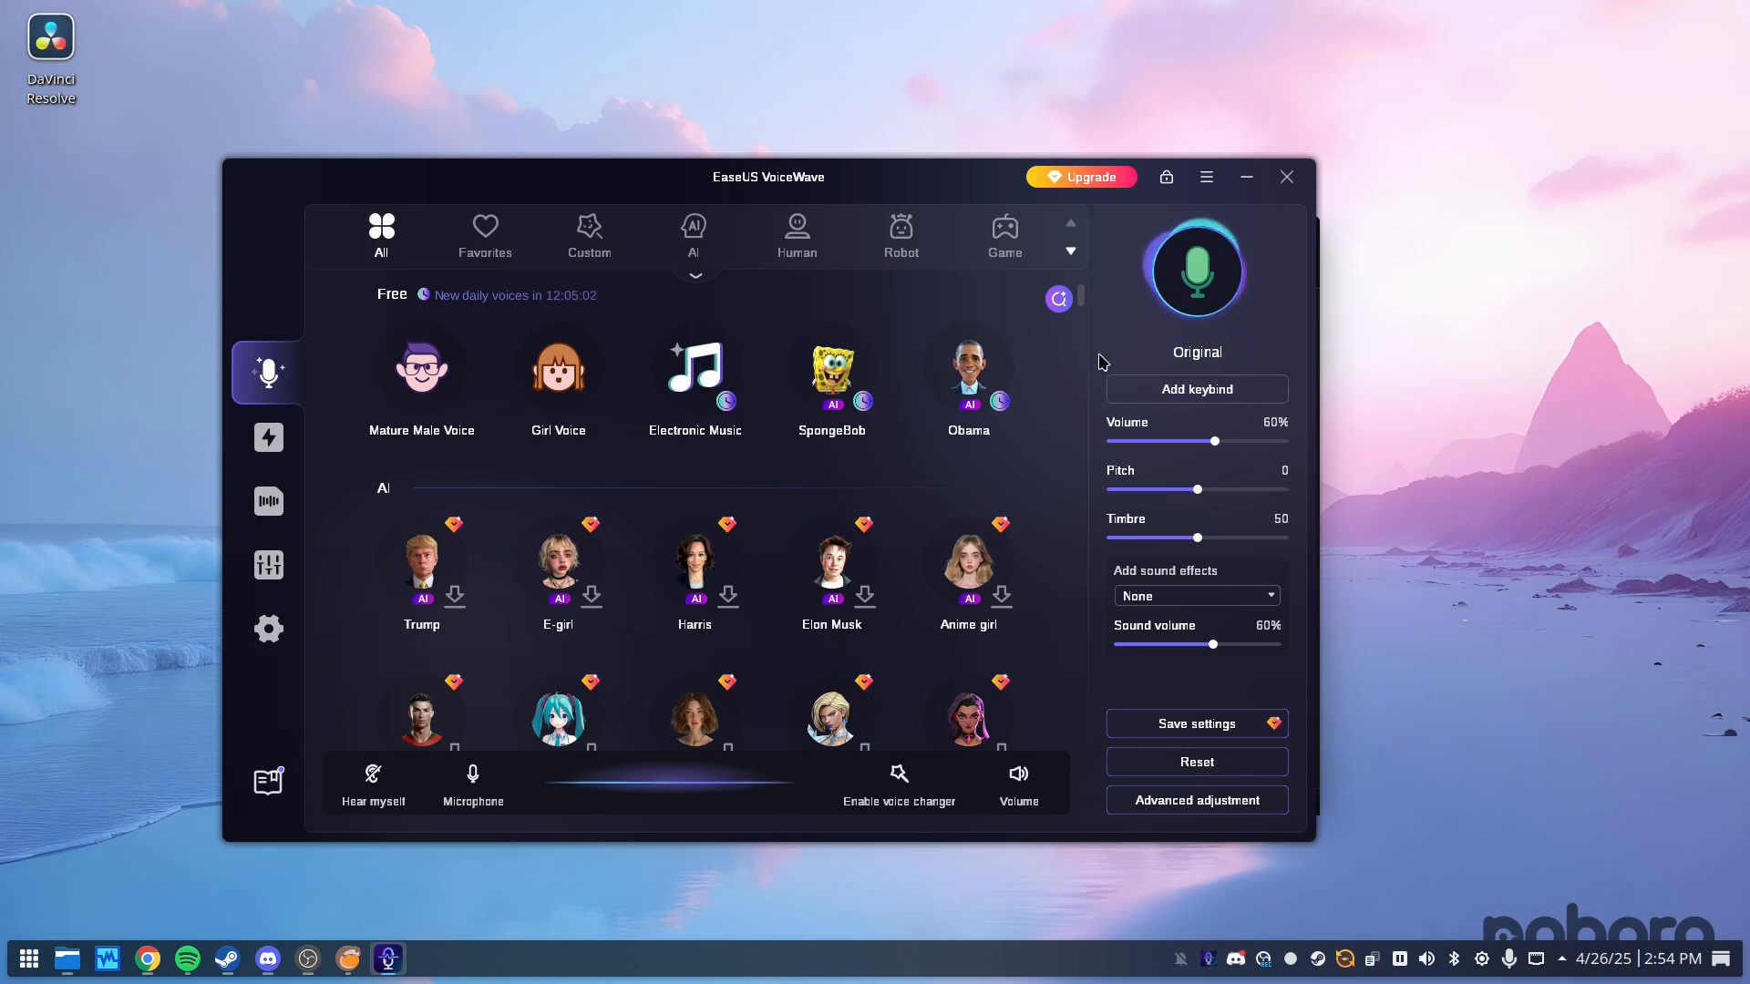
left_click_drag(954, 179, 1317, 176)
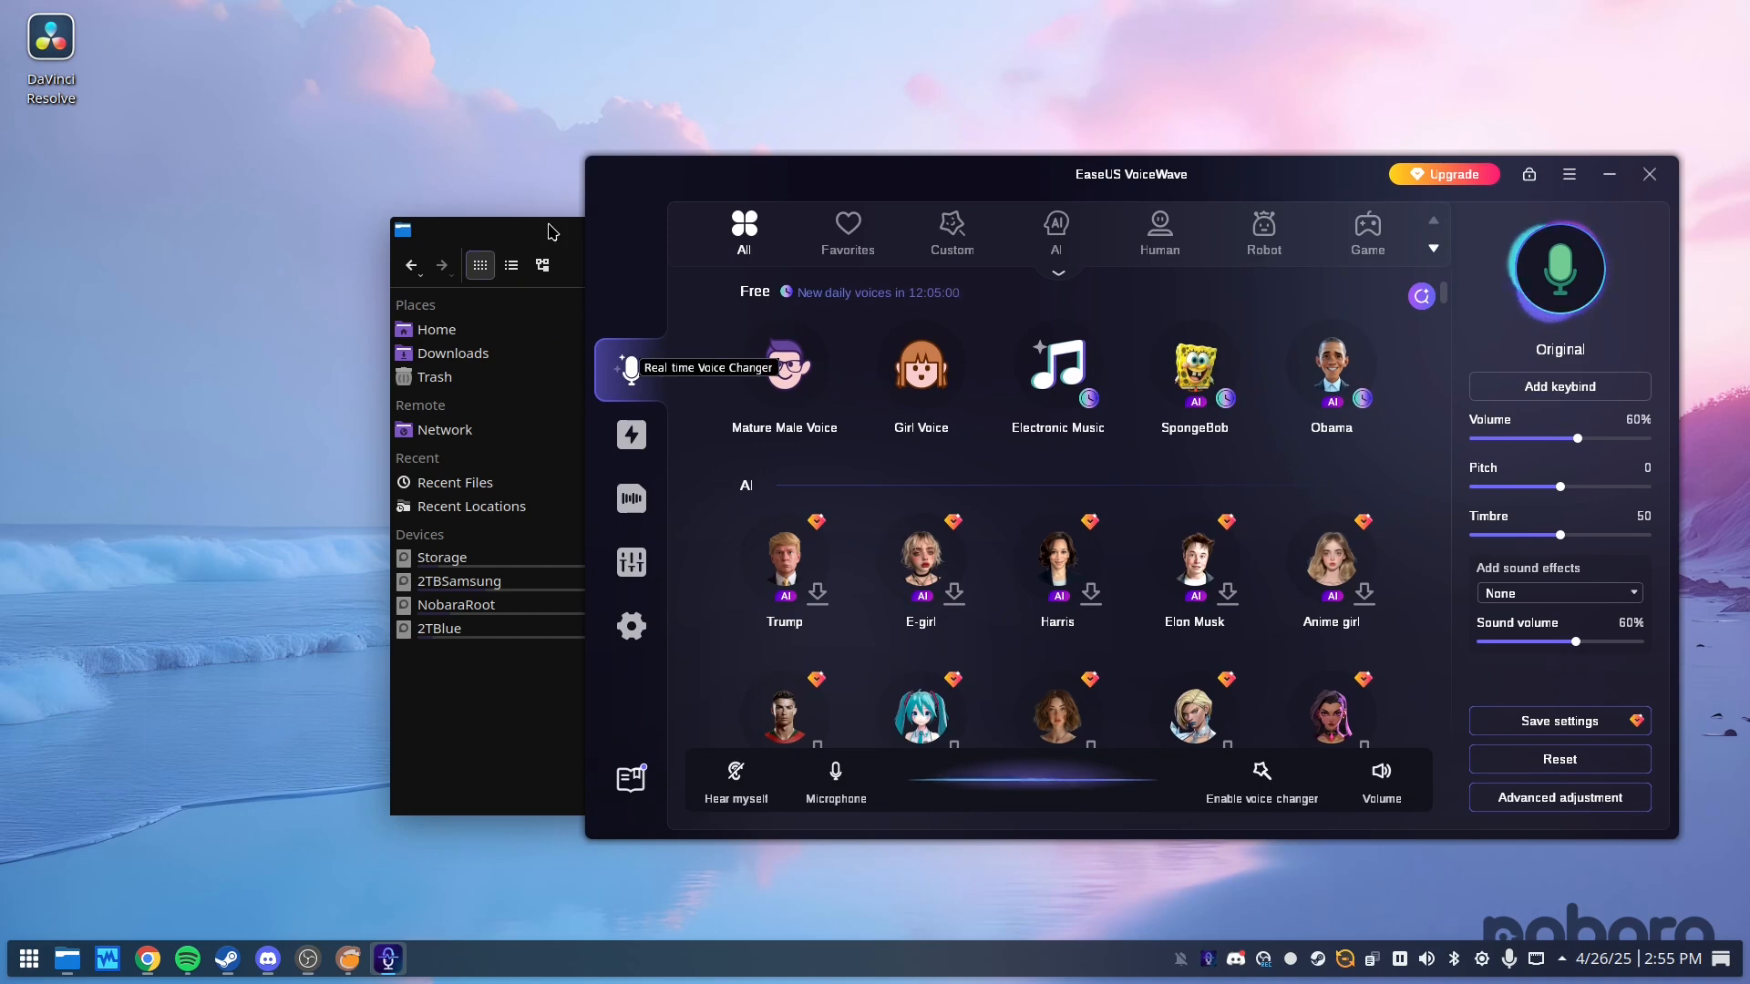
left_click(550, 230)
left_click(972, 438)
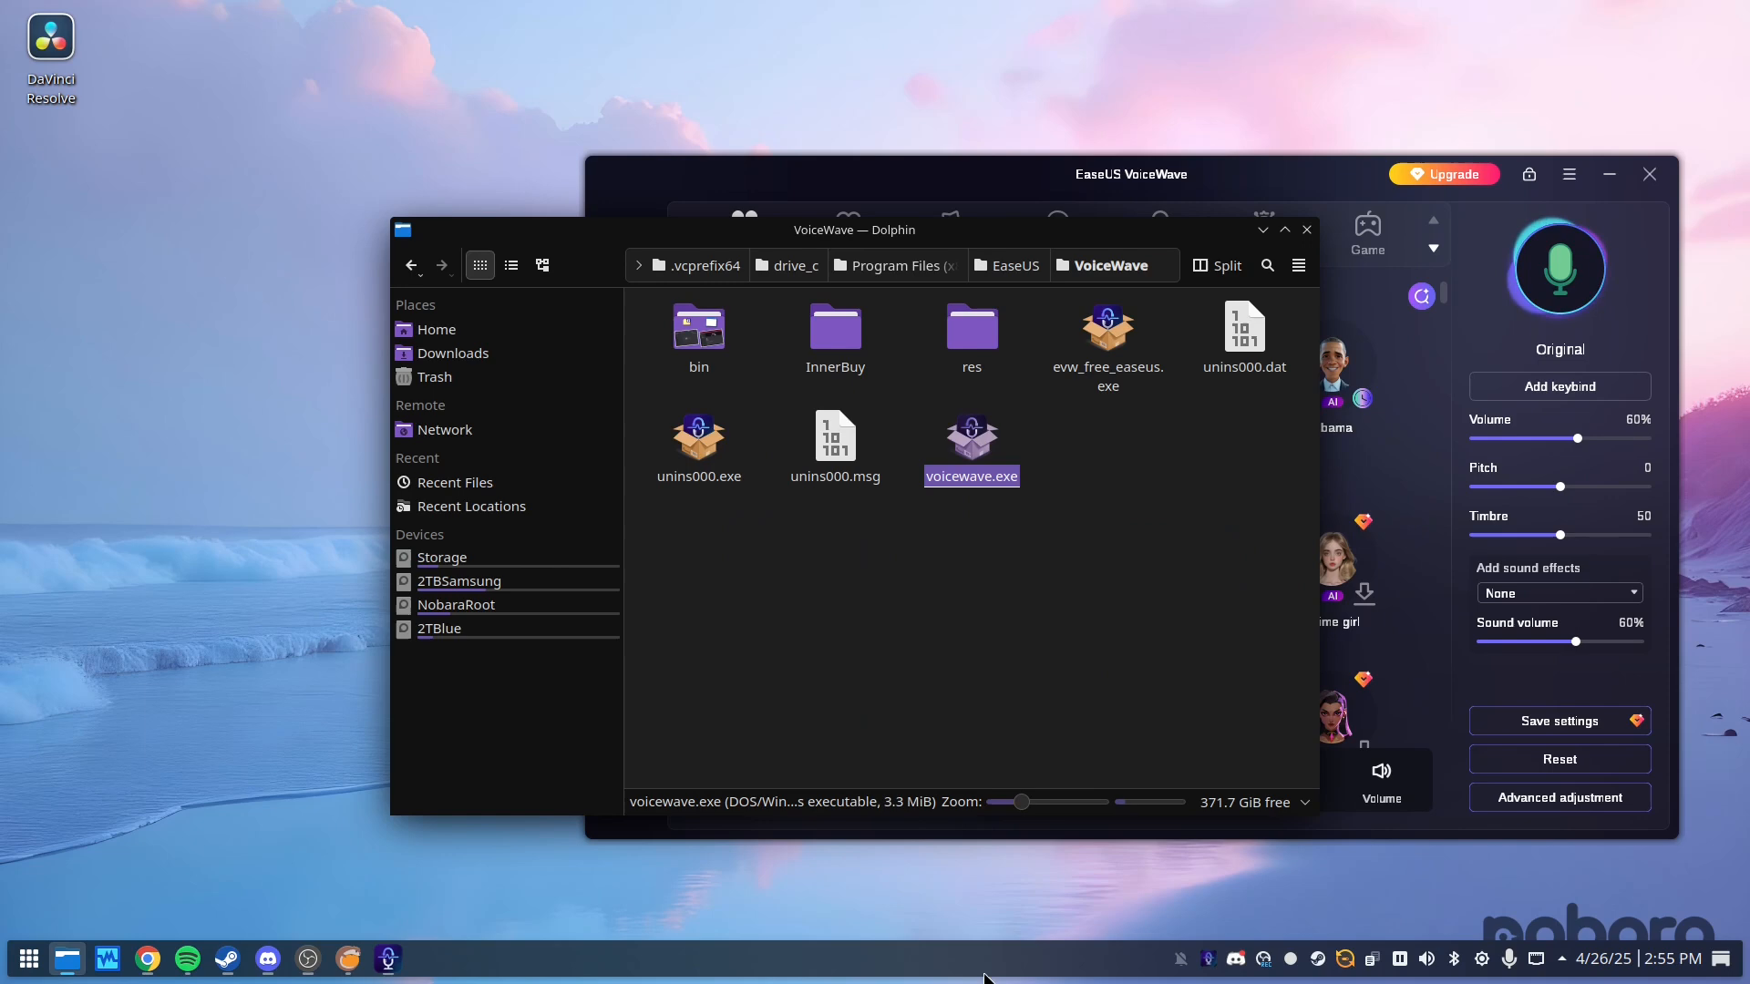
- Switch to the Steam library and open the file picker for adding a non-Steam game
right_click(1315, 960)
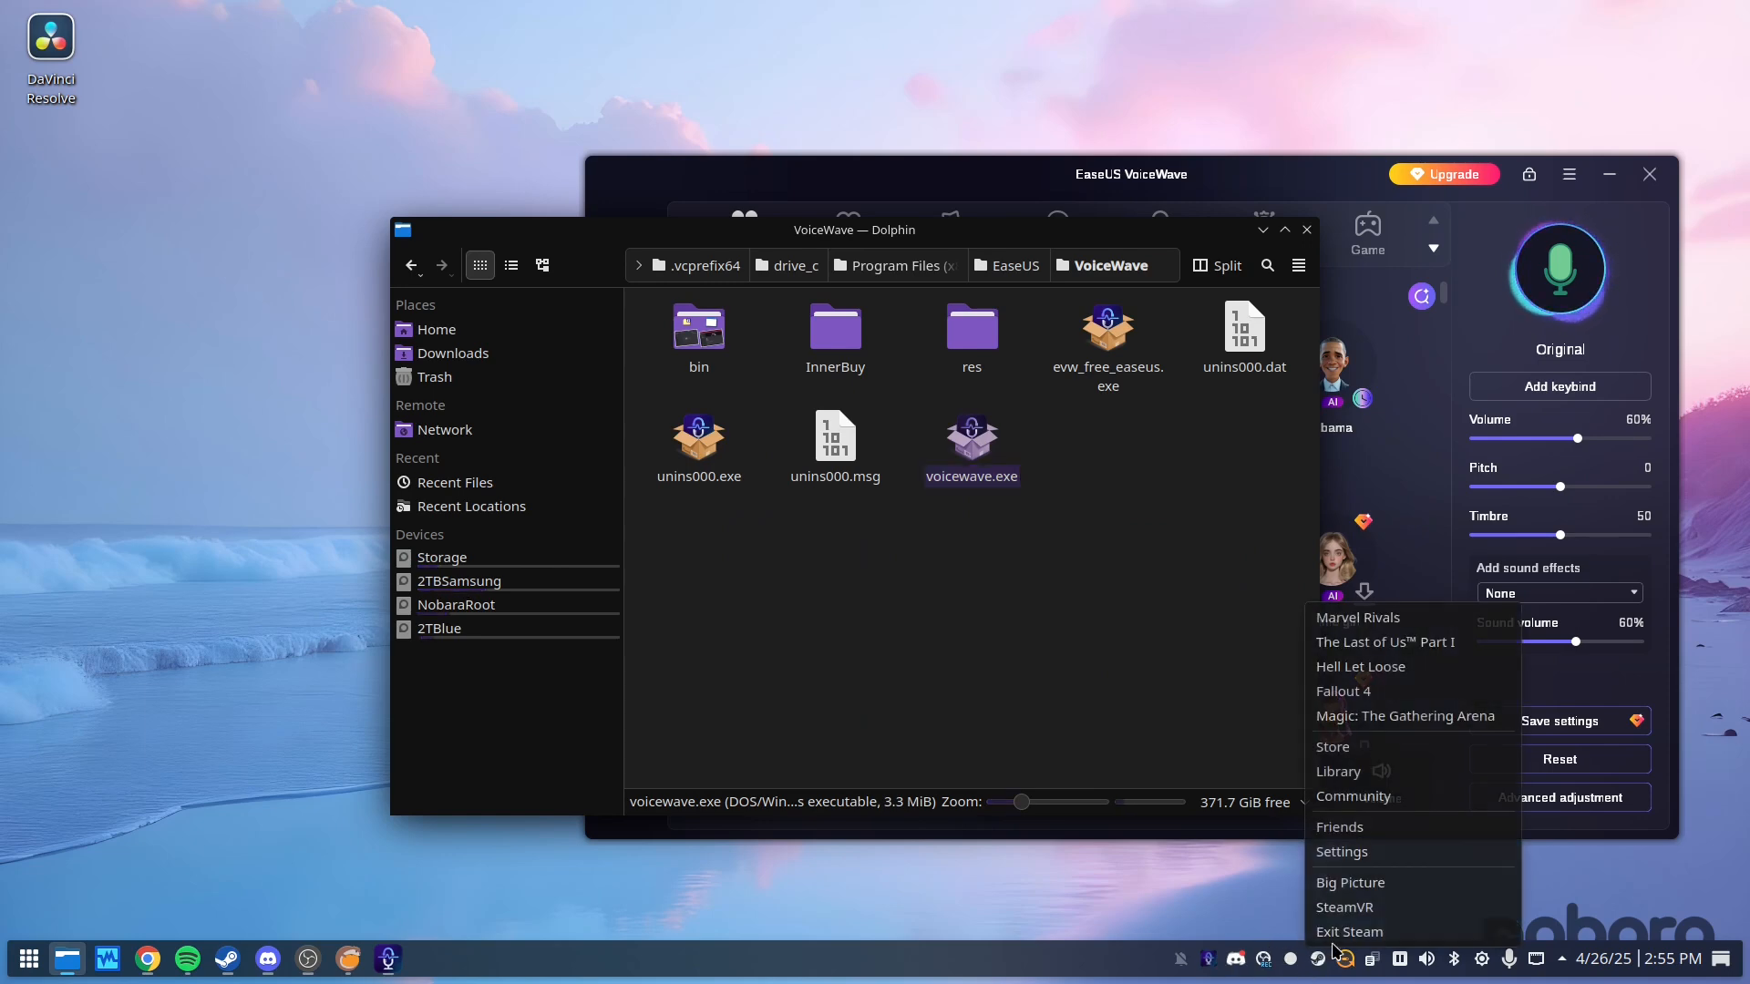
left_click(1367, 770)
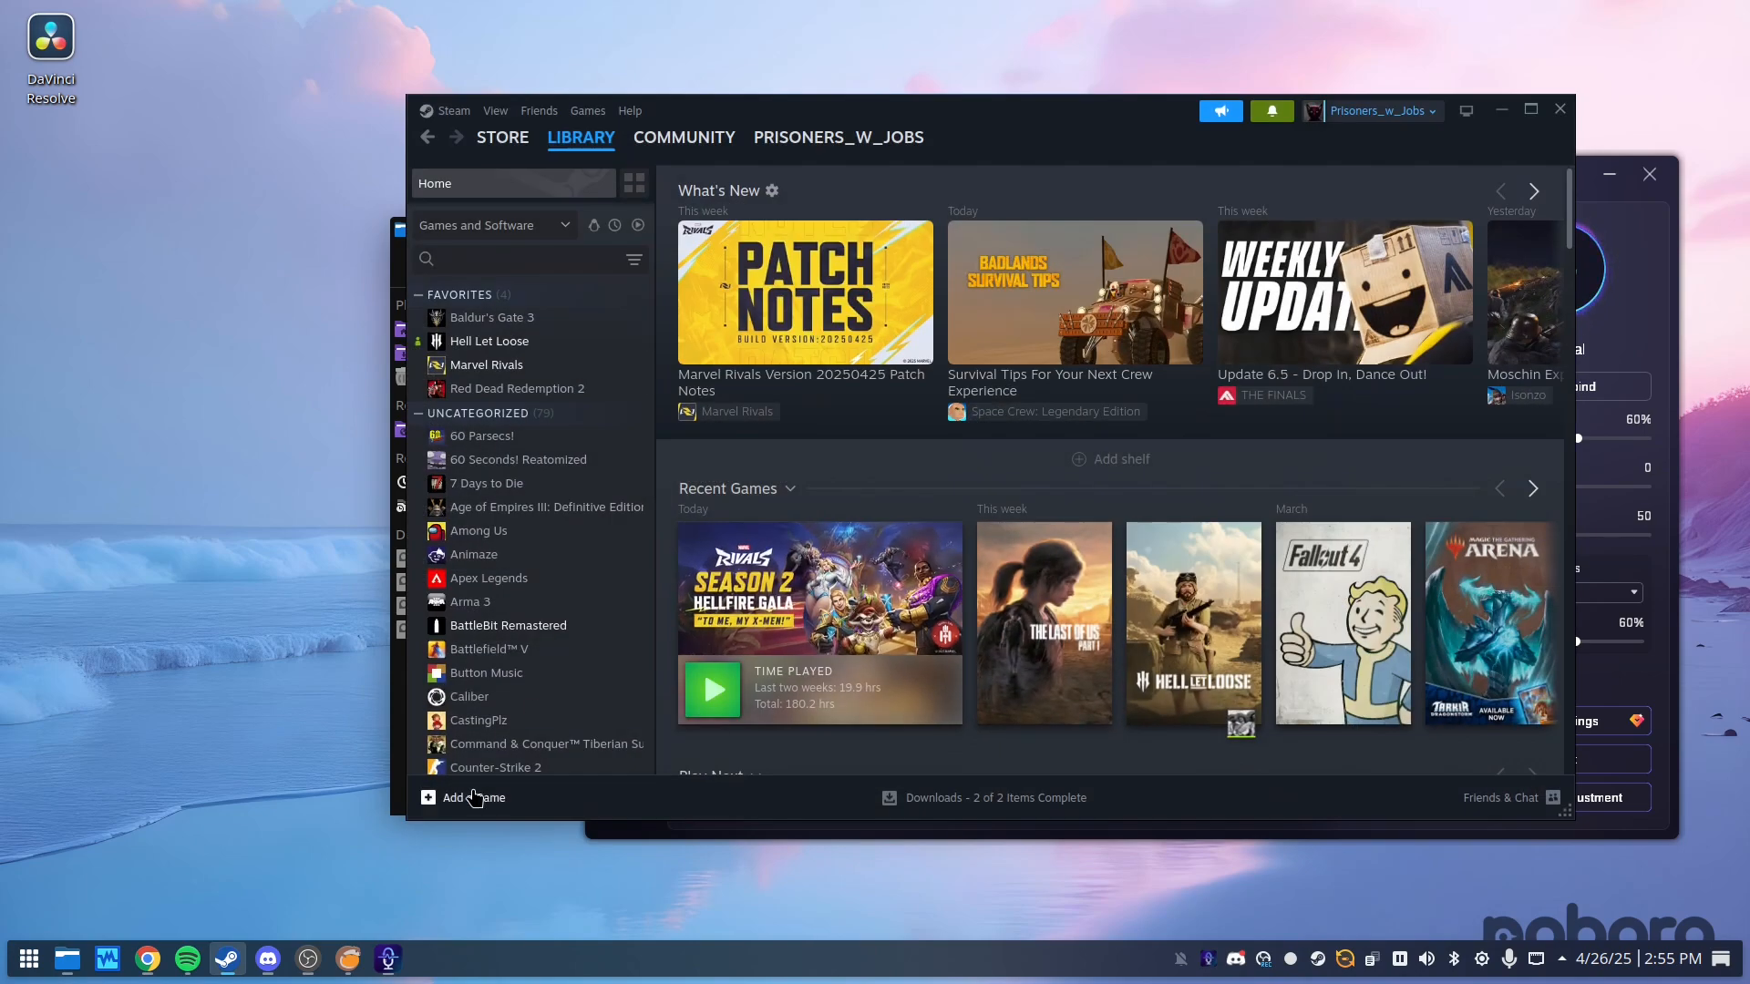
left_click(469, 798)
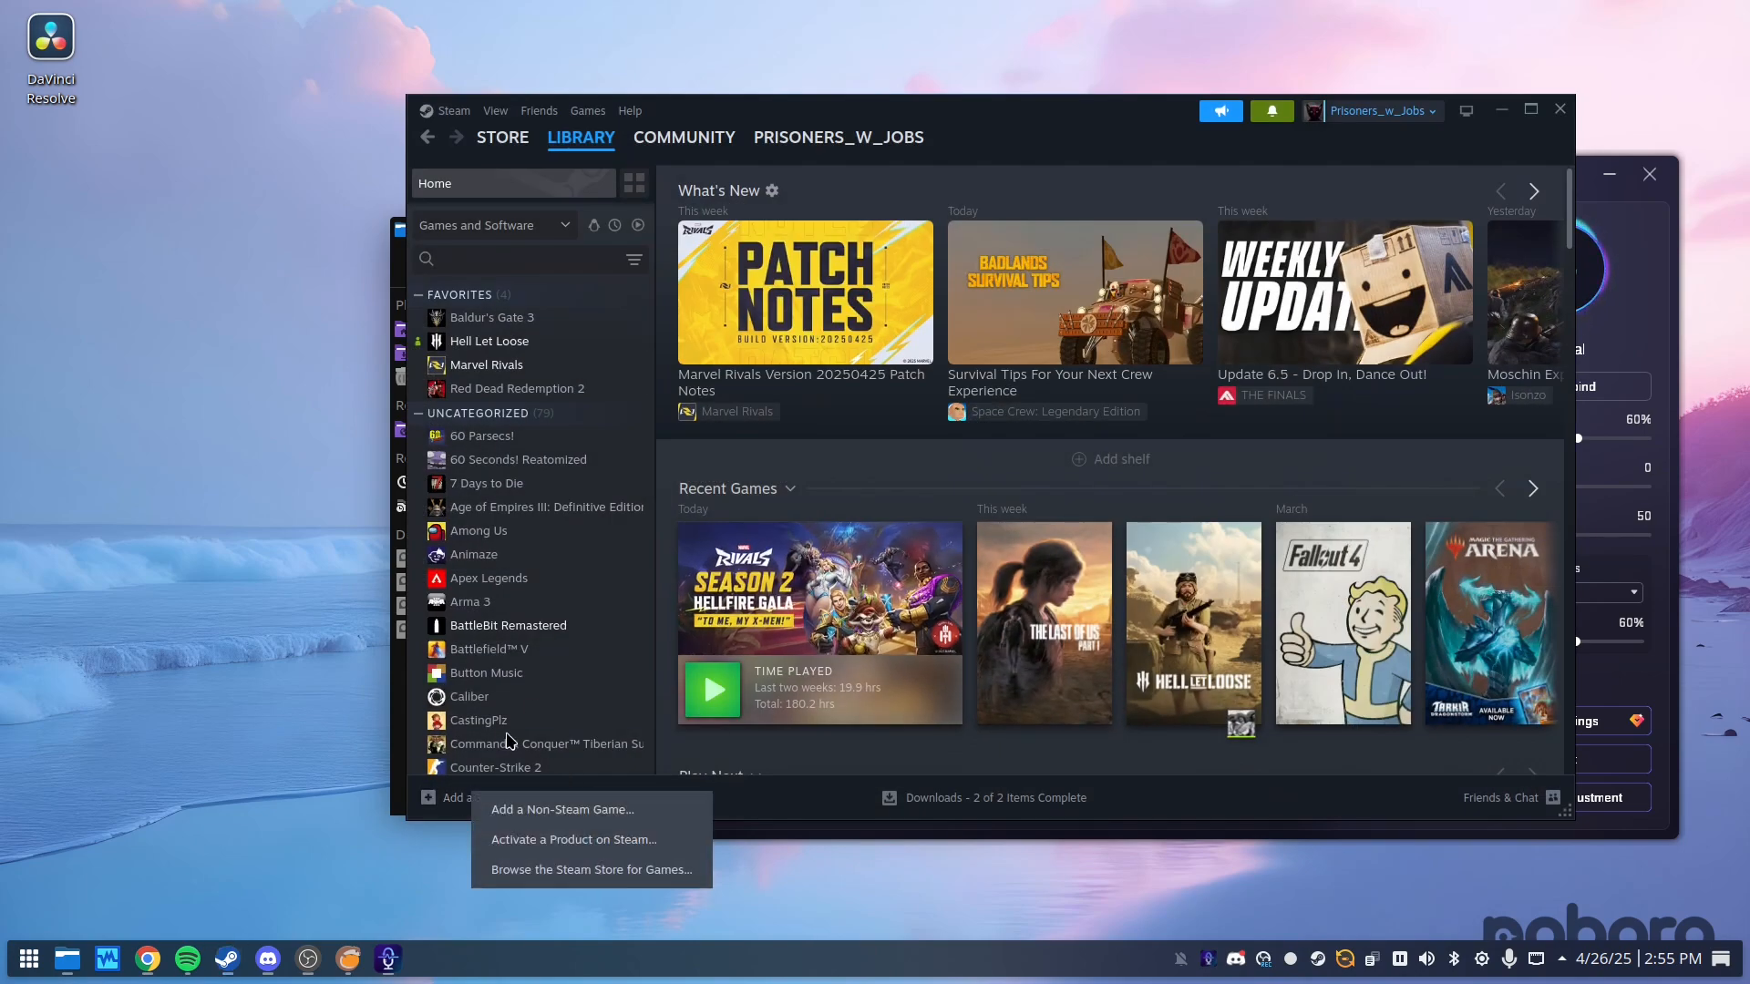
left_click(521, 809)
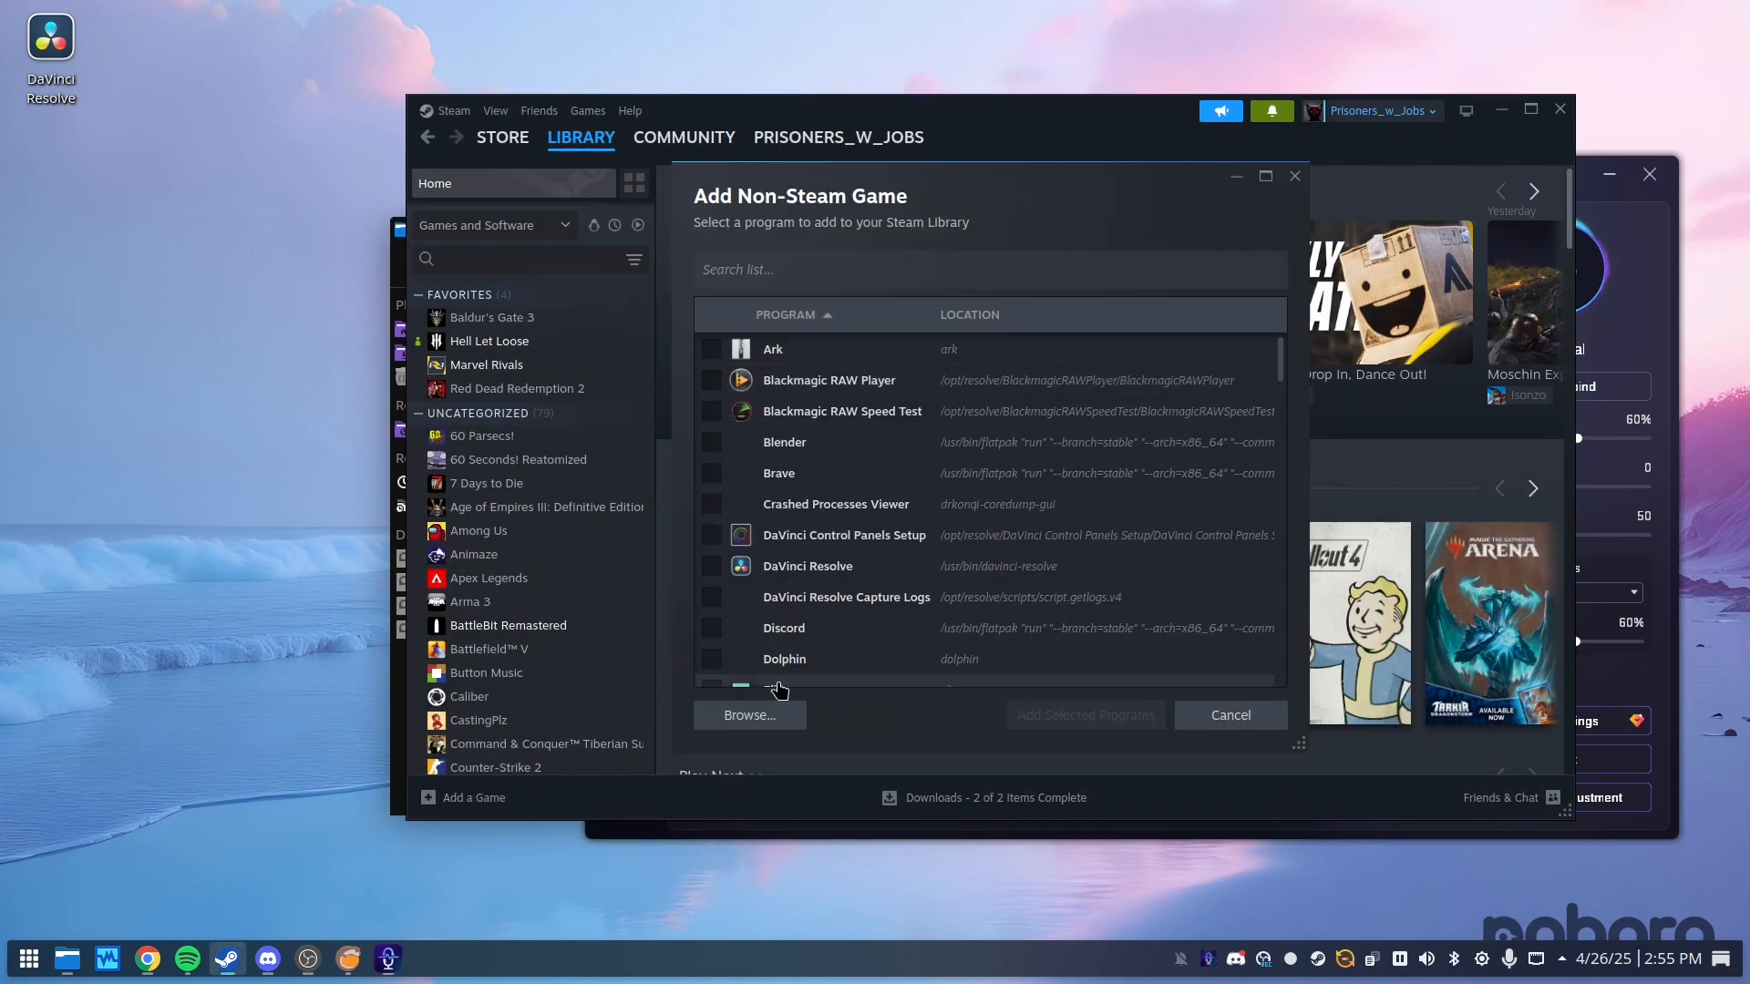
left_click(750, 714)
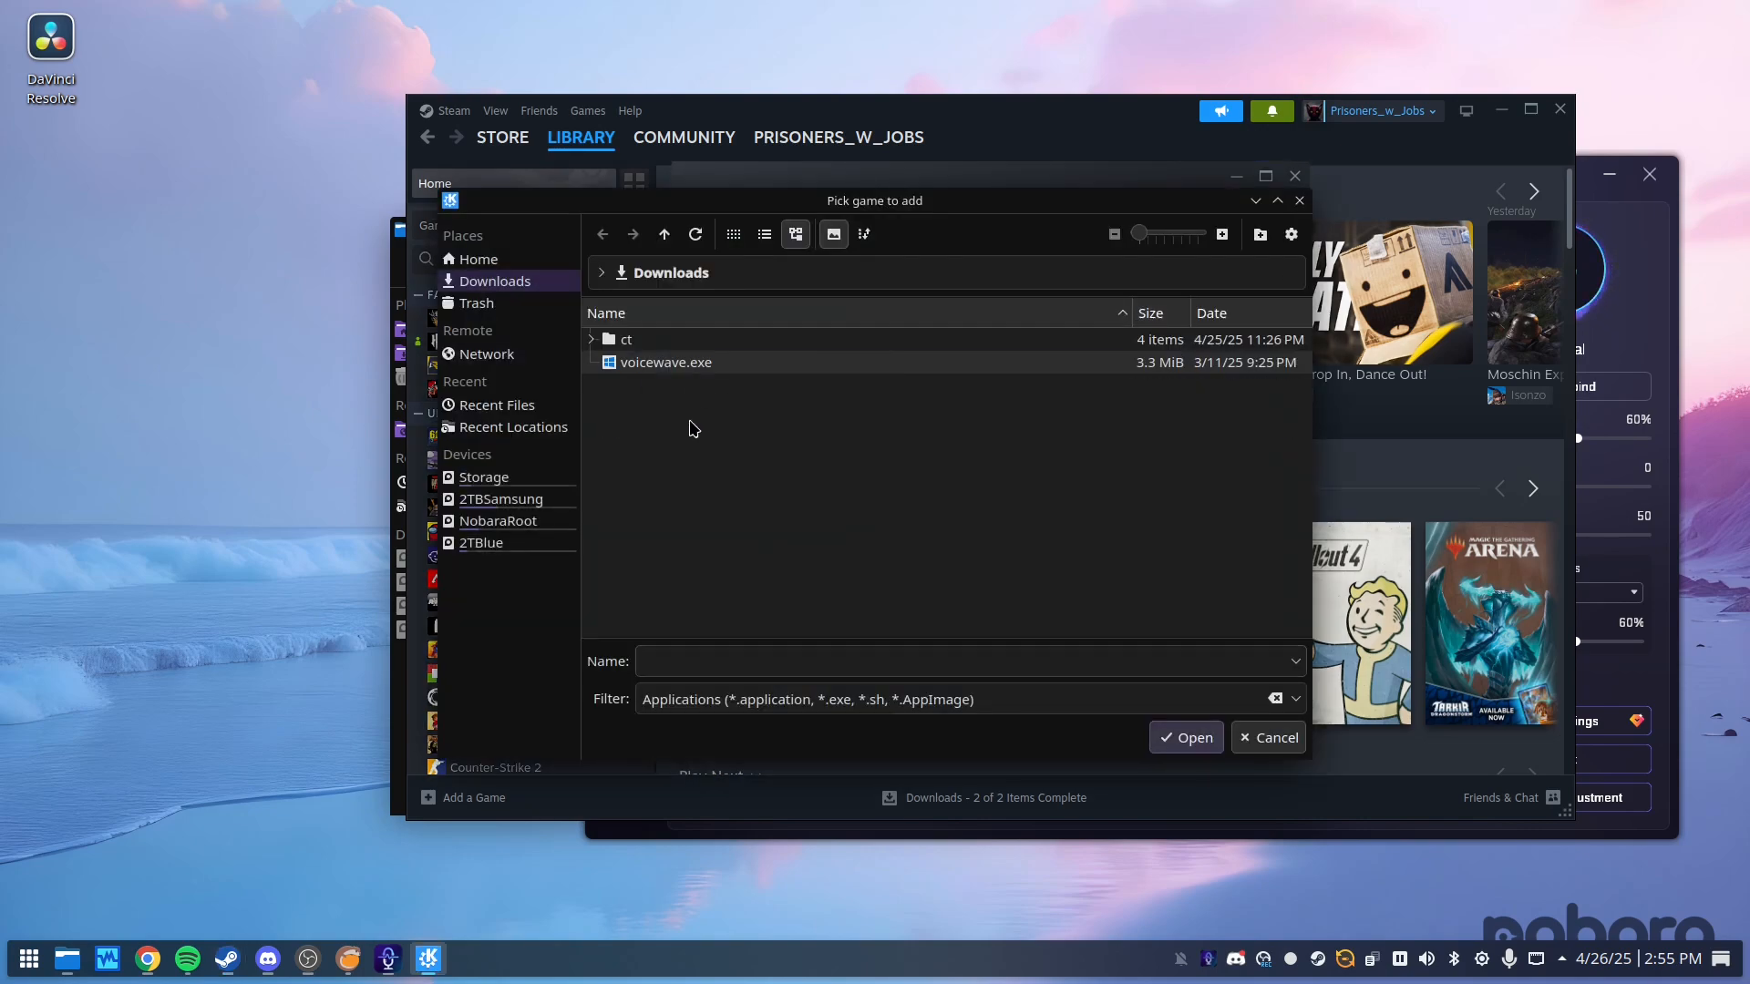
- Show hidden folders in Home and expand .vcprefix64/drive_c/Program Files (x86) in the file picker
left_click(622, 369)
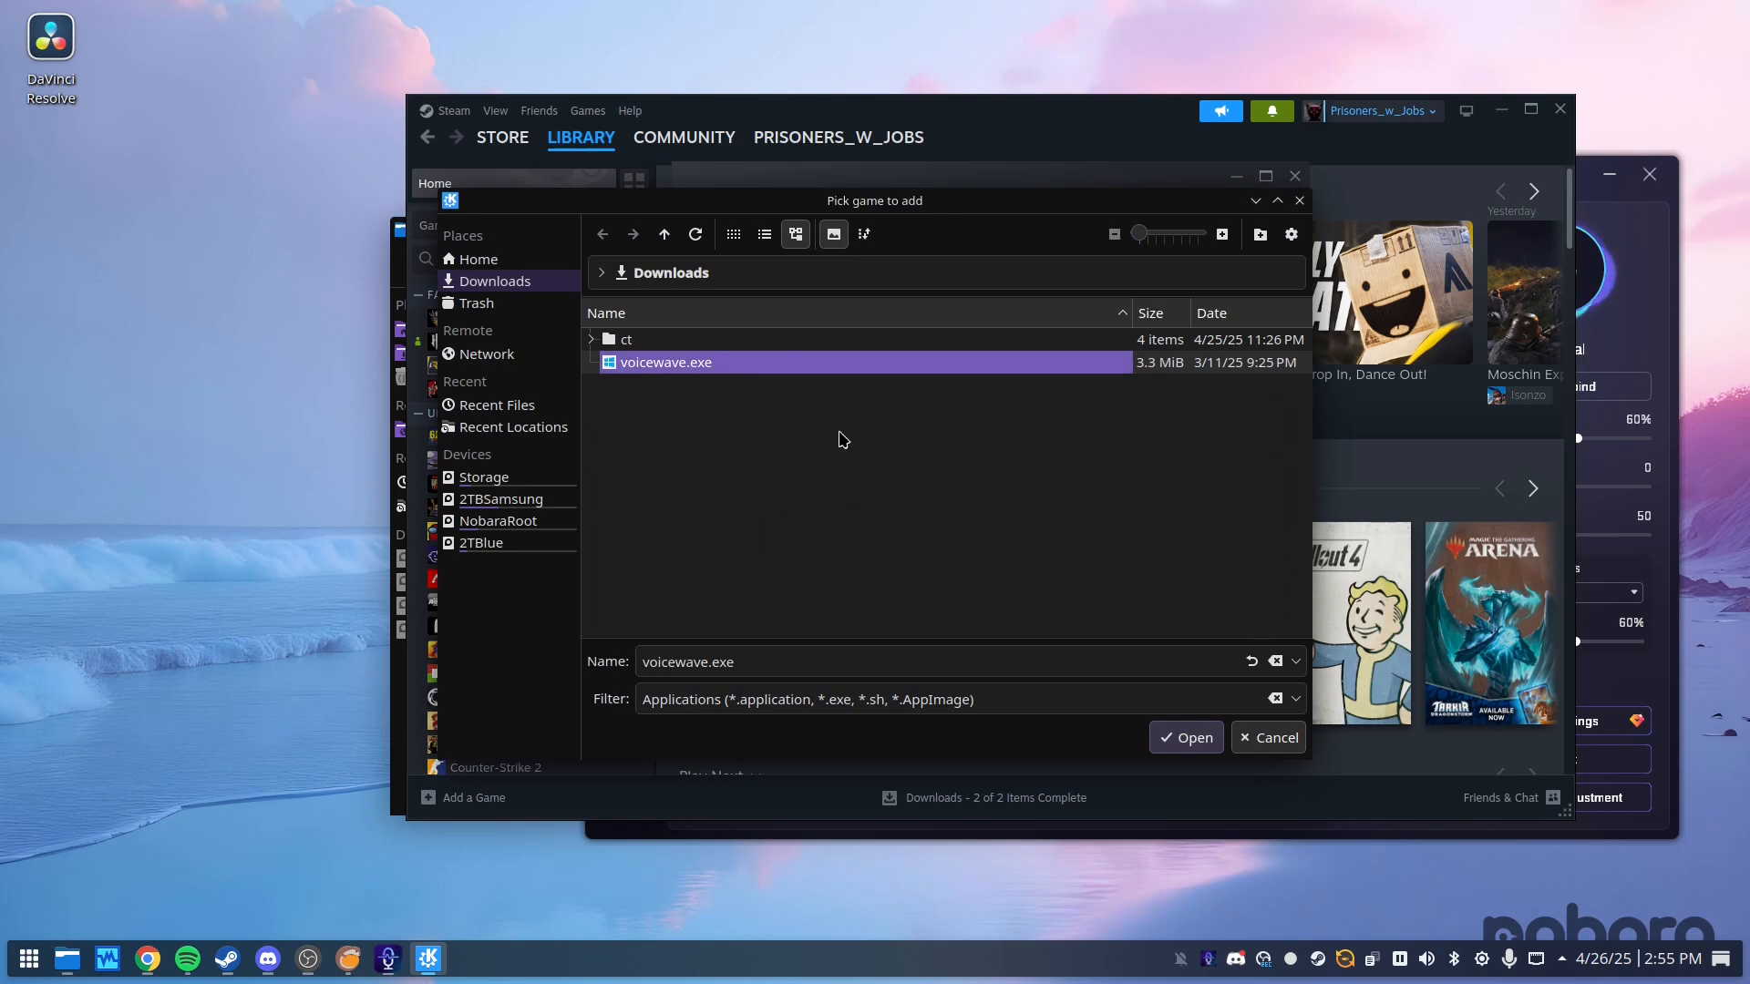
left_click(483, 262)
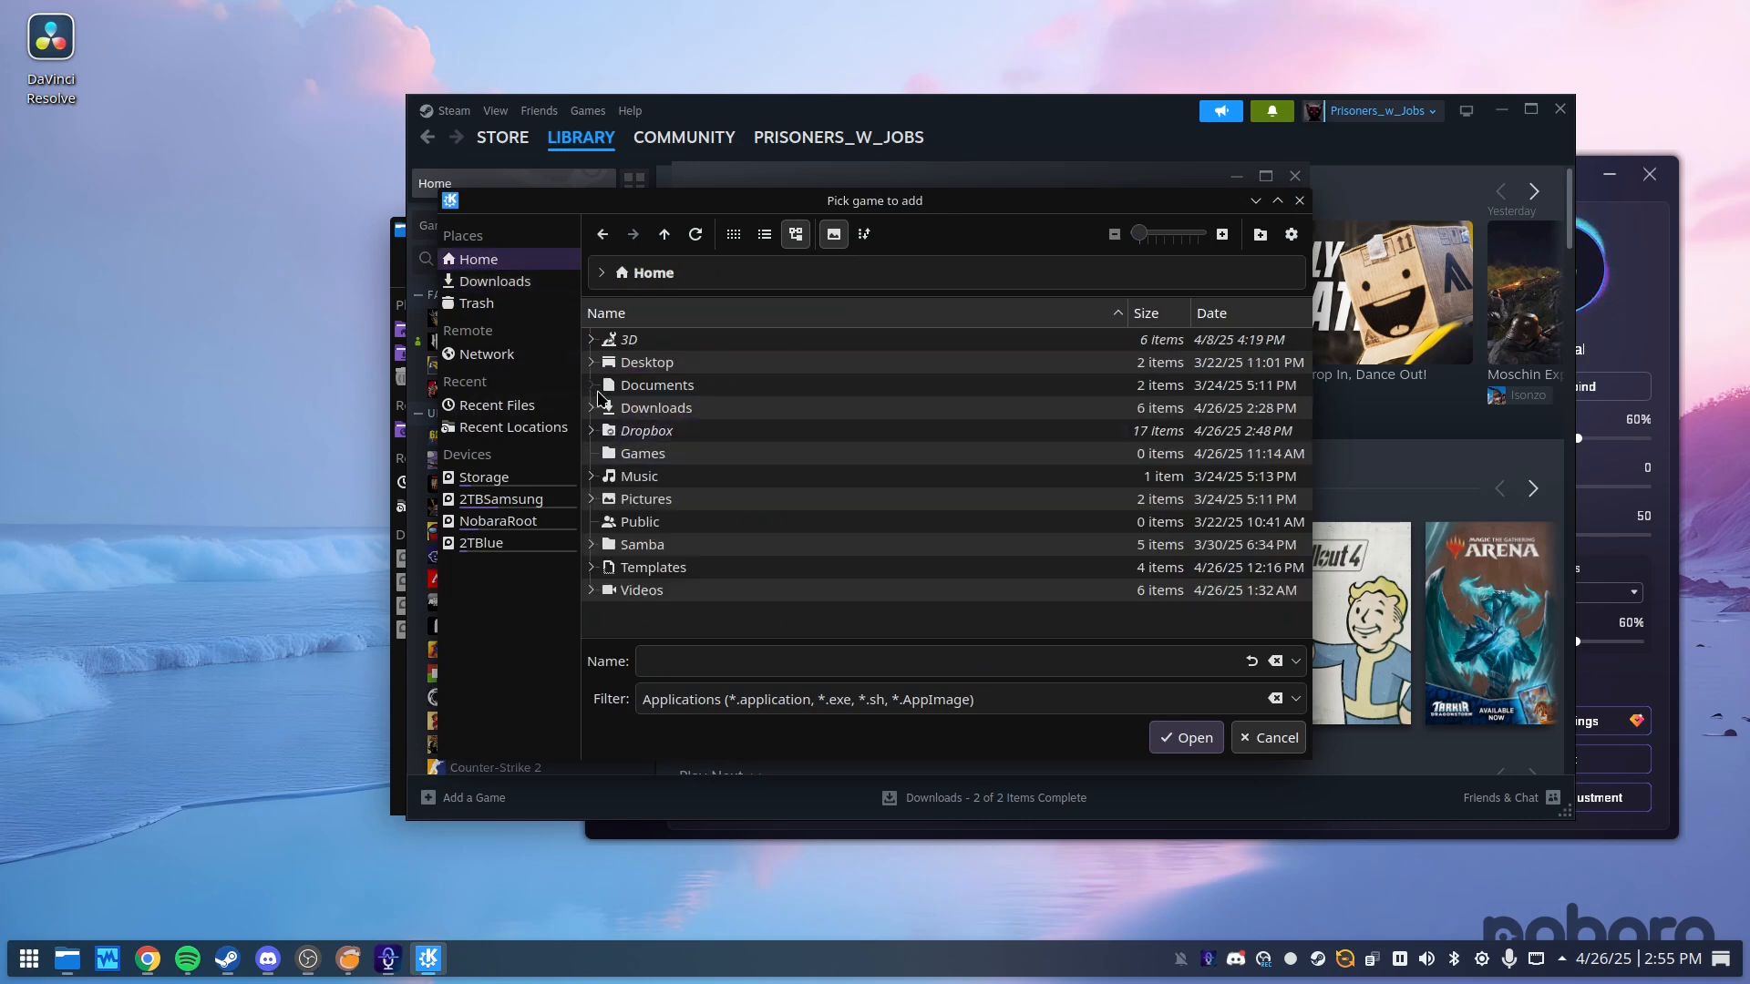
key("ctrl+h")
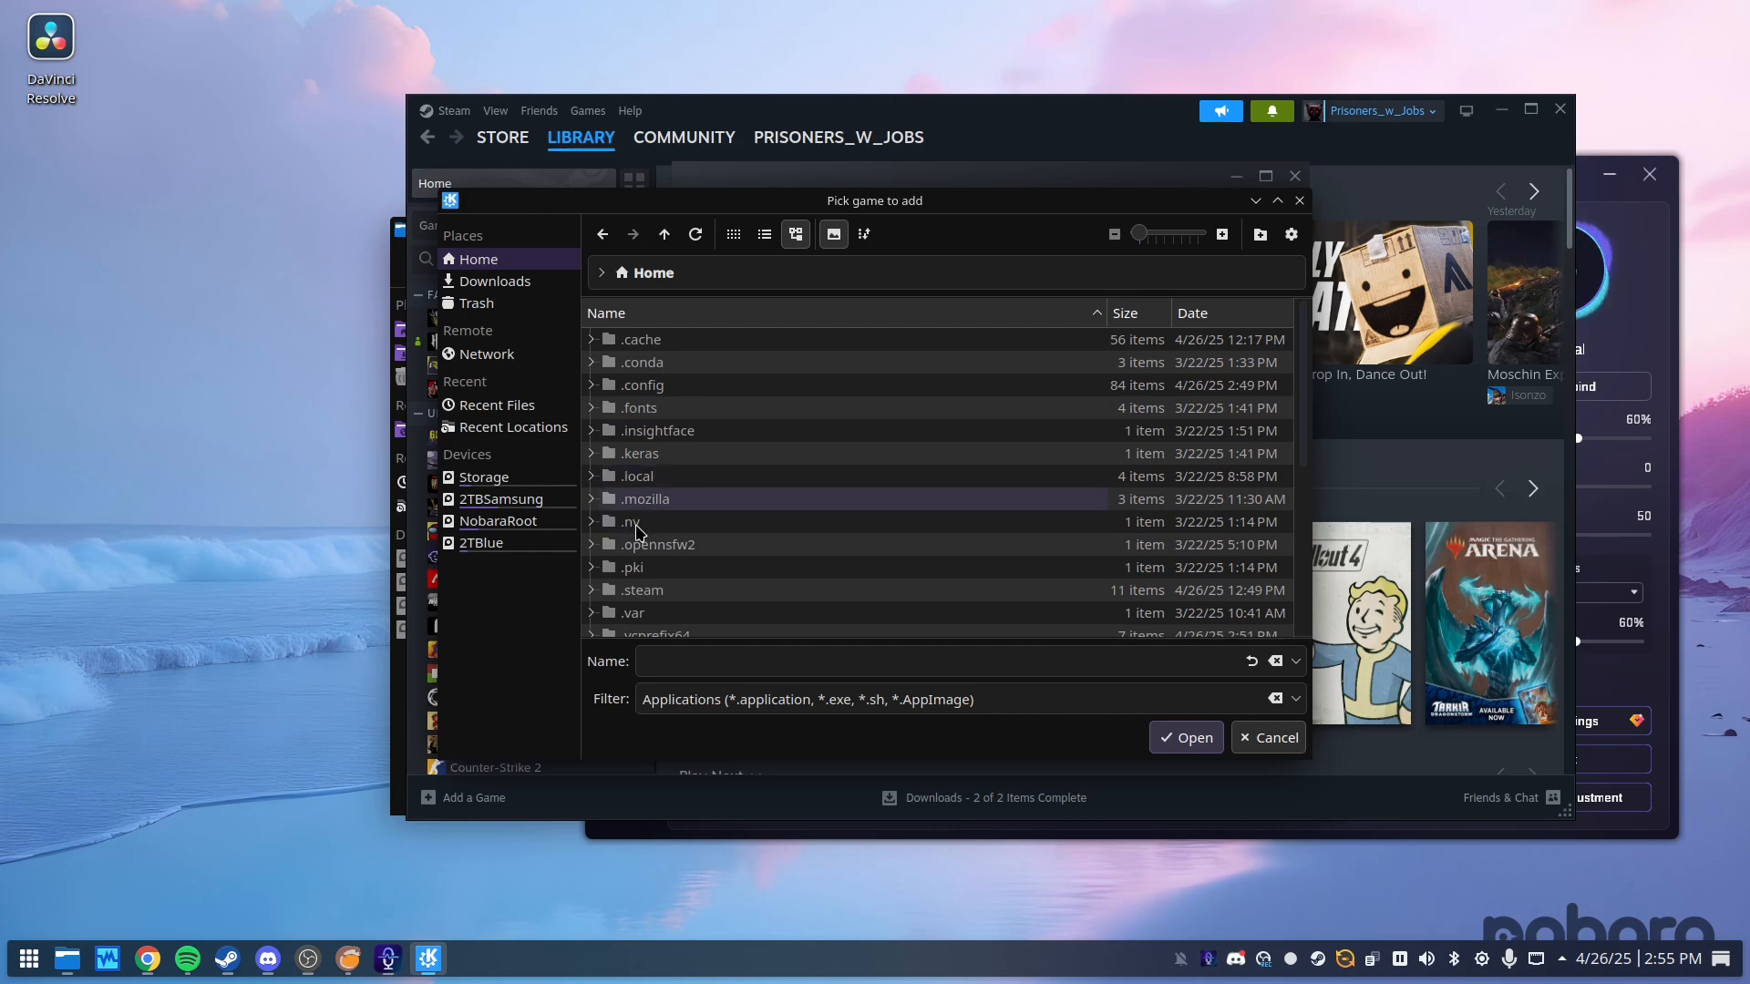
scroll(608, 496, "down", 3)
left_click(591, 472)
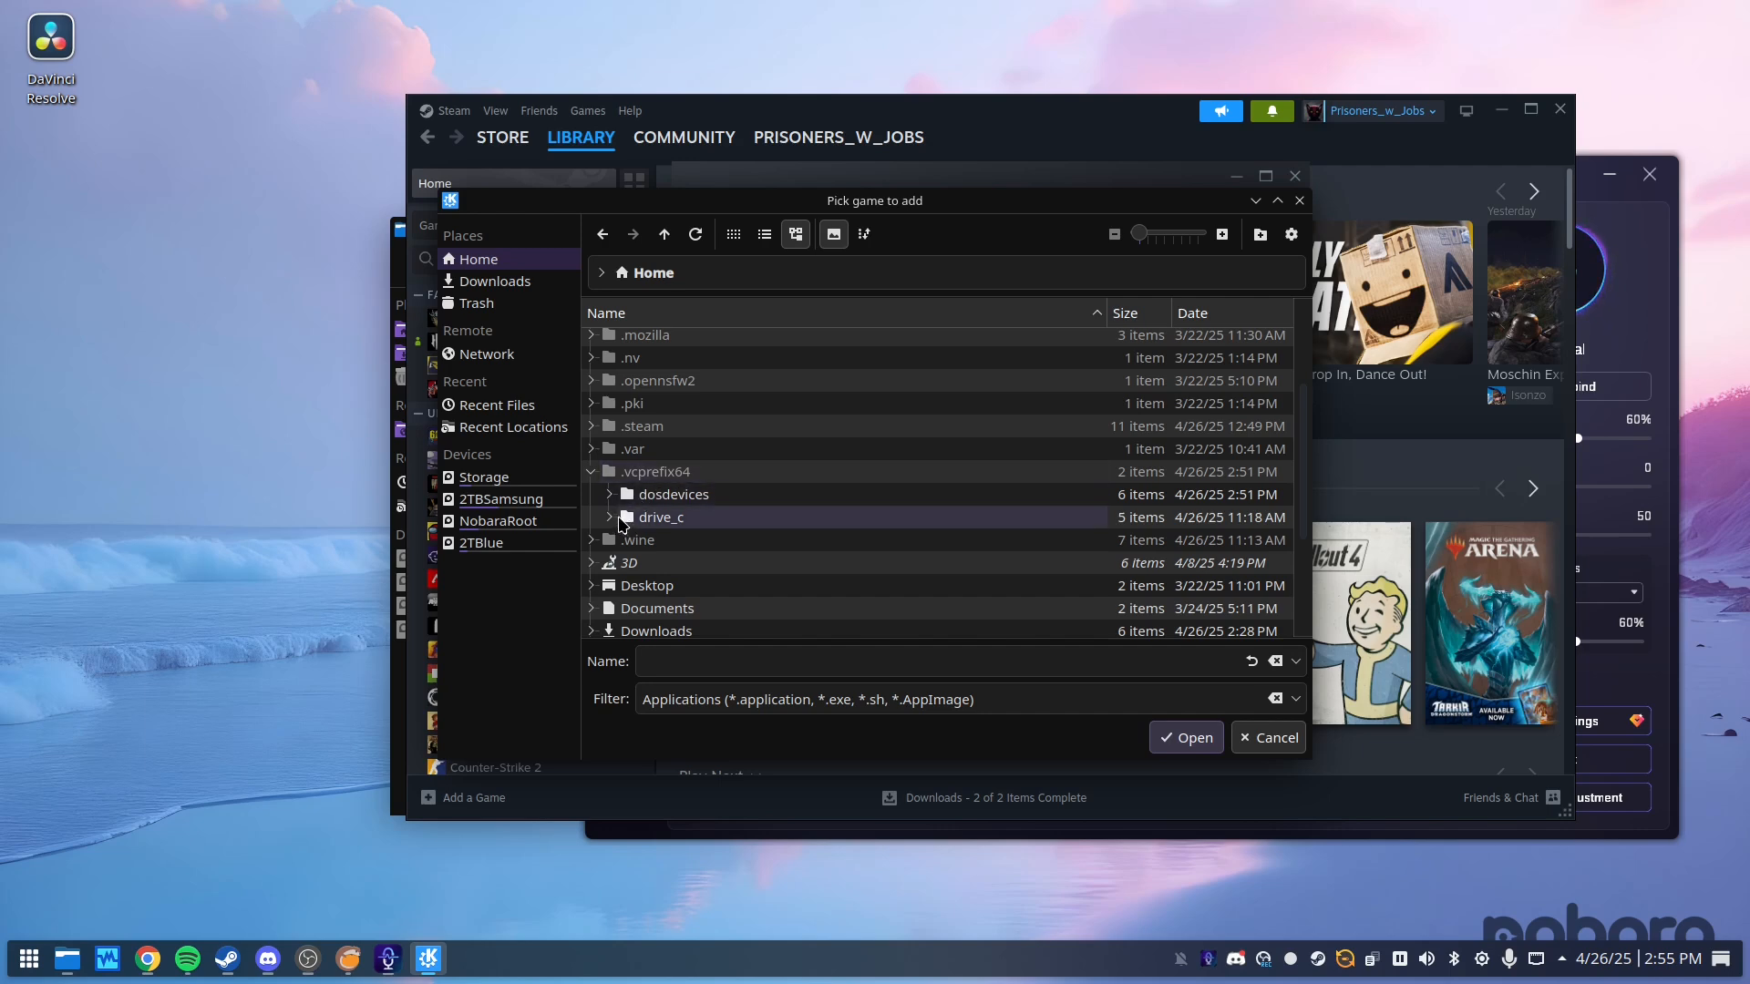
left_click(661, 517)
left_click(608, 516)
left_click(642, 561)
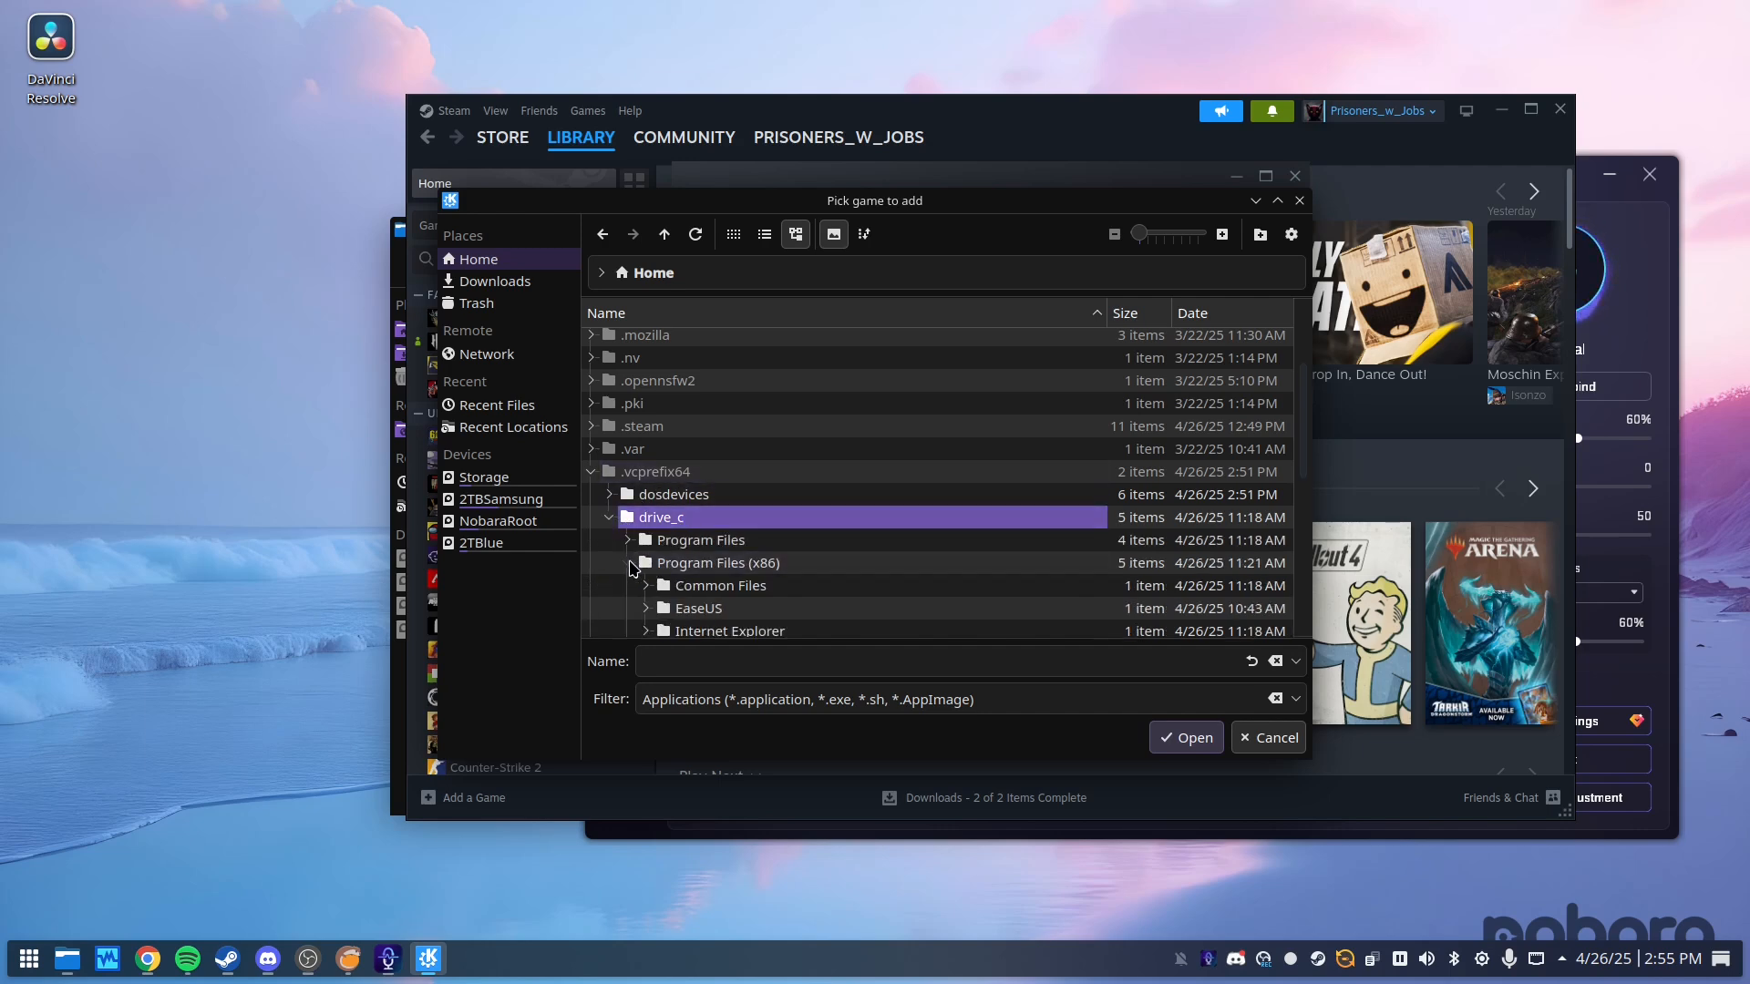
- Choose voicewave.exe from the EaseUS/VoiceWave folder as the program to add to Steam
scroll(716, 544, "down", 5)
scroll(716, 545, "up", 3)
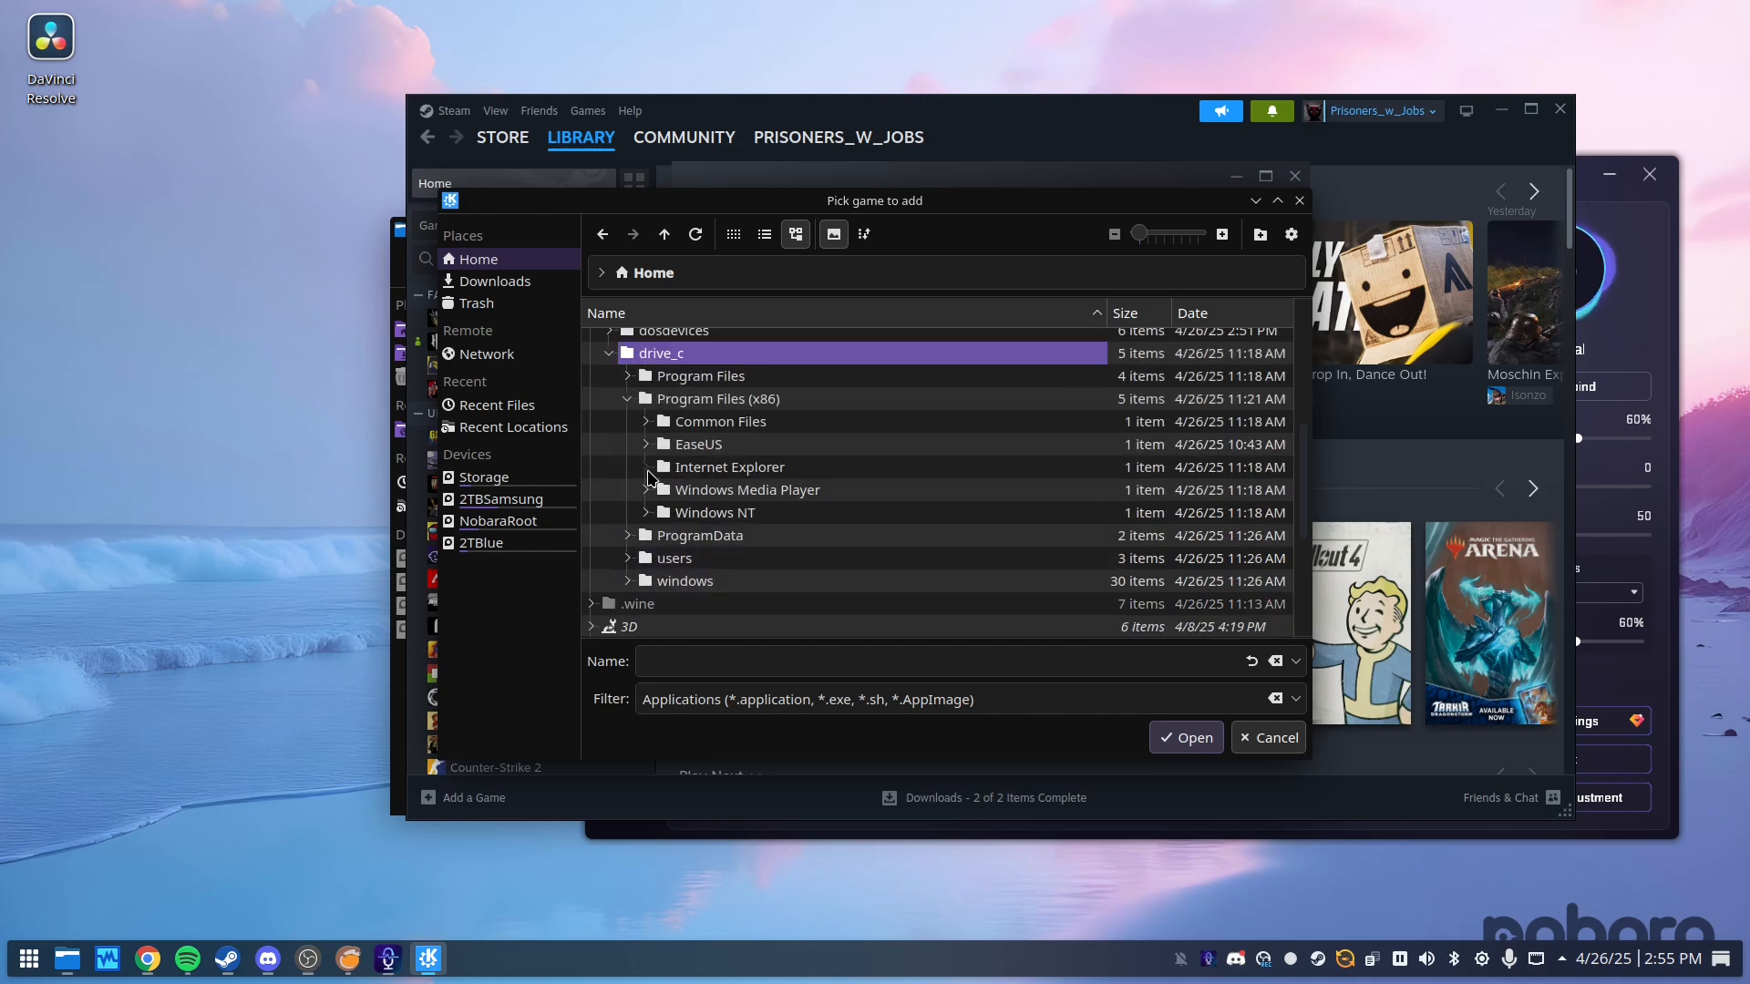
left_click(646, 443)
left_click(665, 468)
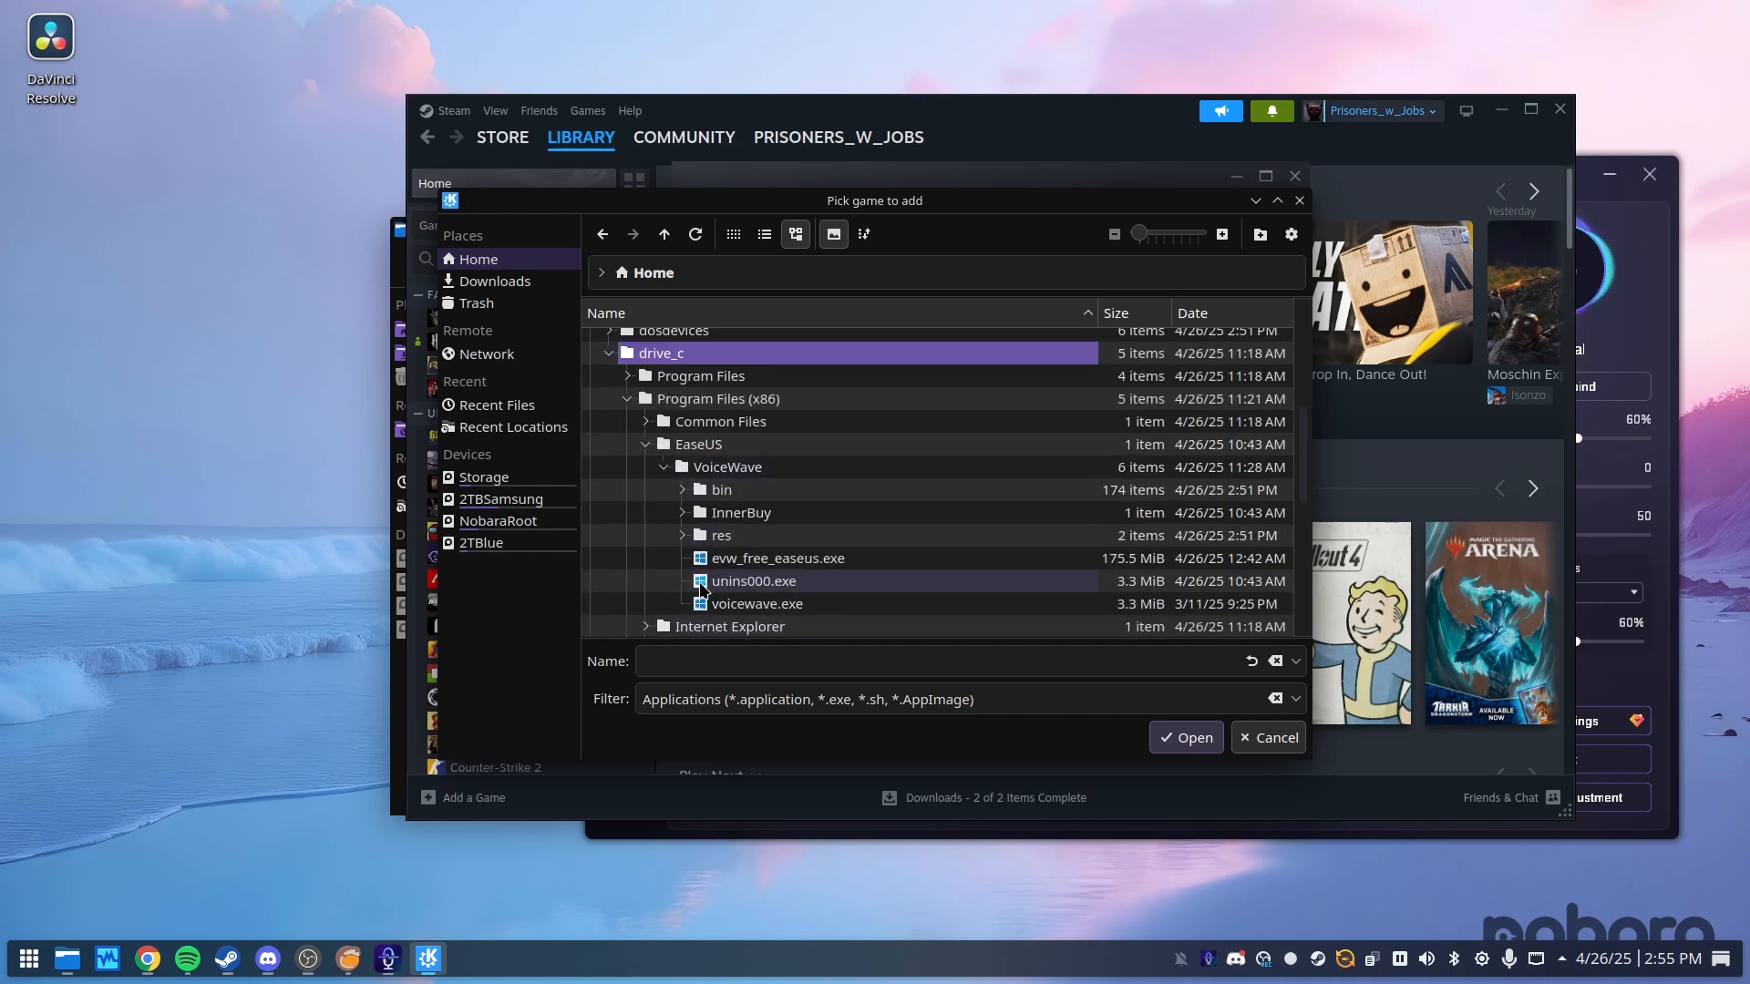
left_click(750, 611)
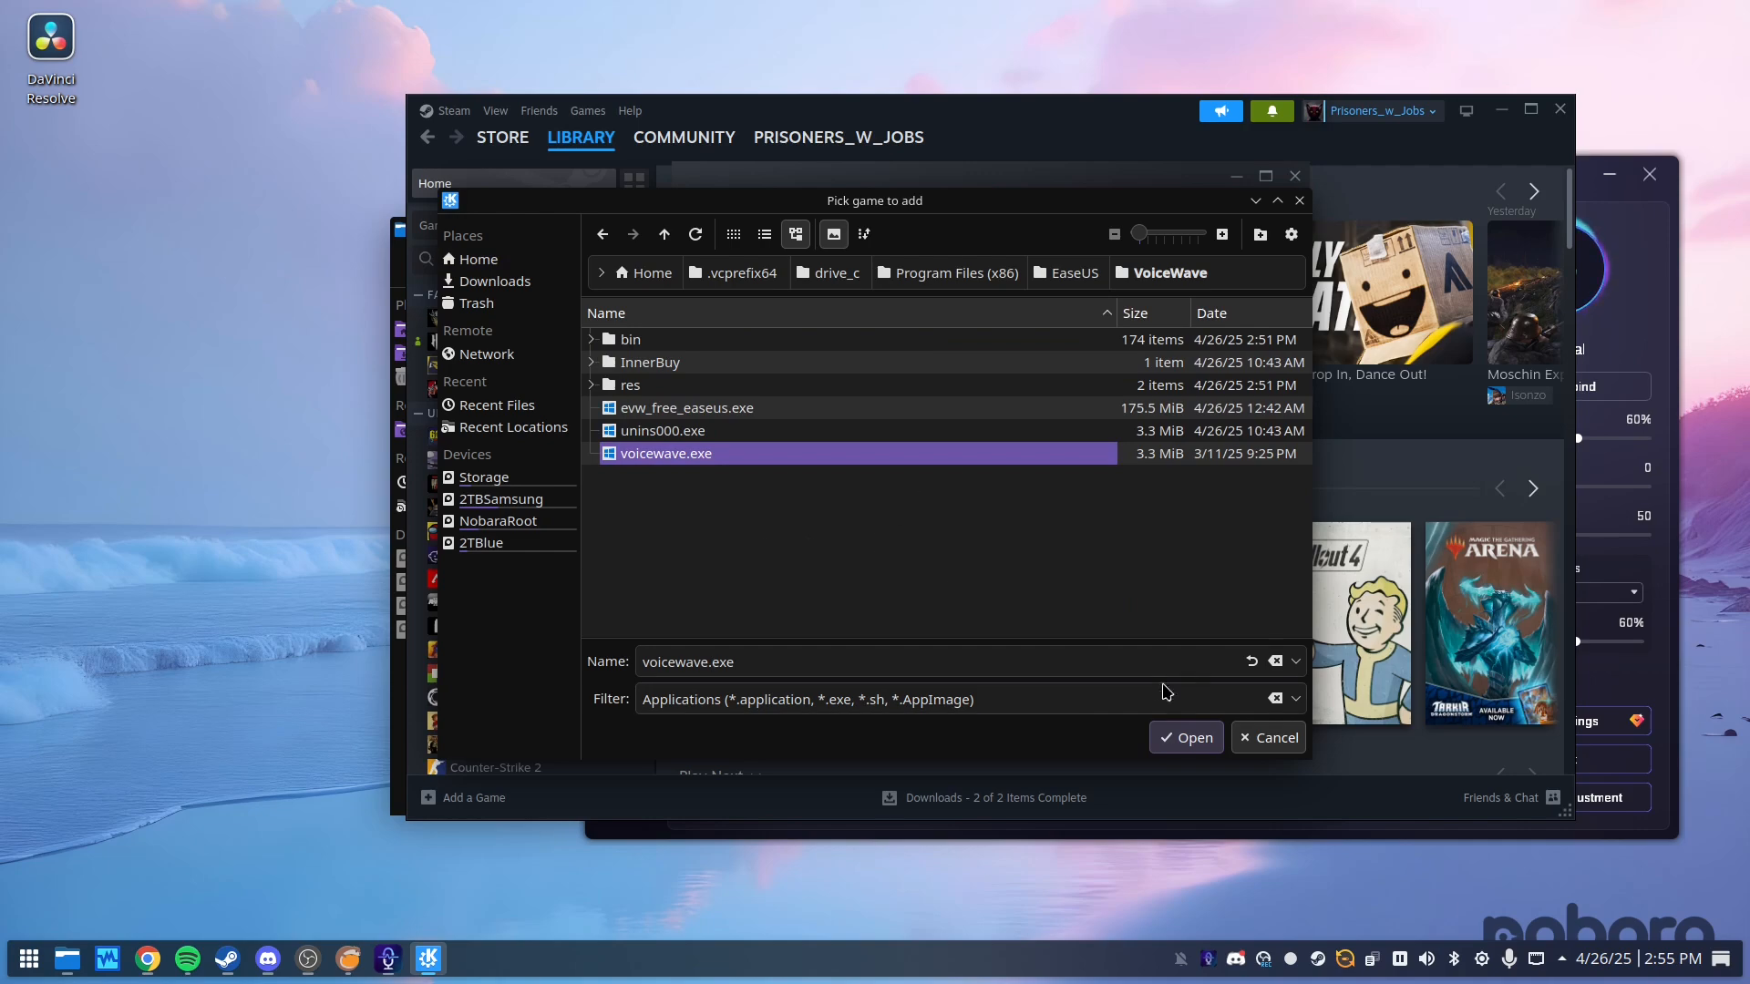
left_click(1199, 736)
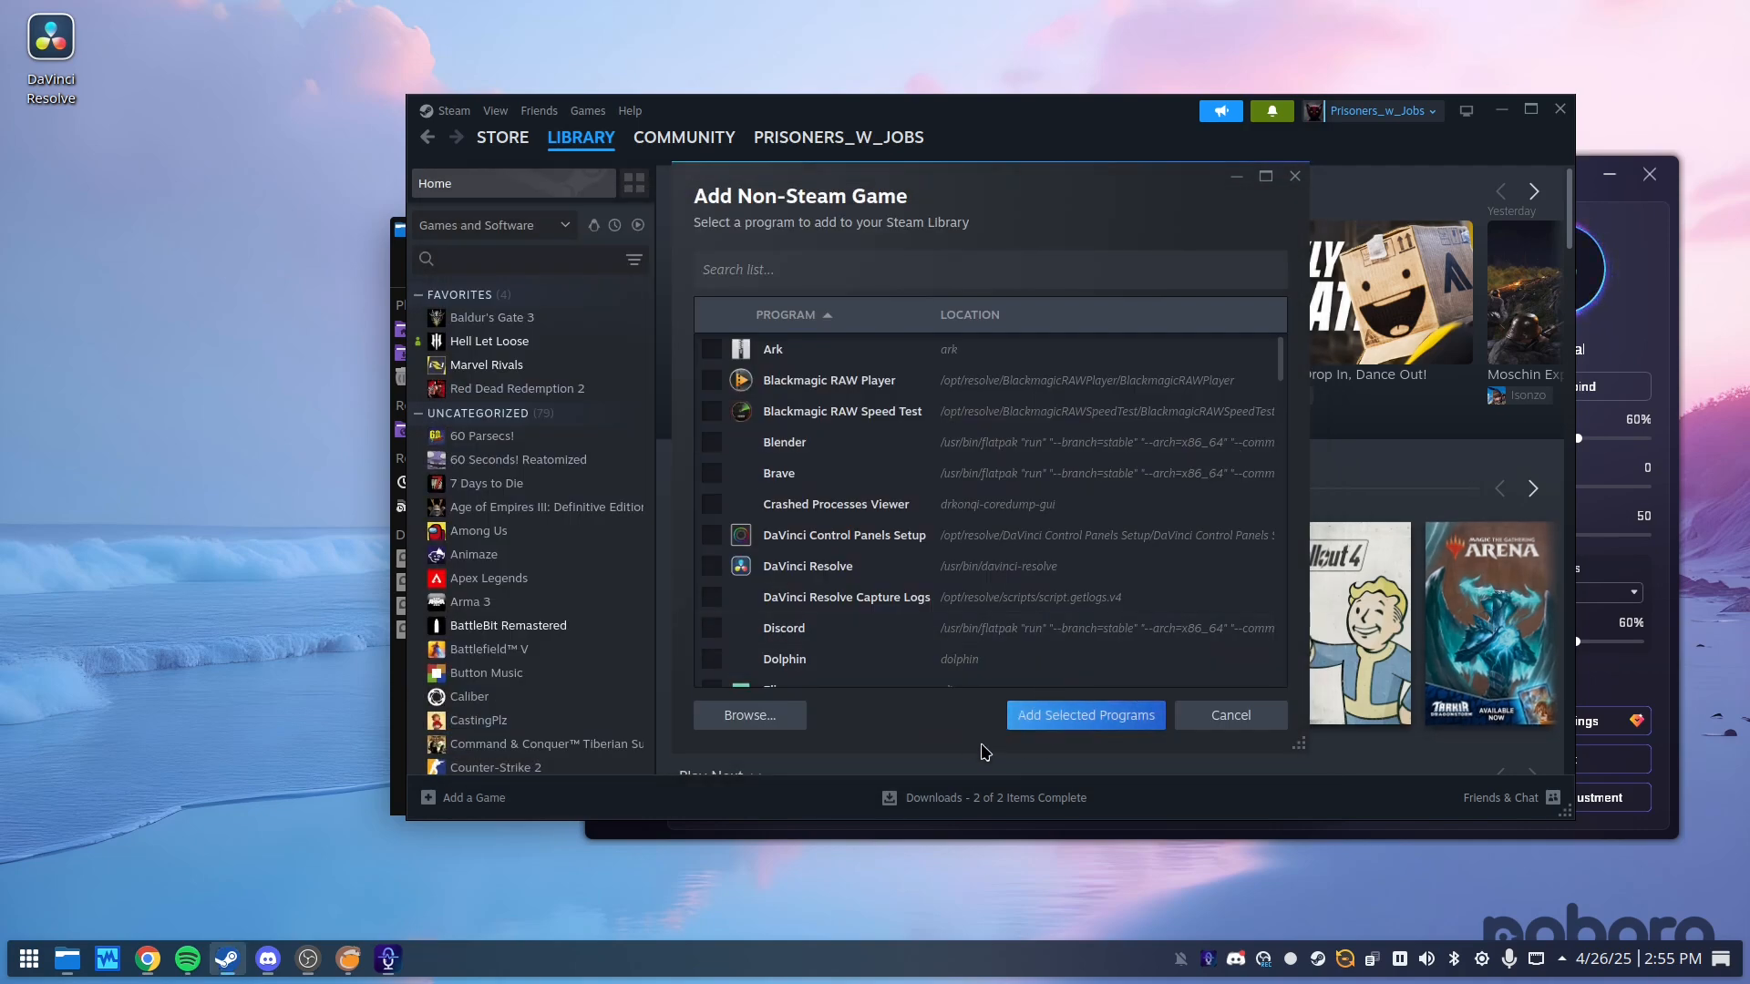
- Add voicewave.exe to the Steam library and open its library page
left_click(1062, 717)
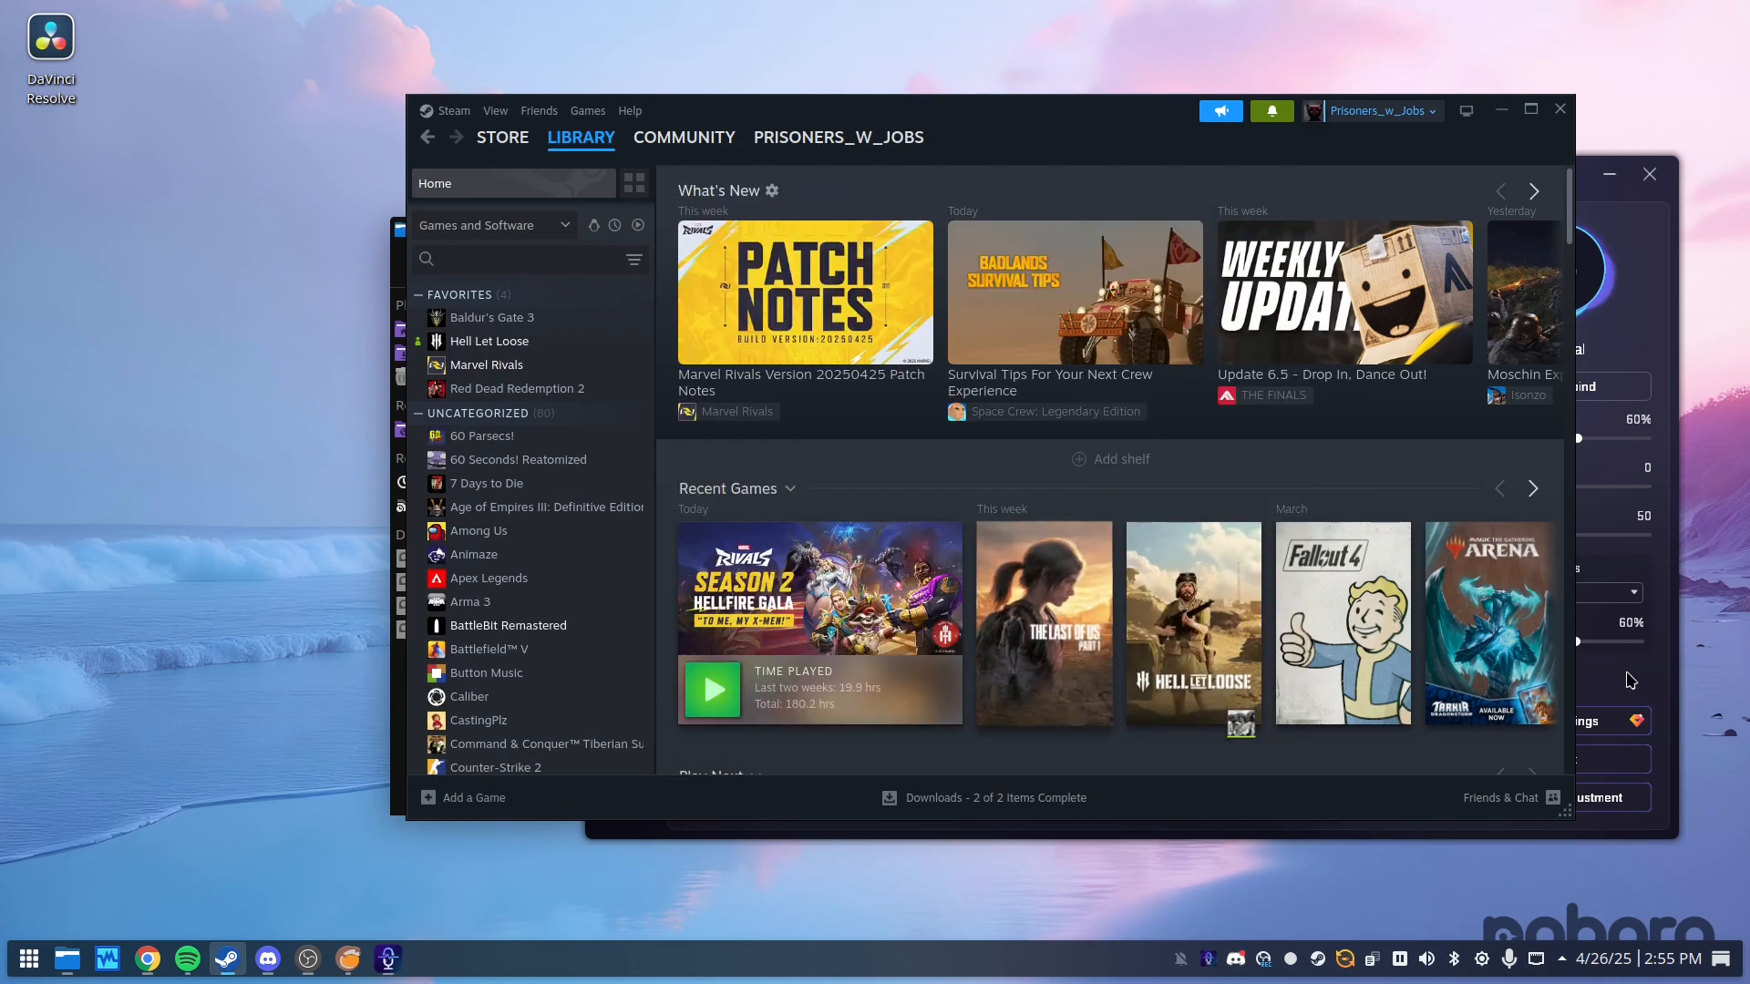
scroll(551, 456, "down", 5)
scroll(568, 534, "down", 2)
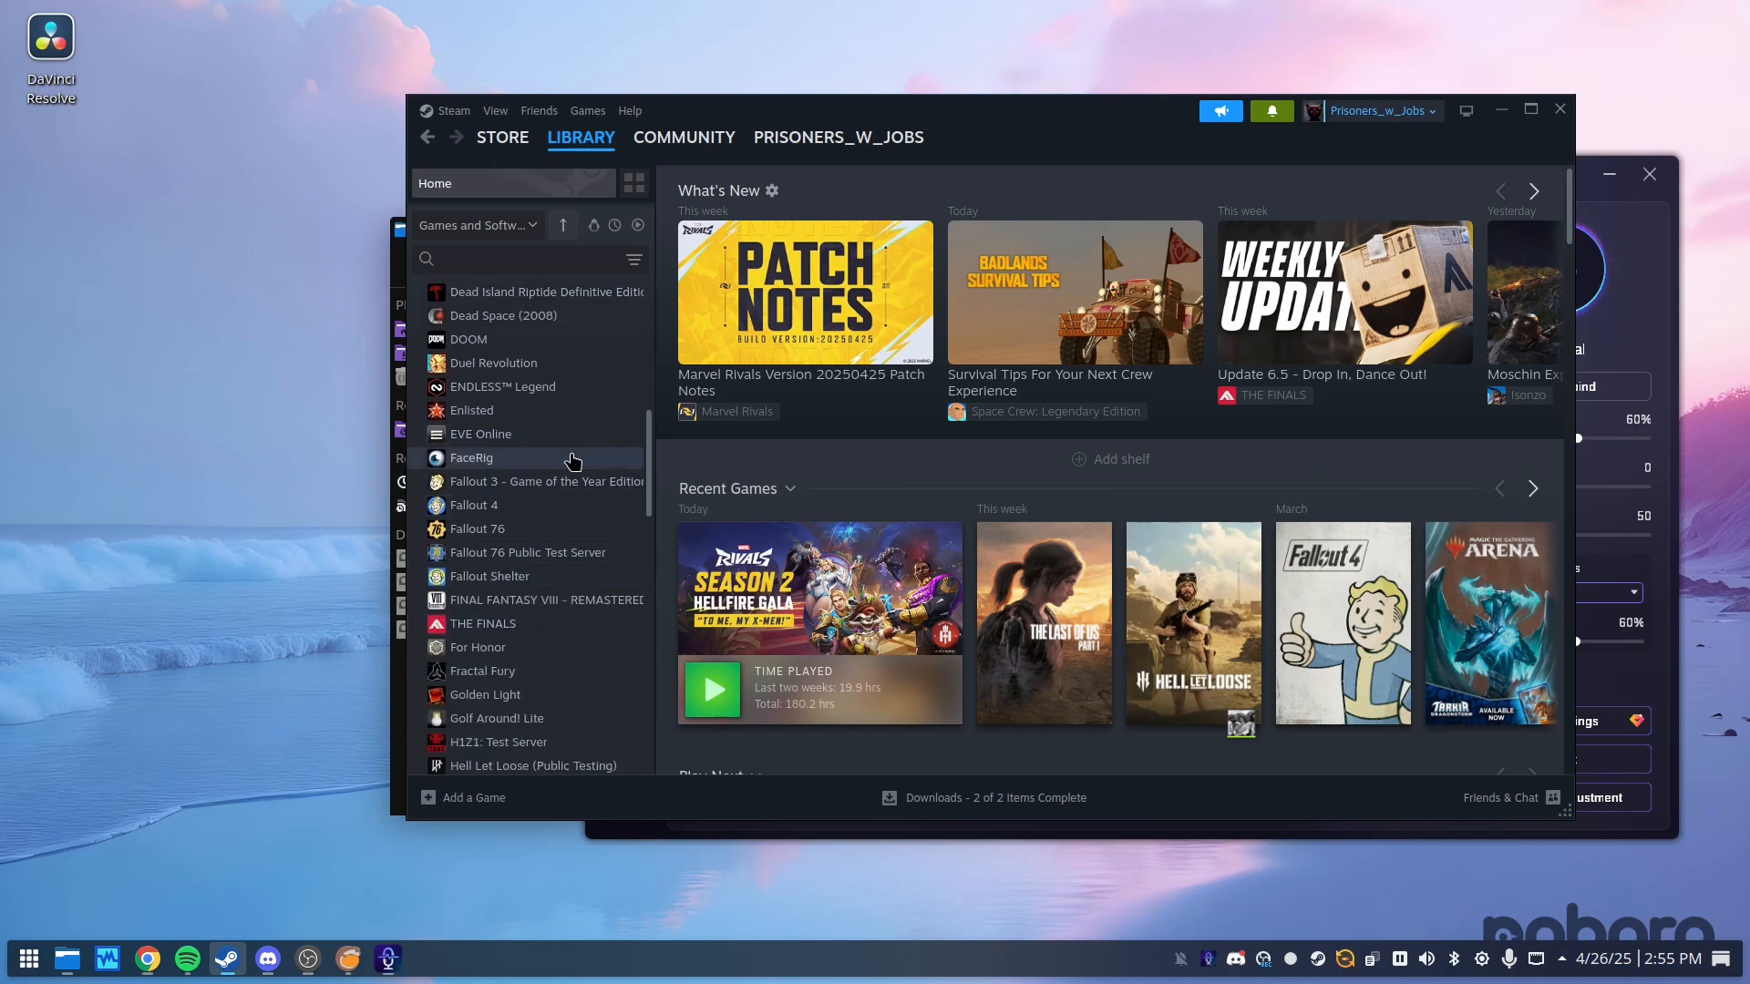
scroll(574, 484, "up", 1)
scroll(576, 547, "down", 6)
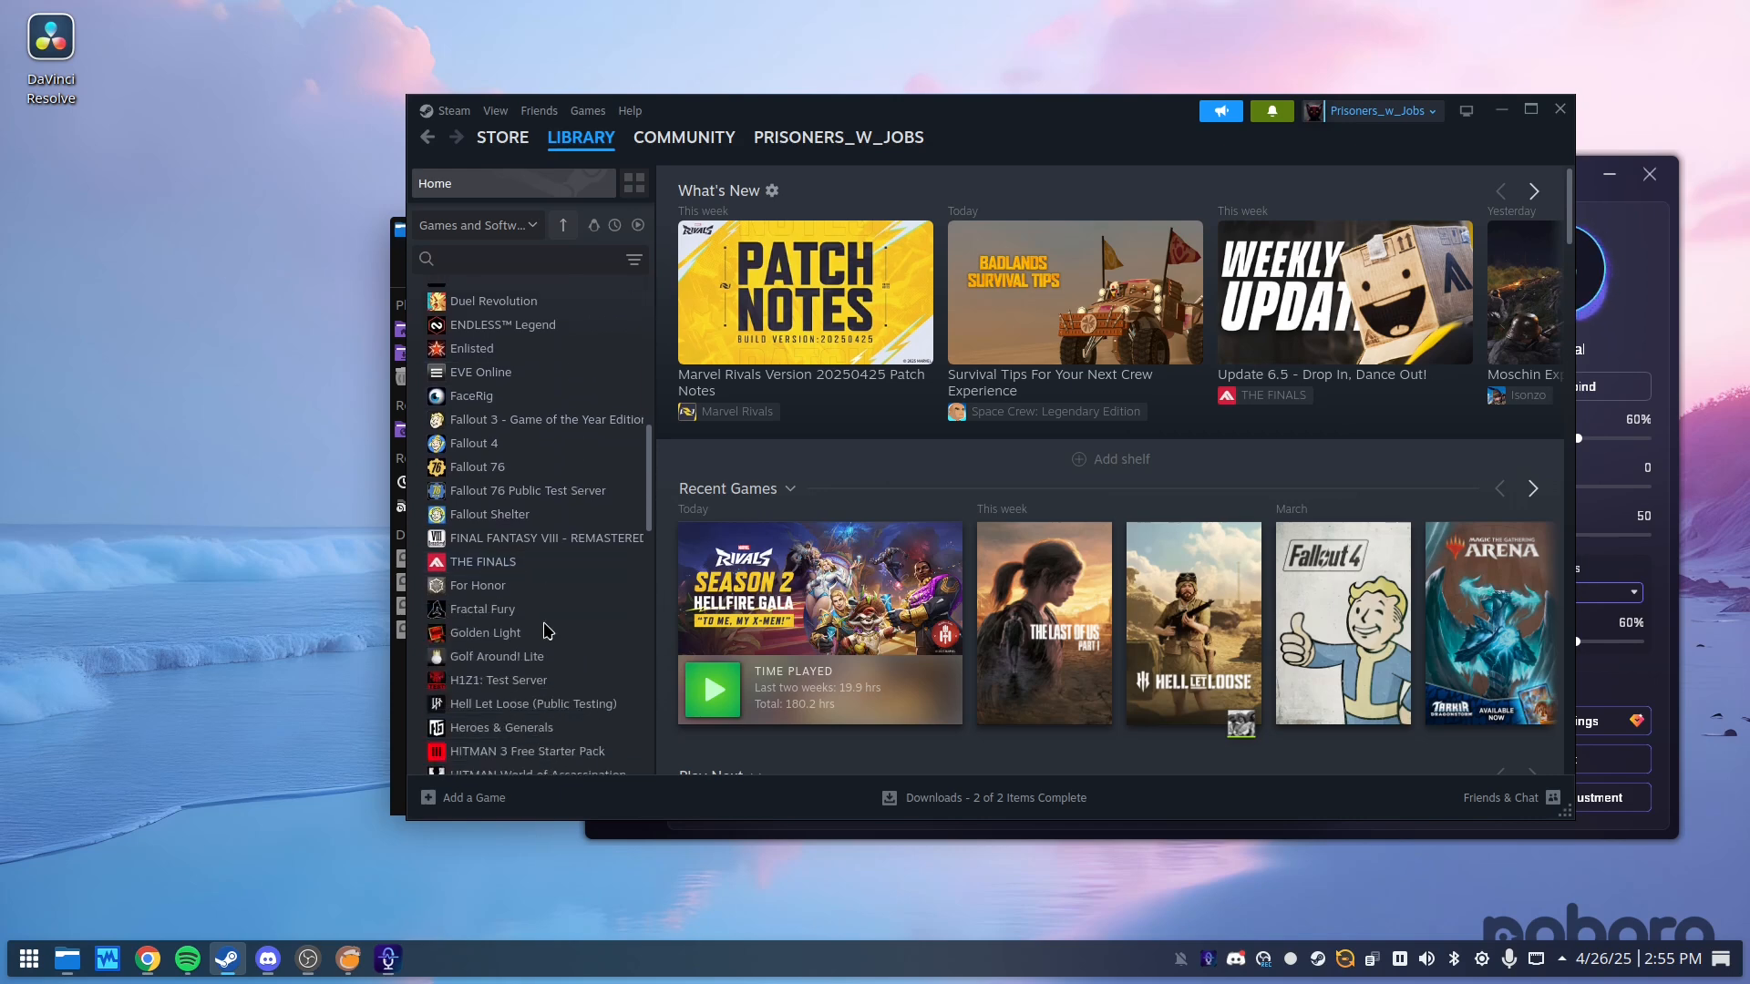
scroll(557, 631, "down", 5)
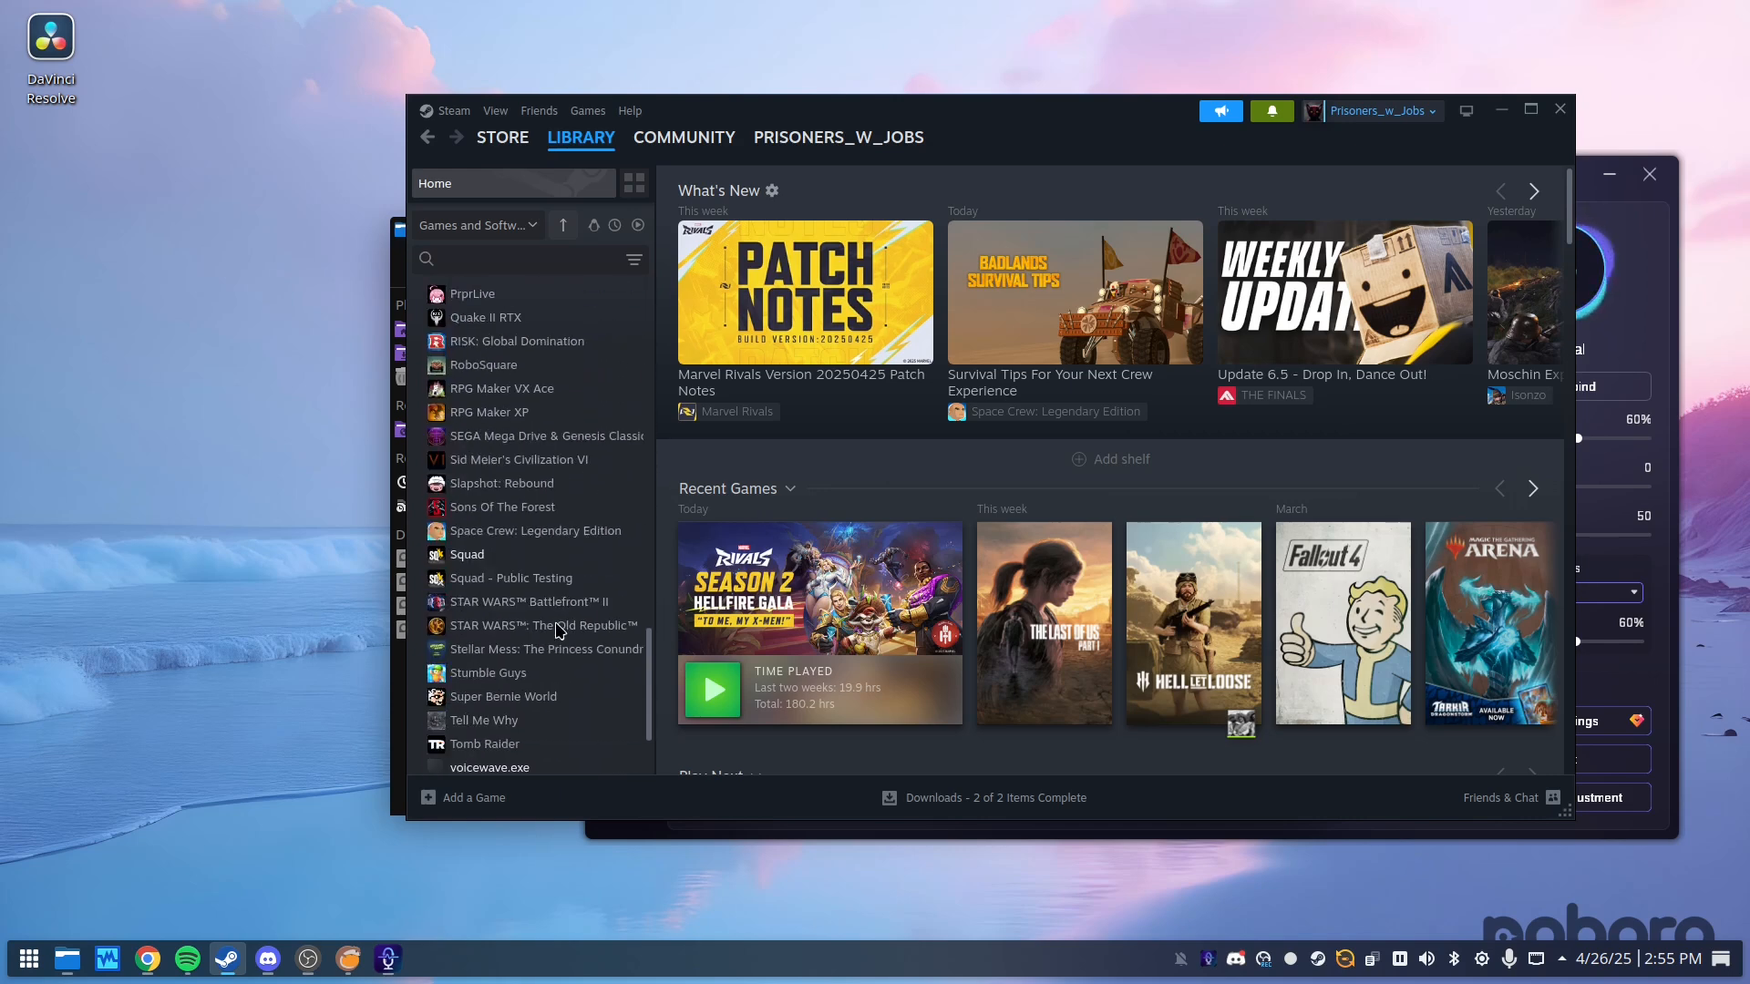
left_click(503, 640)
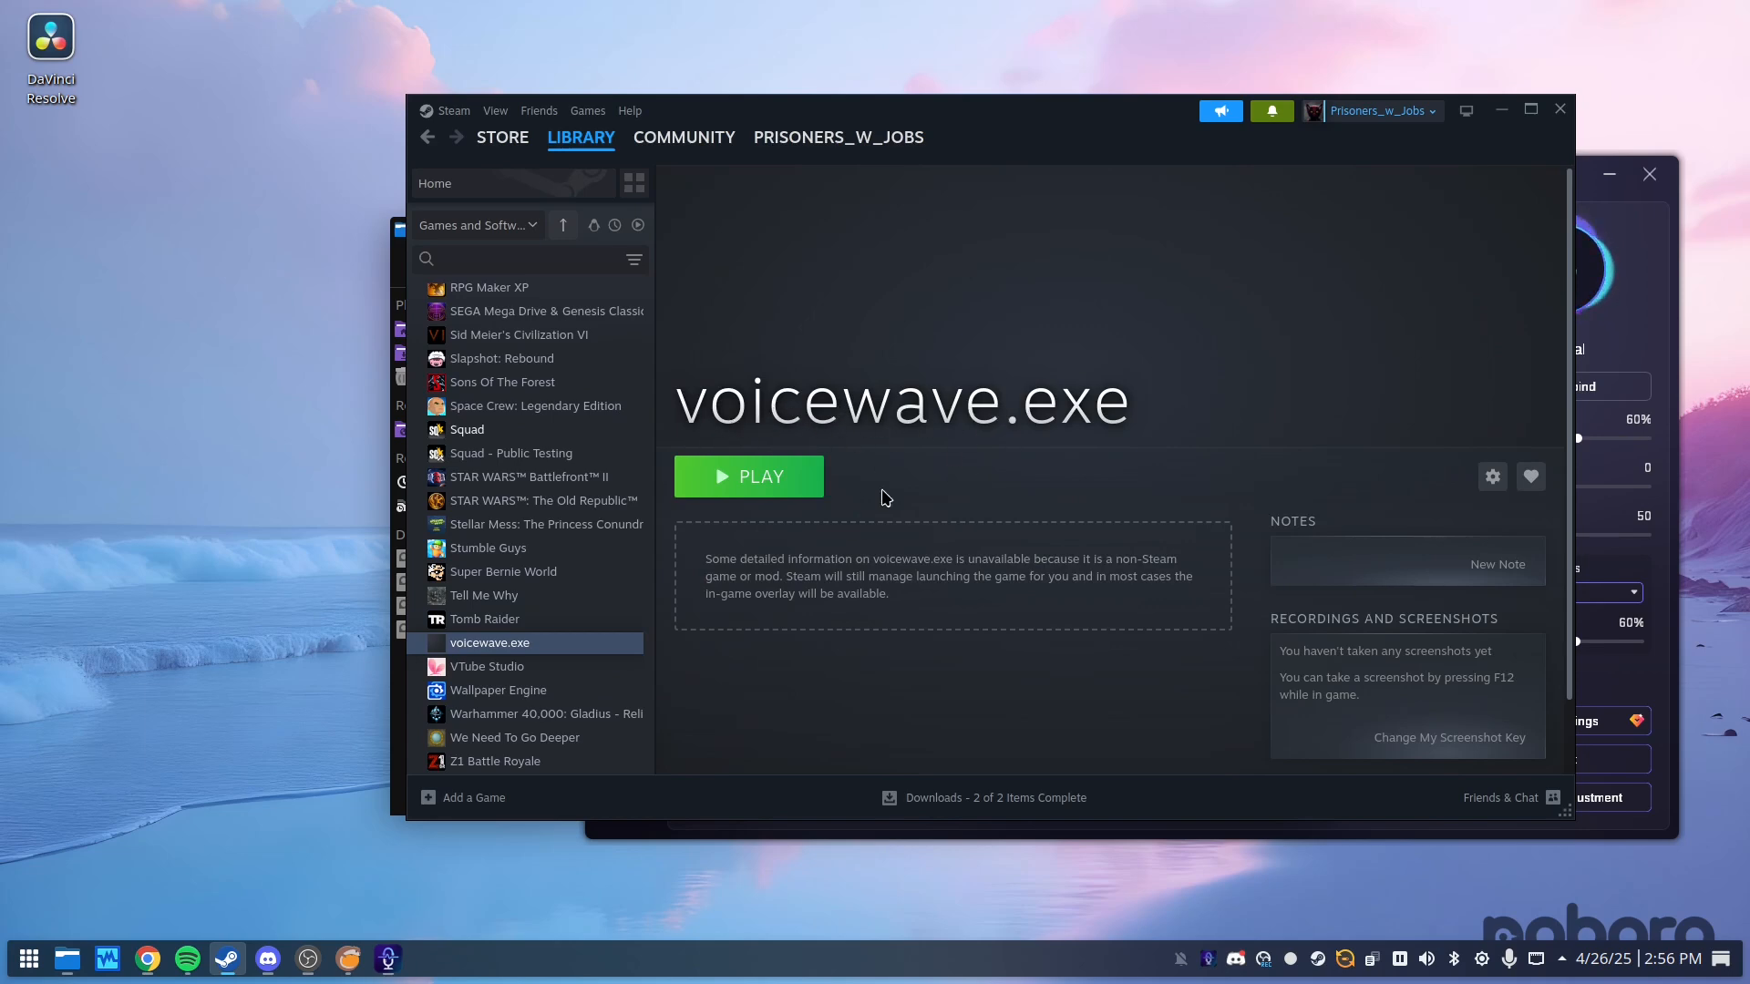
- Force voicewave.exe to use the Proton Experimental compatibility tool in its properties
right_click(528, 645)
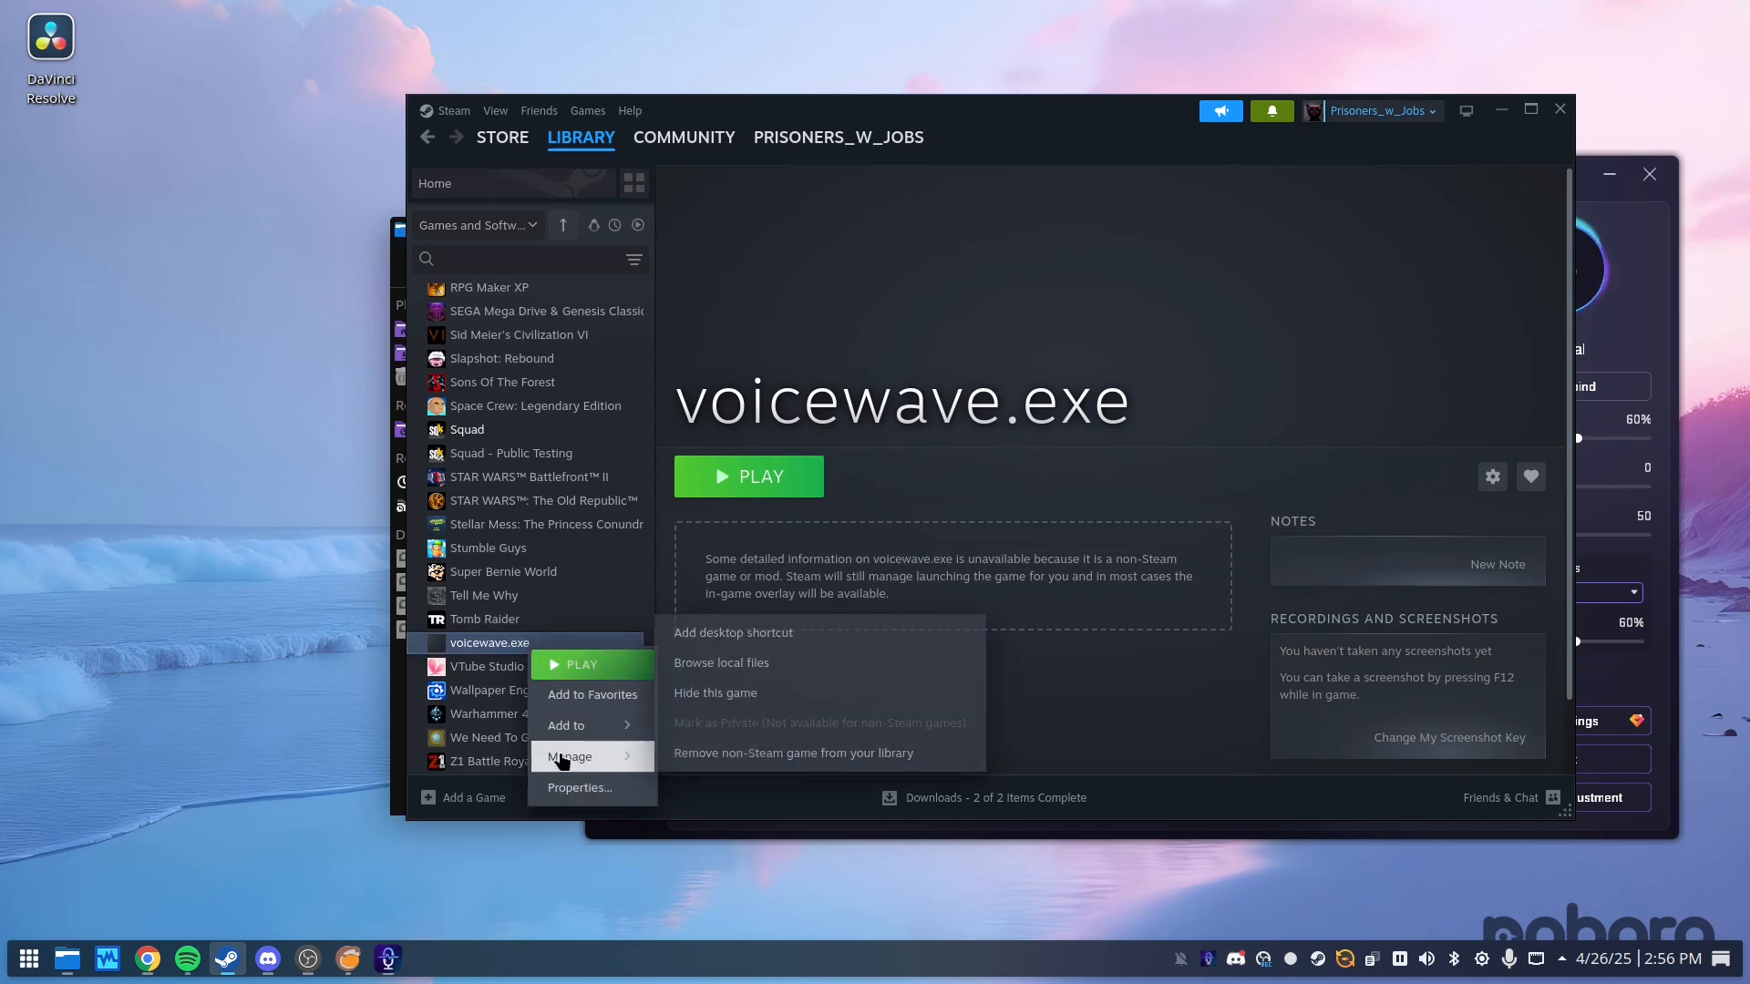
left_click(594, 789)
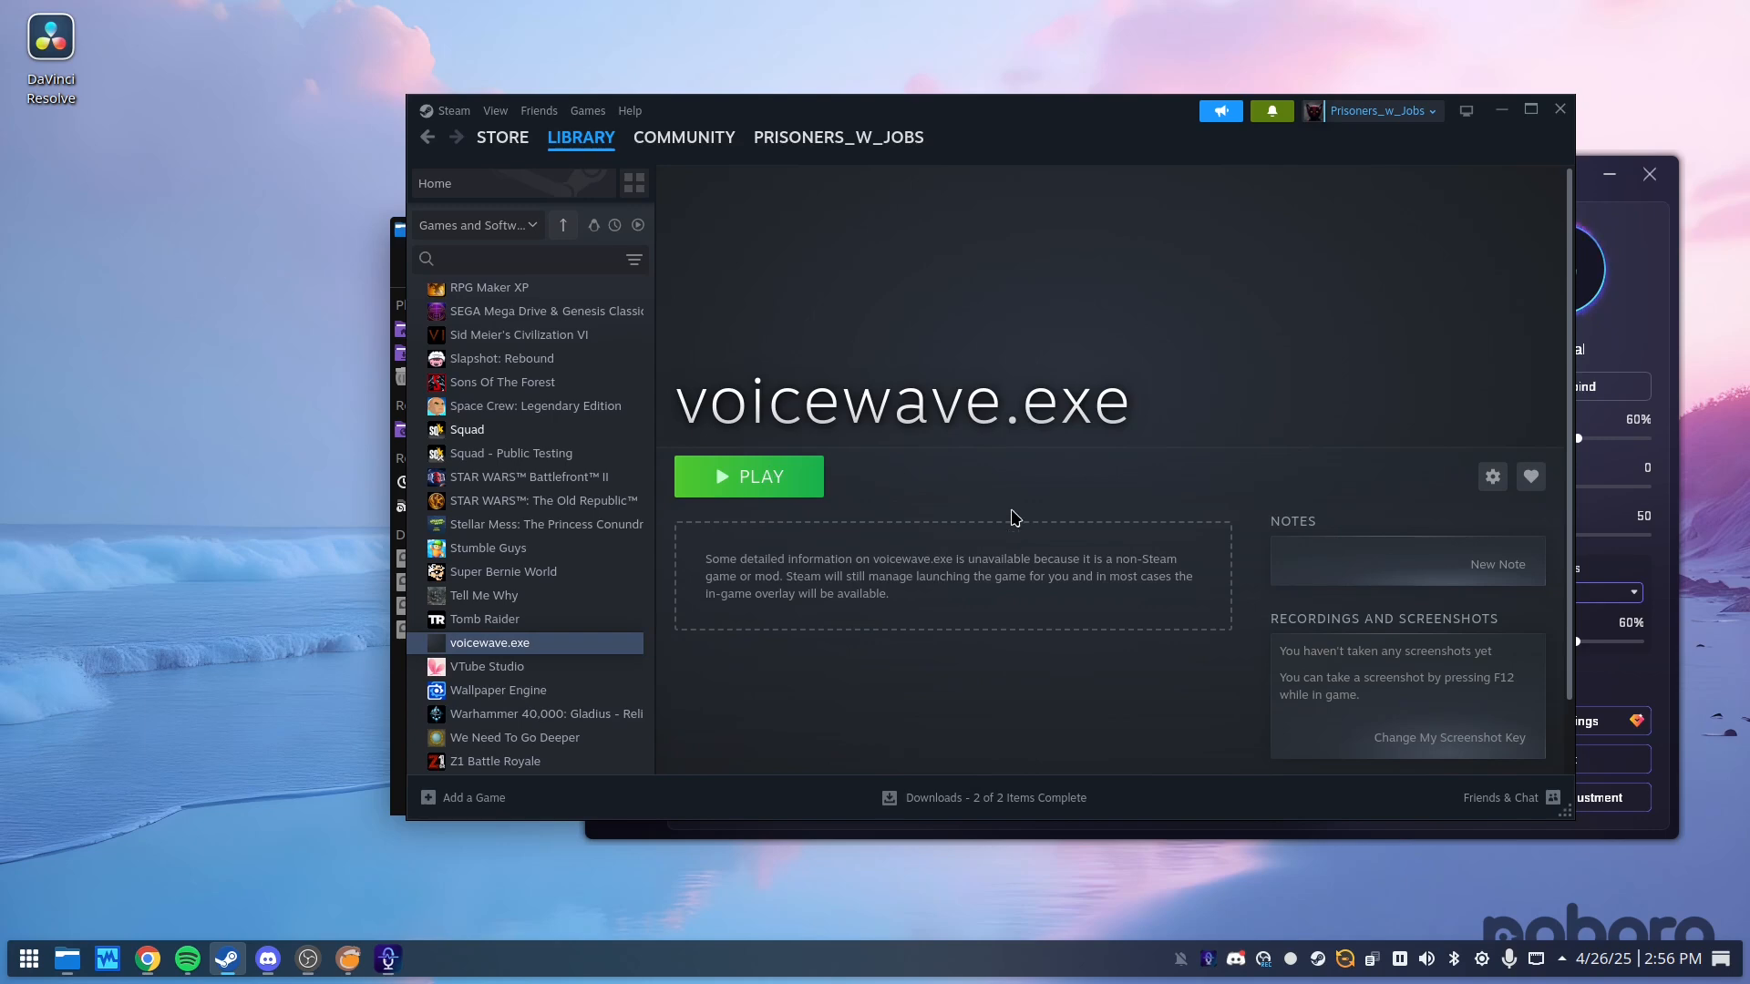
left_click(670, 304)
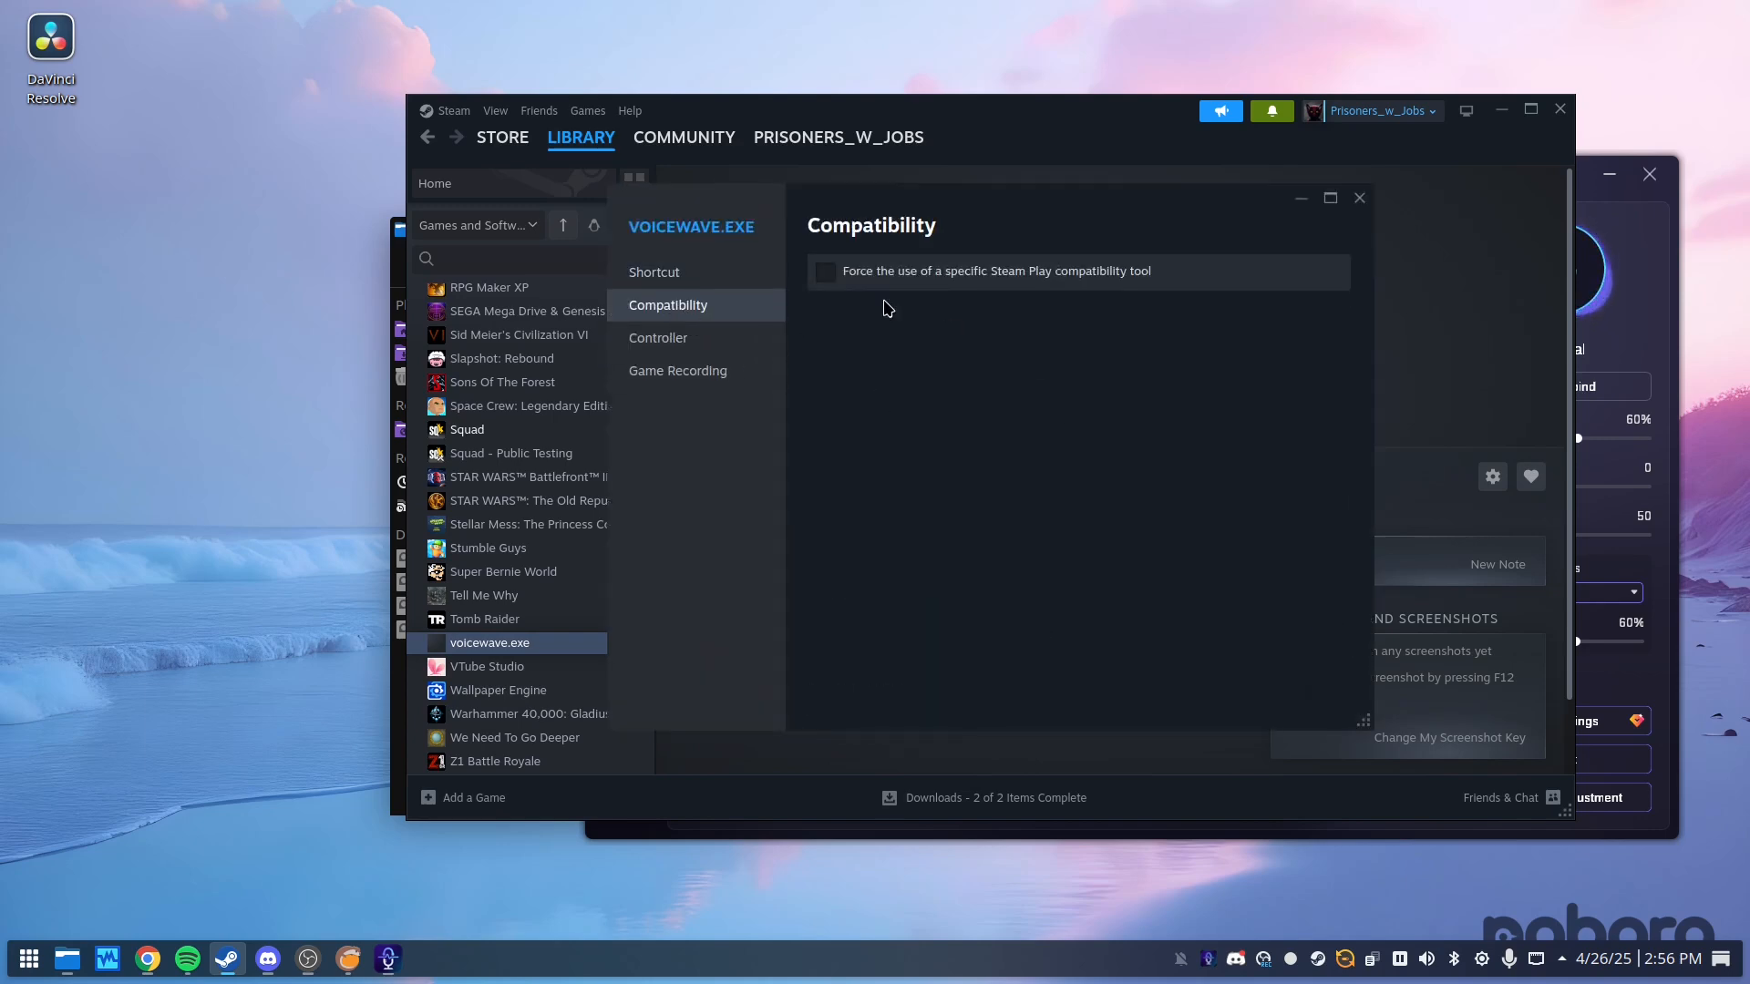
left_click(898, 289)
left_click(1008, 319)
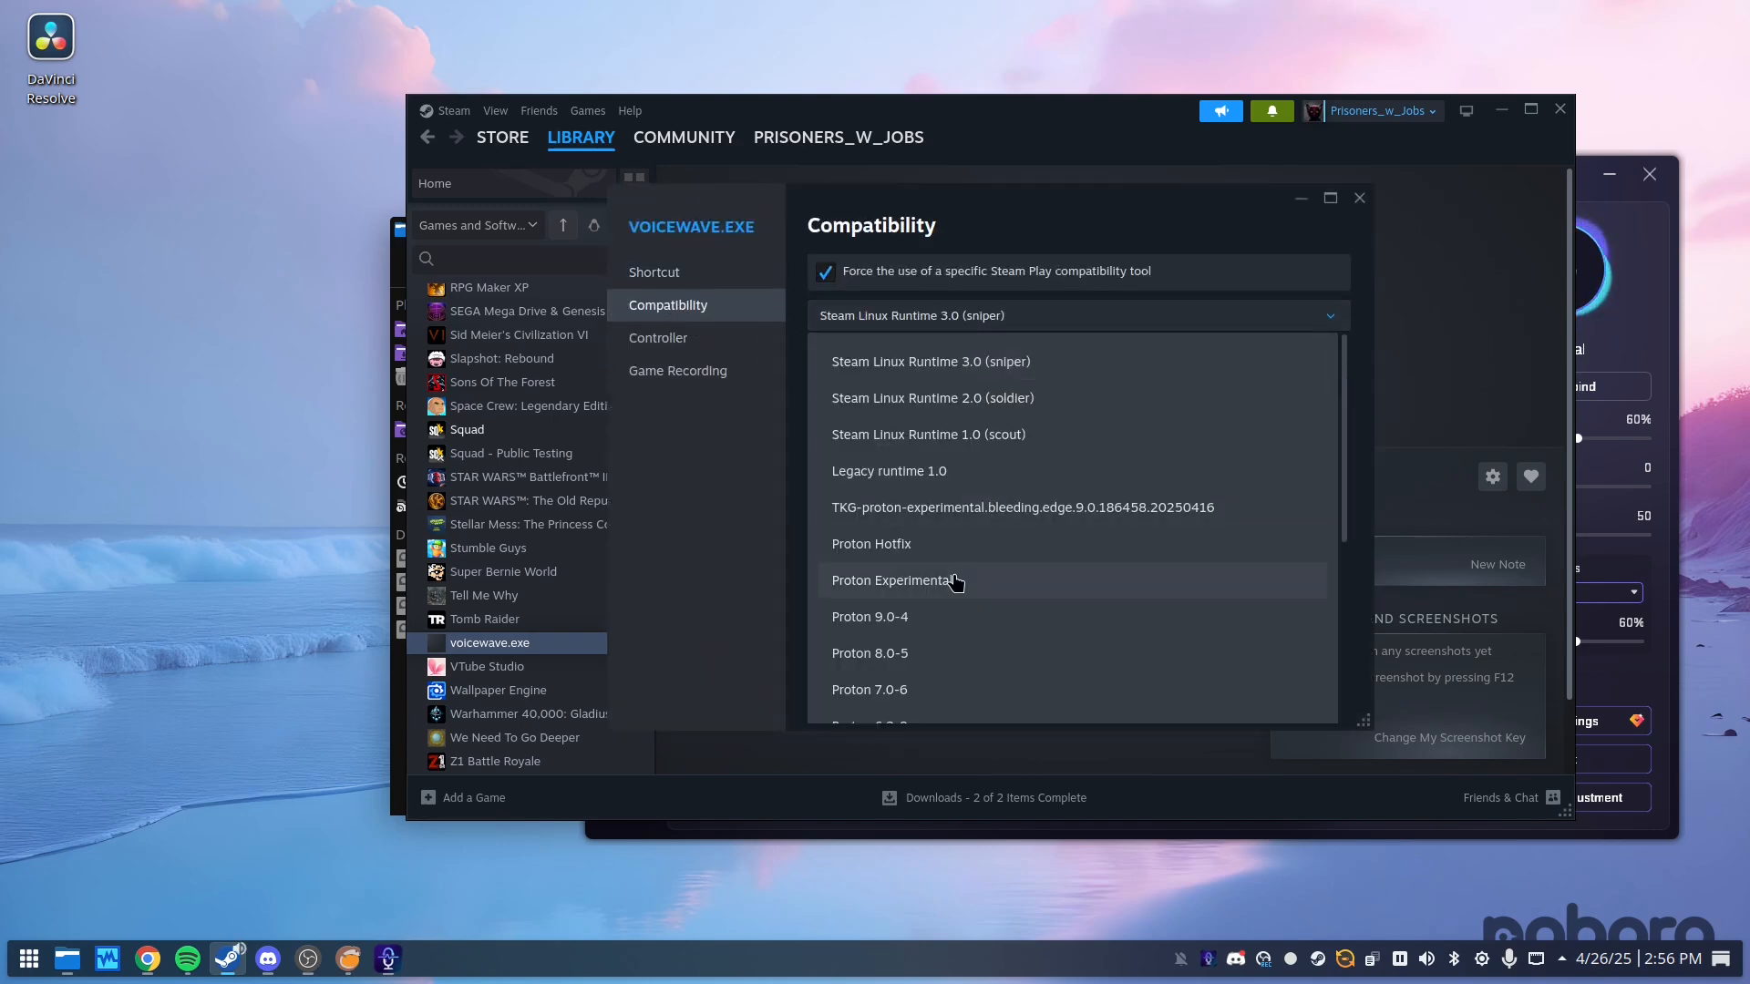
left_click(958, 576)
left_click(1359, 198)
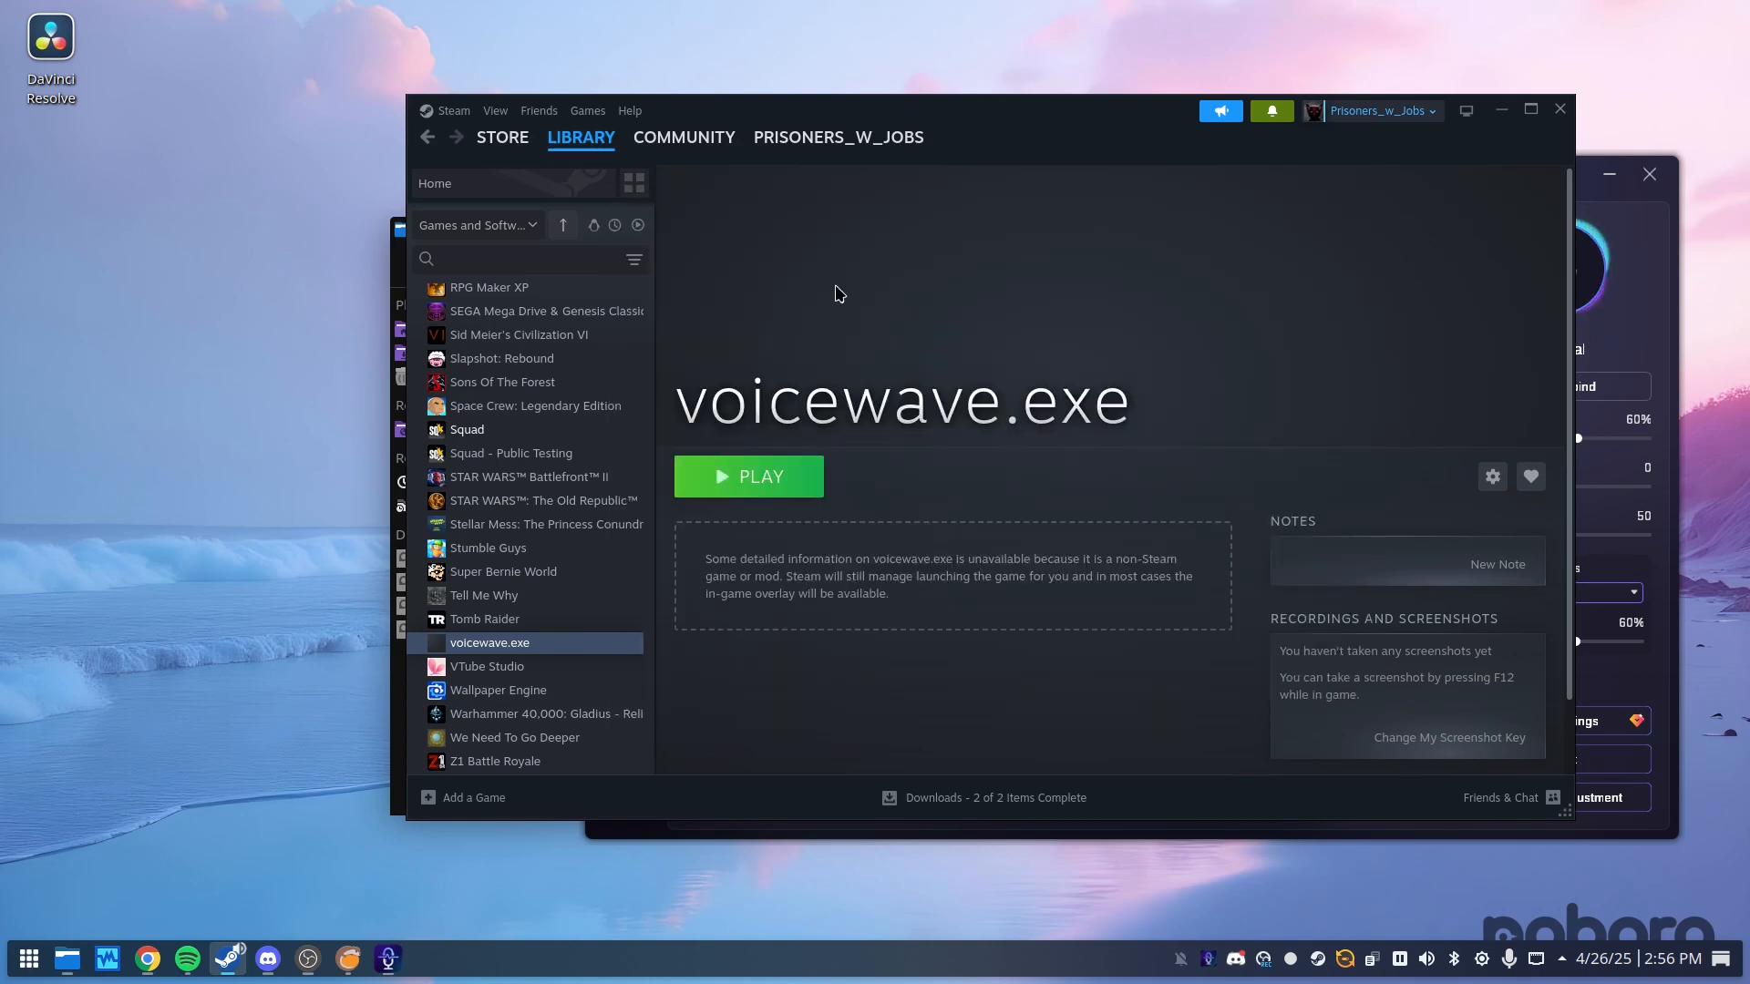
- Launch voicewave.exe from Steam, start the VoiceWave installation, and move the file manager window beside Steam
left_click(745, 477)
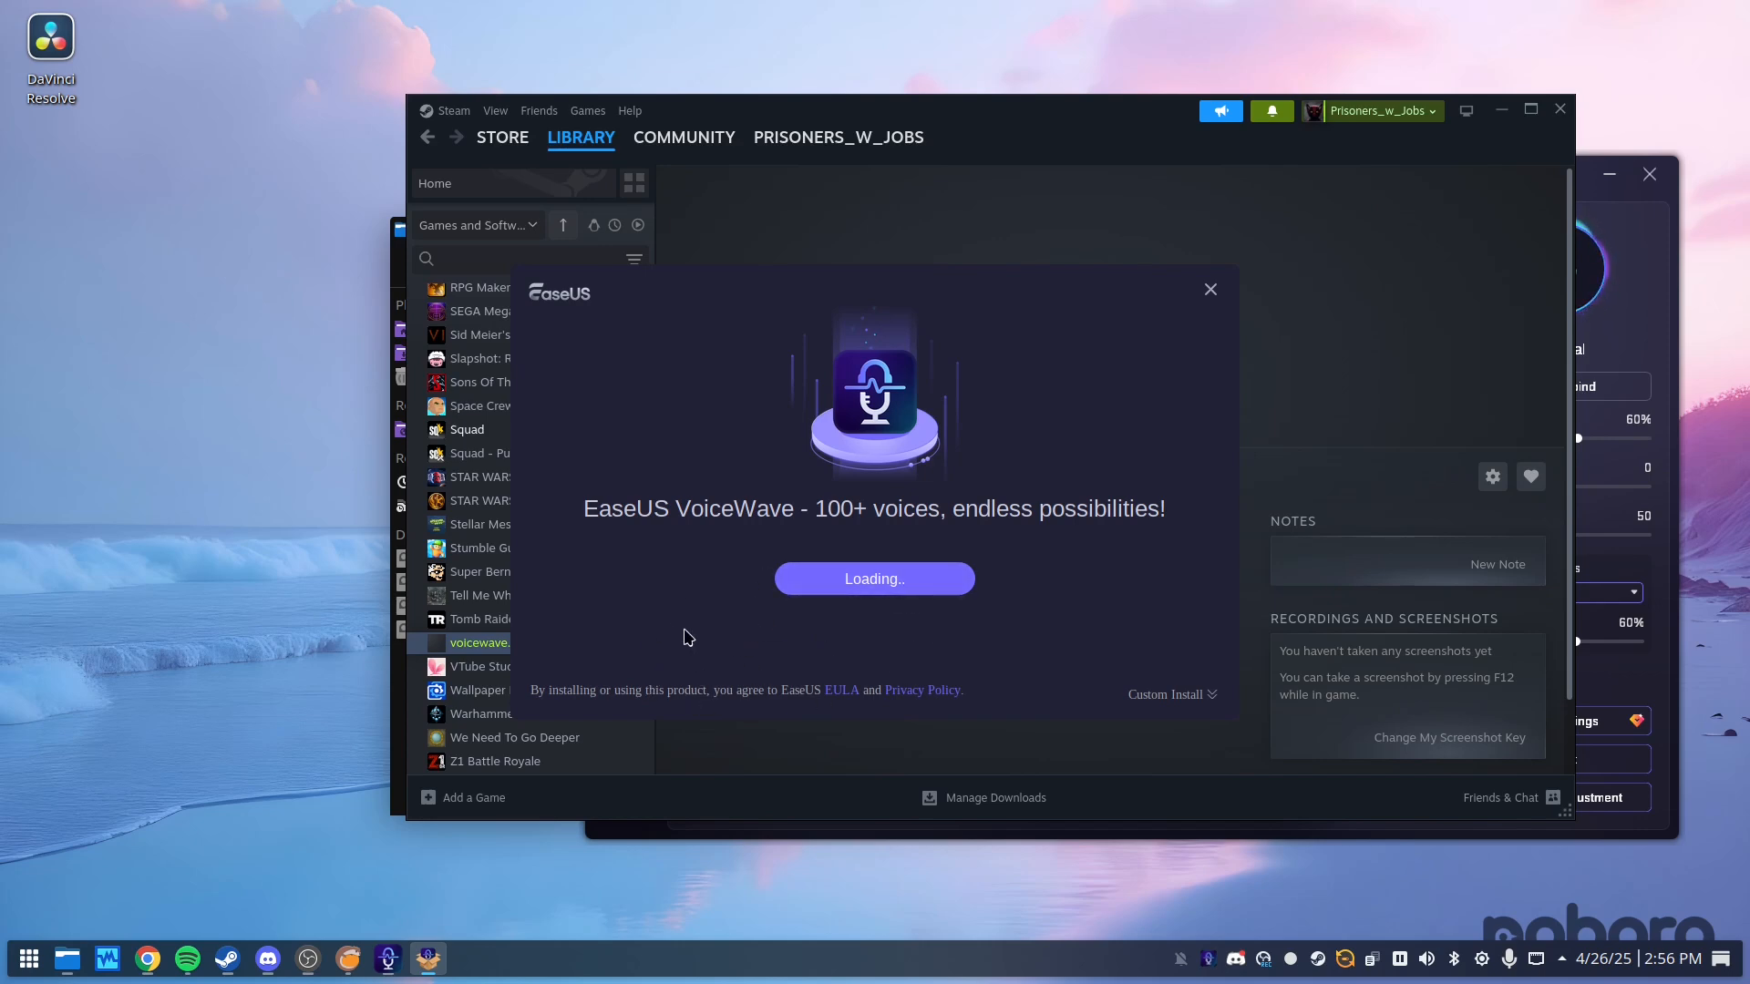
left_click(874, 580)
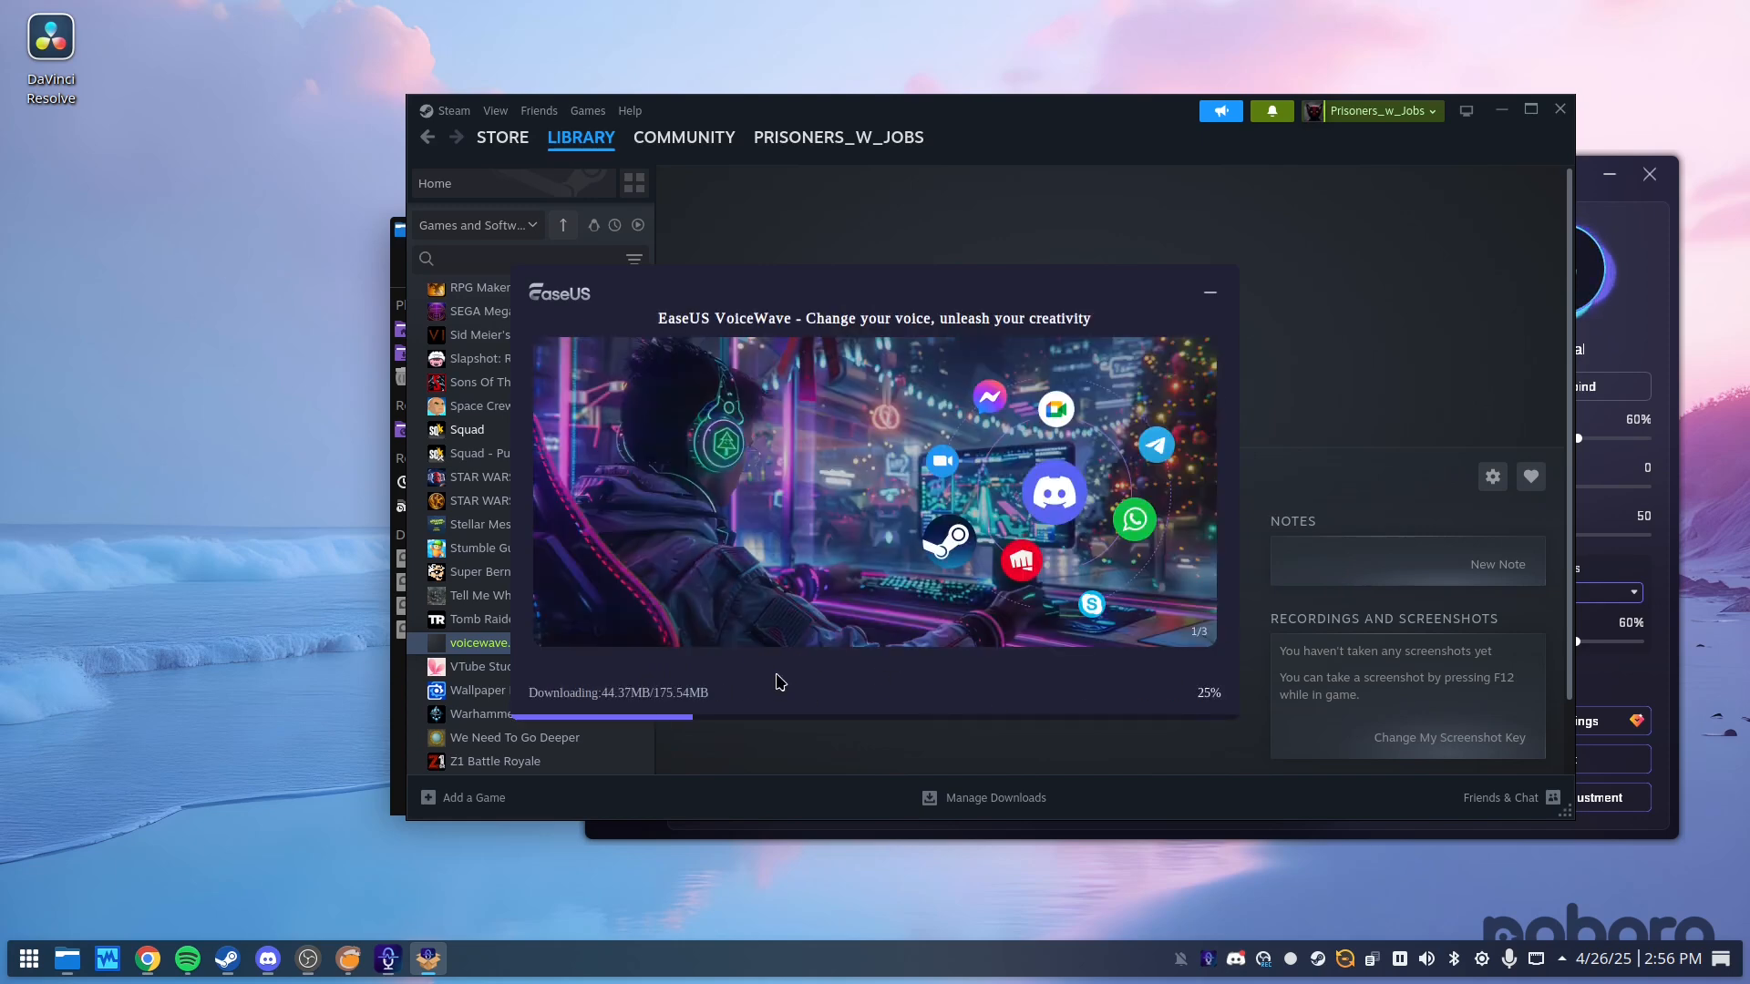
left_click(66, 959)
left_click_drag(1048, 230, 385, 277)
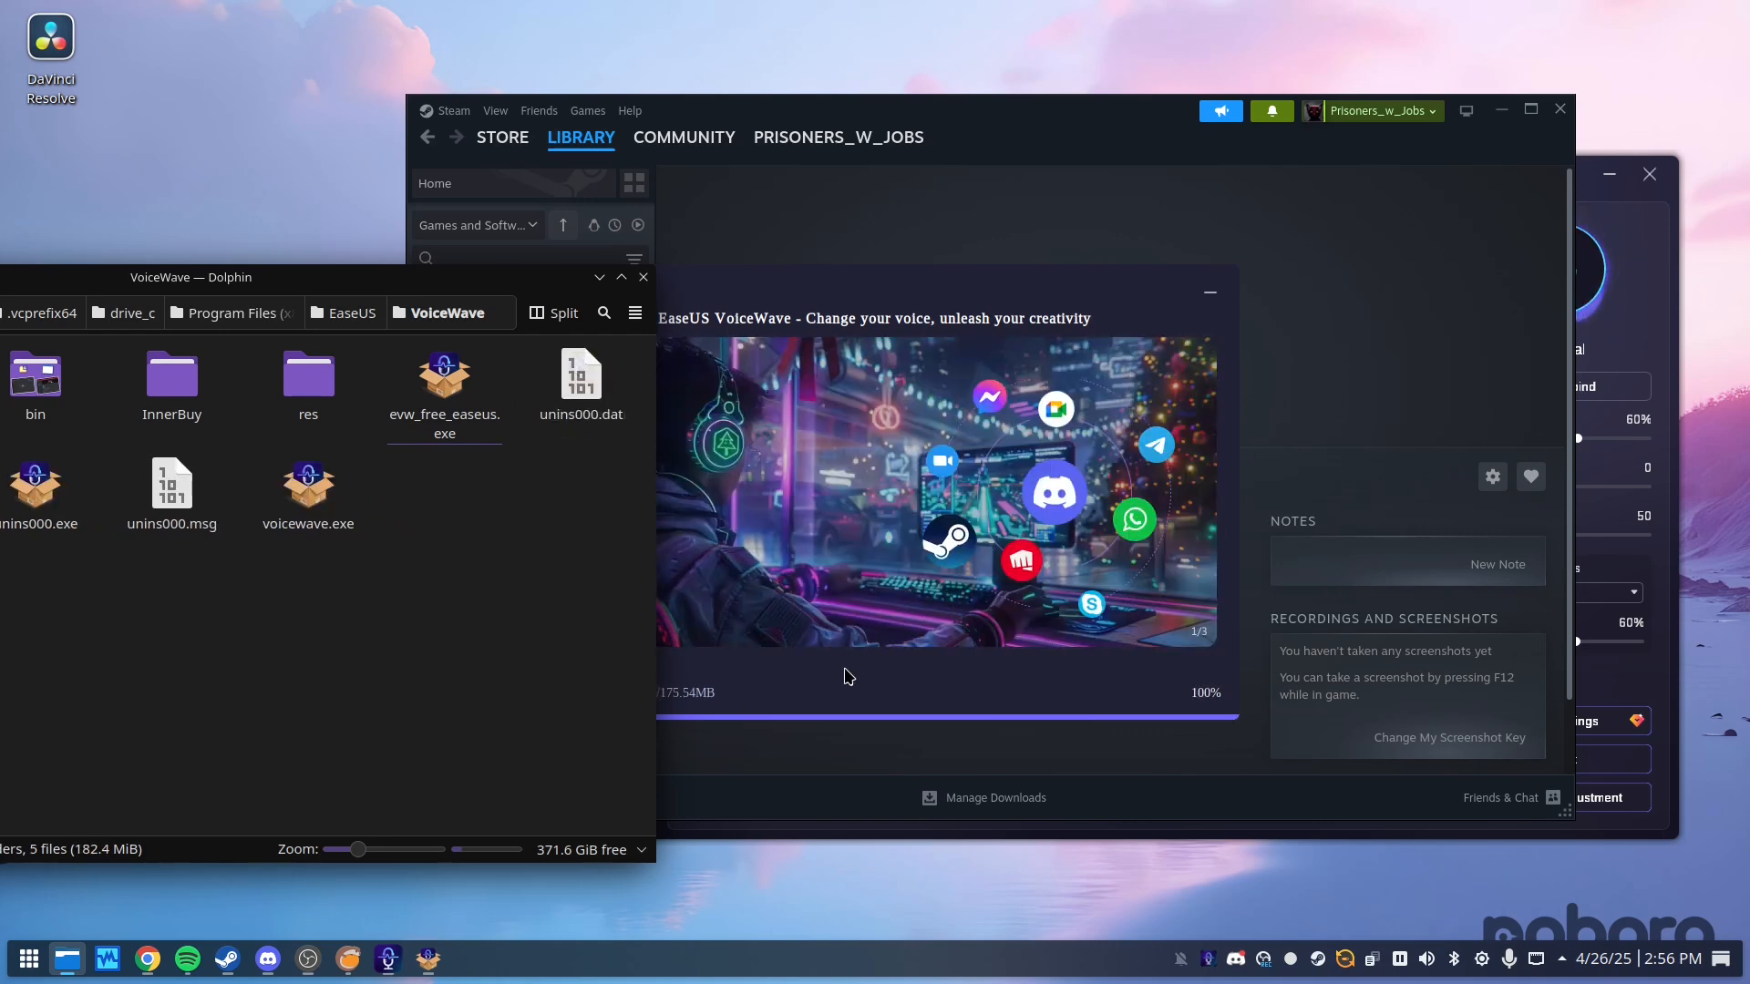
left_click(829, 732)
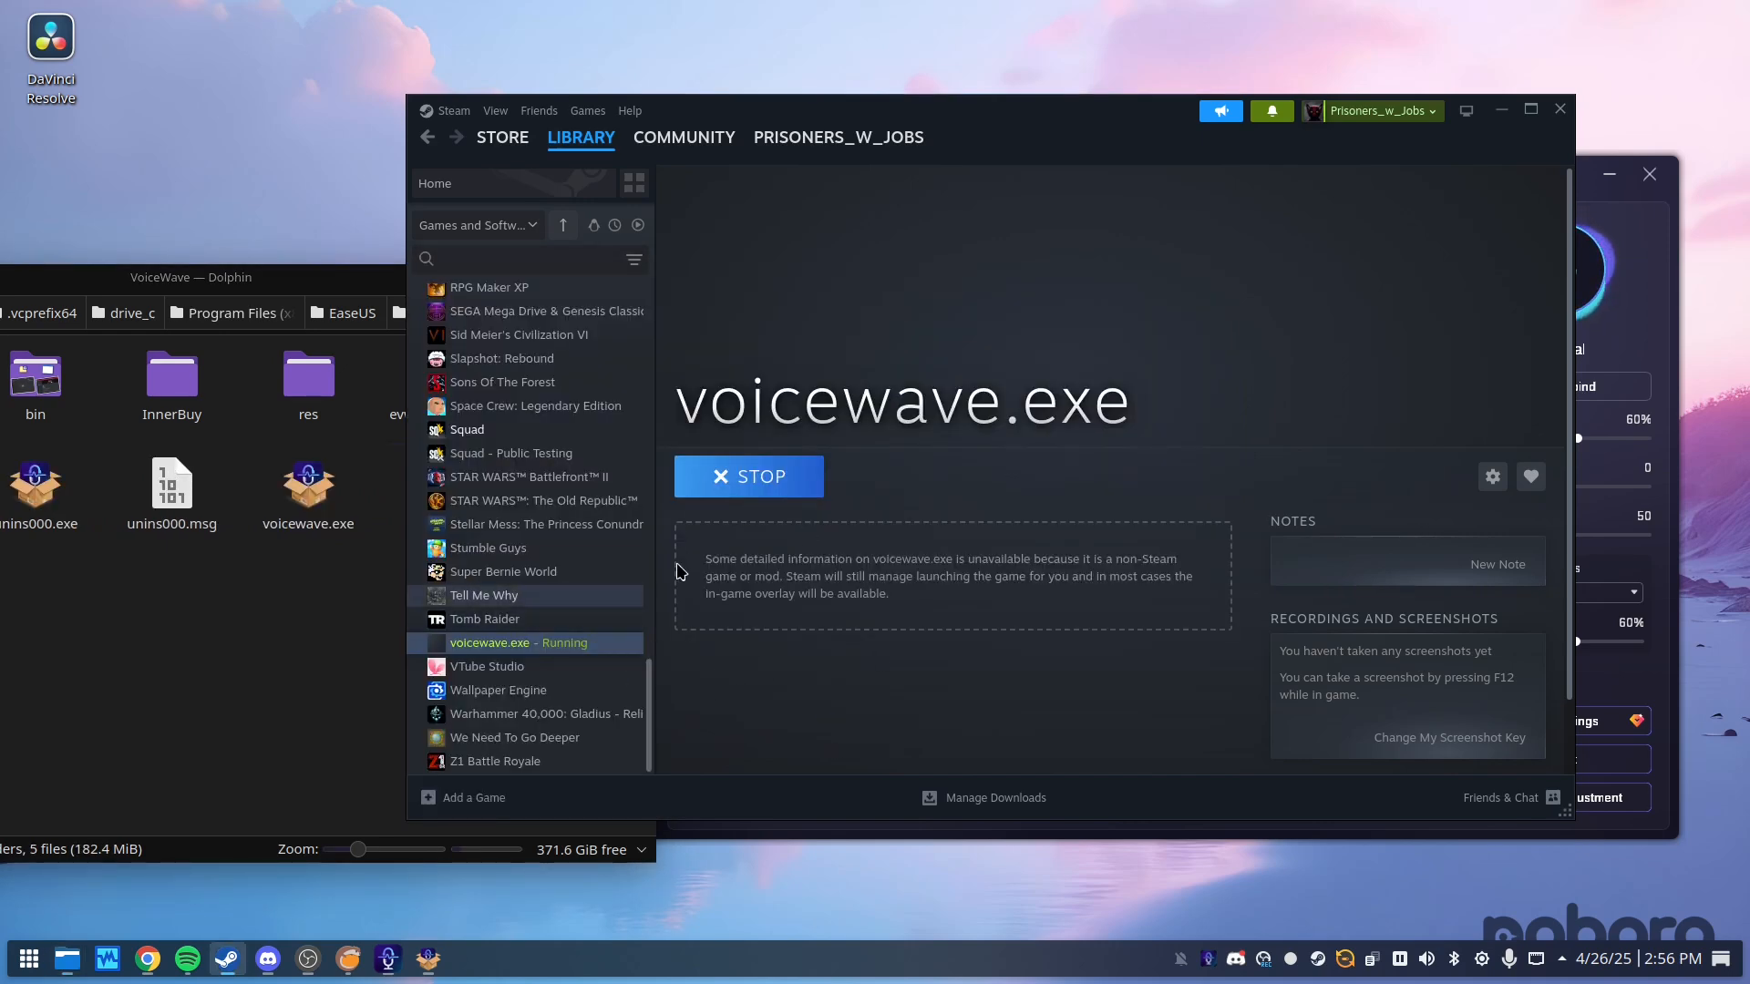
- Minimize the VoiceWave window, then close its installer and stop voicewave.exe in Steam
left_click(390, 961)
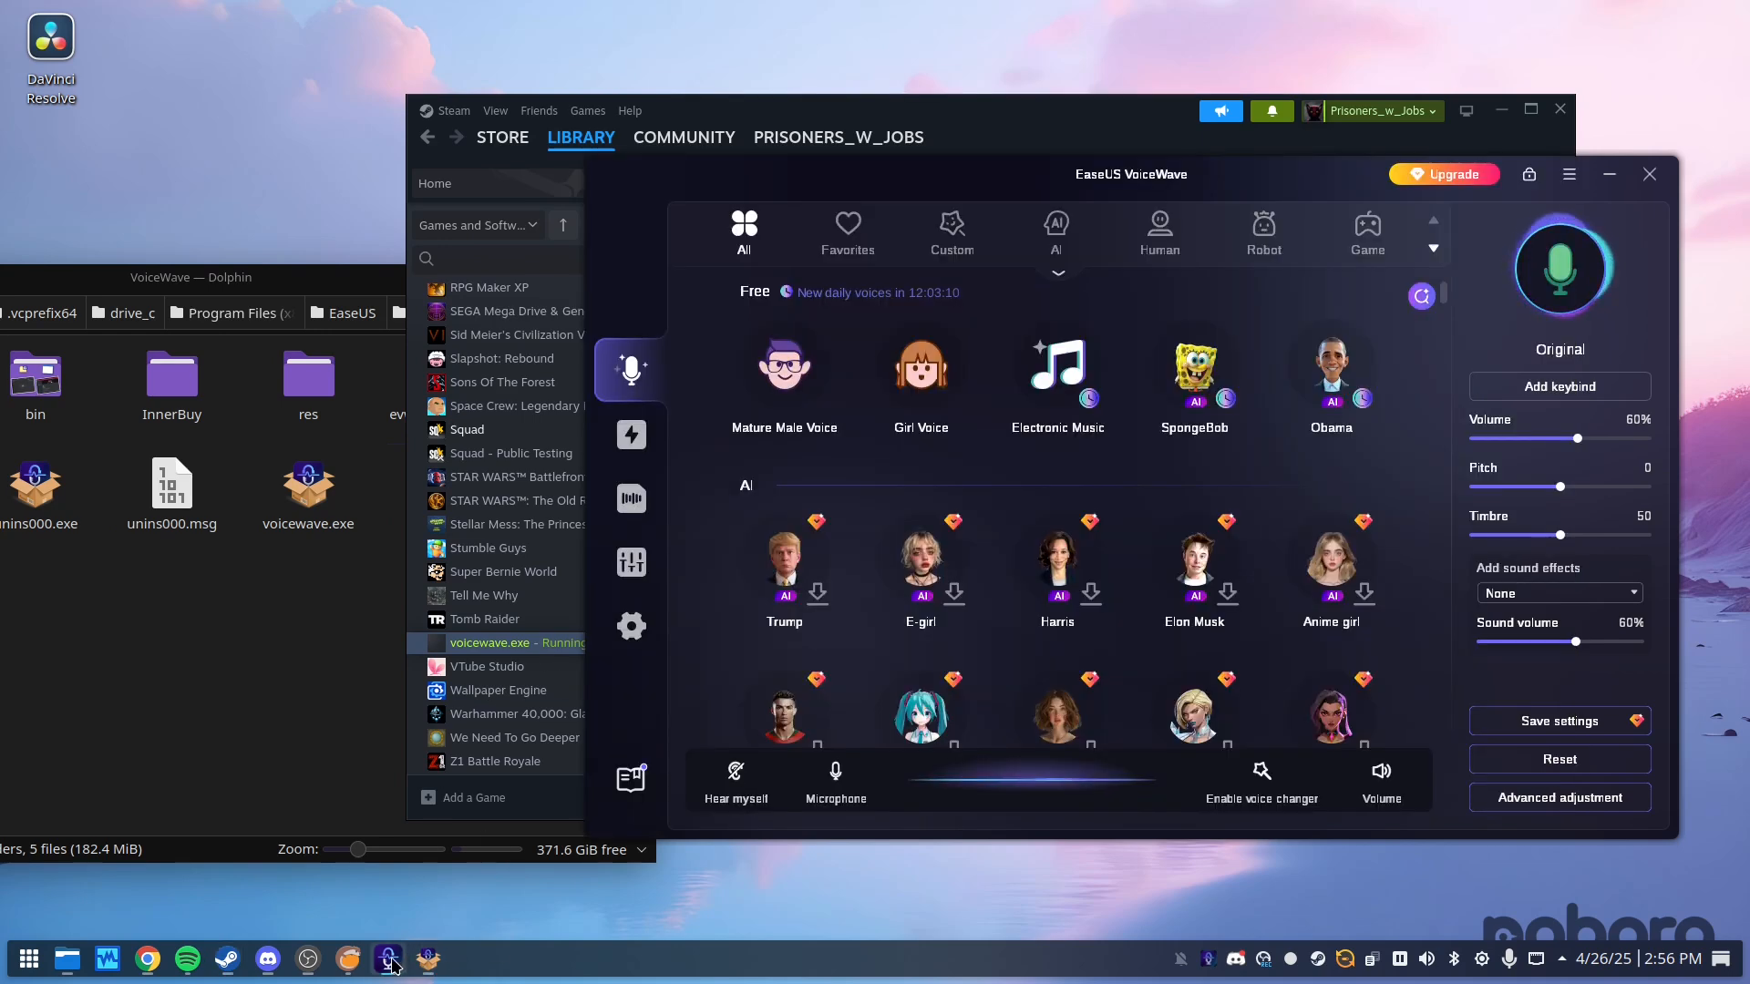
left_click(390, 960)
left_click(429, 959)
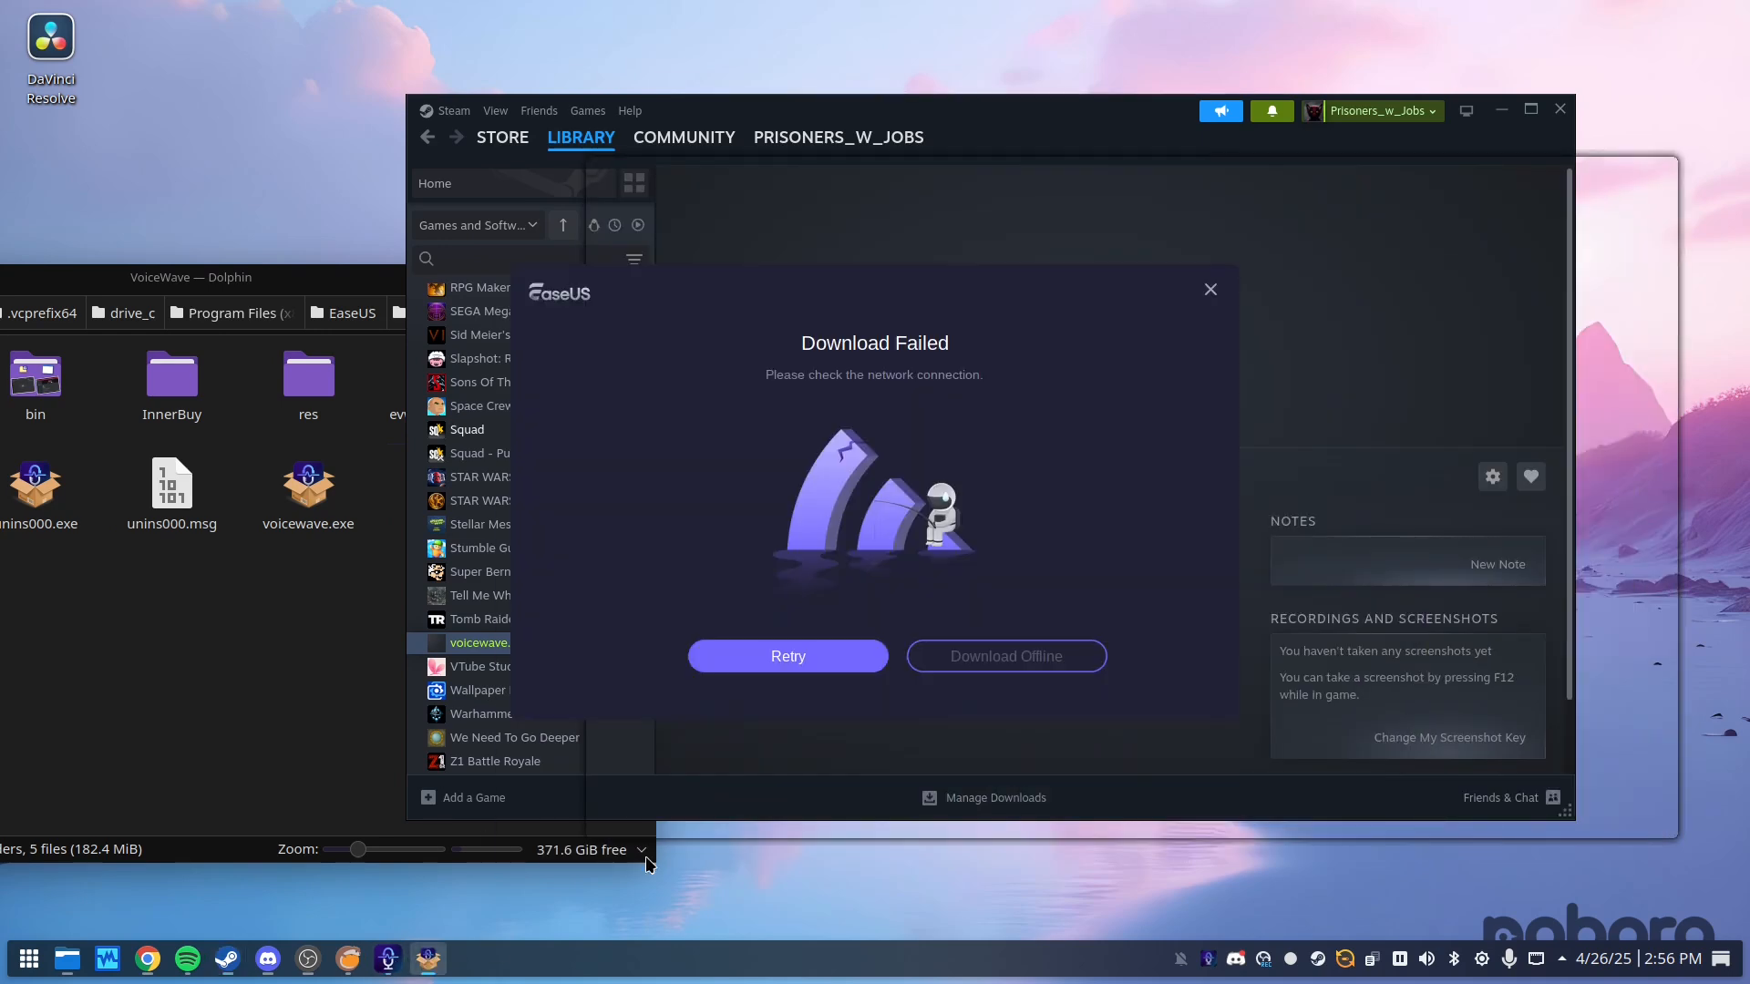
left_click(1208, 298)
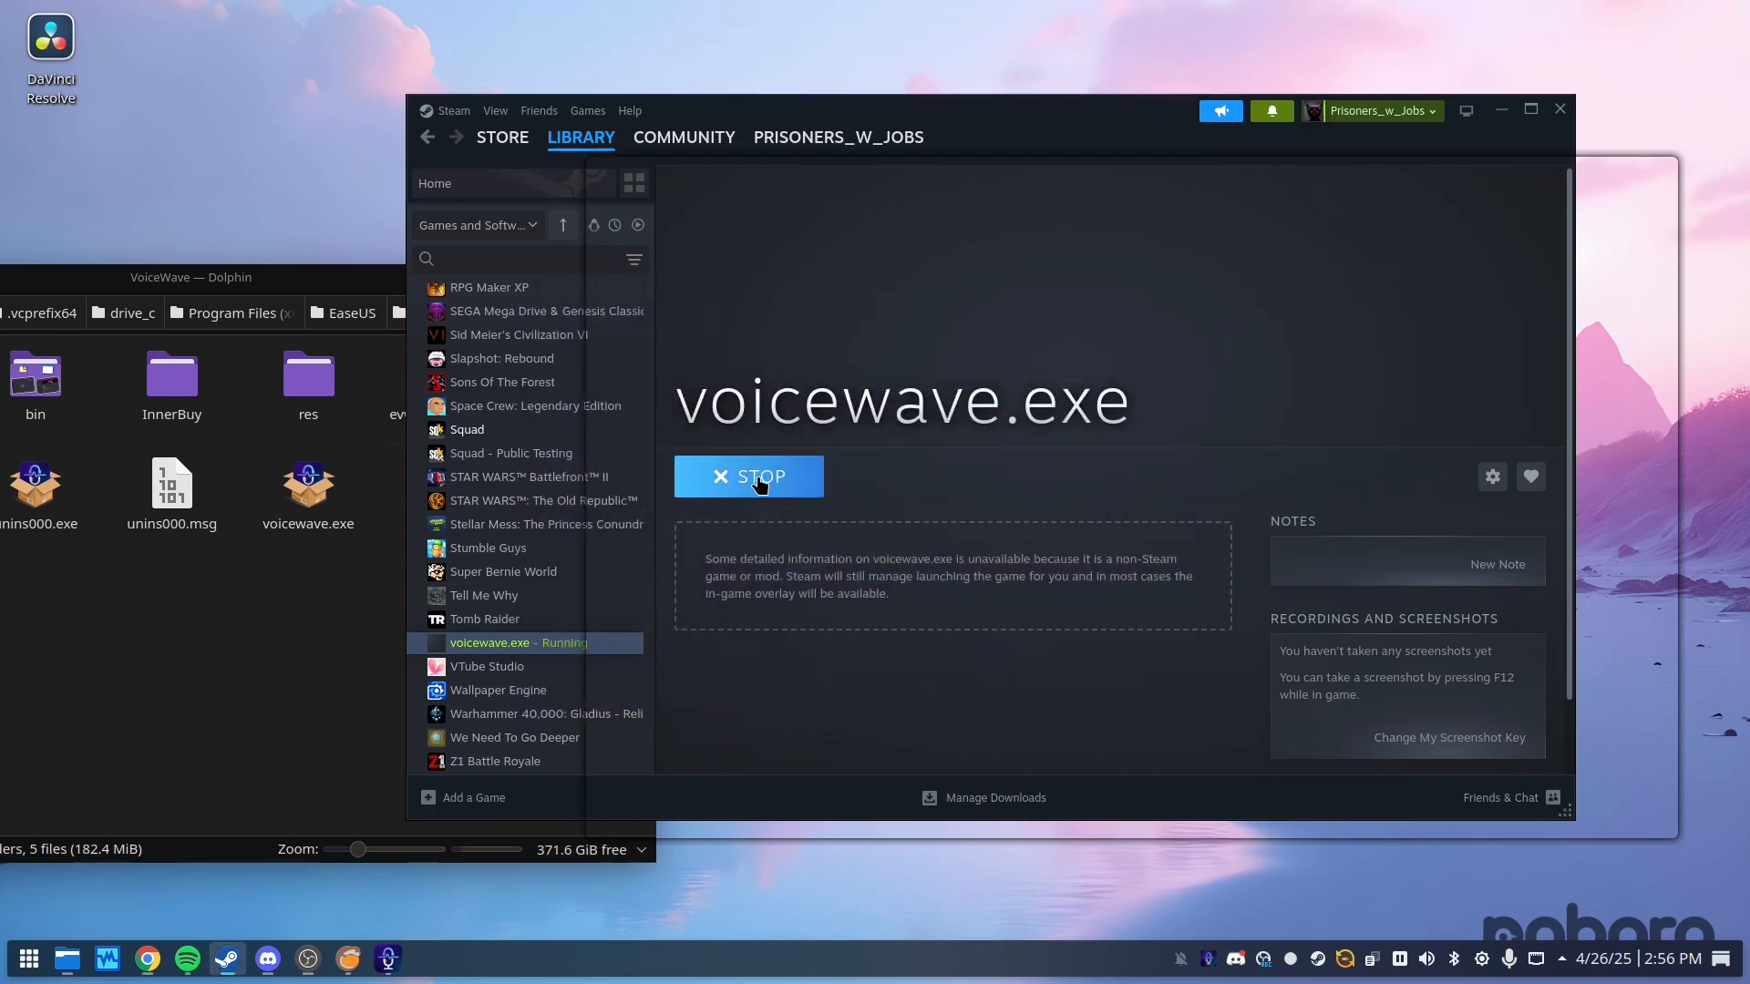
left_click(760, 477)
left_click(961, 506)
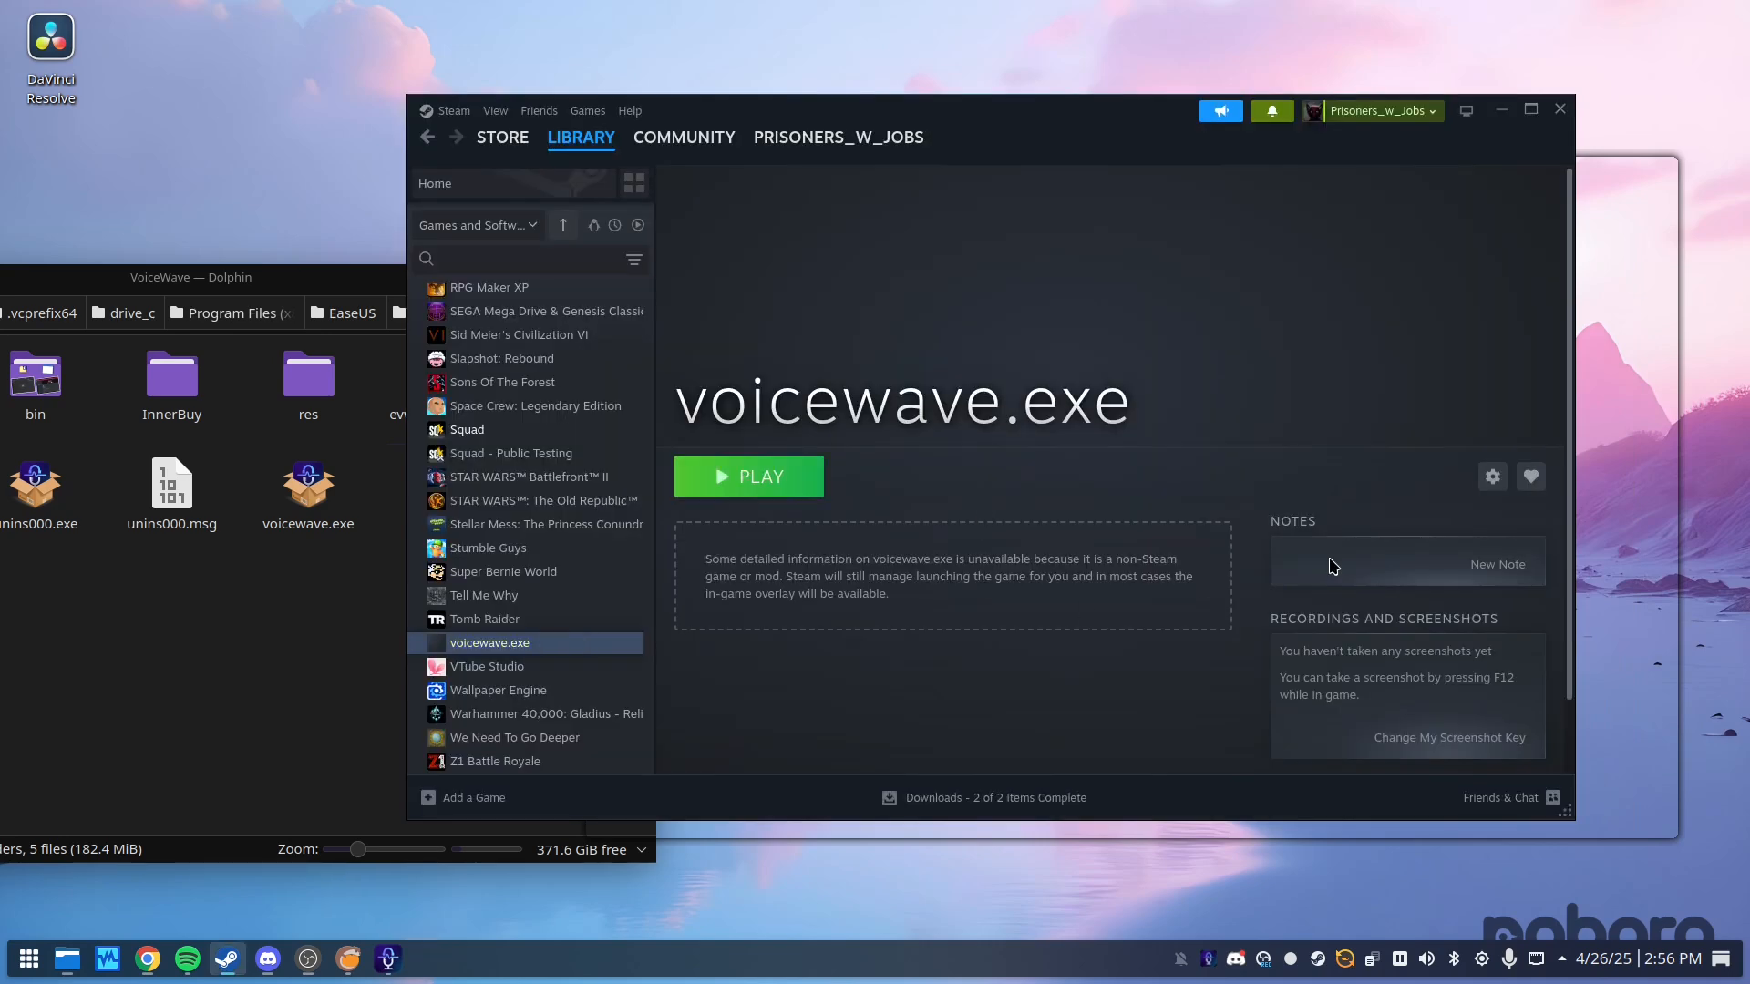
- Remove the non-Steam game voicewave.exe from the Steam library
right_click(510, 649)
left_click(1025, 622)
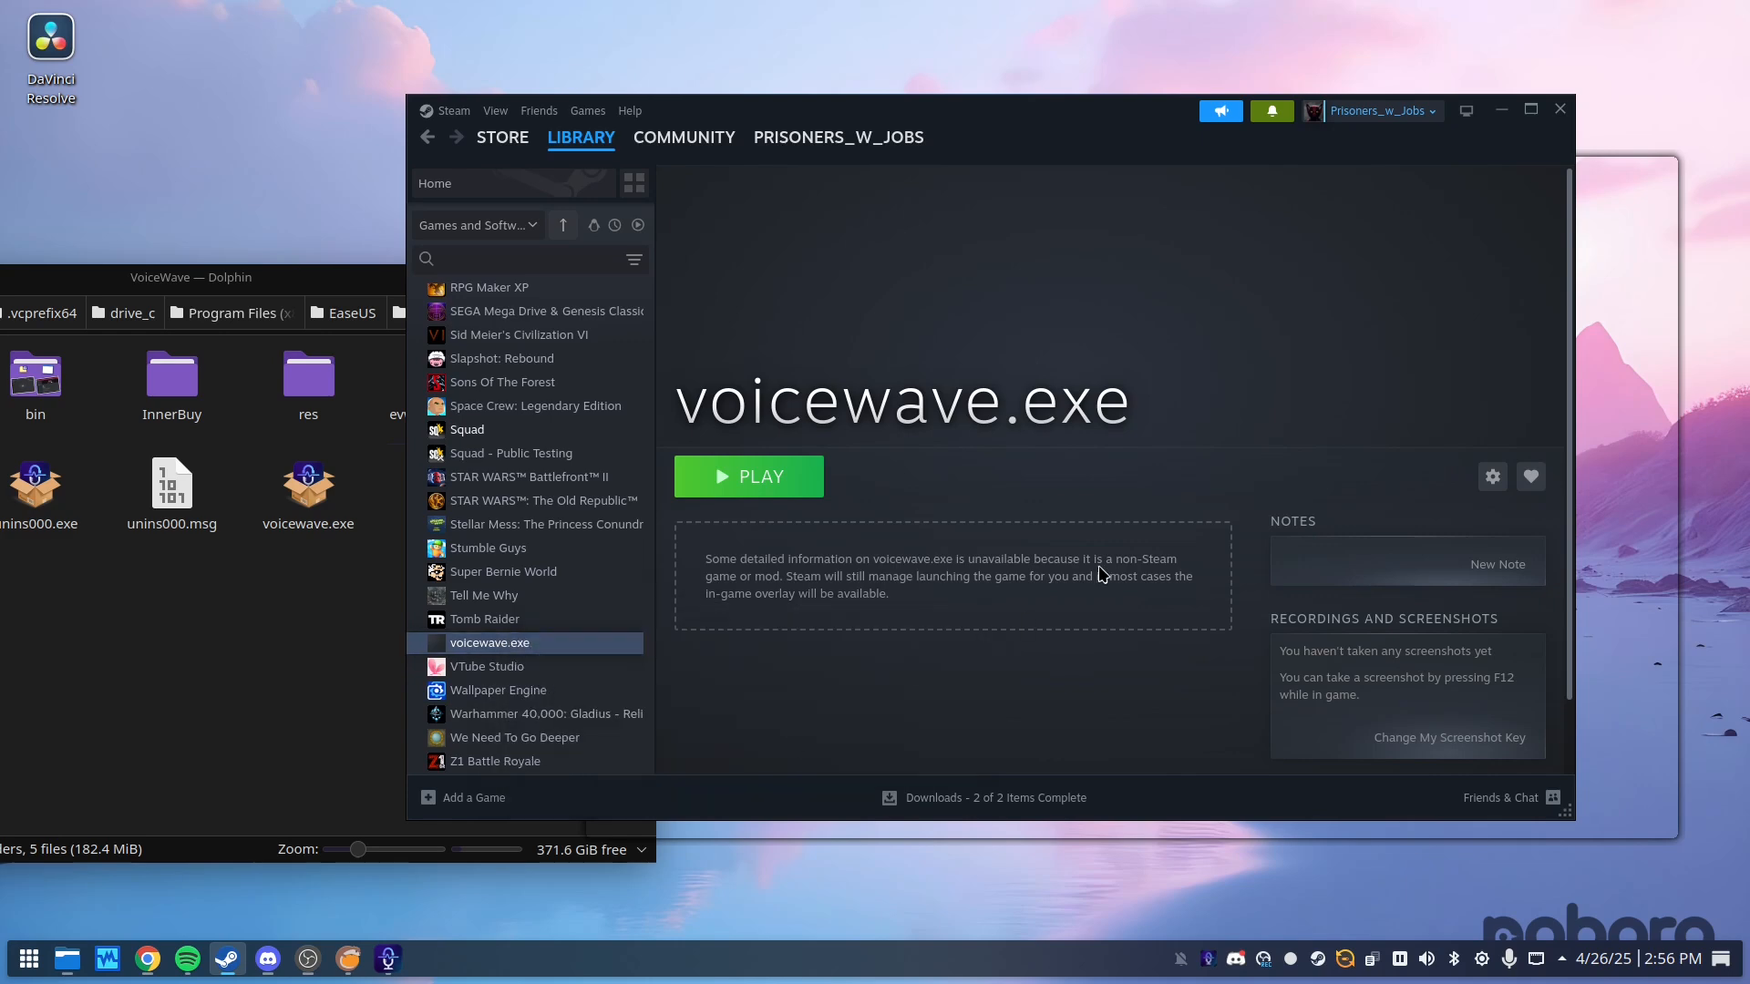
left_click(250, 715)
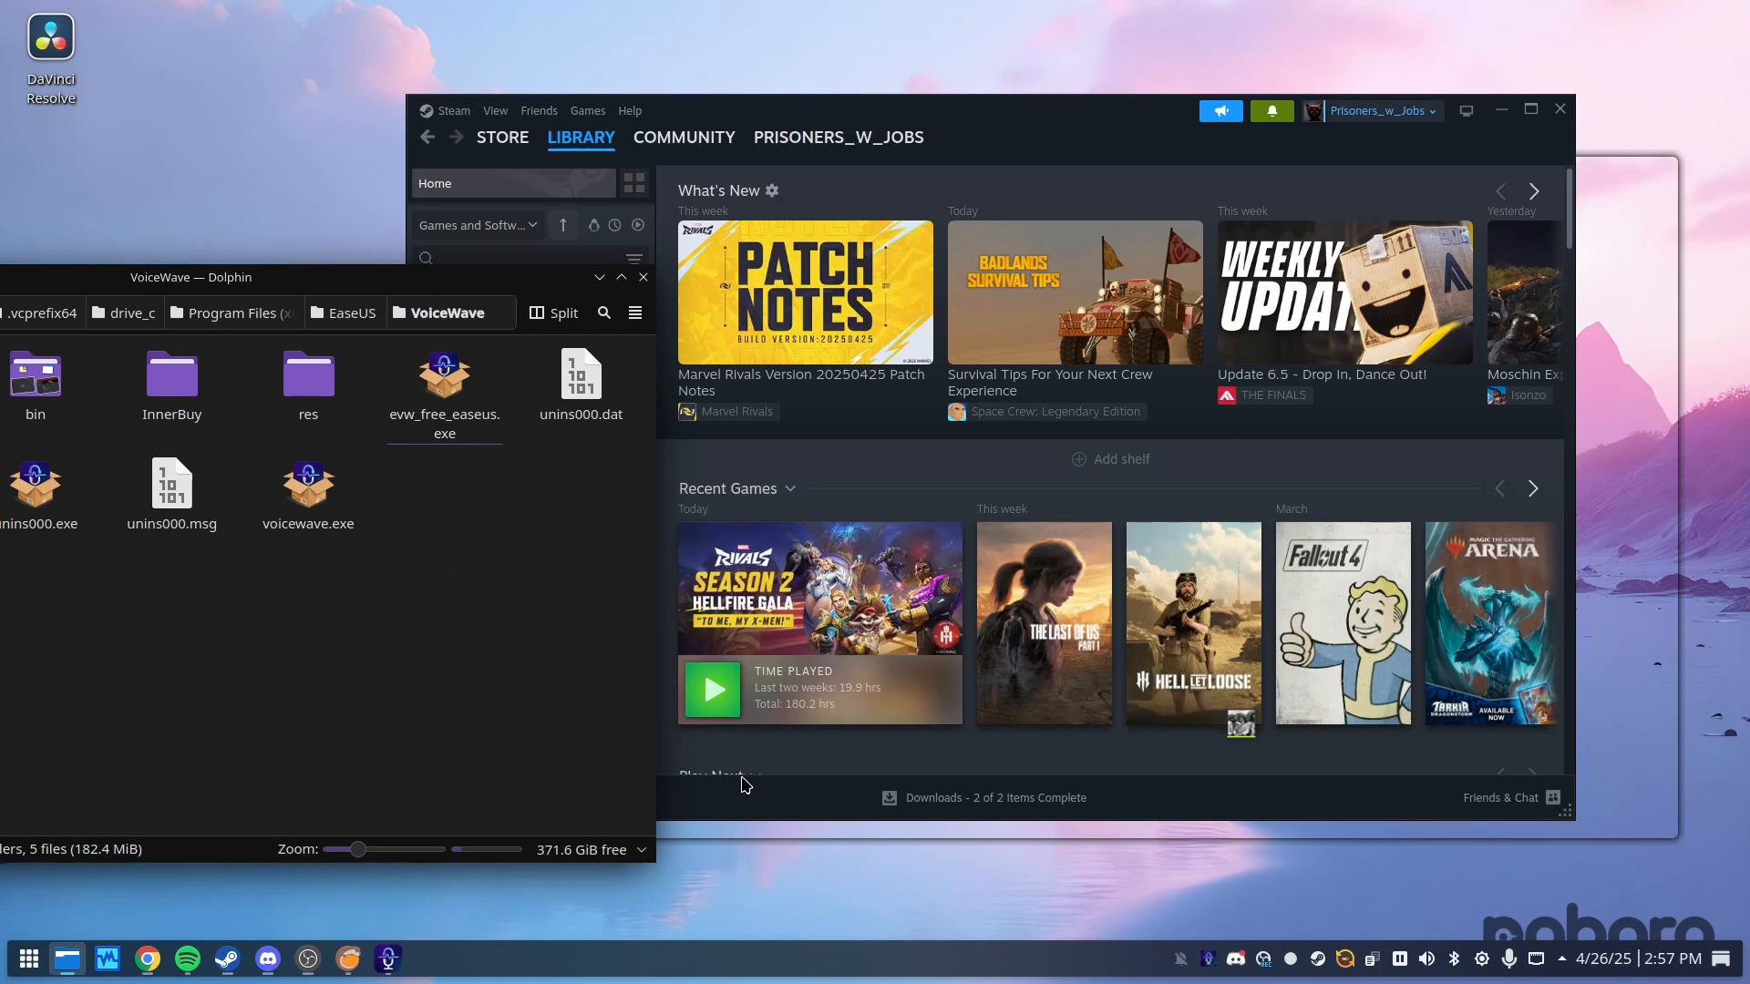
left_click(766, 802)
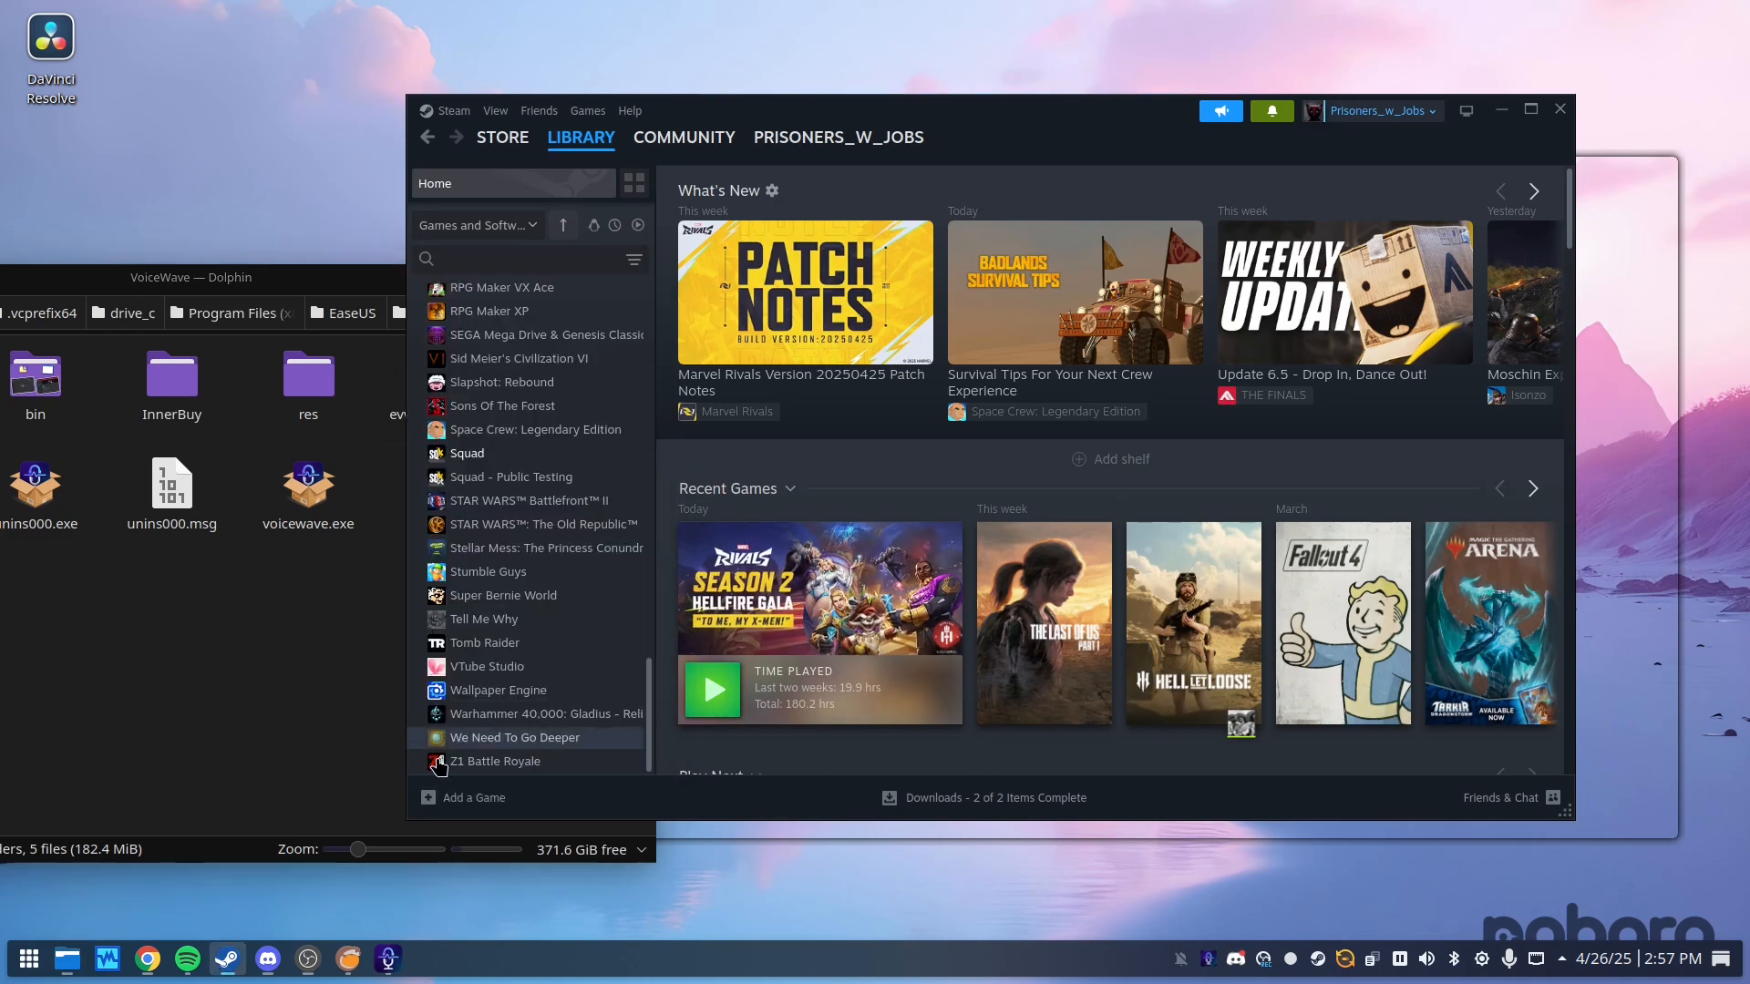
- Add evw_free_easeus.exe from the VoiceWave installation folder to Steam as a non-Steam game
left_click(300, 693)
left_click(770, 802)
left_click(492, 798)
left_click(556, 813)
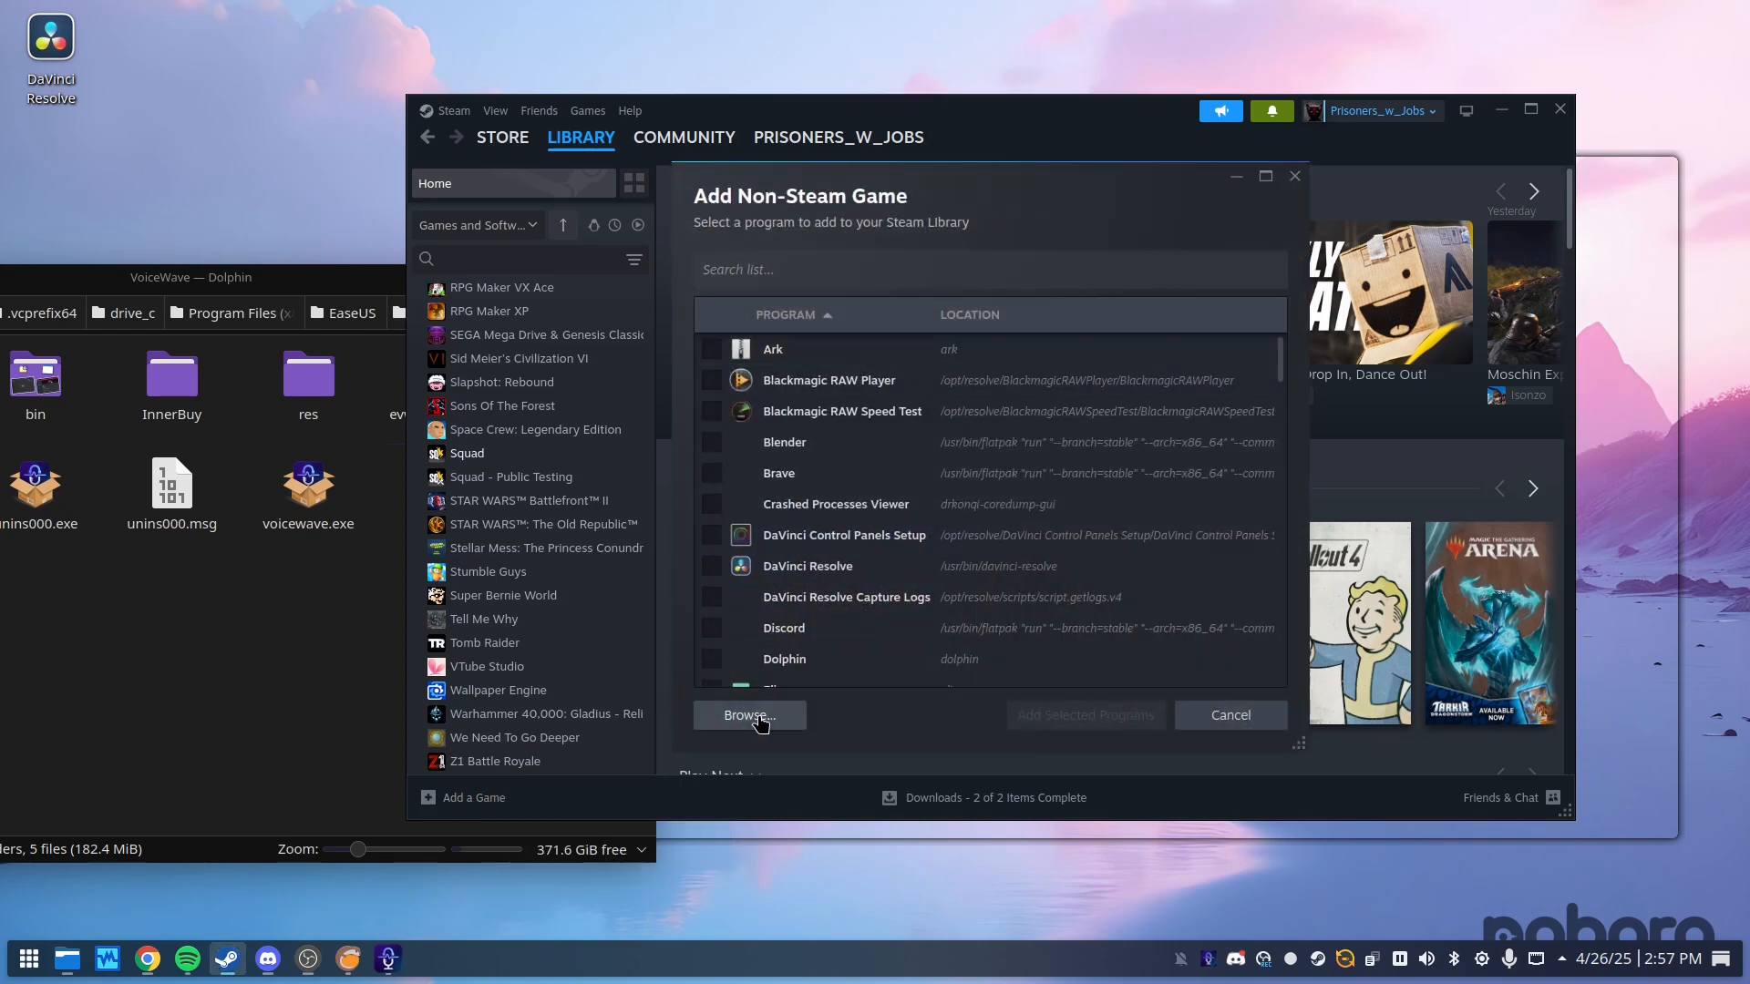
left_click(748, 721)
left_click(693, 410)
left_click(1176, 737)
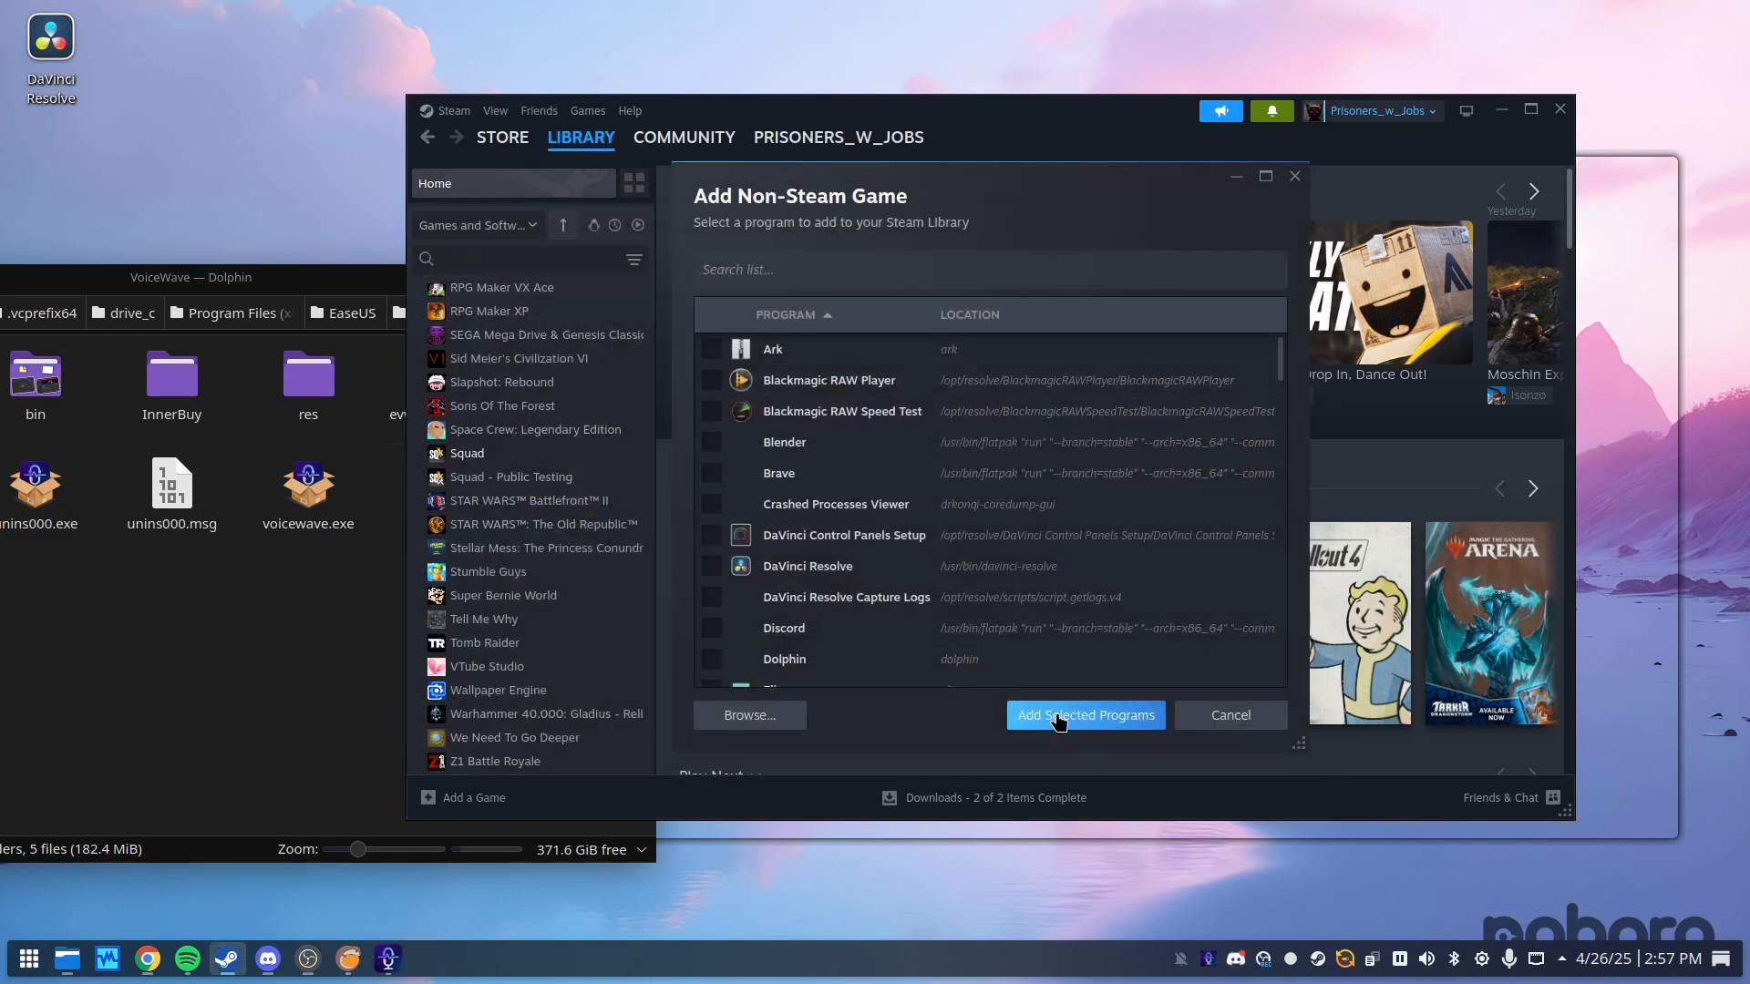
left_click(1058, 718)
- Find evw_free_easeus.exe in the library and force it to use the Proton Experimental compatibility tool
scroll(609, 633, "up", 5)
scroll(609, 633, "up", 10)
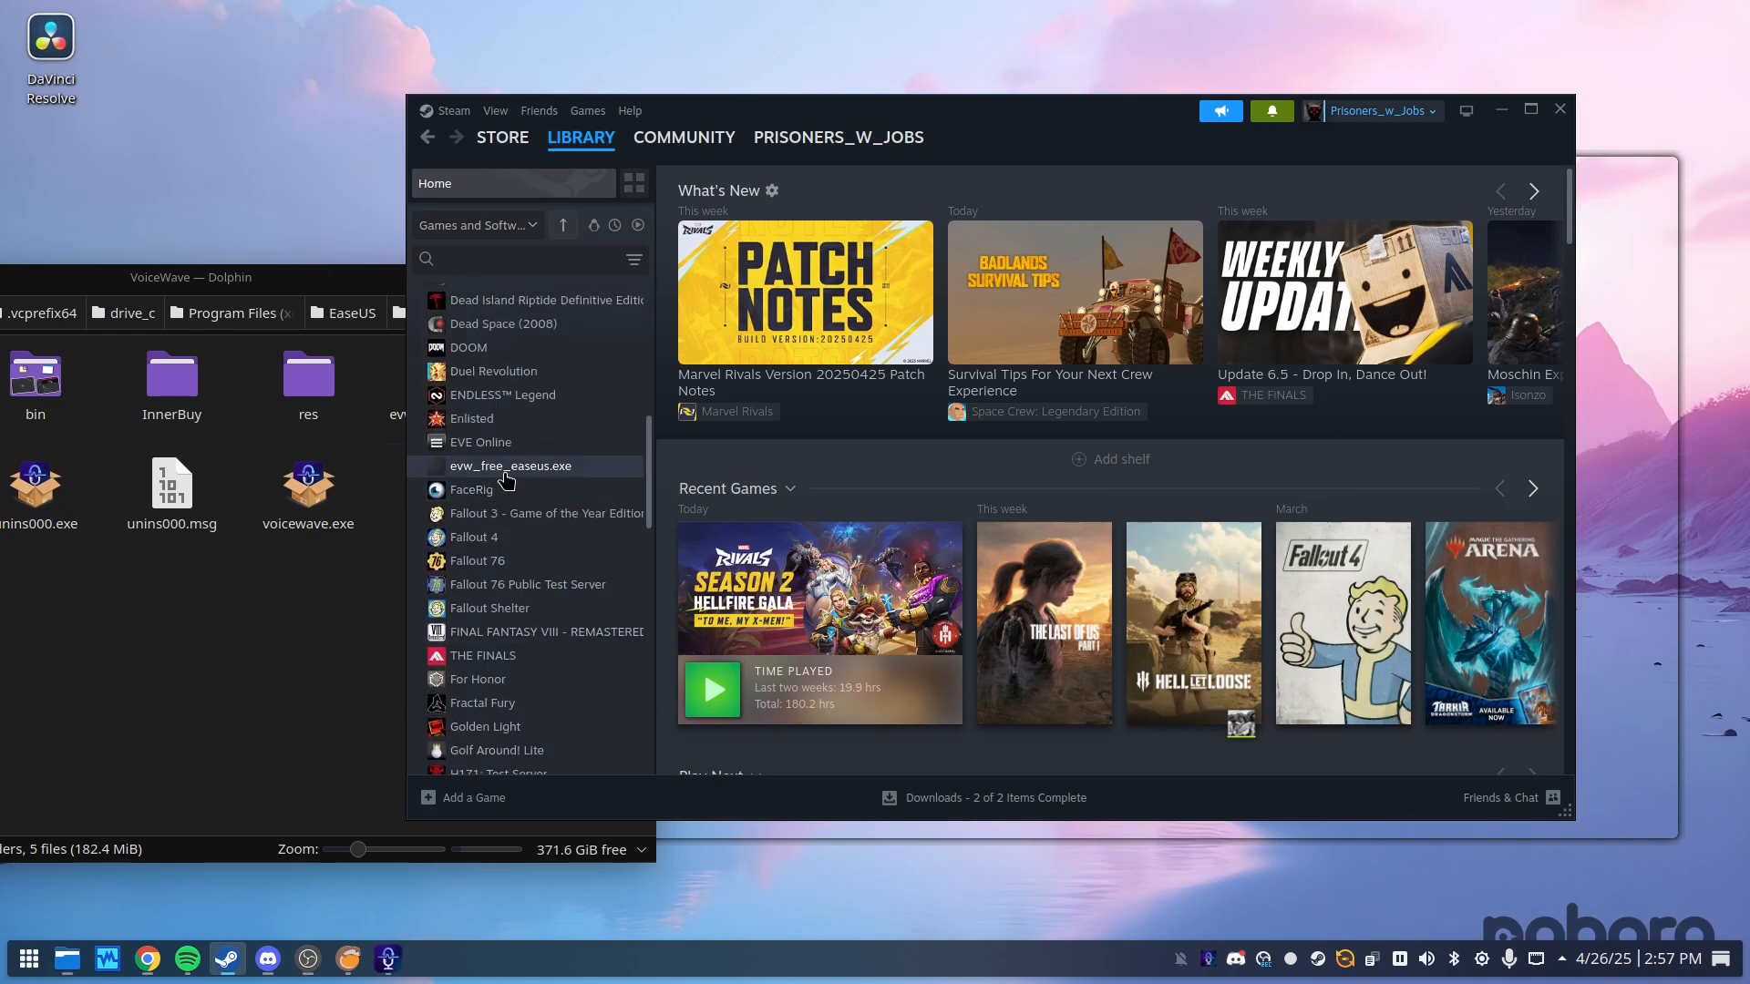
left_click(506, 474)
right_click(506, 475)
left_click(556, 617)
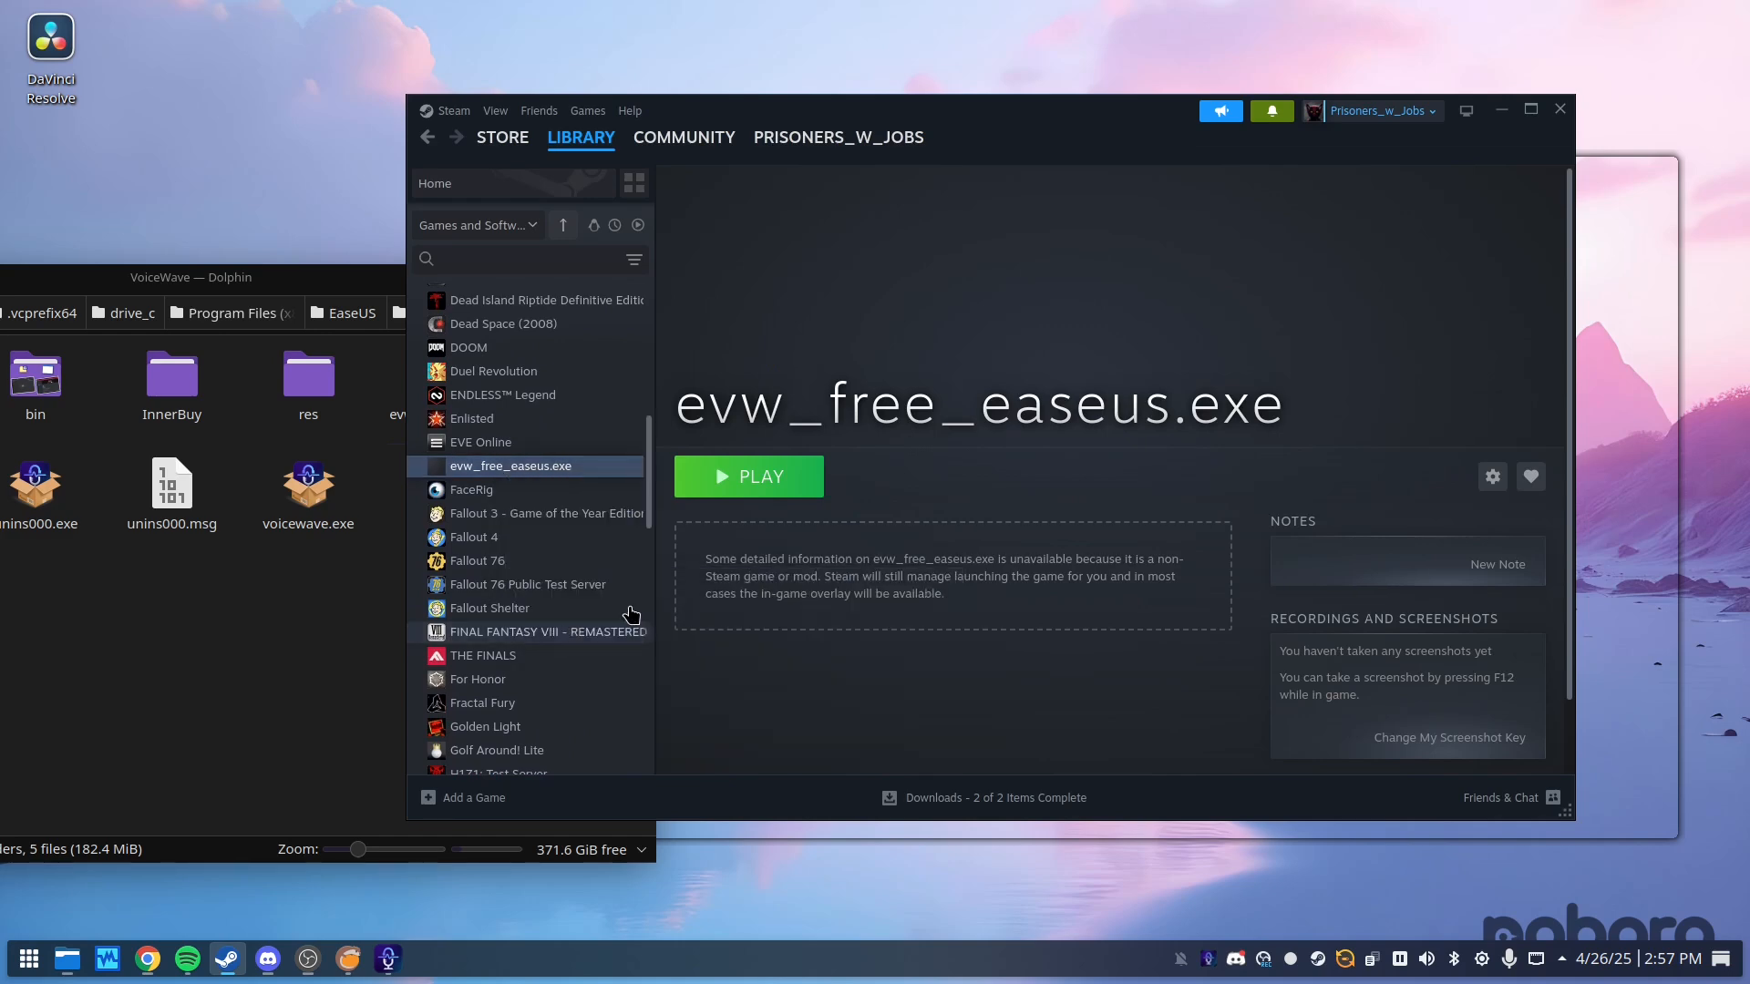
left_click(679, 327)
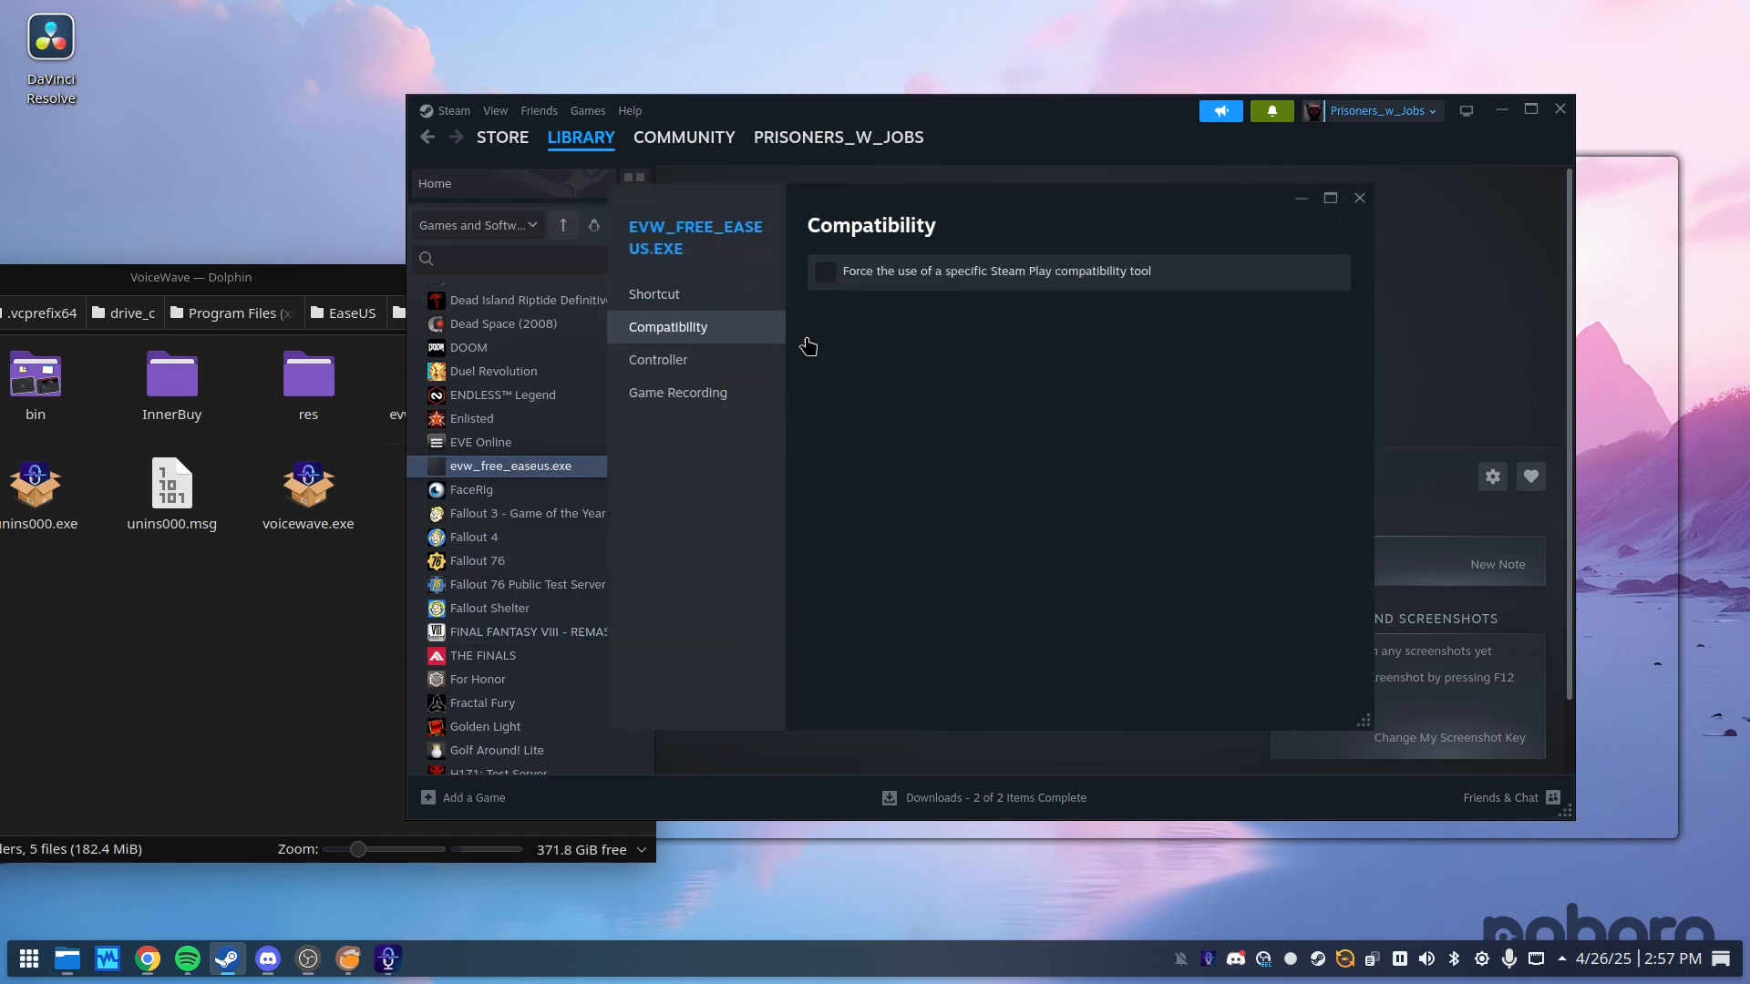
left_click(982, 280)
left_click(1021, 317)
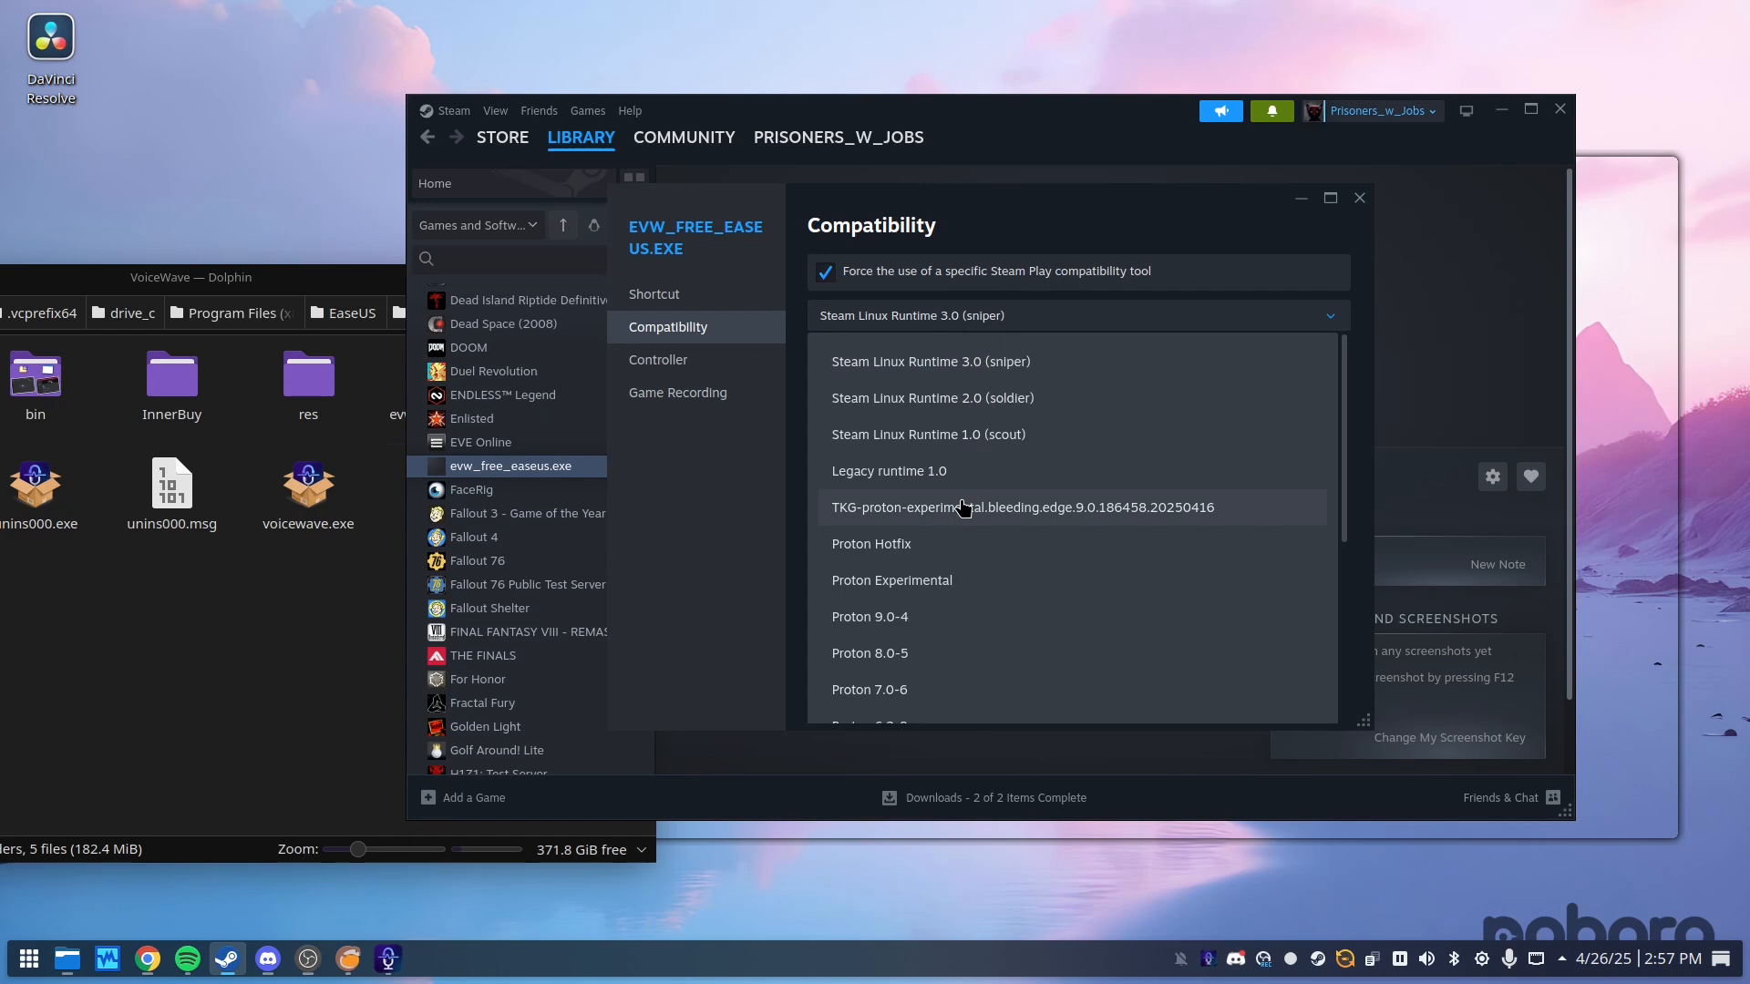
left_click(946, 594)
left_click(1359, 198)
- Launch evw_free_easeus.exe from Steam and advance the VoiceWave setup past the license agreement, accepting its terms
left_click(747, 478)
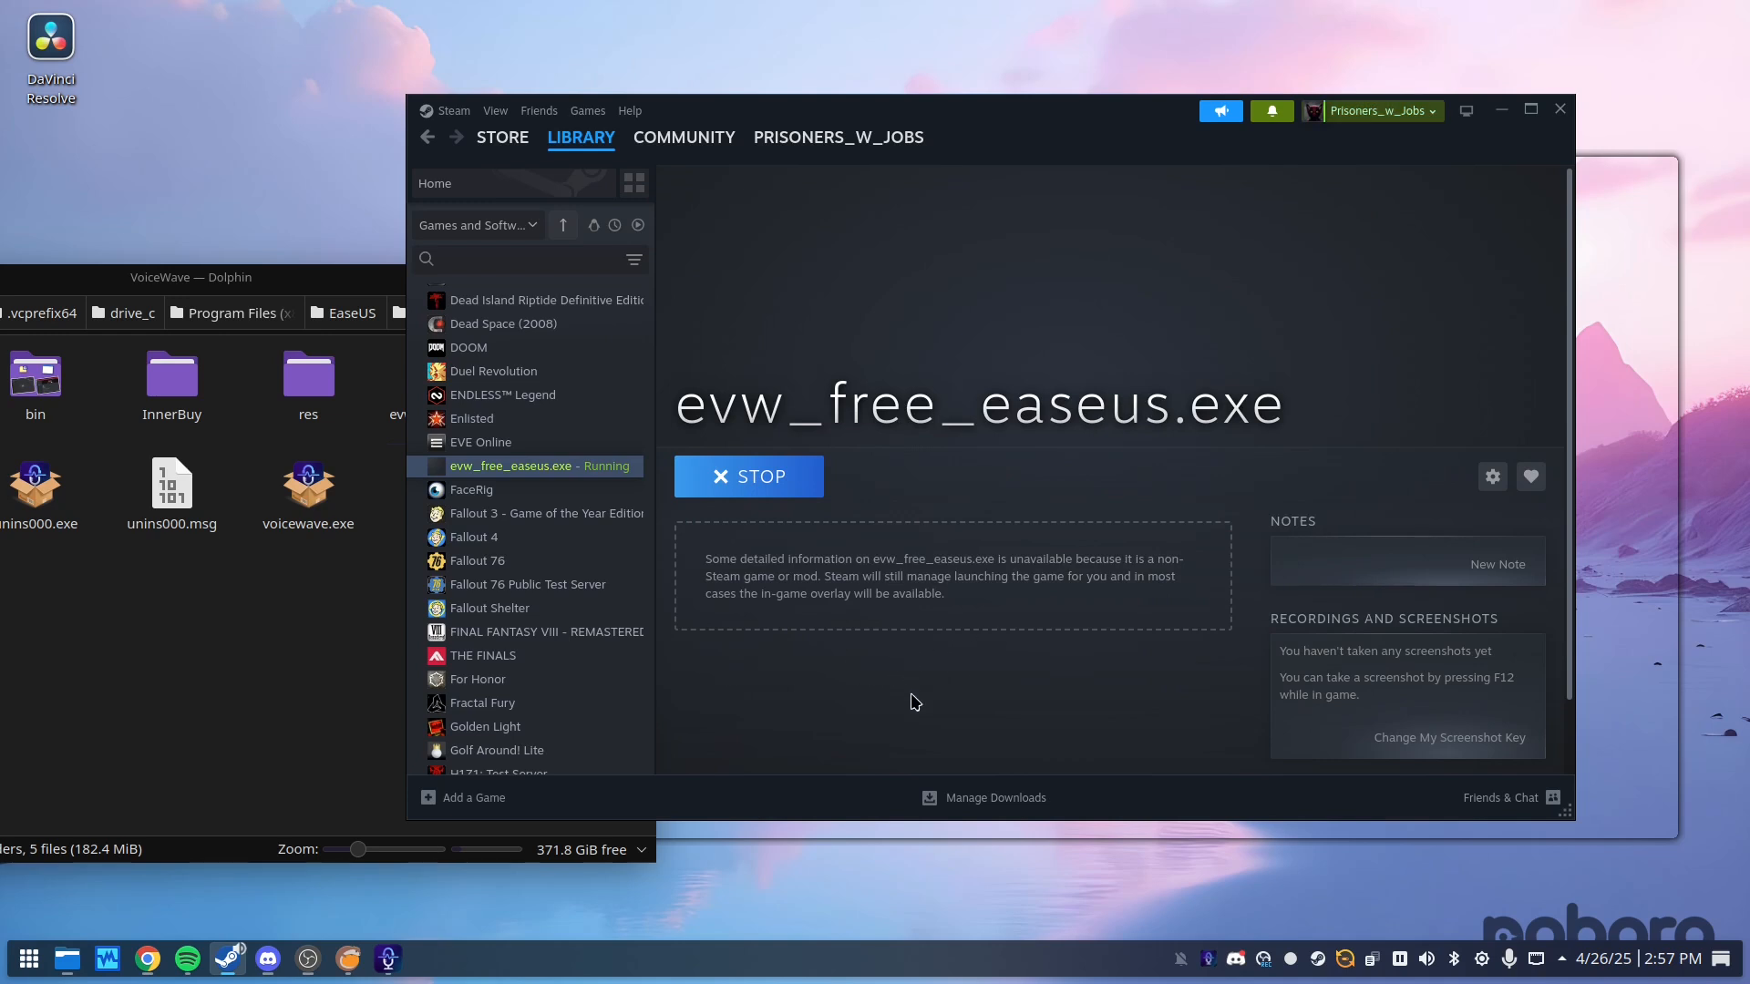
left_click(890, 549)
left_click(976, 651)
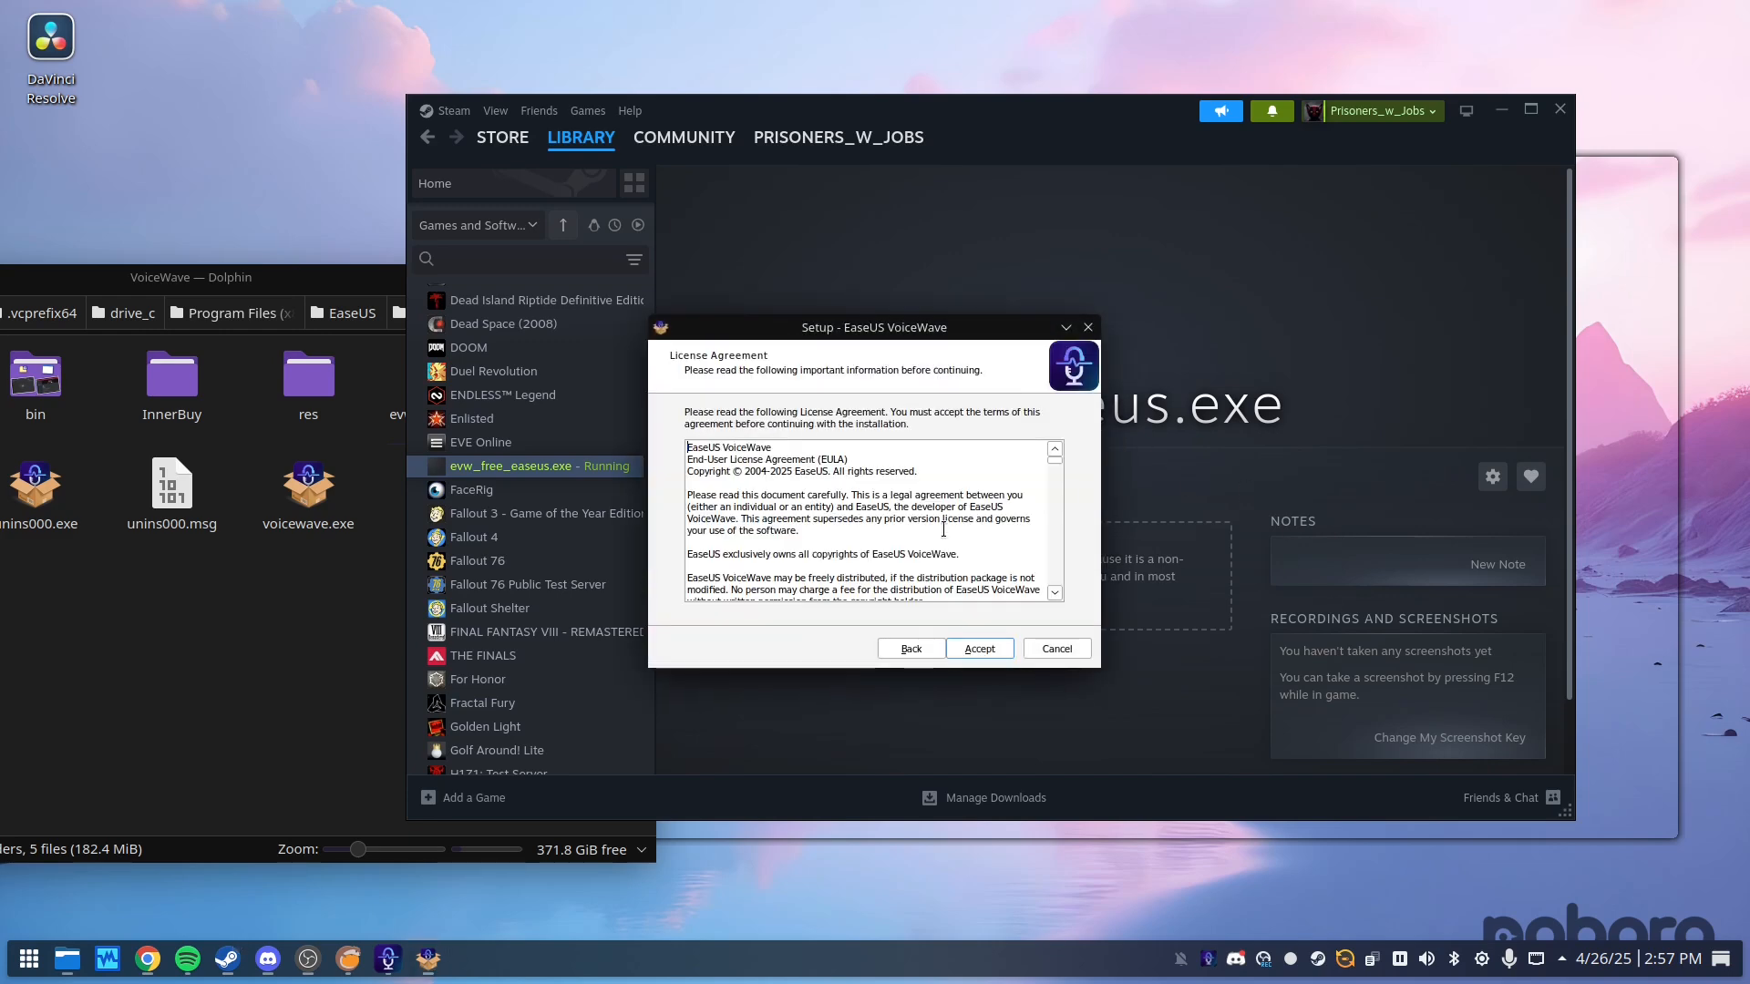
left_click(971, 652)
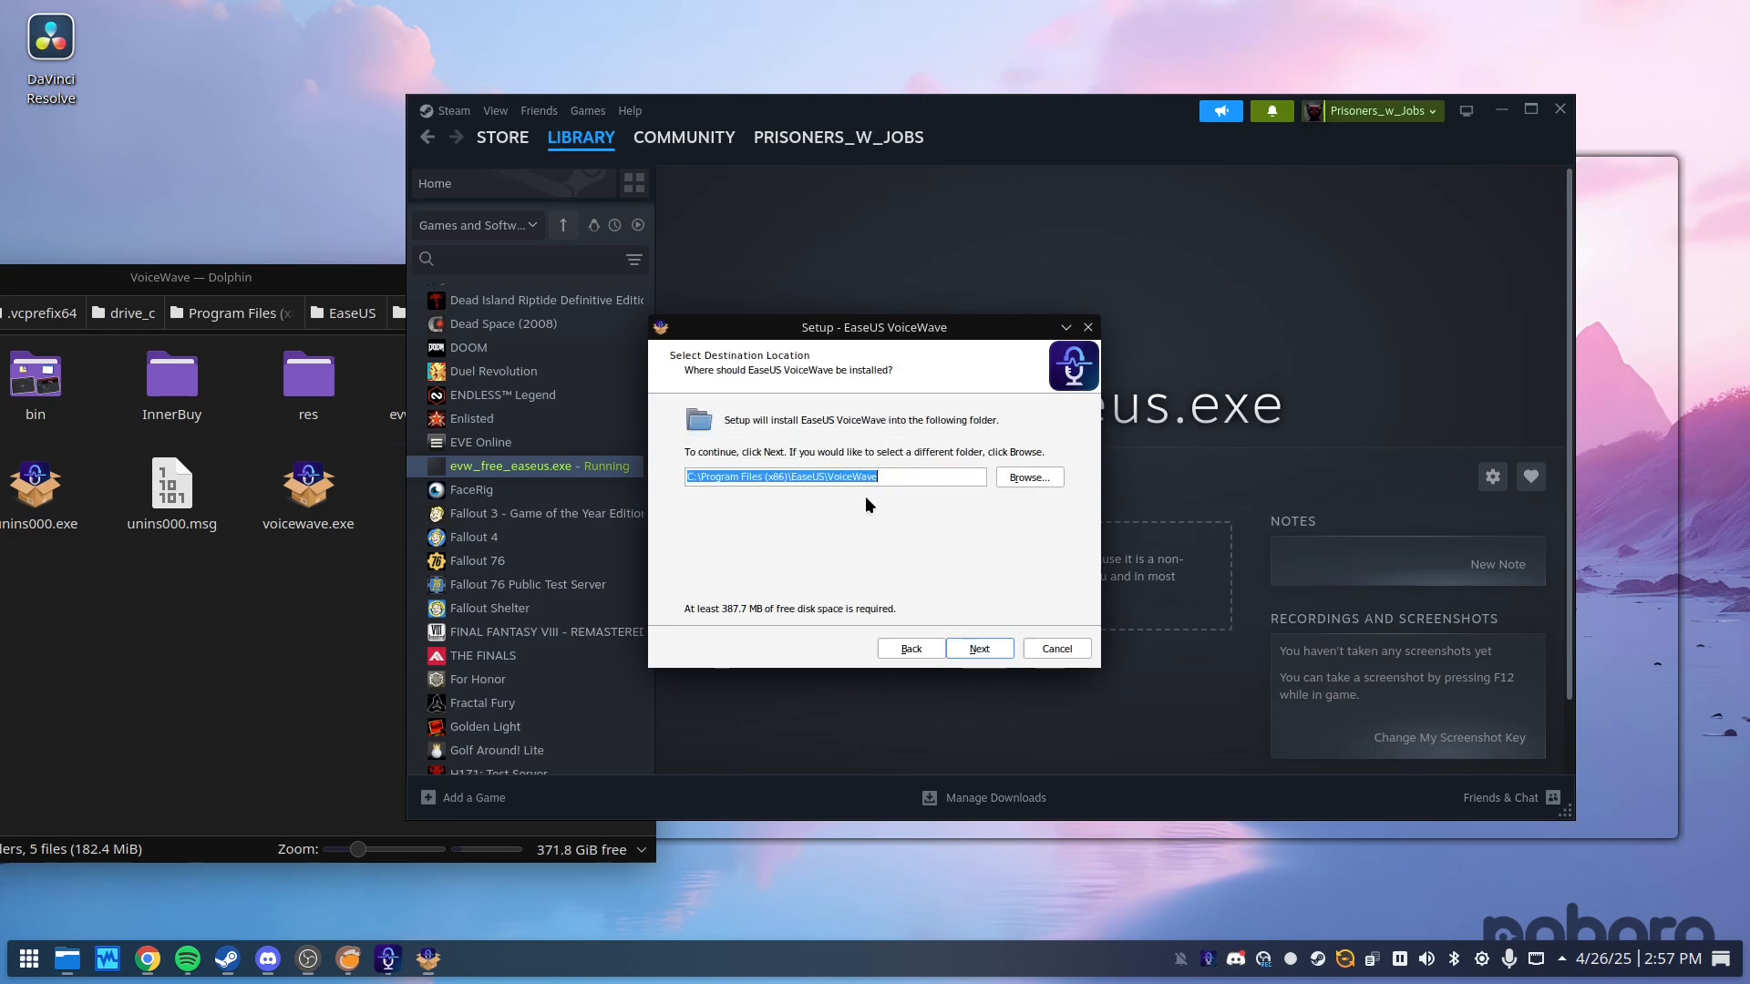
- Browse for a different VoiceWave install destination and expand the user's home folder on the Z: drive
left_click(1029, 477)
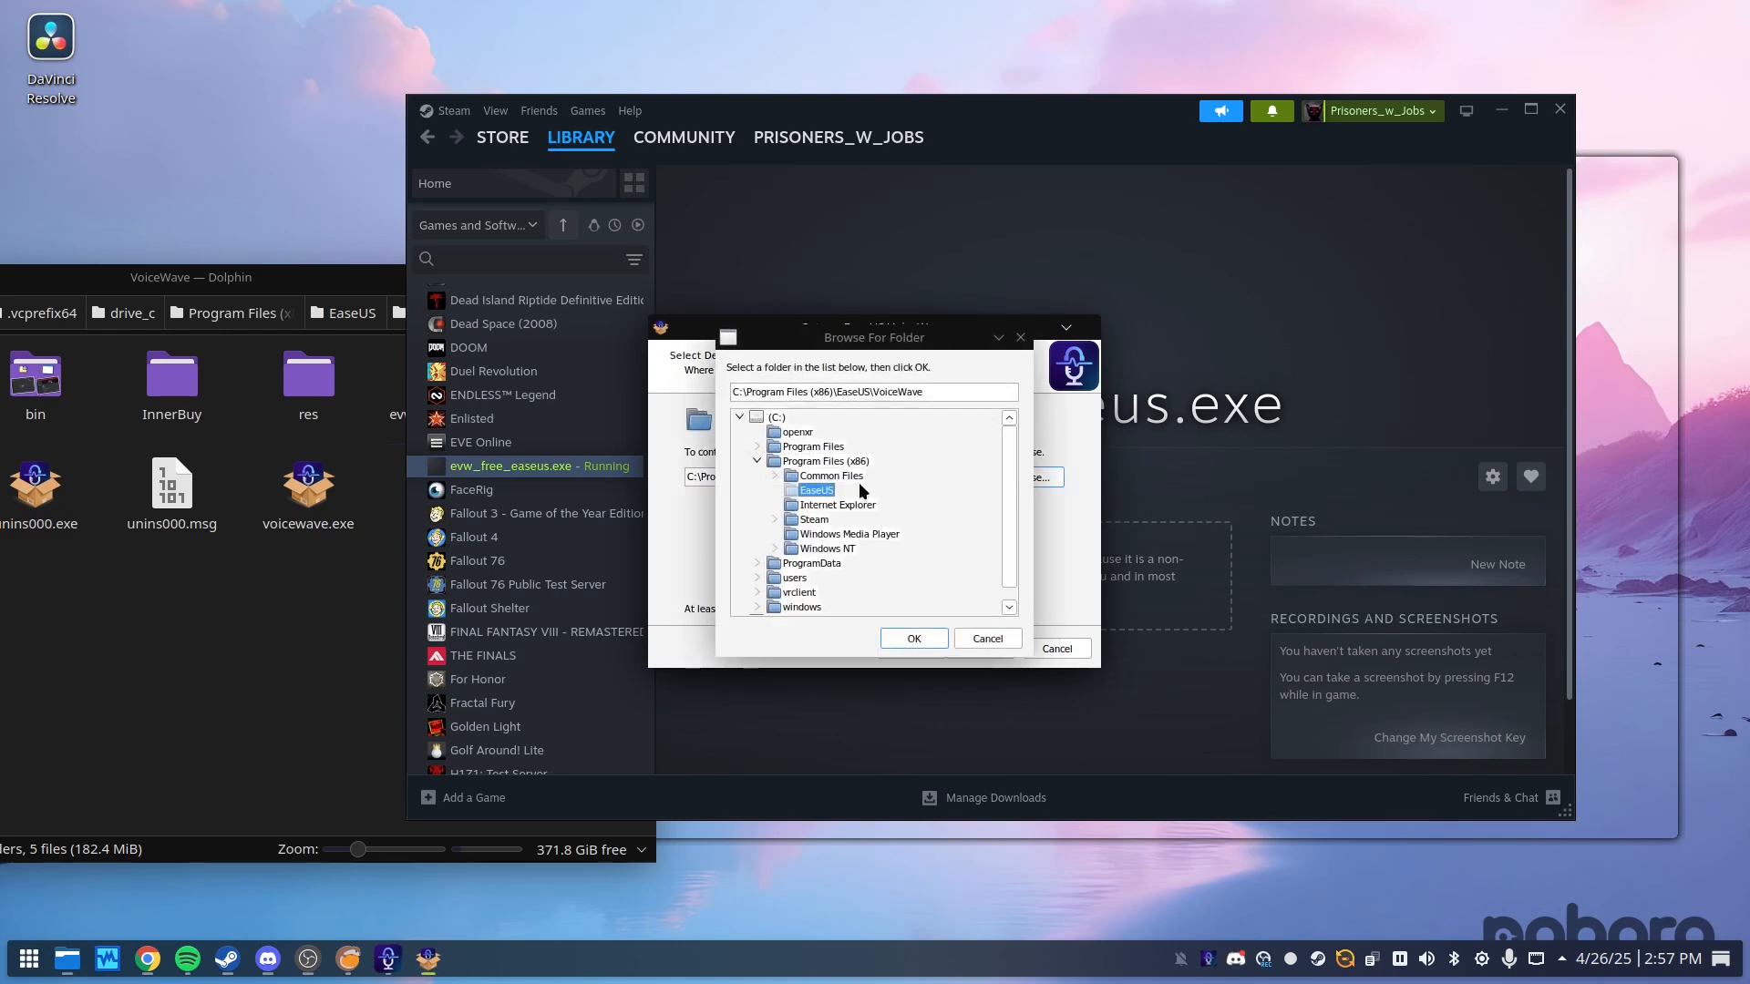
left_click(740, 414)
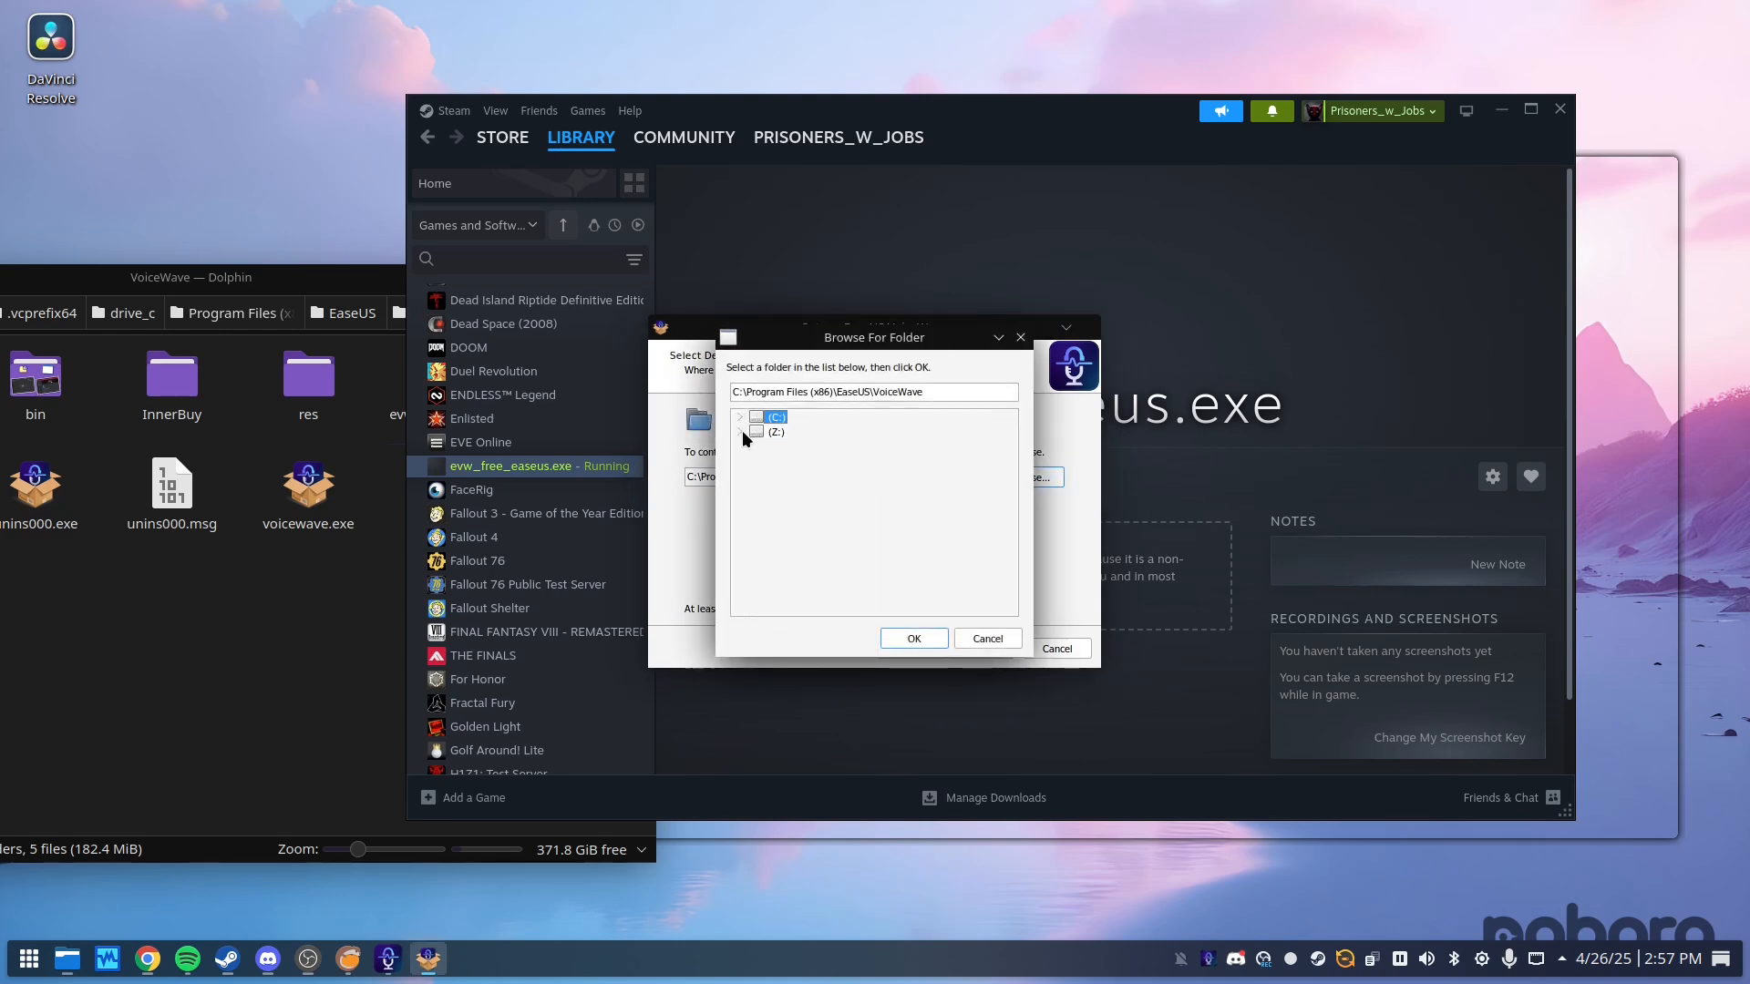
left_click(741, 431)
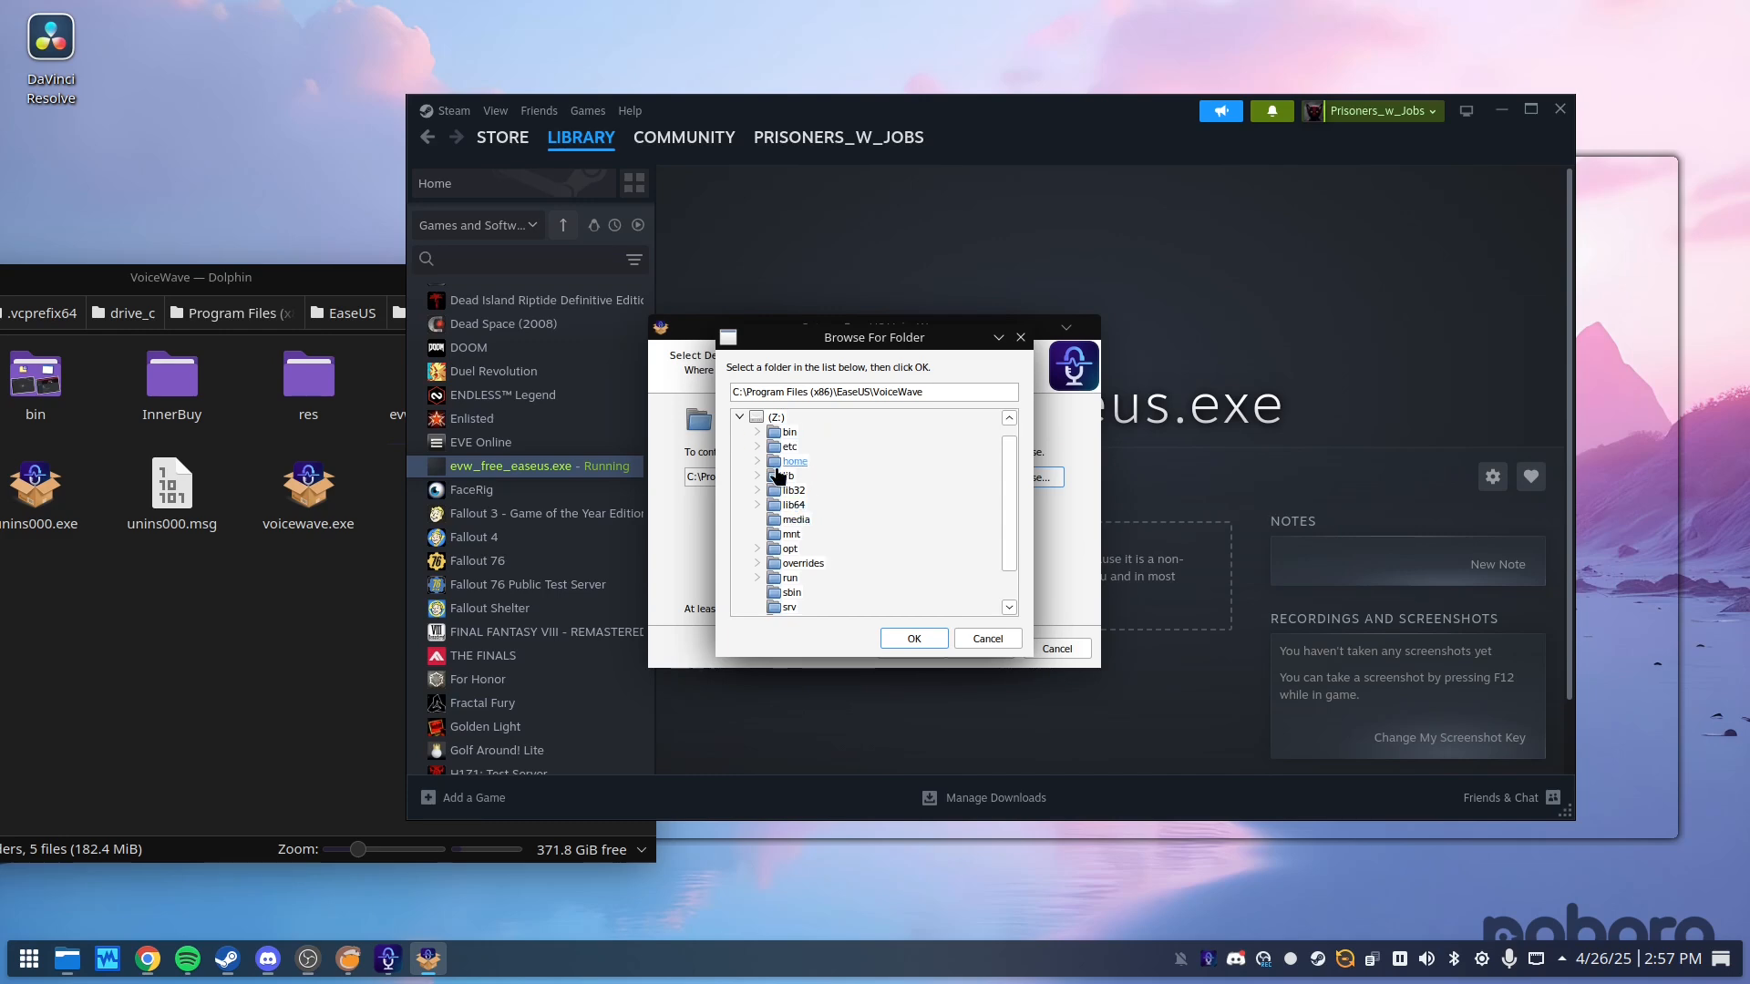
scroll(755, 555, "down", 1)
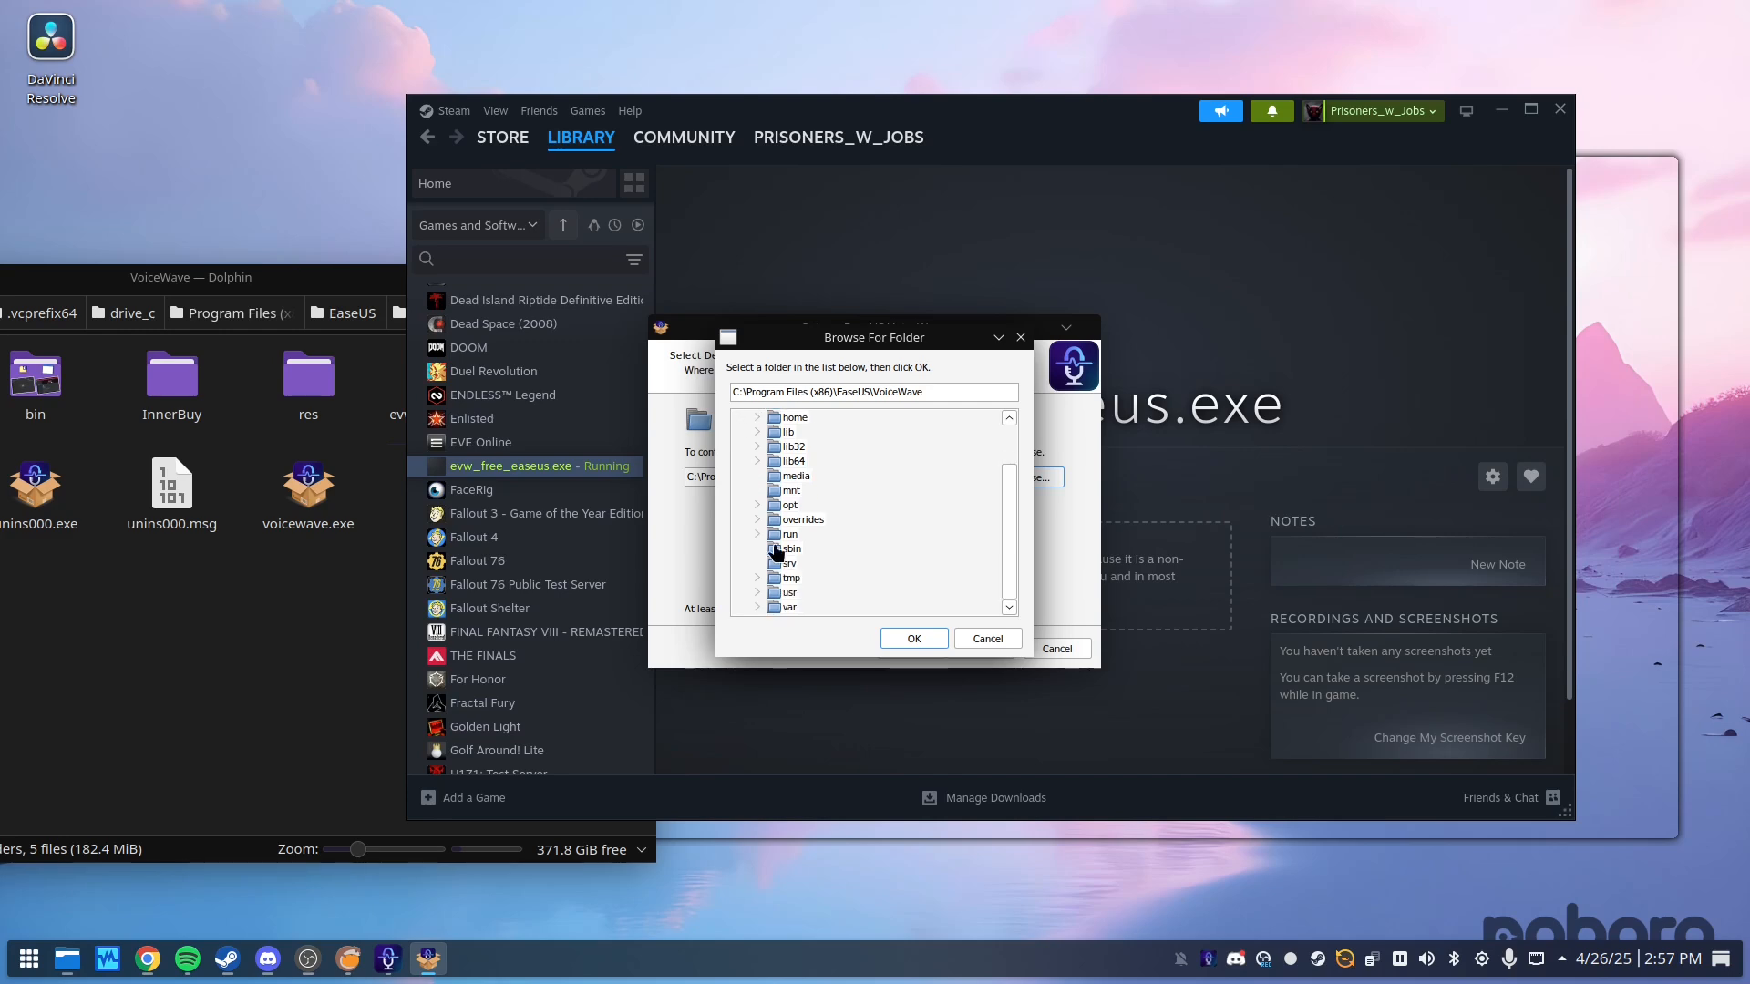
left_click(996, 520)
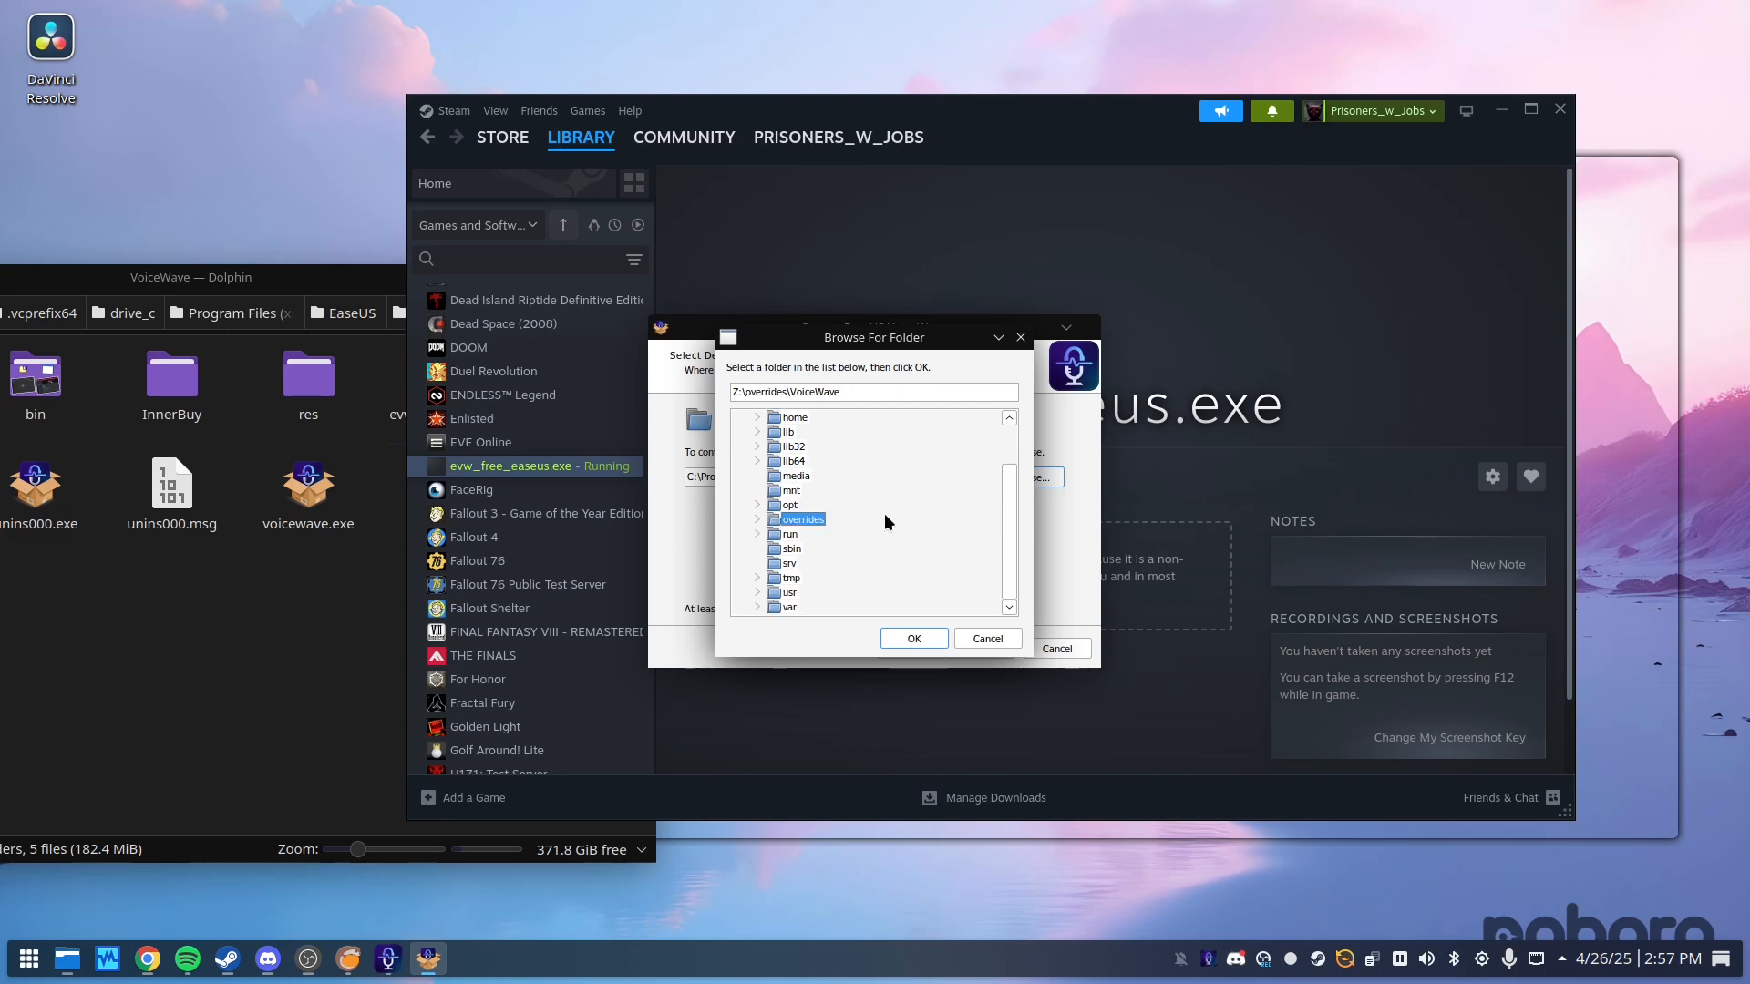
left_click(756, 418)
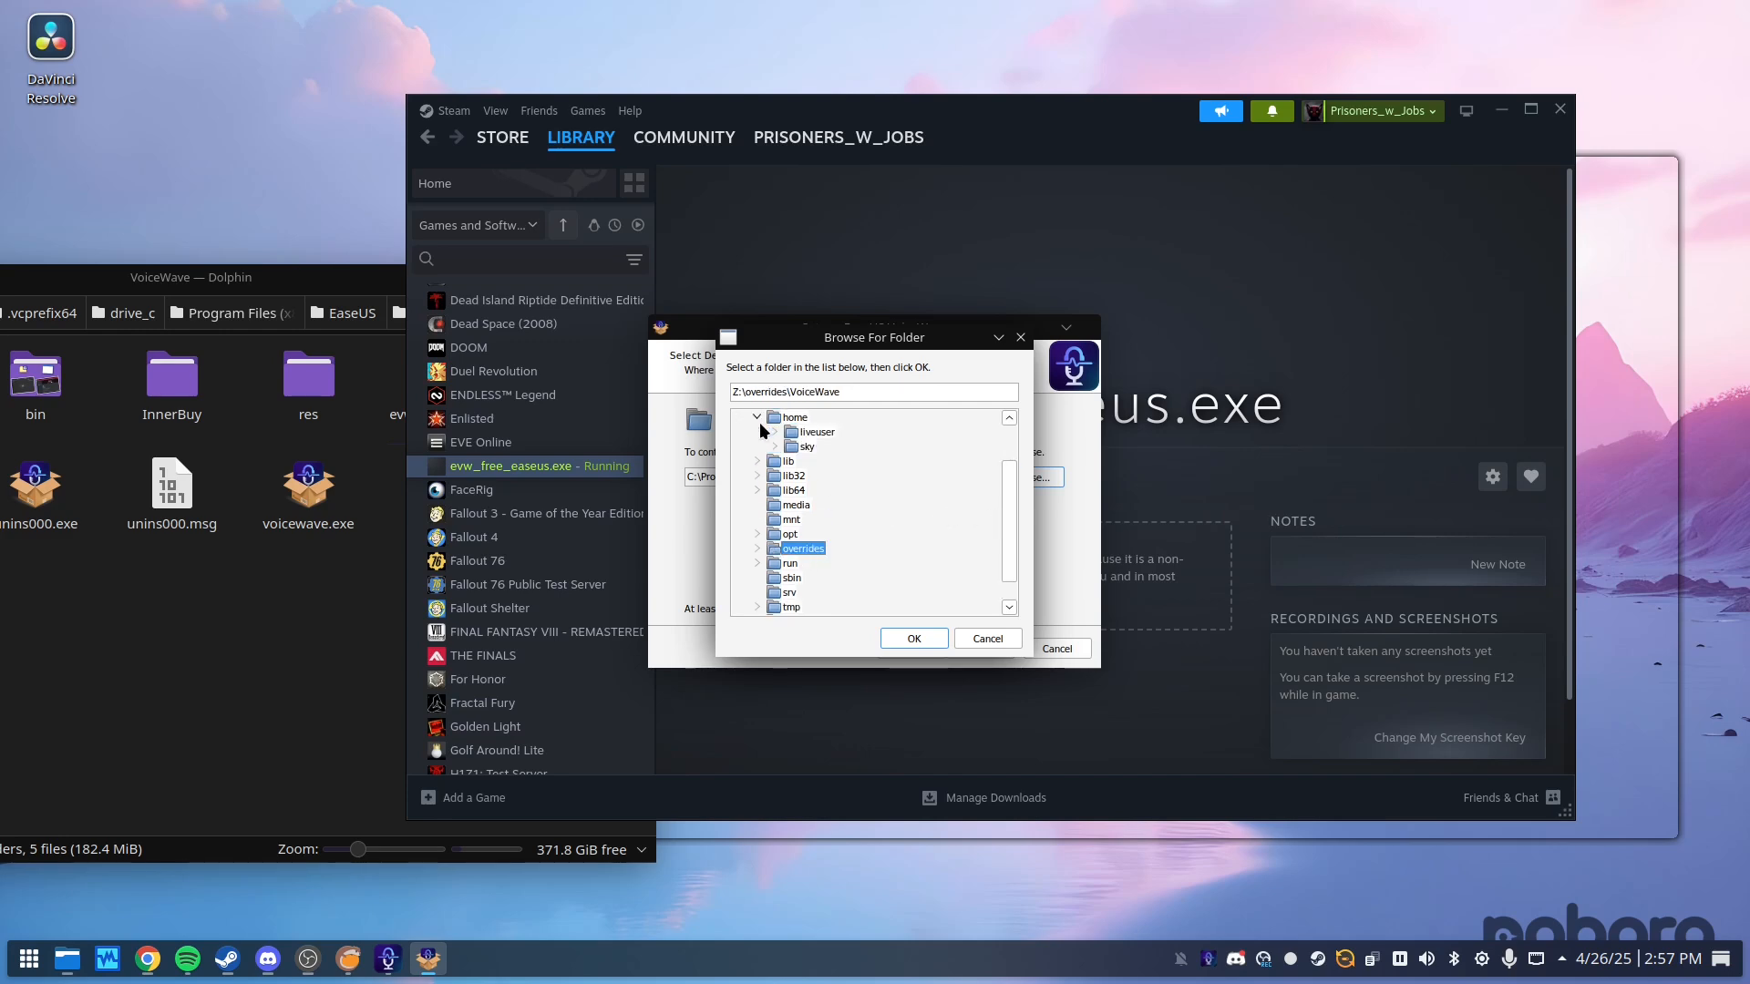
left_click(775, 447)
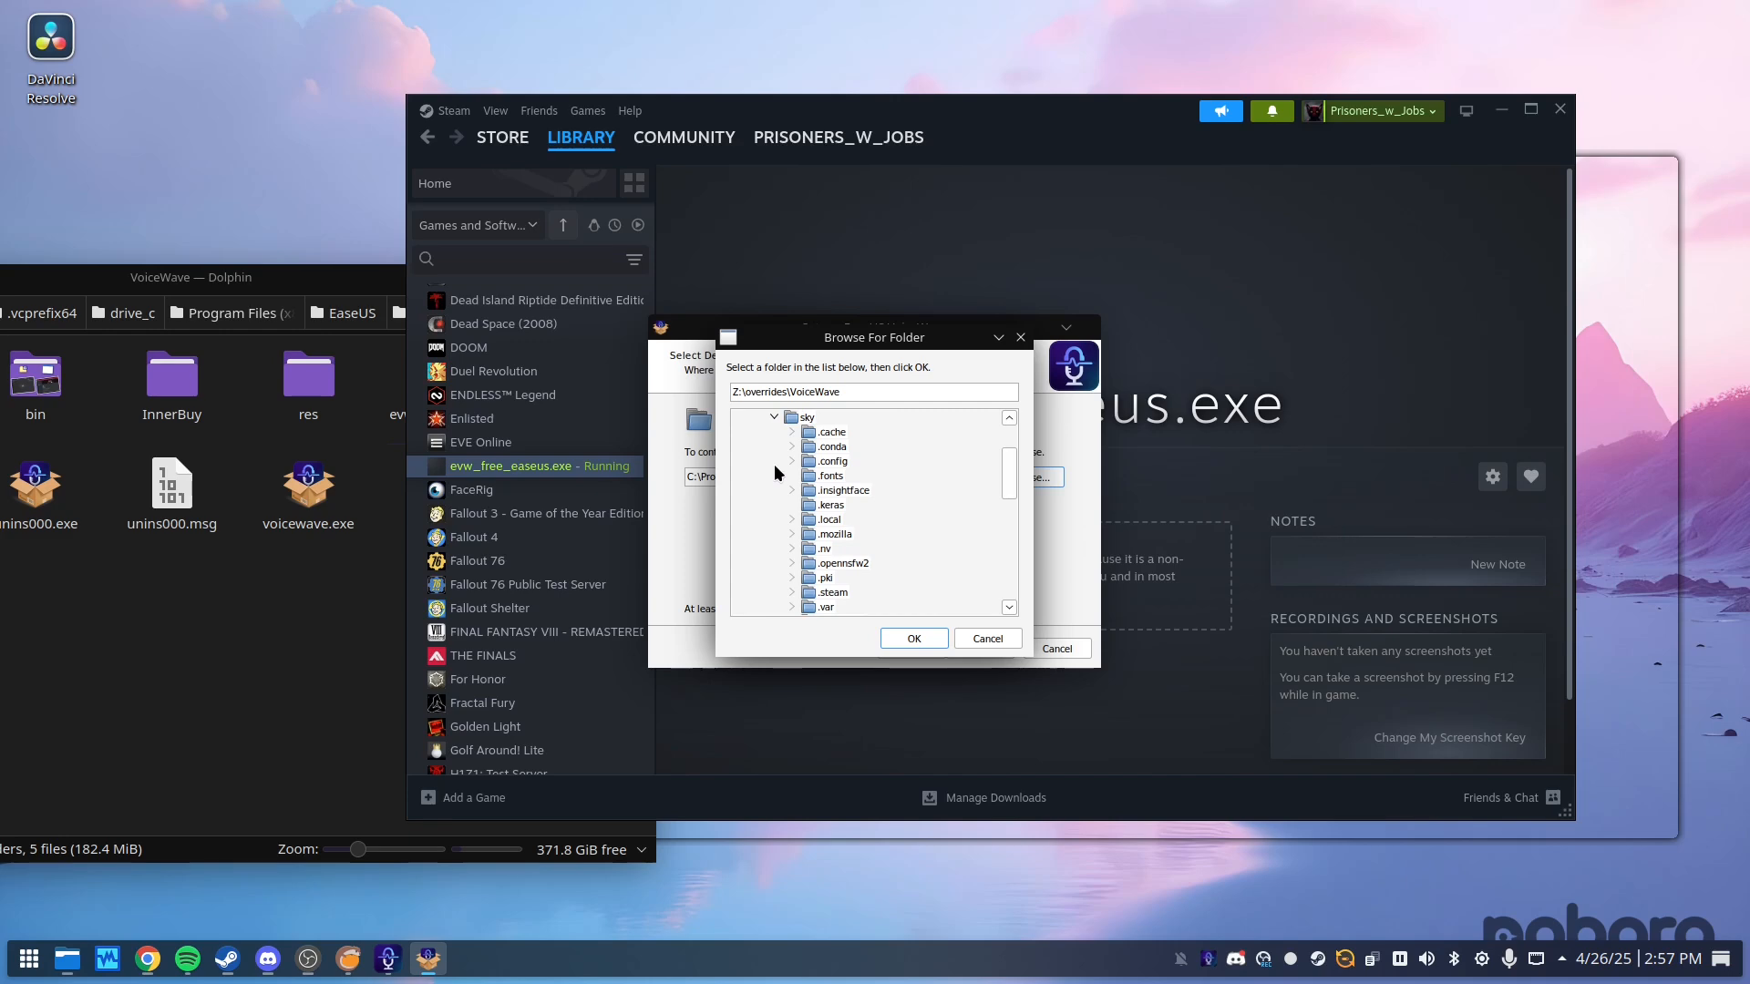
- Choose the EaseUS folder under .vcprefix64\drive_c\Program Files (x86) in the user's home folder as the install destination
scroll(774, 463, "up", 2)
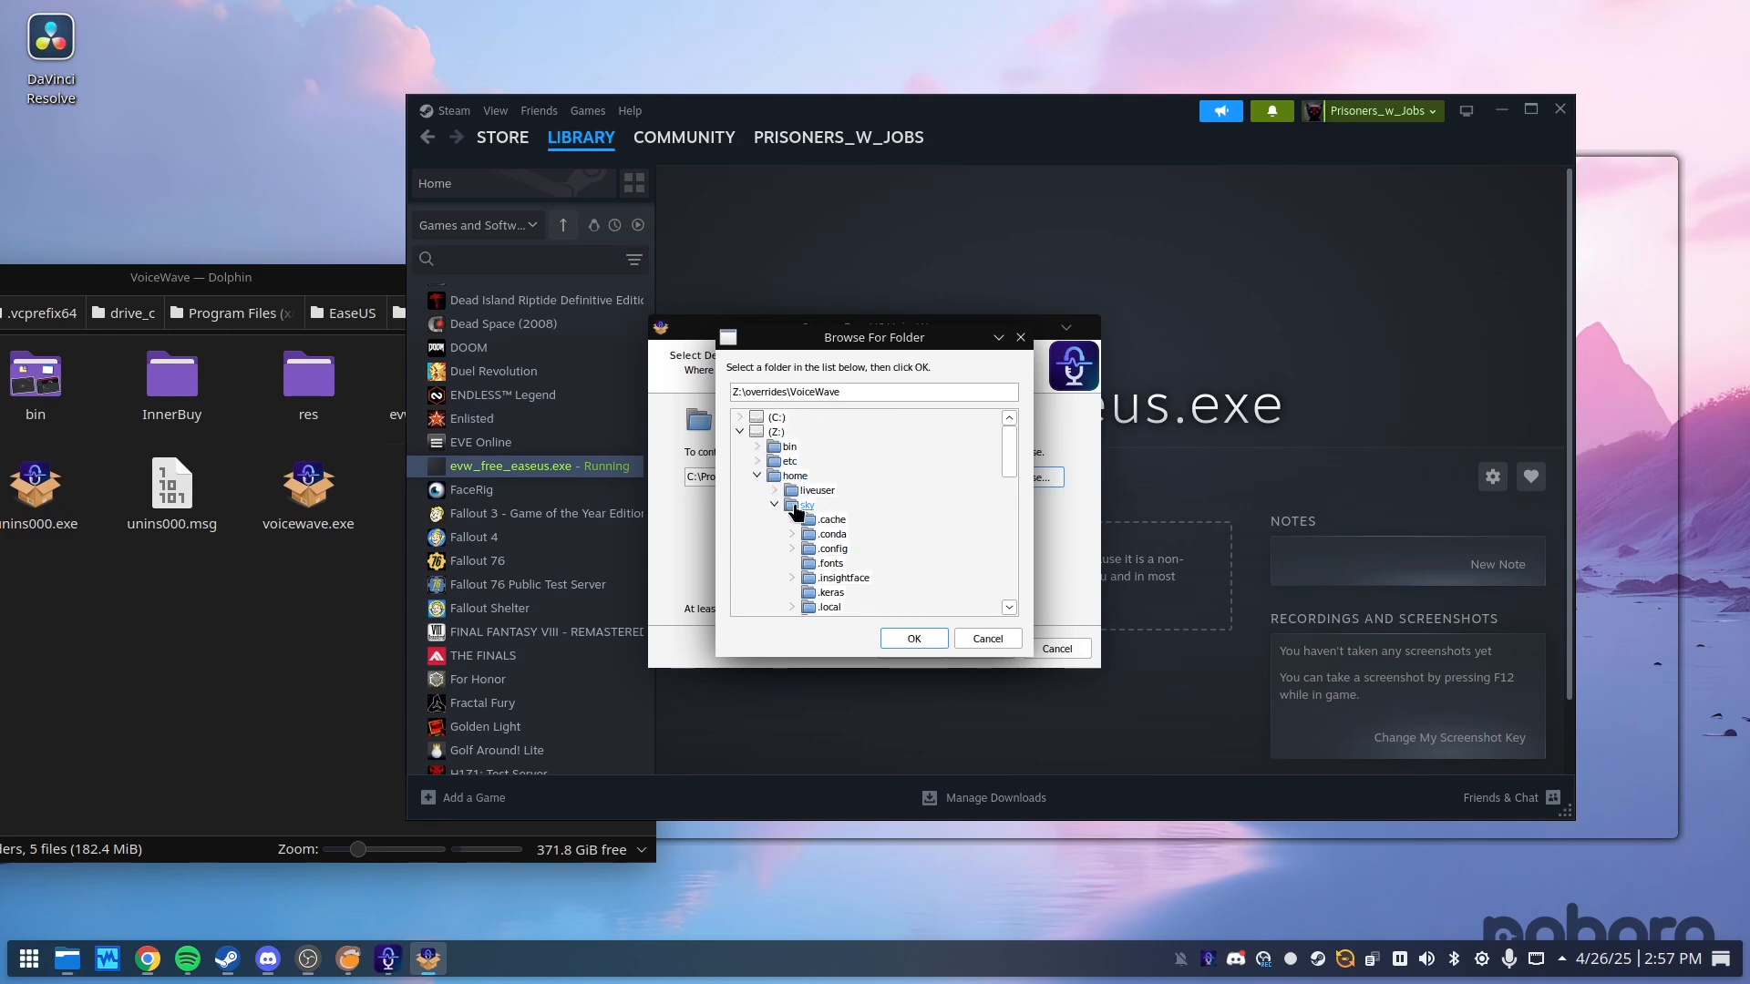
scroll(853, 560, "down", 1)
scroll(850, 552, "down", 1)
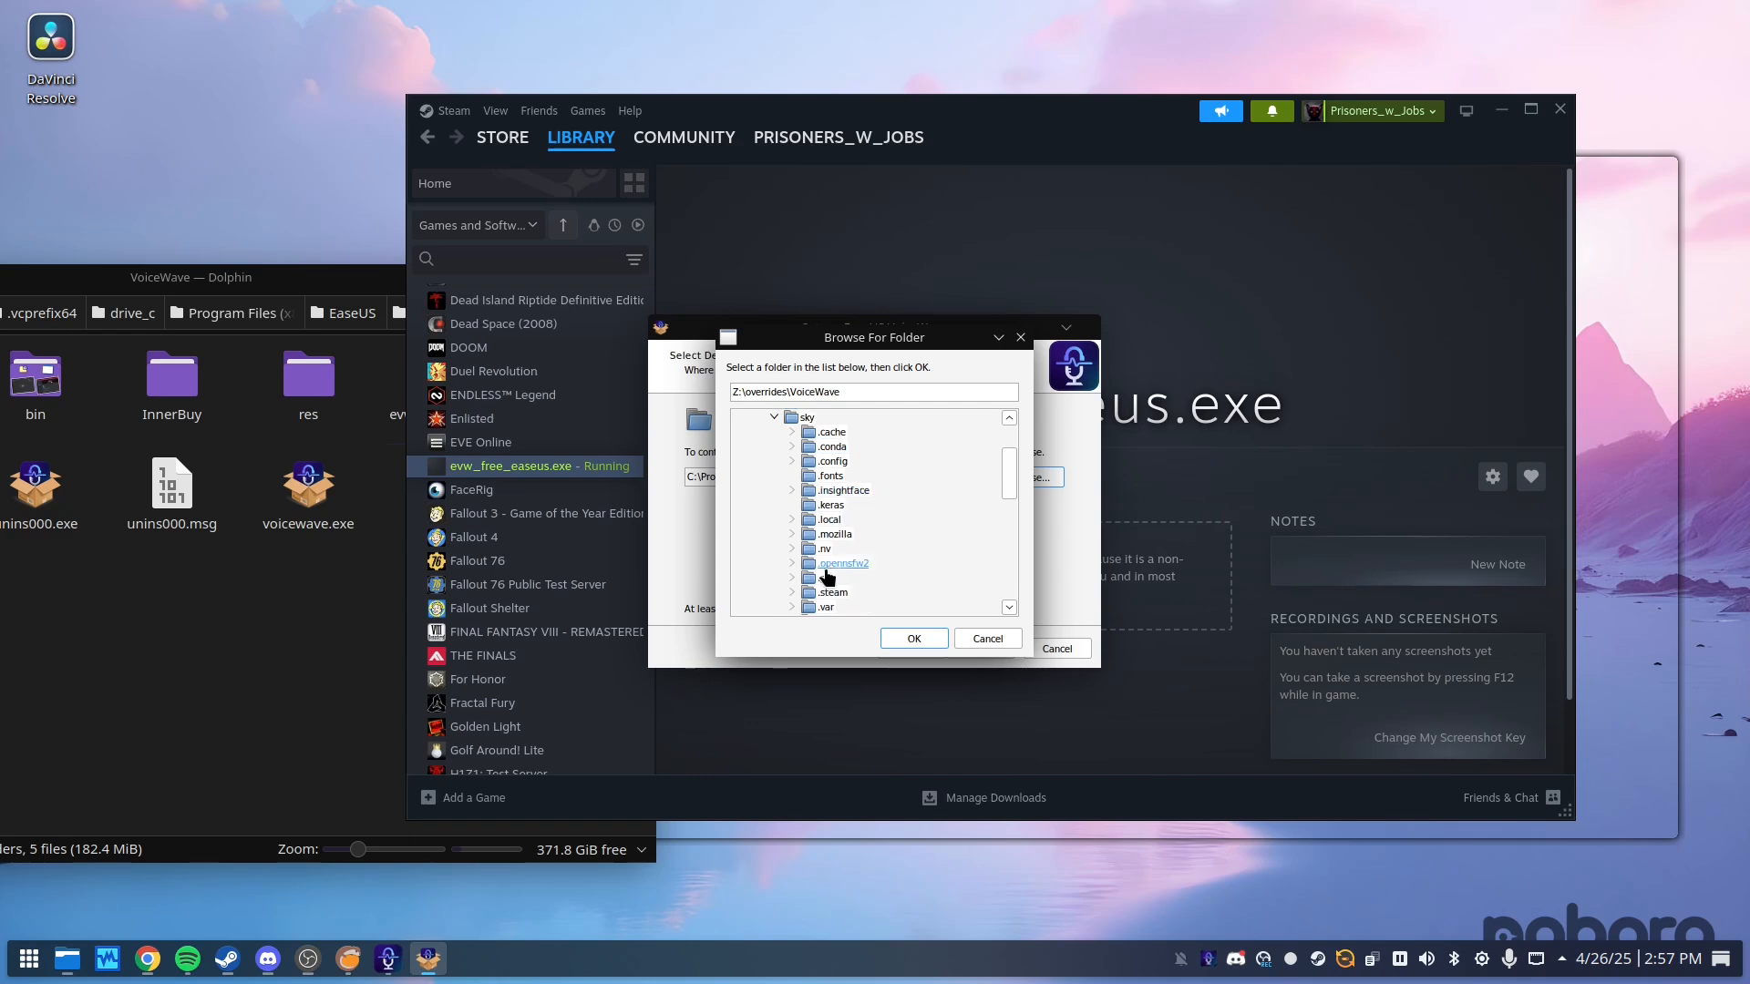
scroll(797, 529, "down", 1)
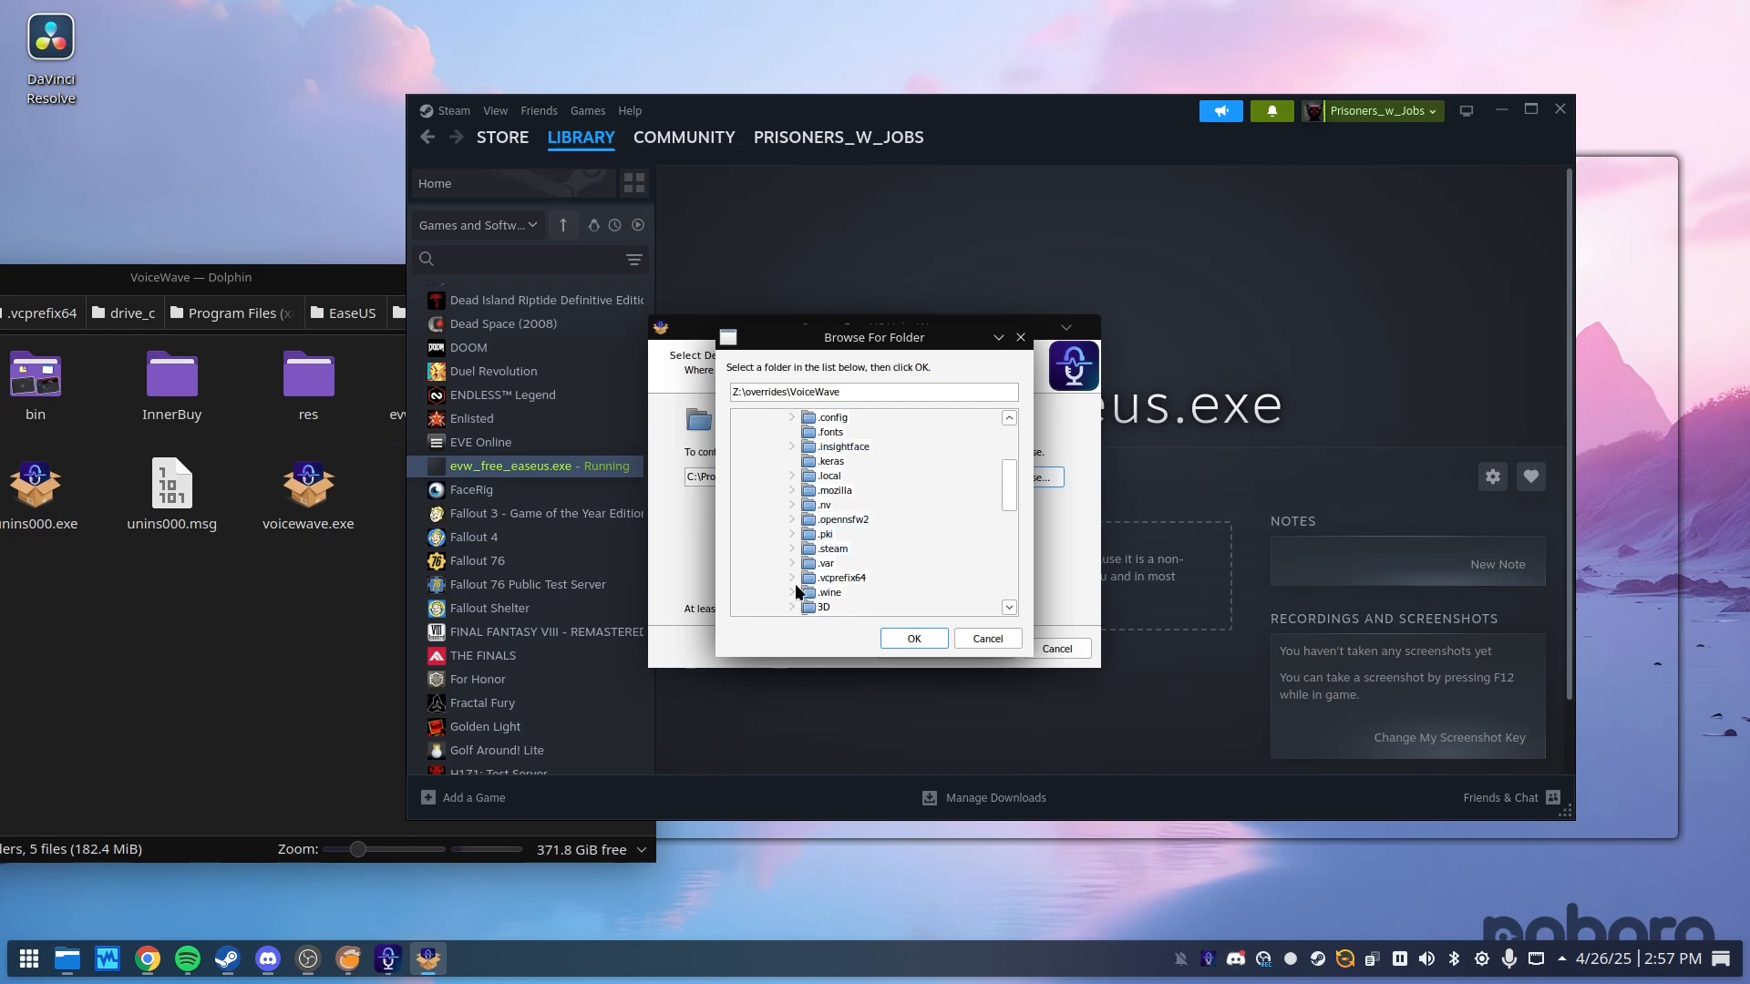
scroll(795, 587, "down", 1)
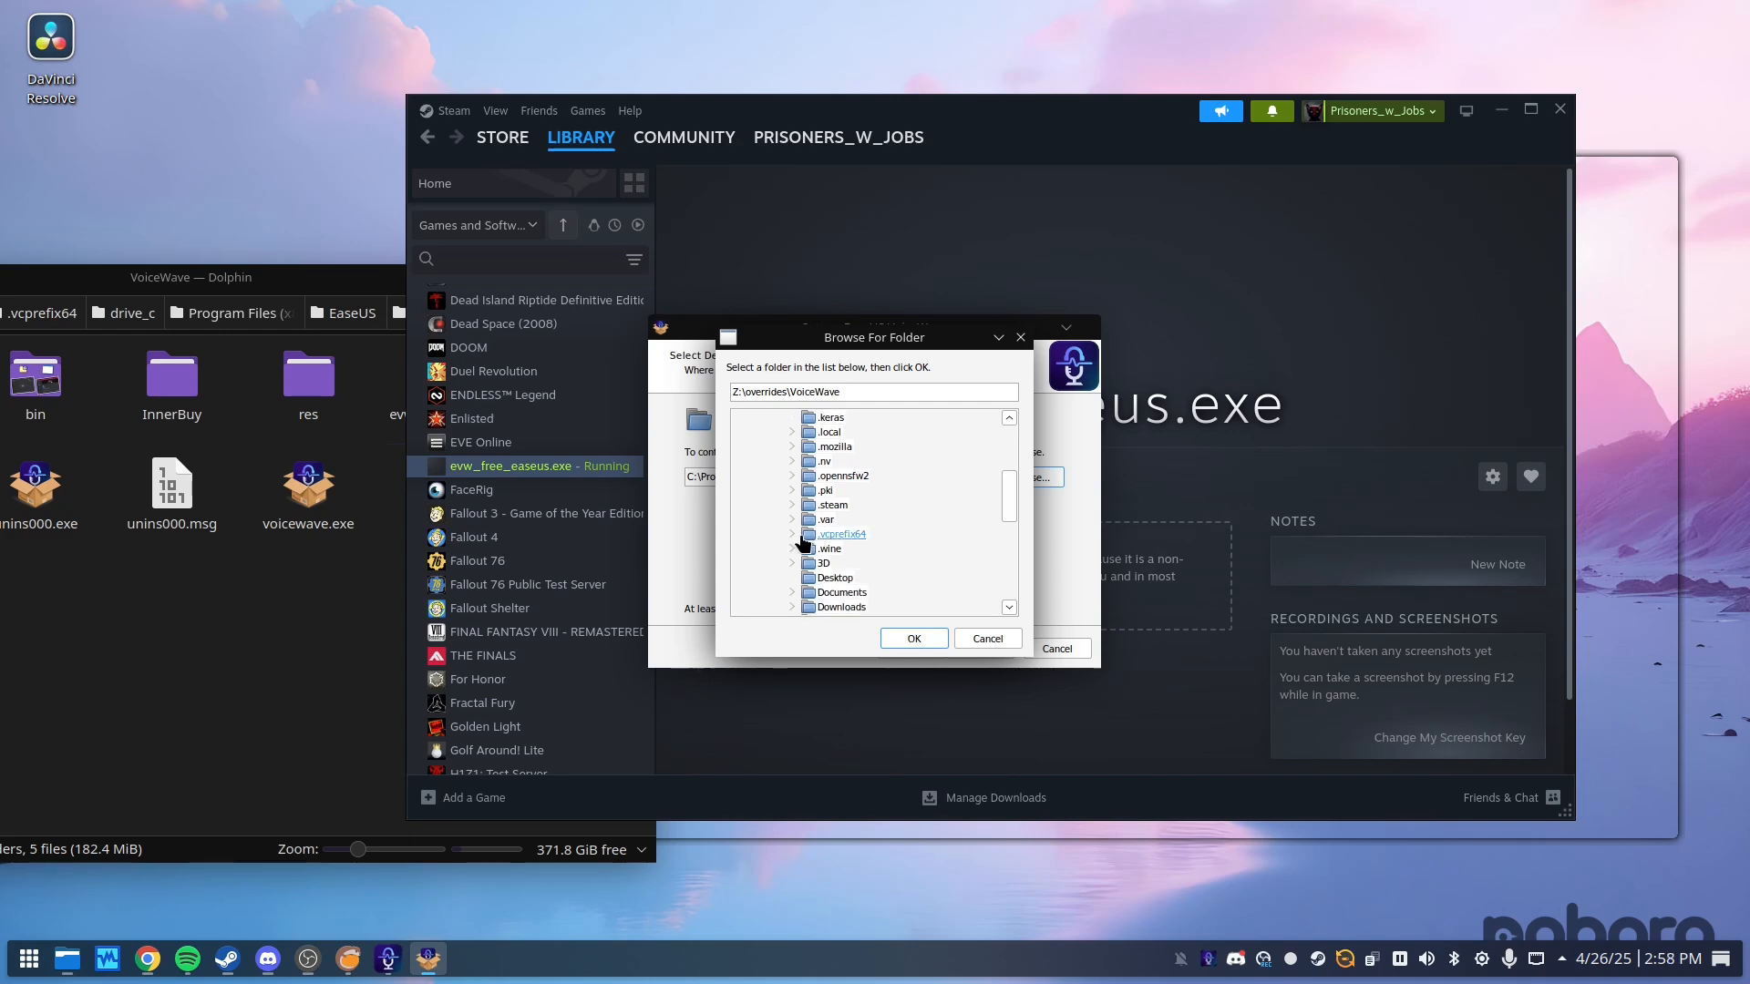
left_click(787, 530)
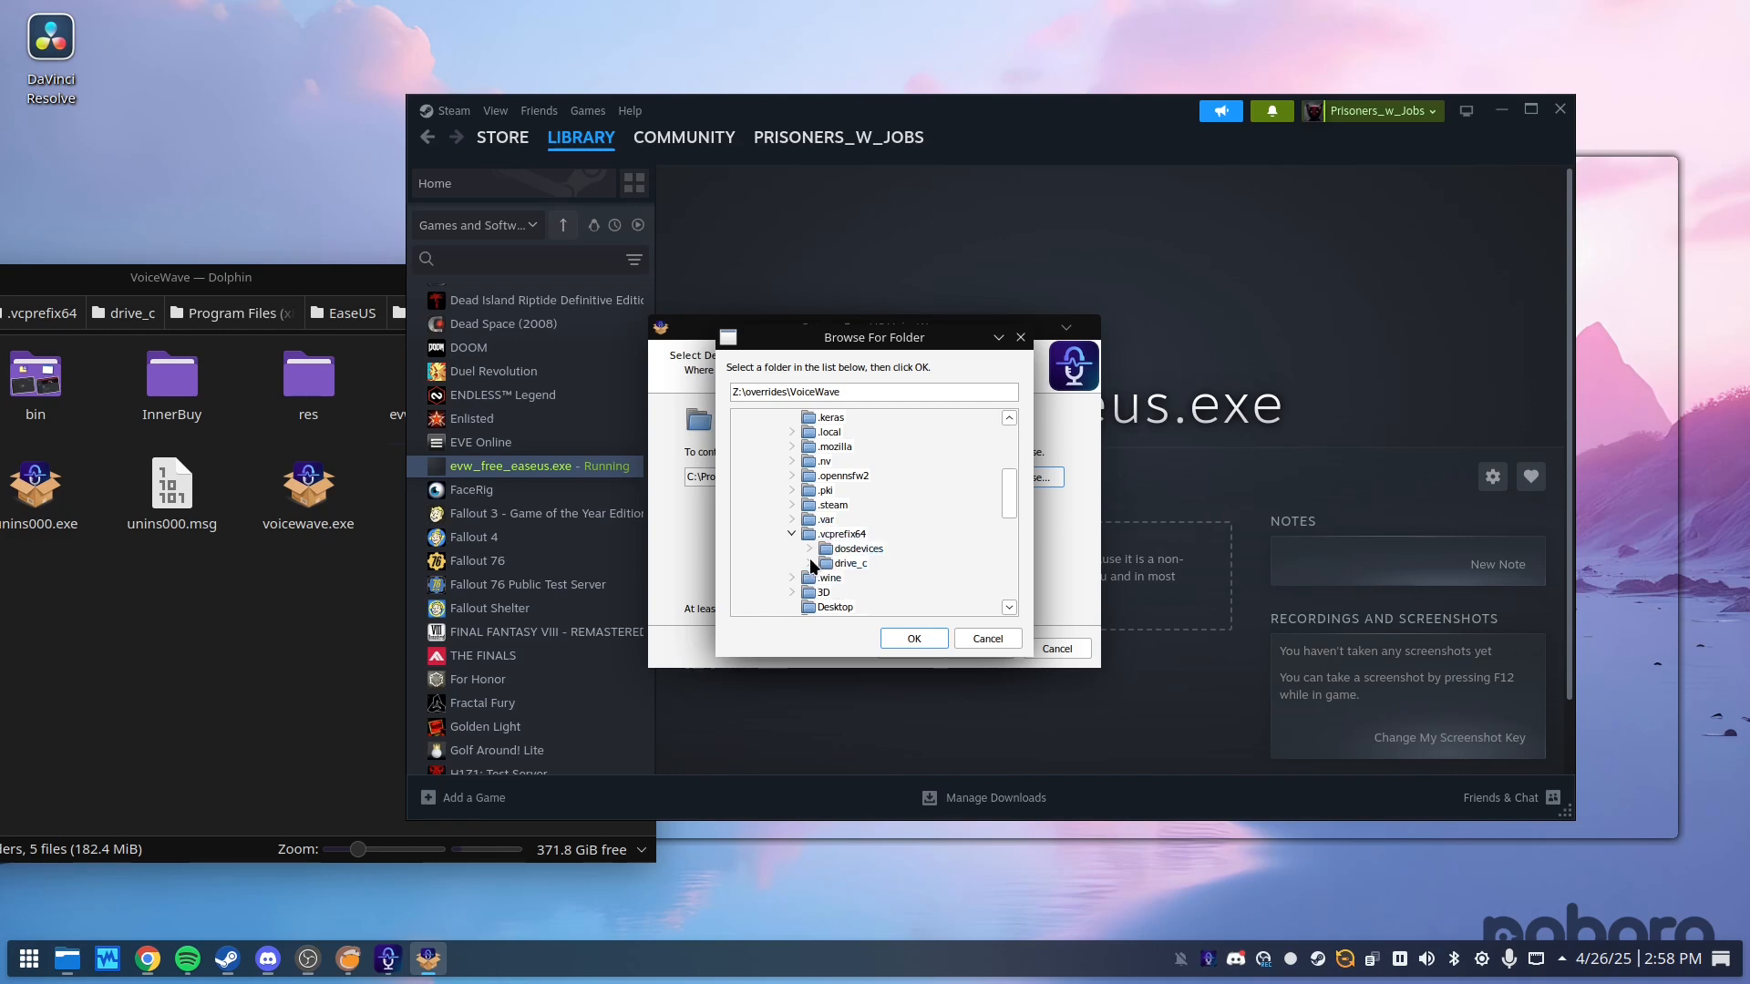
left_click(809, 562)
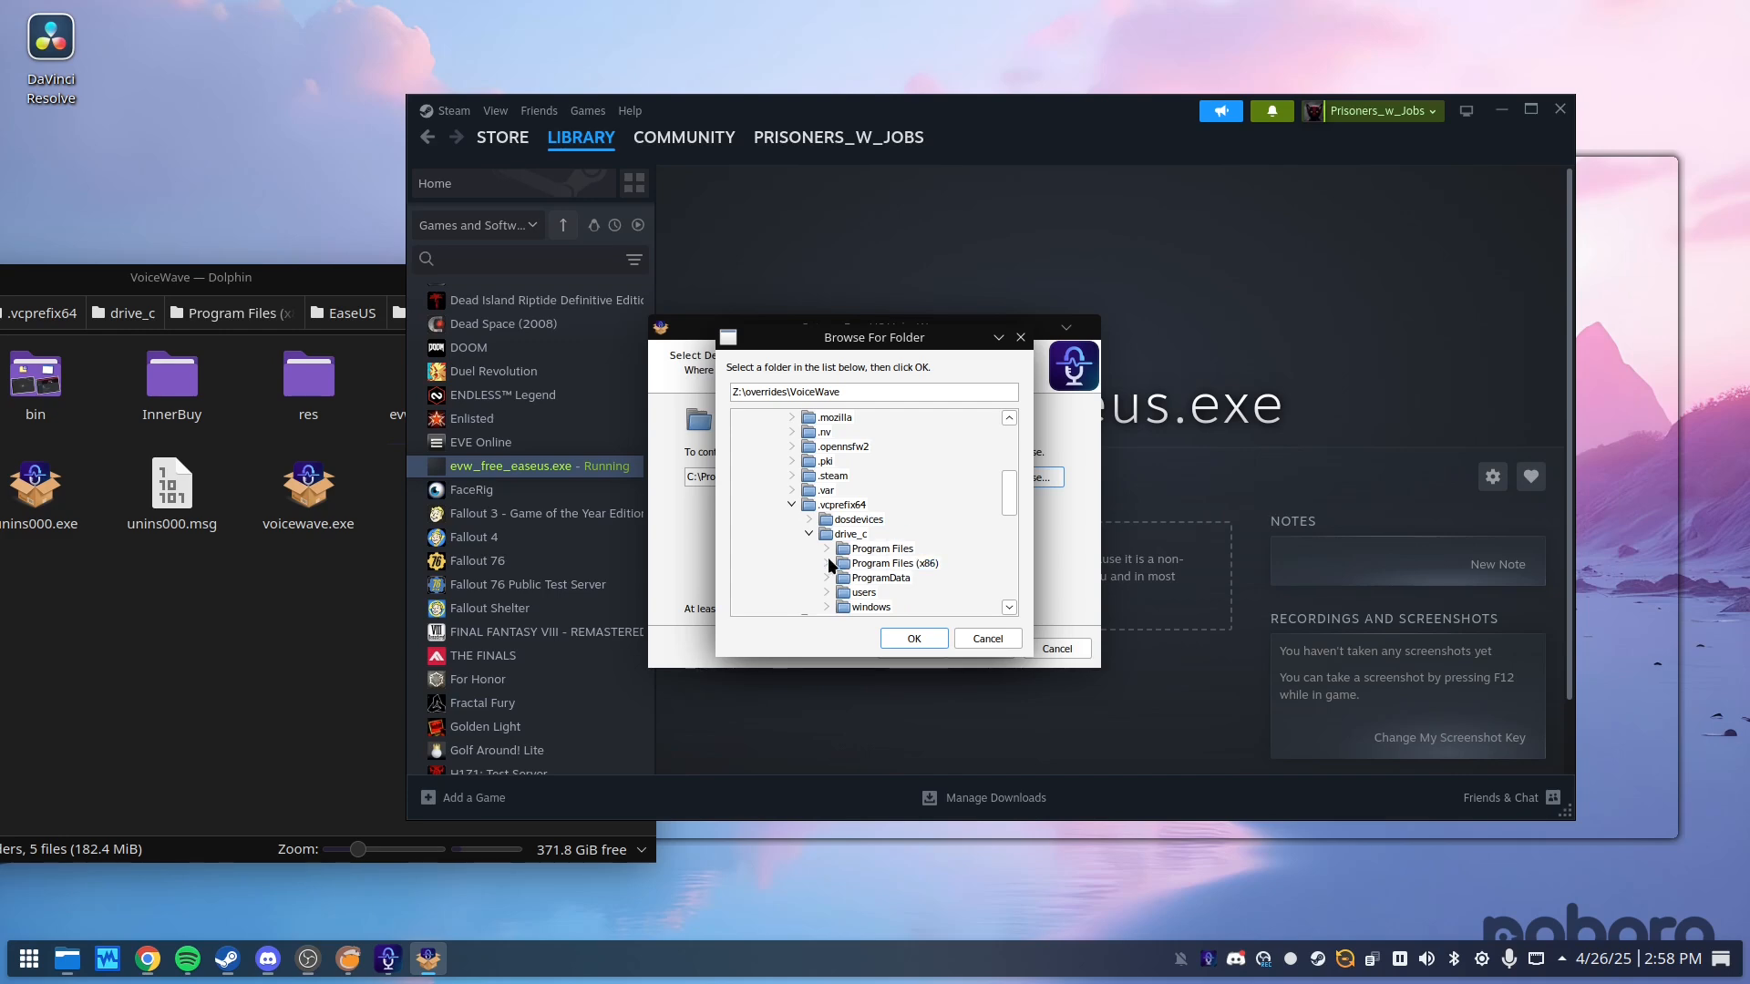
left_click(827, 563)
scroll(861, 591, "down", 1)
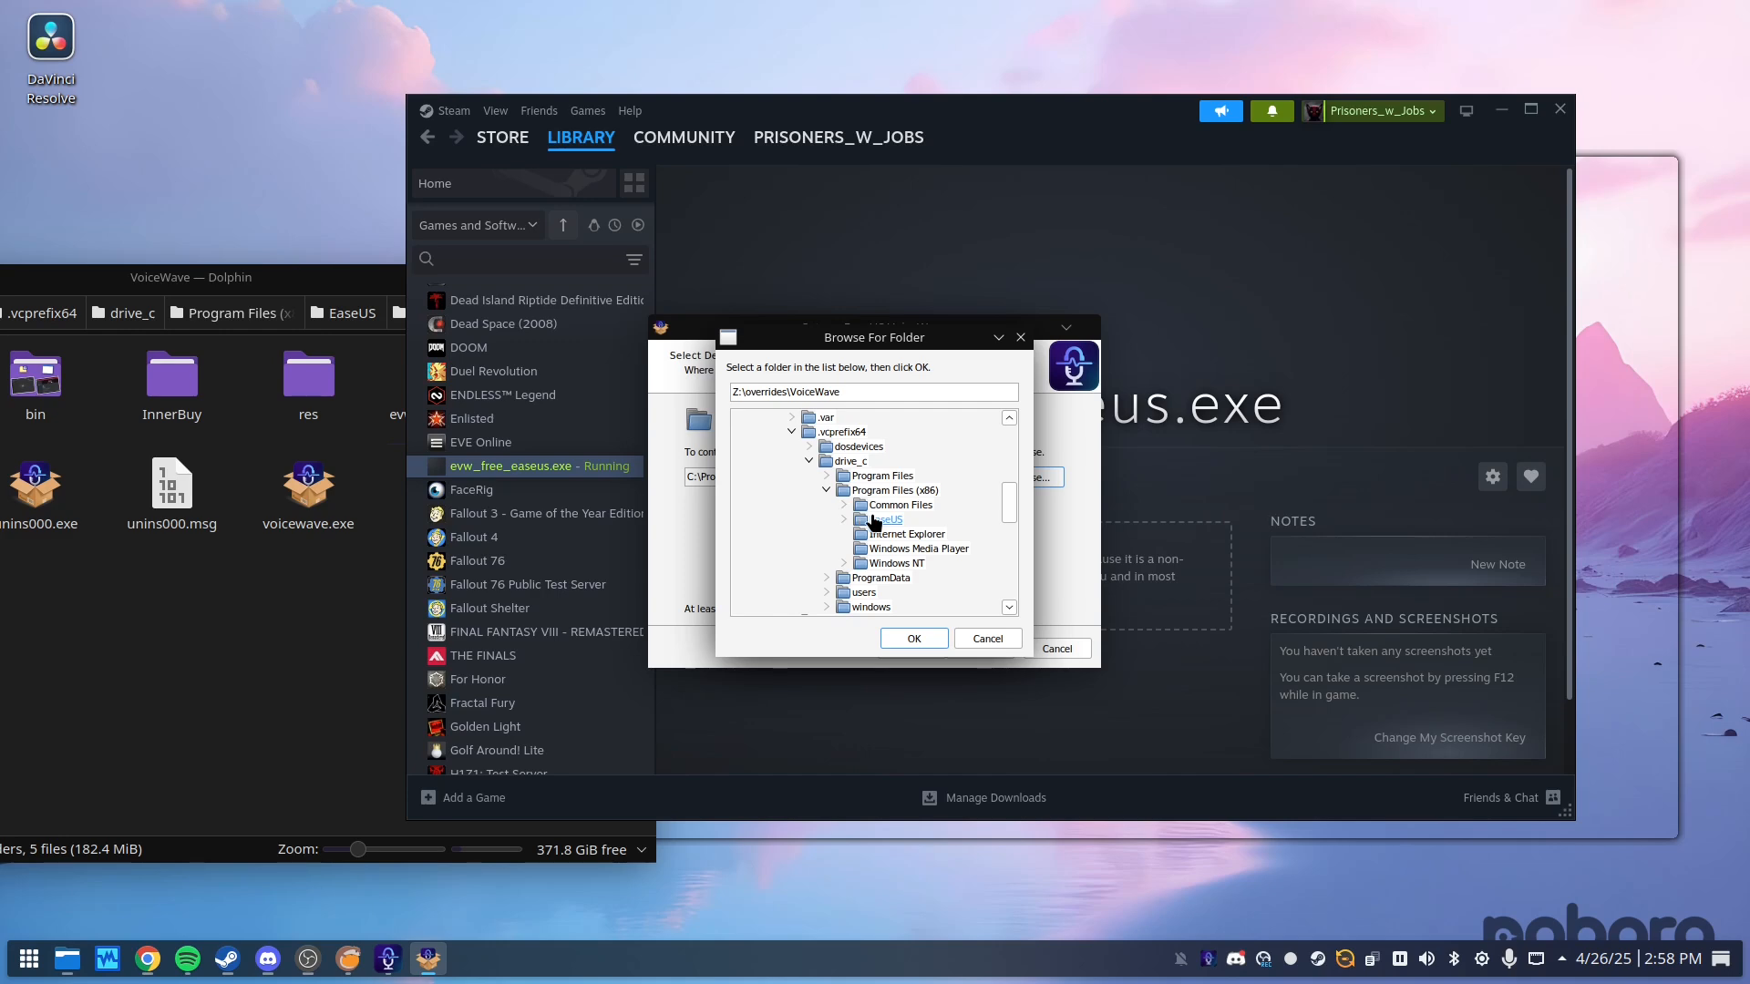
left_click(870, 522)
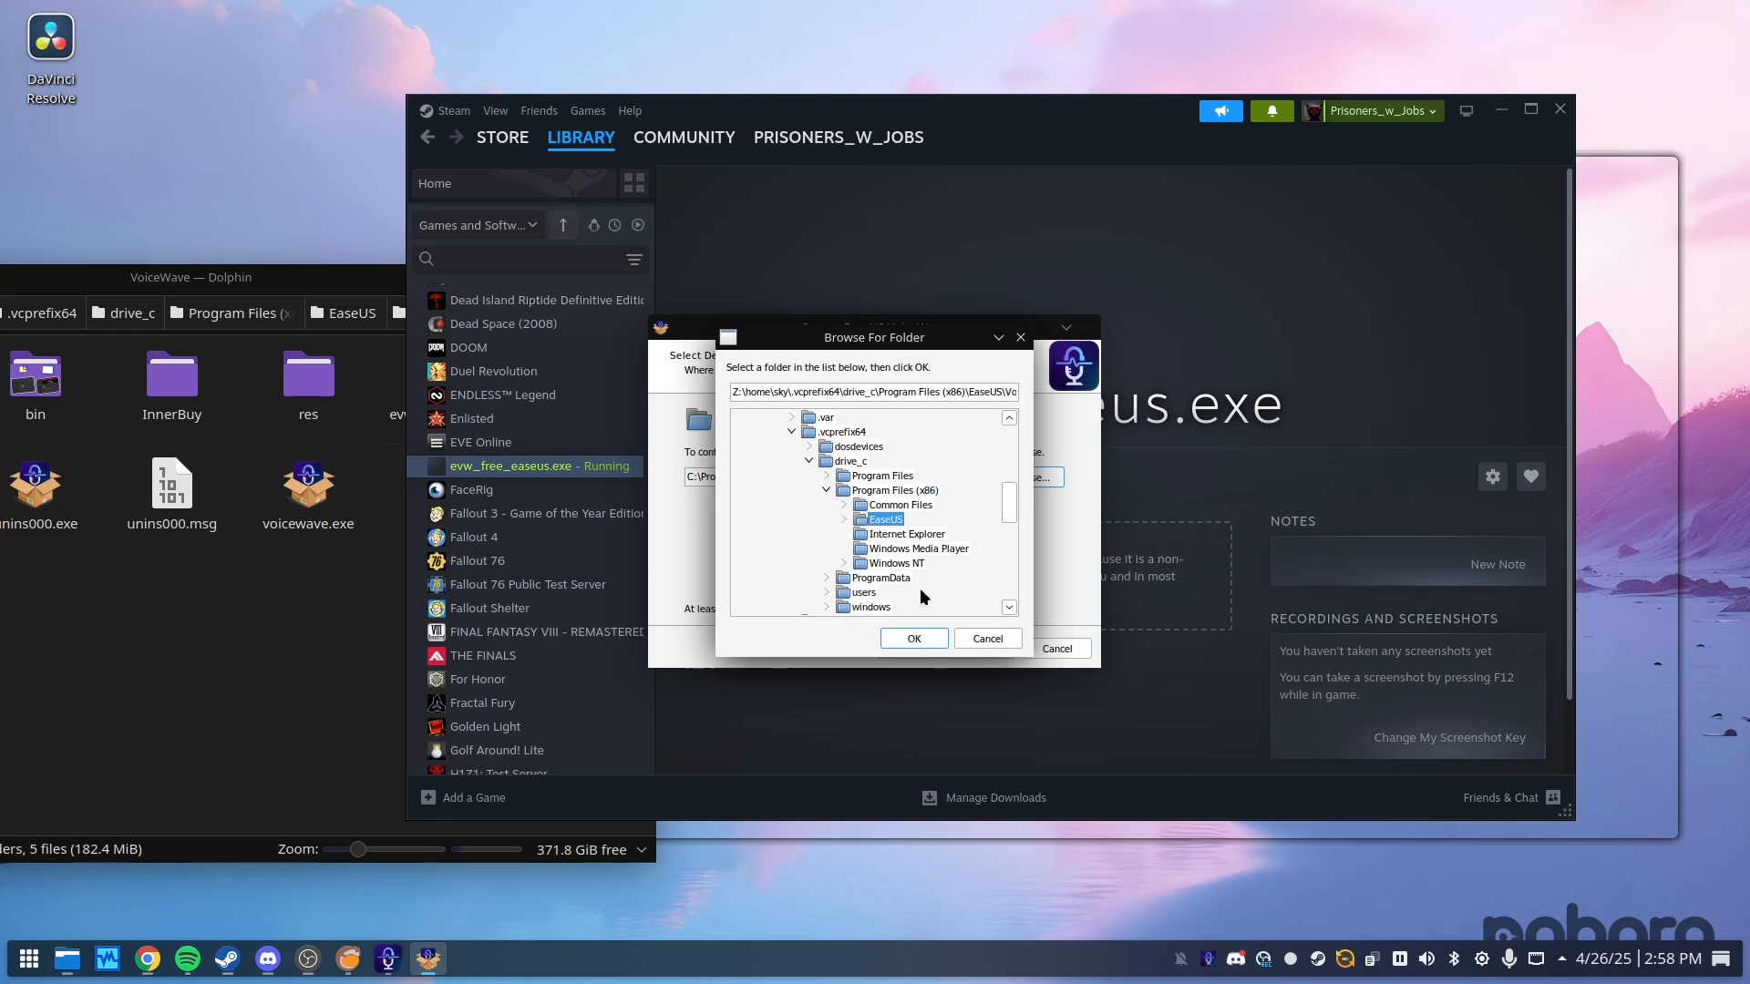
- In Dolphin, look through the EaseUS and Program Files (x86) folders and check the options for creating a new folder
left_click(211, 692)
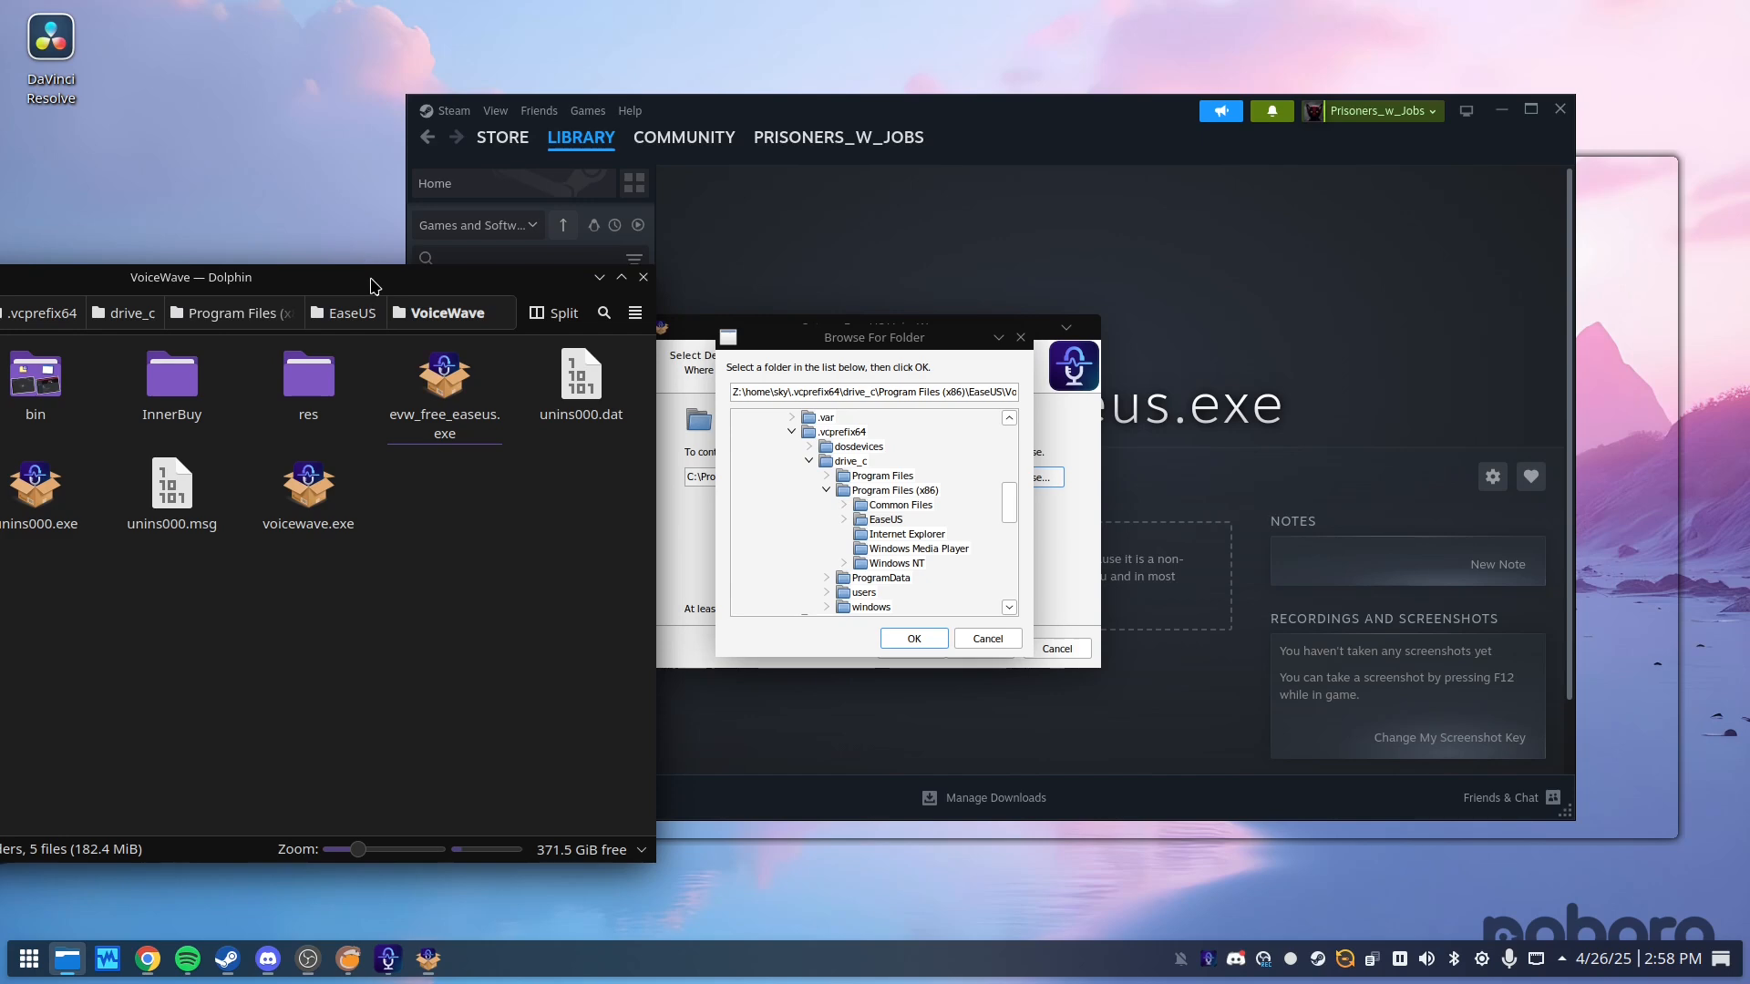
left_click_drag(369, 279, 481, 263)
left_click(463, 303)
right_click(409, 445)
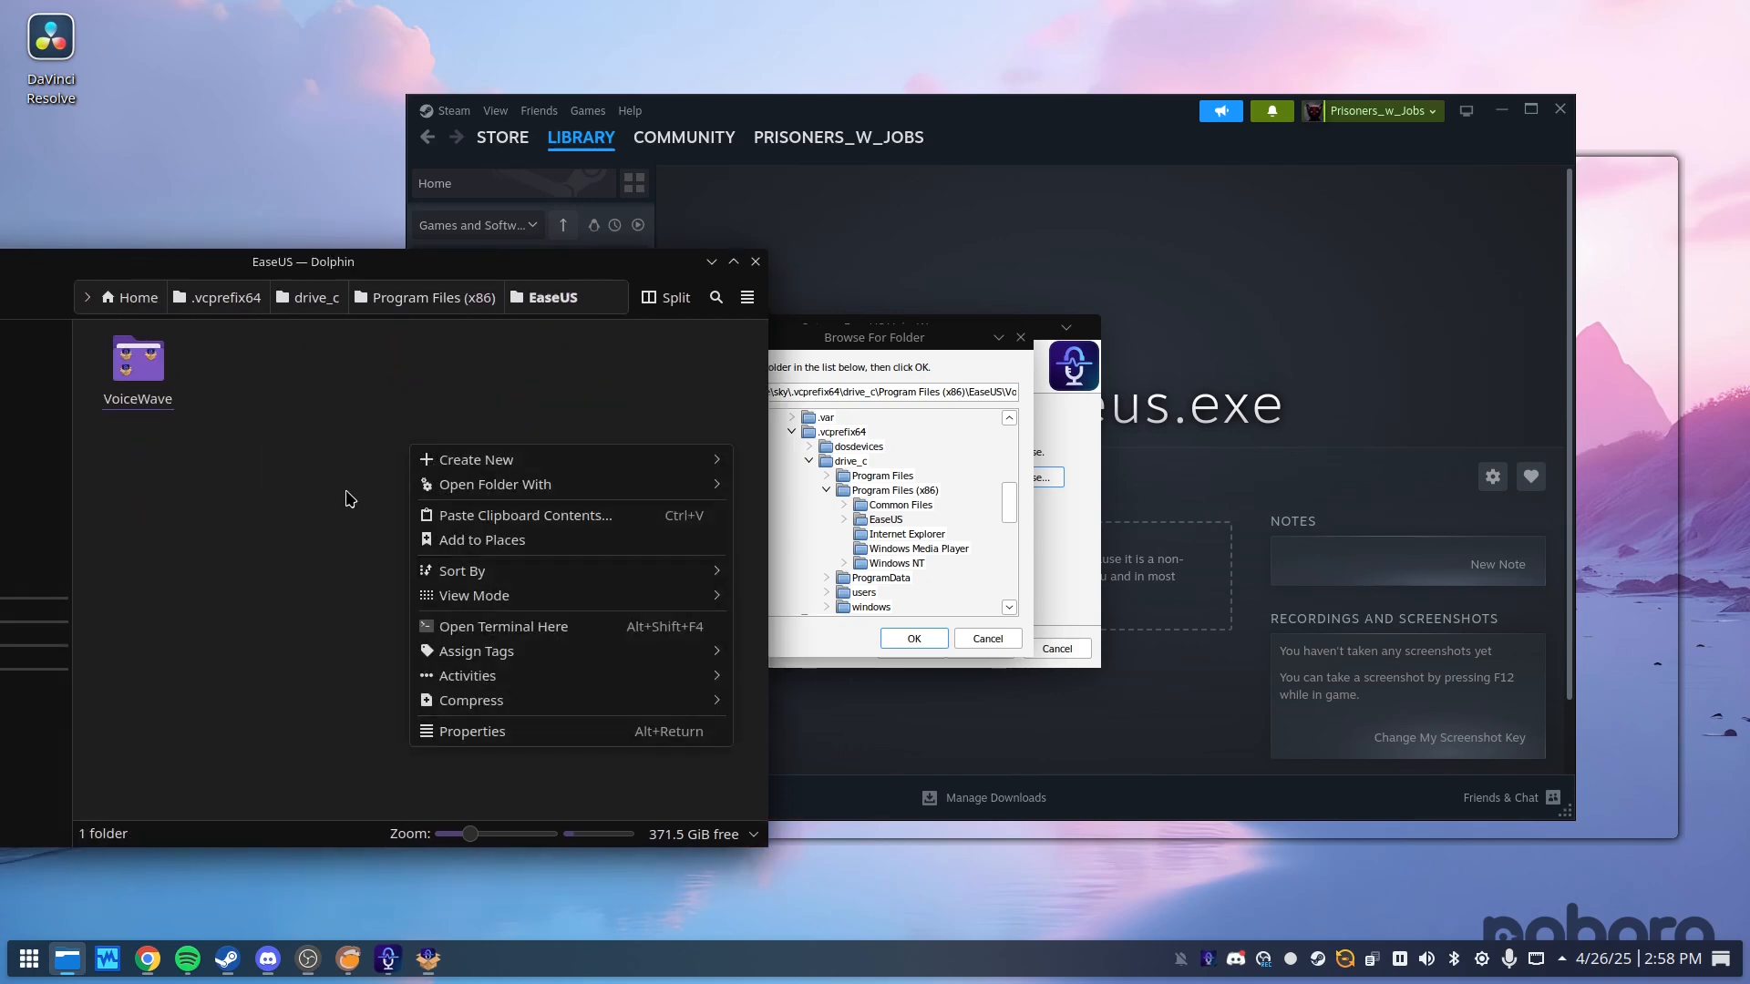
left_click(348, 511)
right_click(401, 446)
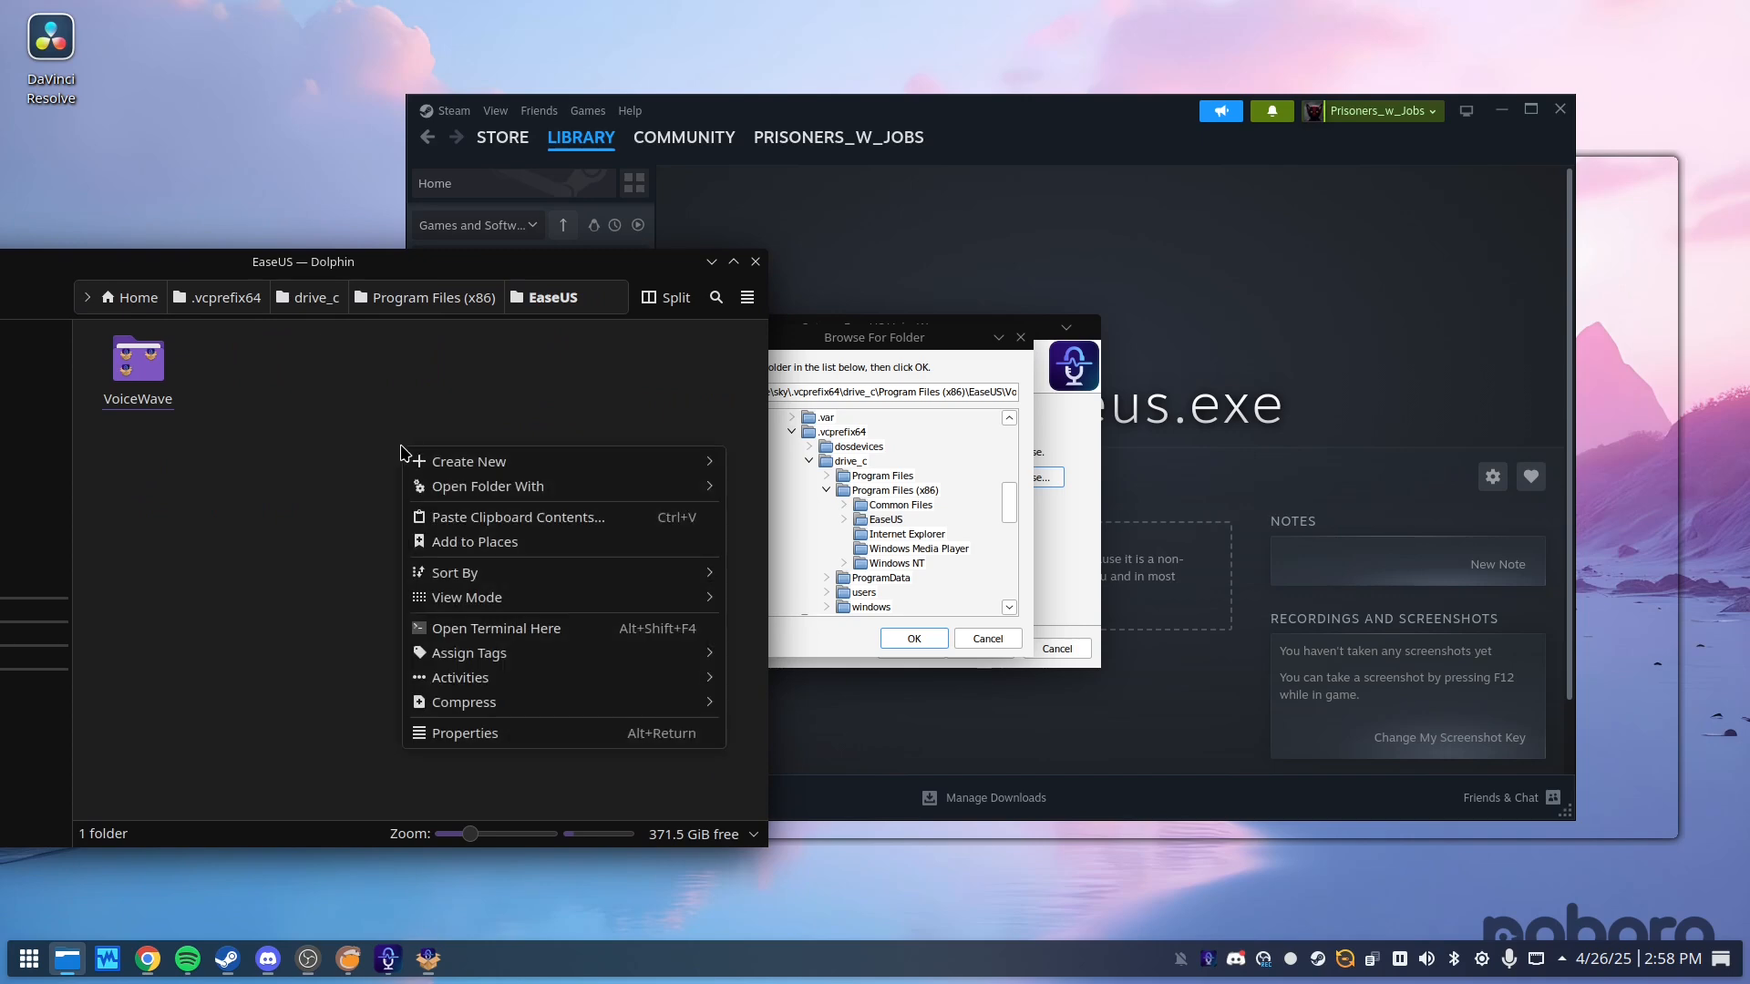
left_click(453, 302)
left_click(443, 303)
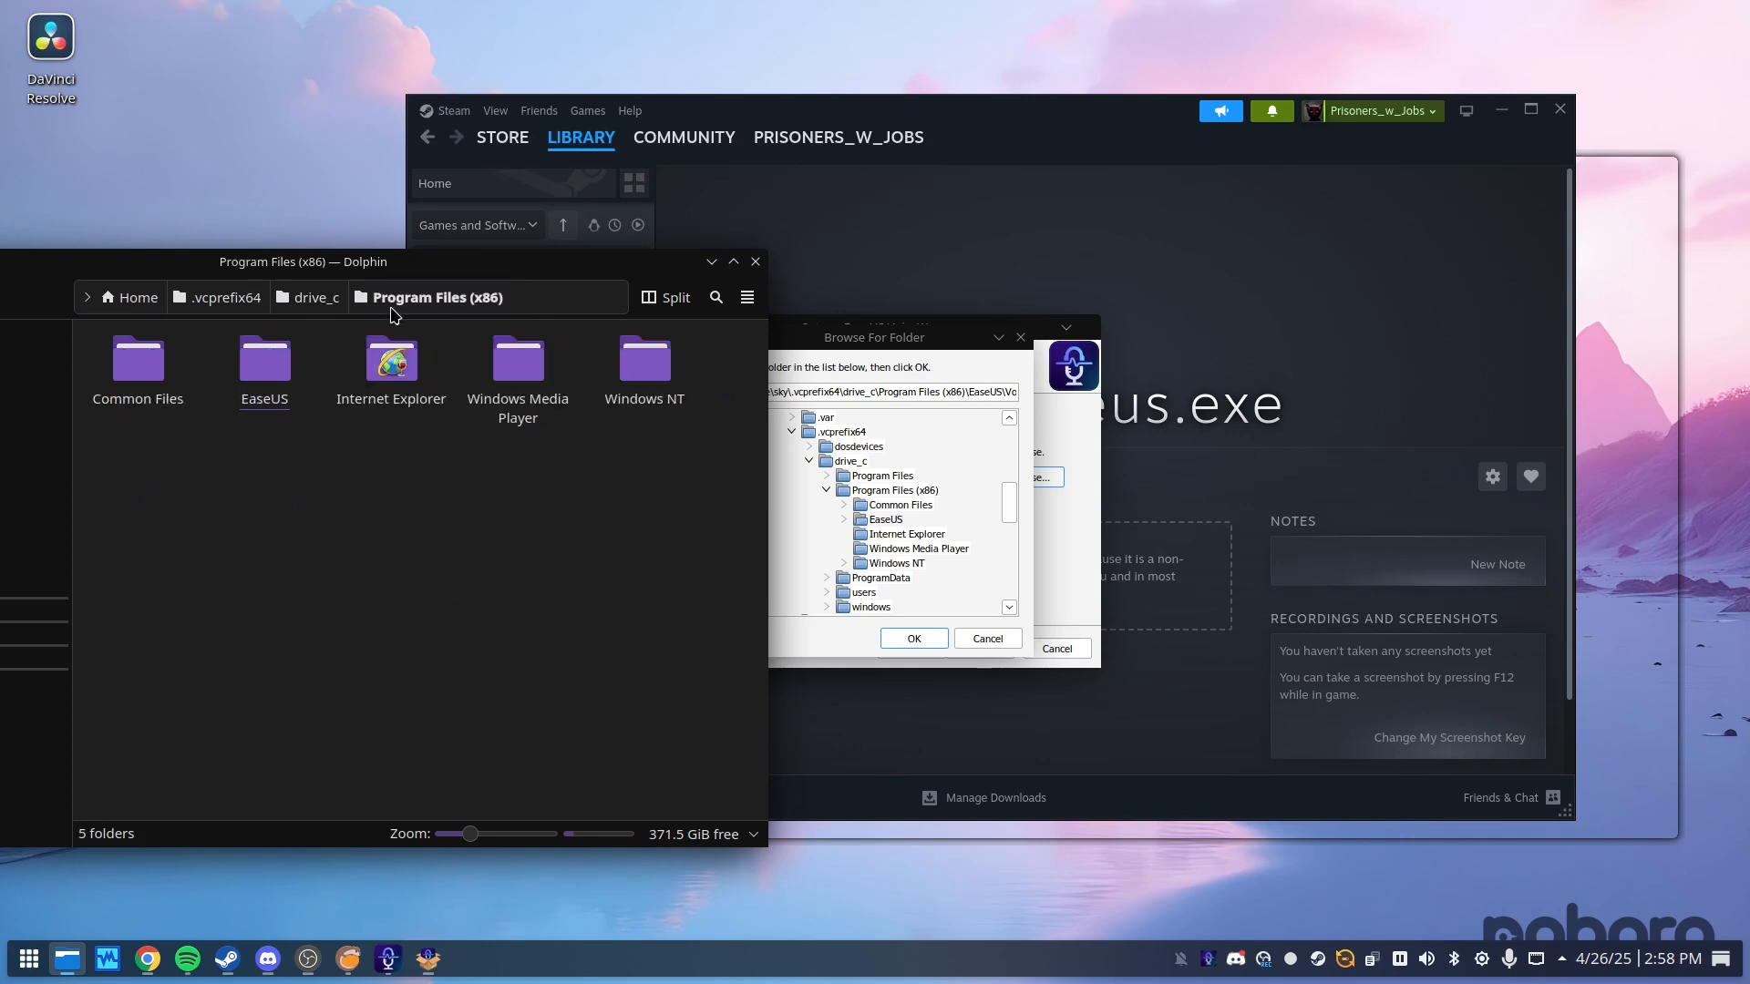
right_click(283, 464)
mouse_move(393, 472)
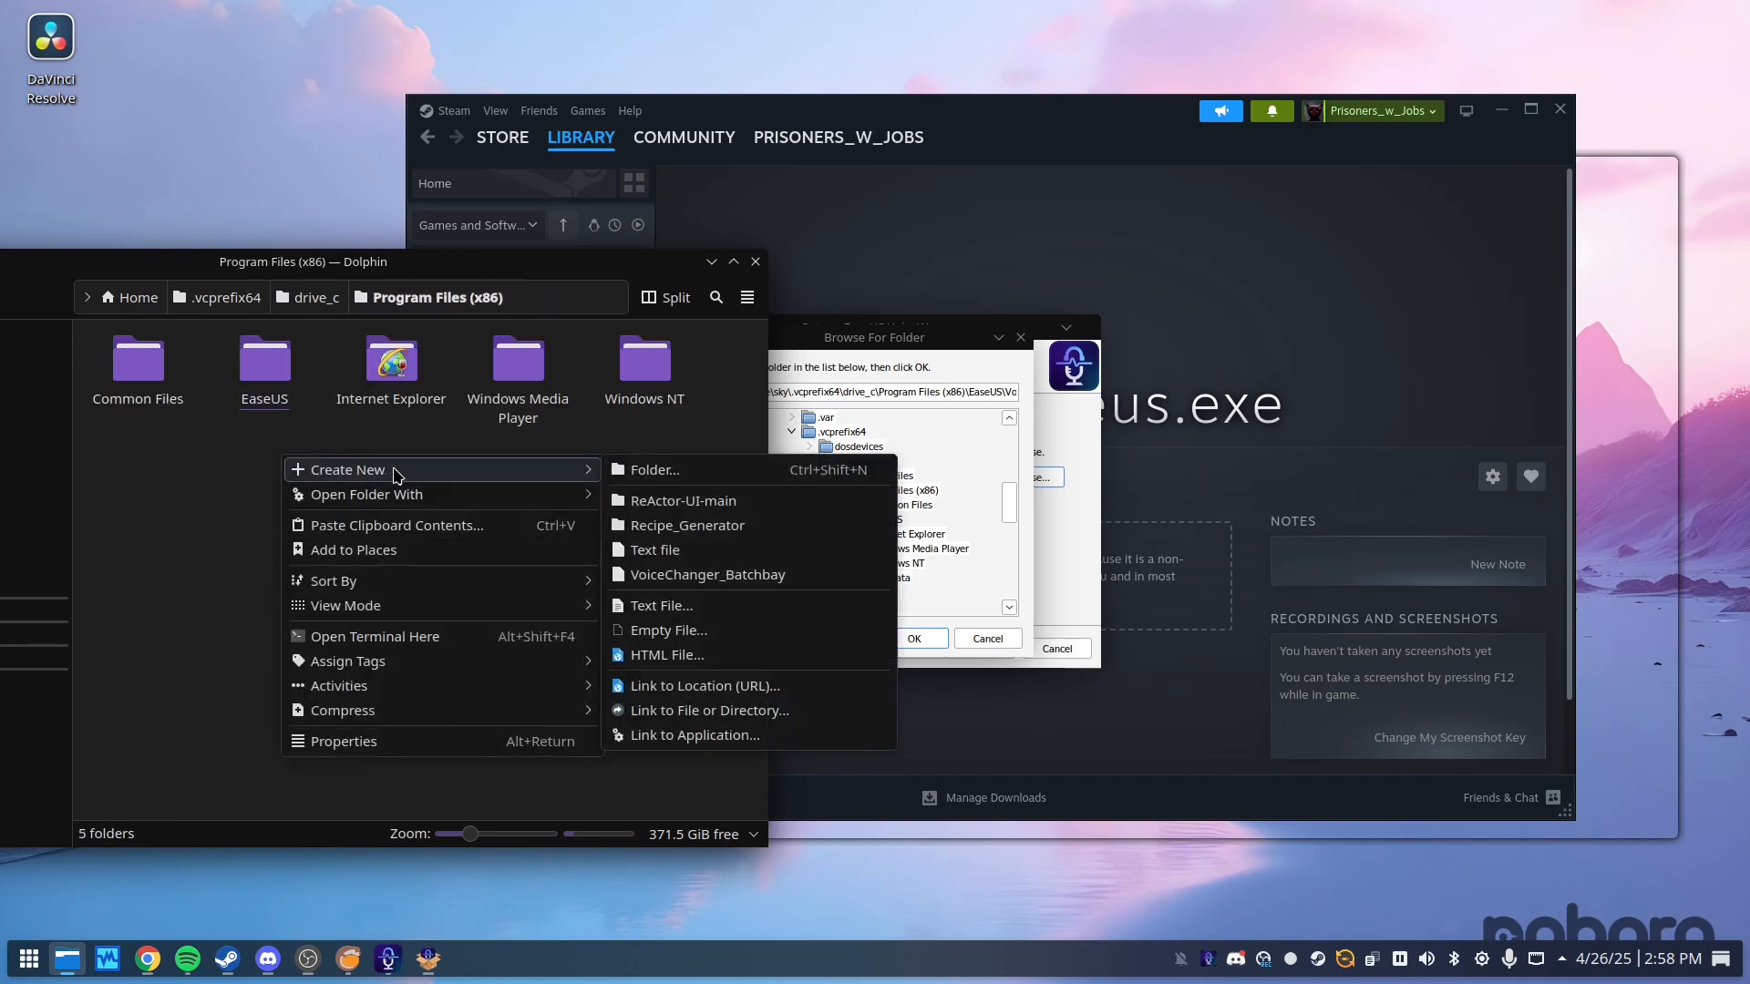
left_click(213, 527)
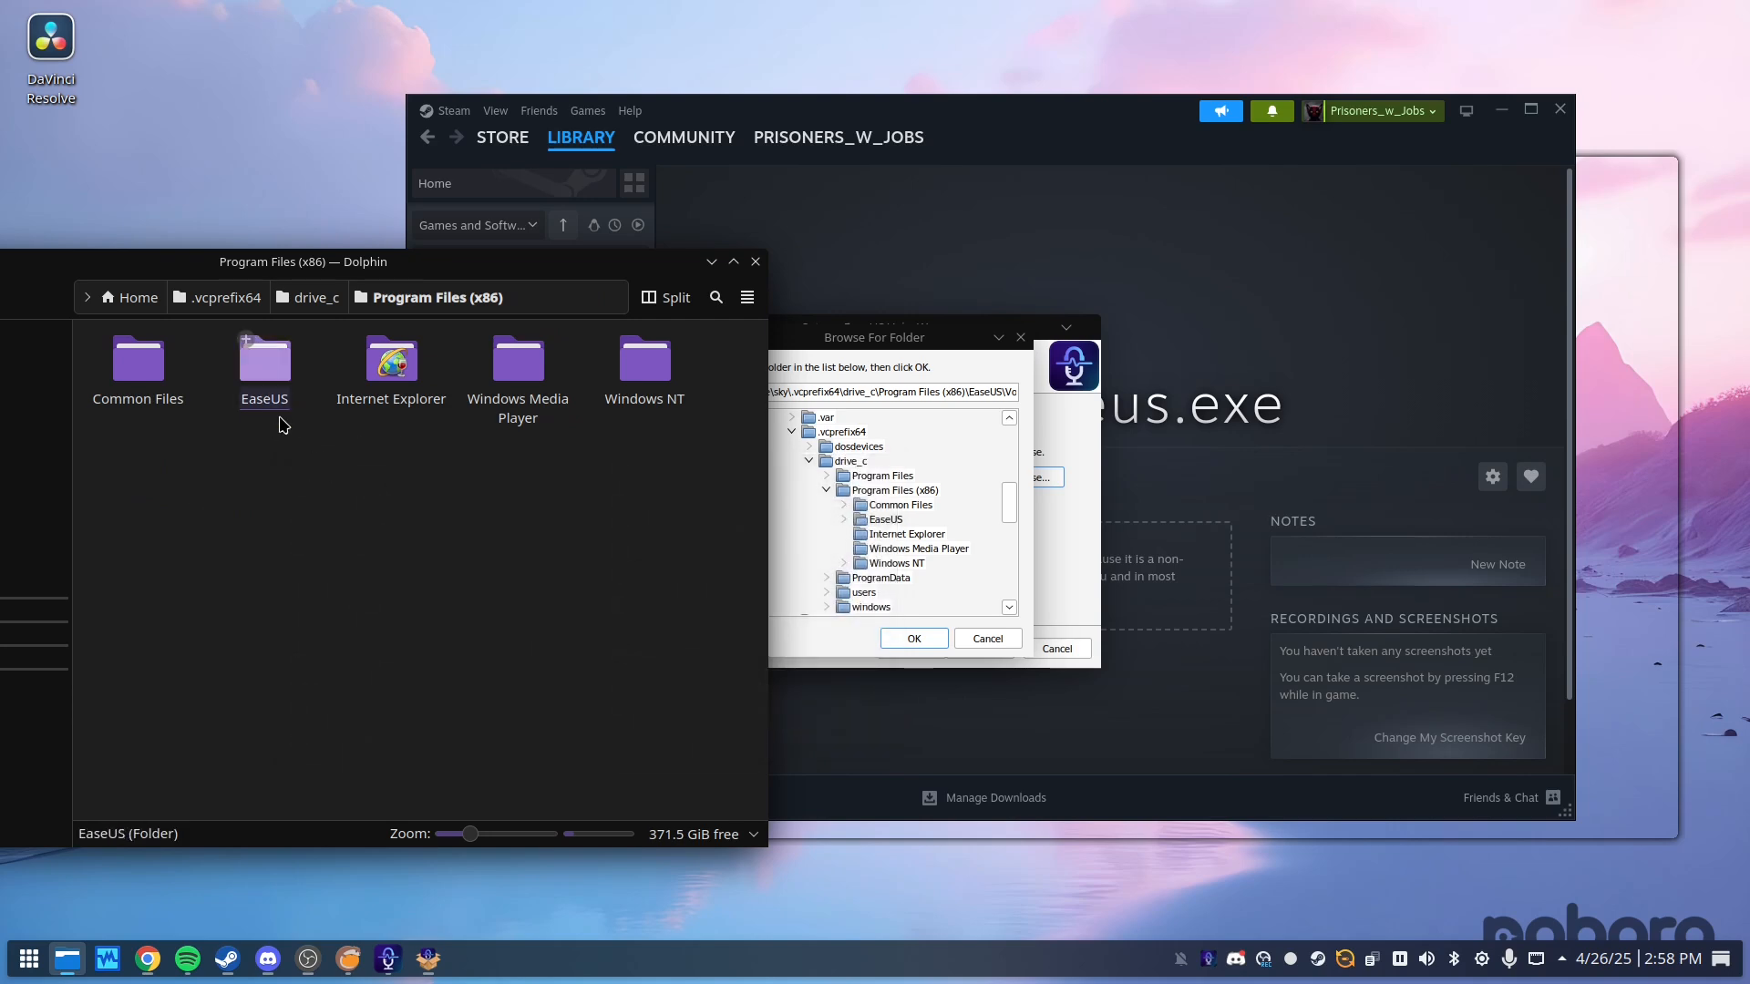
double_click(275, 374)
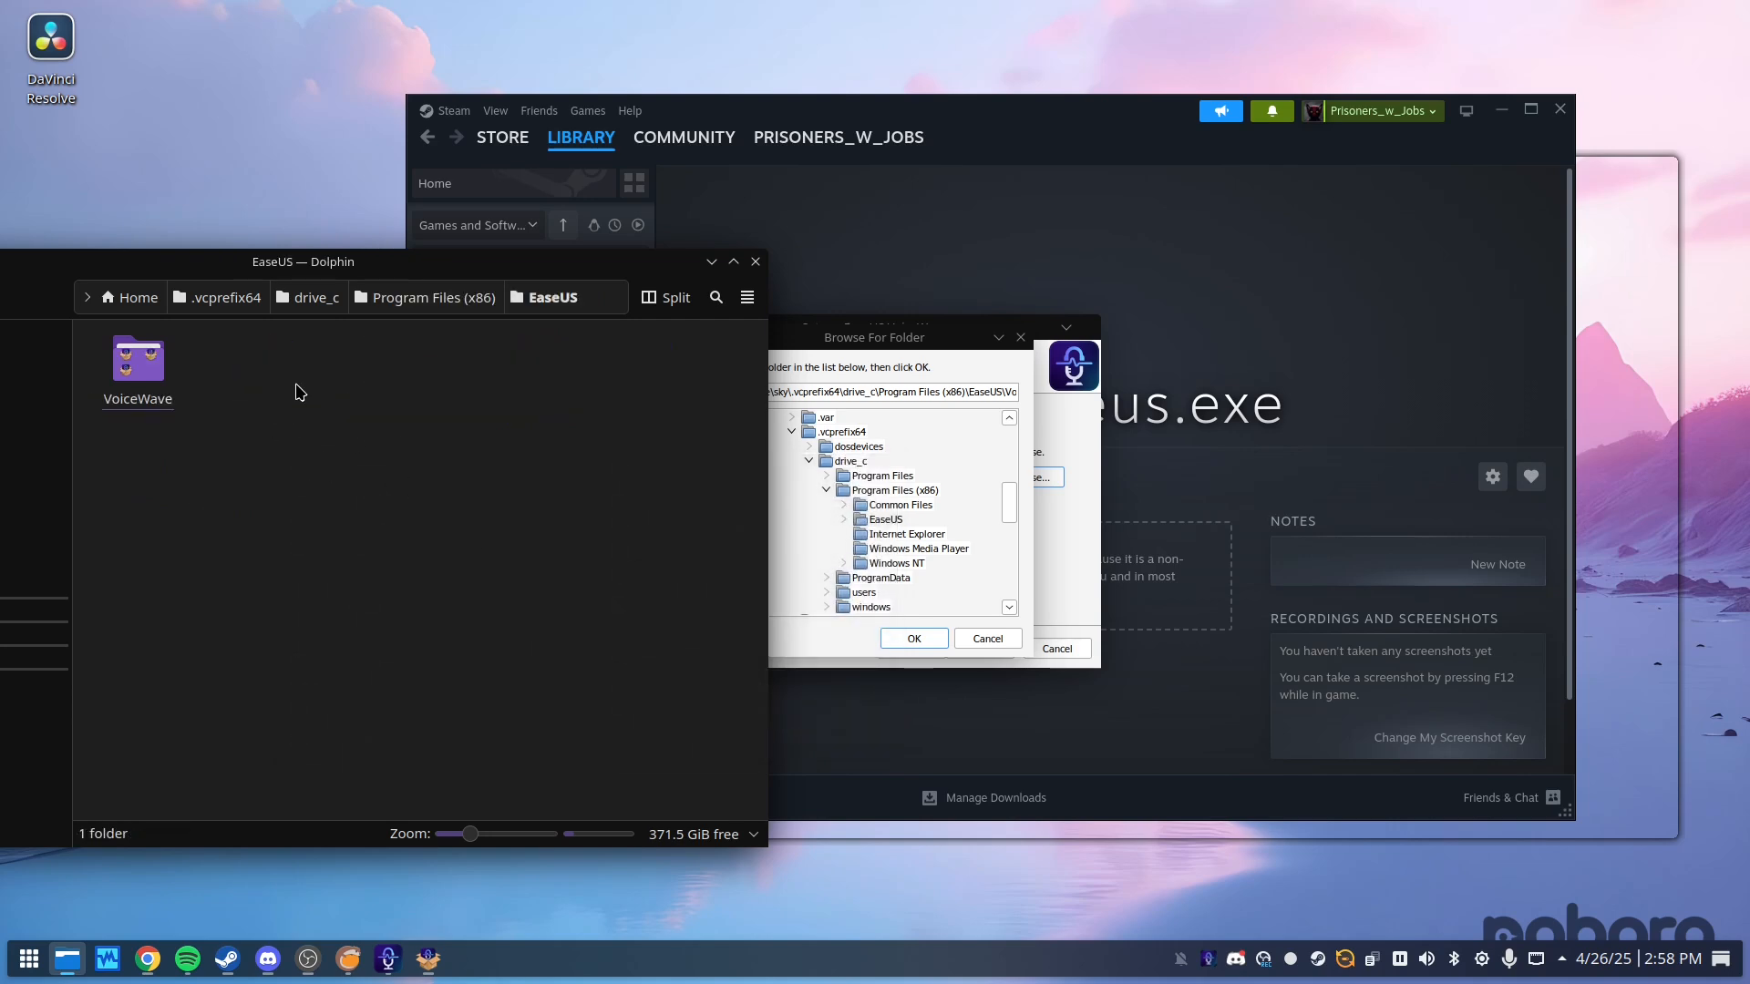
- Accept the EaseUS folder as the install destination, and exit the VoiceWave setup without installing
left_click(886, 521)
left_click(939, 643)
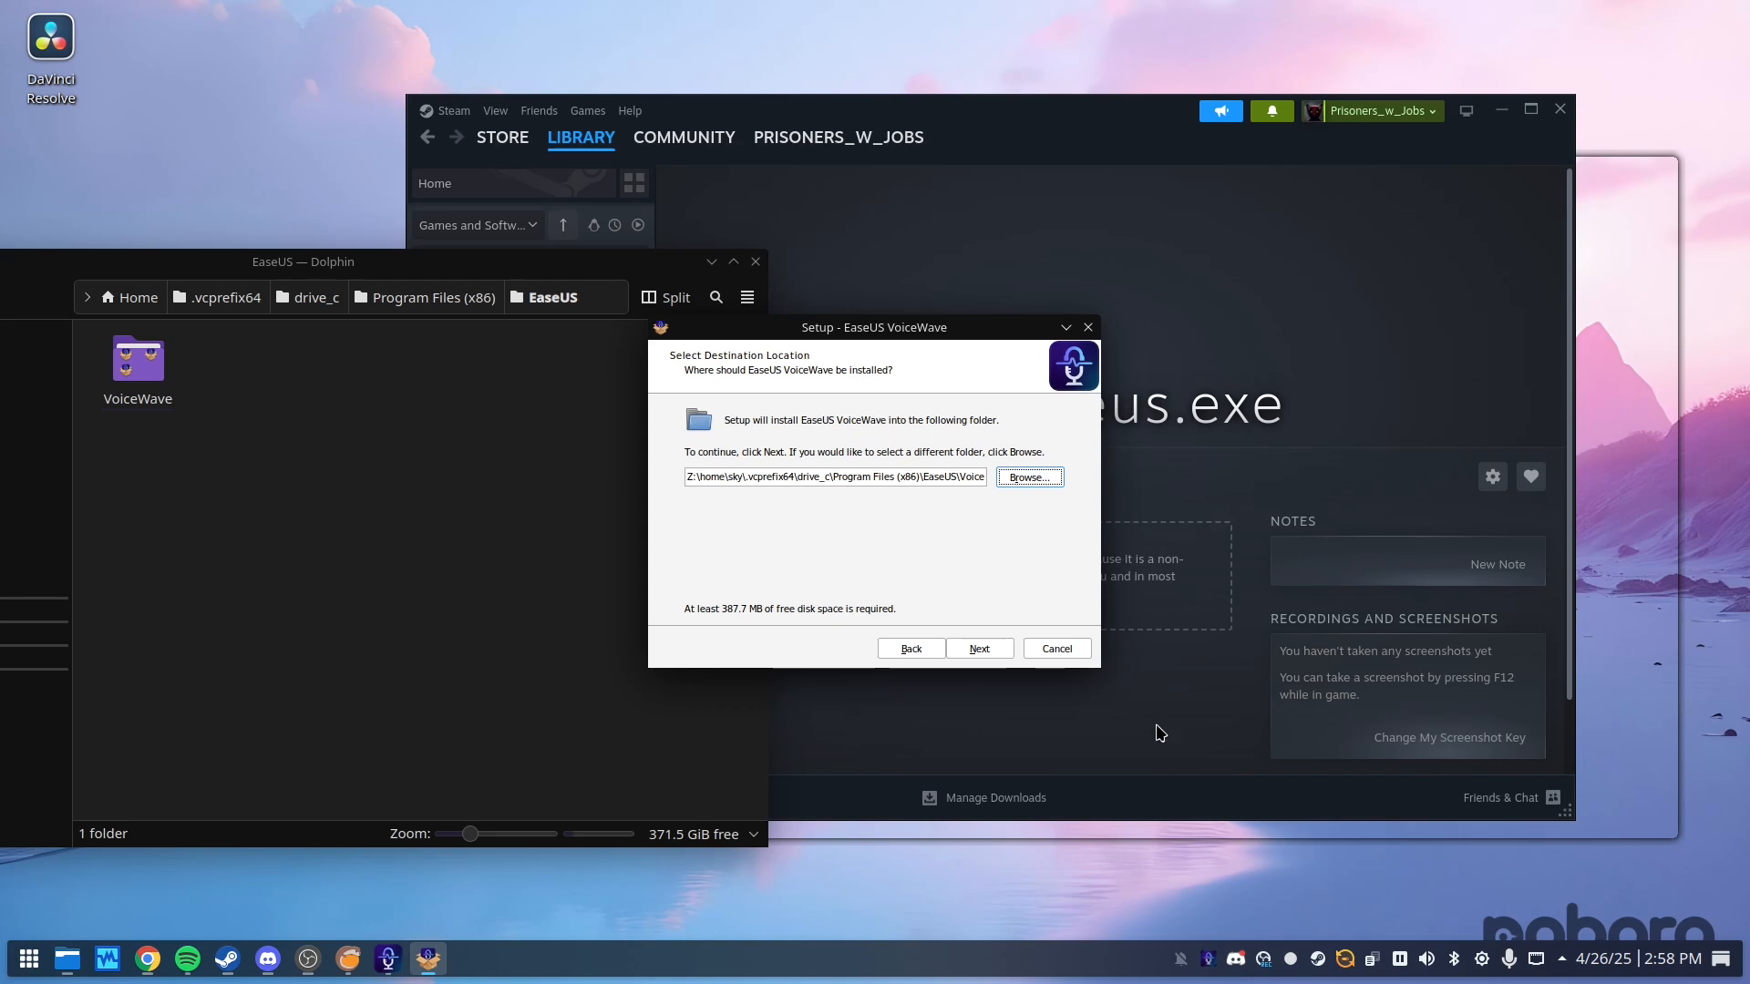
left_click(1089, 328)
left_click(845, 551)
- Open the VoiceWave folder in Dolphin and stop the running evw_free_easeus.exe in Steam
left_click(242, 461)
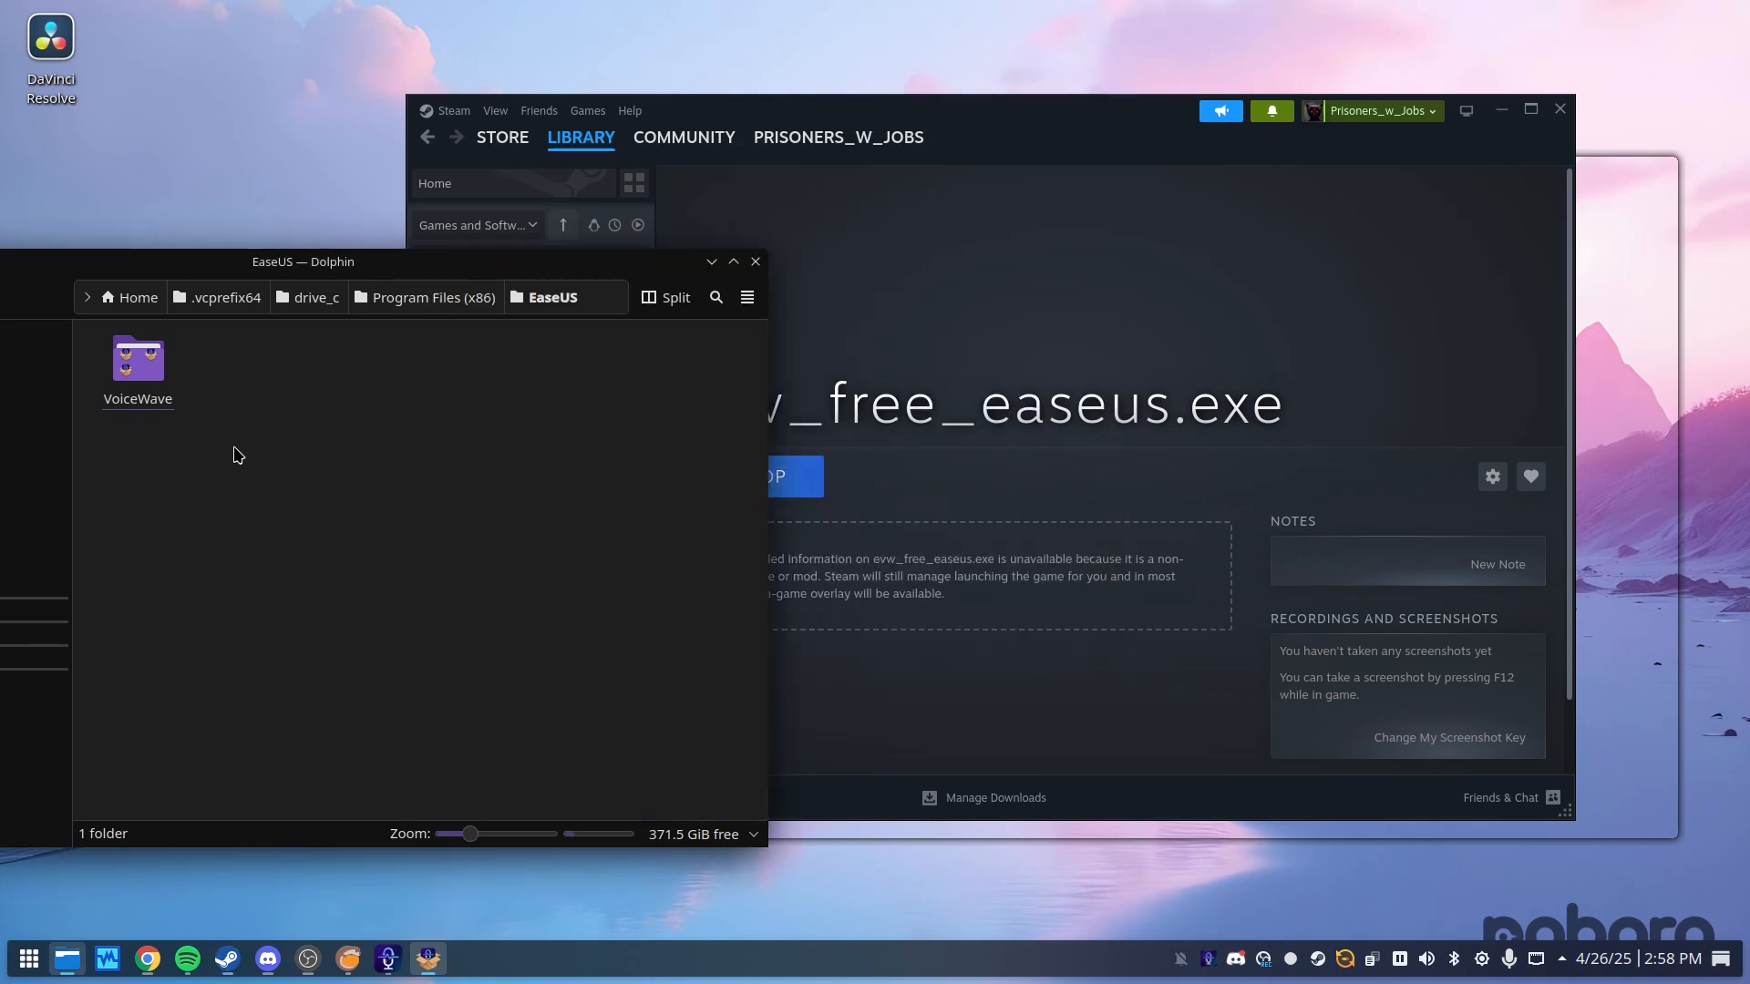
double_click(138, 363)
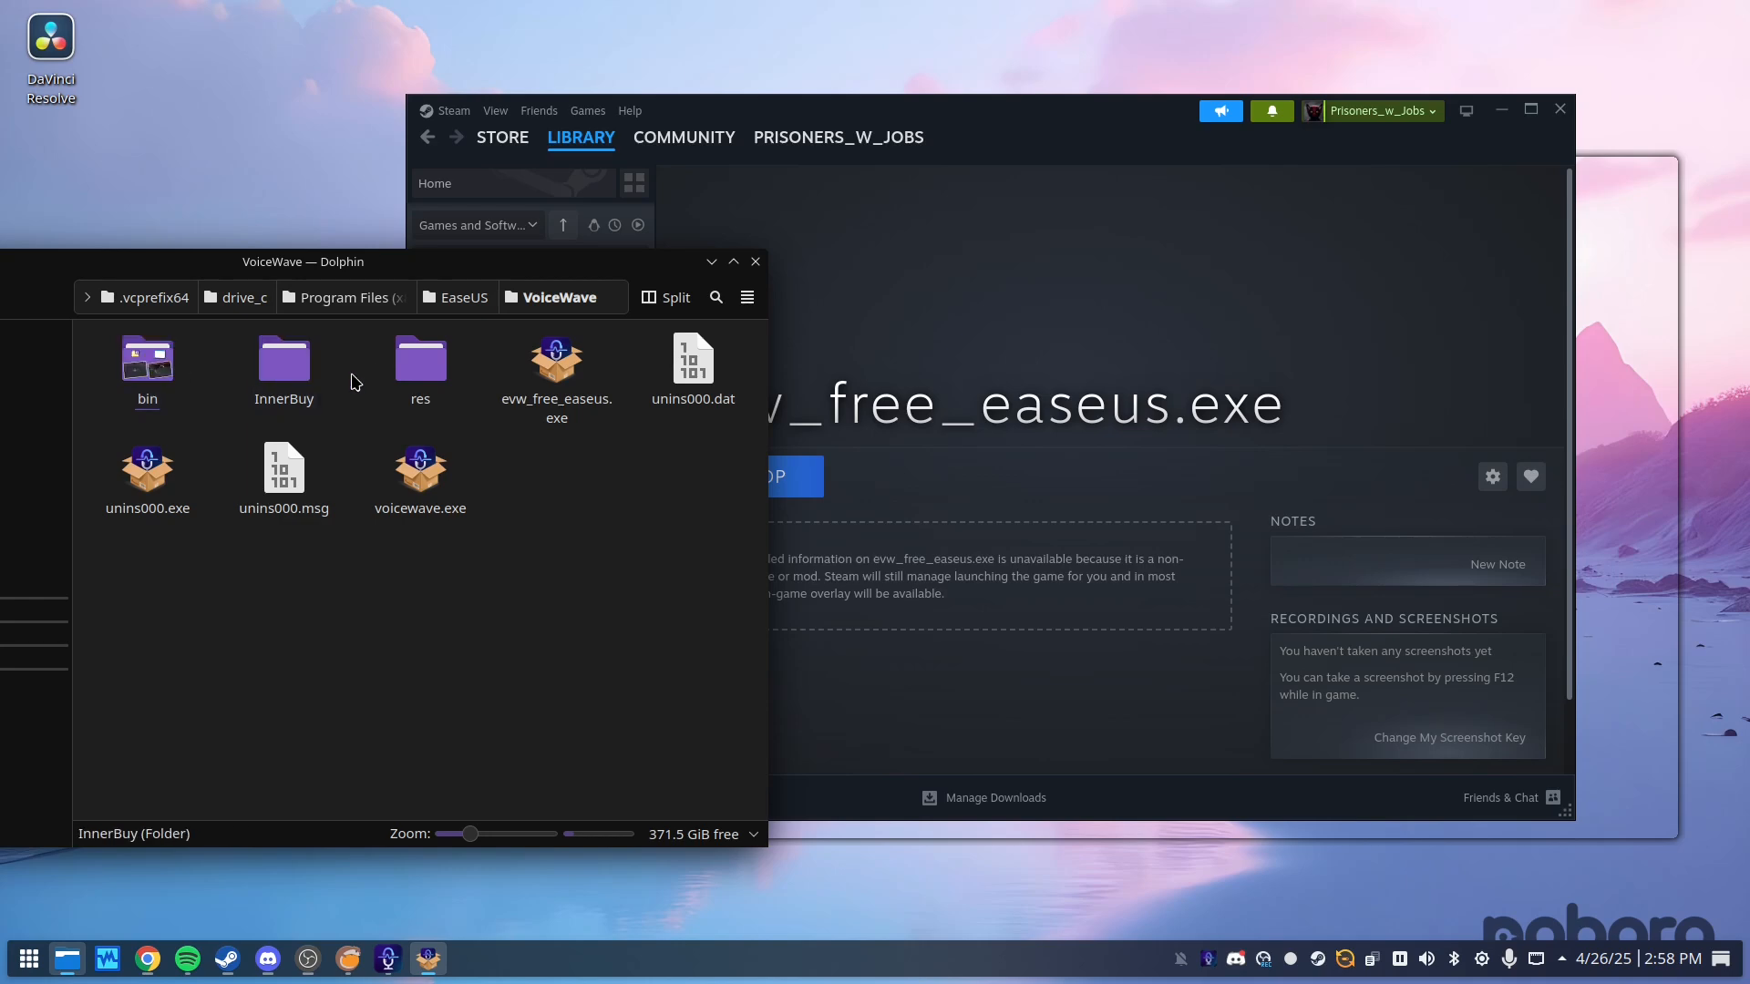
left_click(1025, 736)
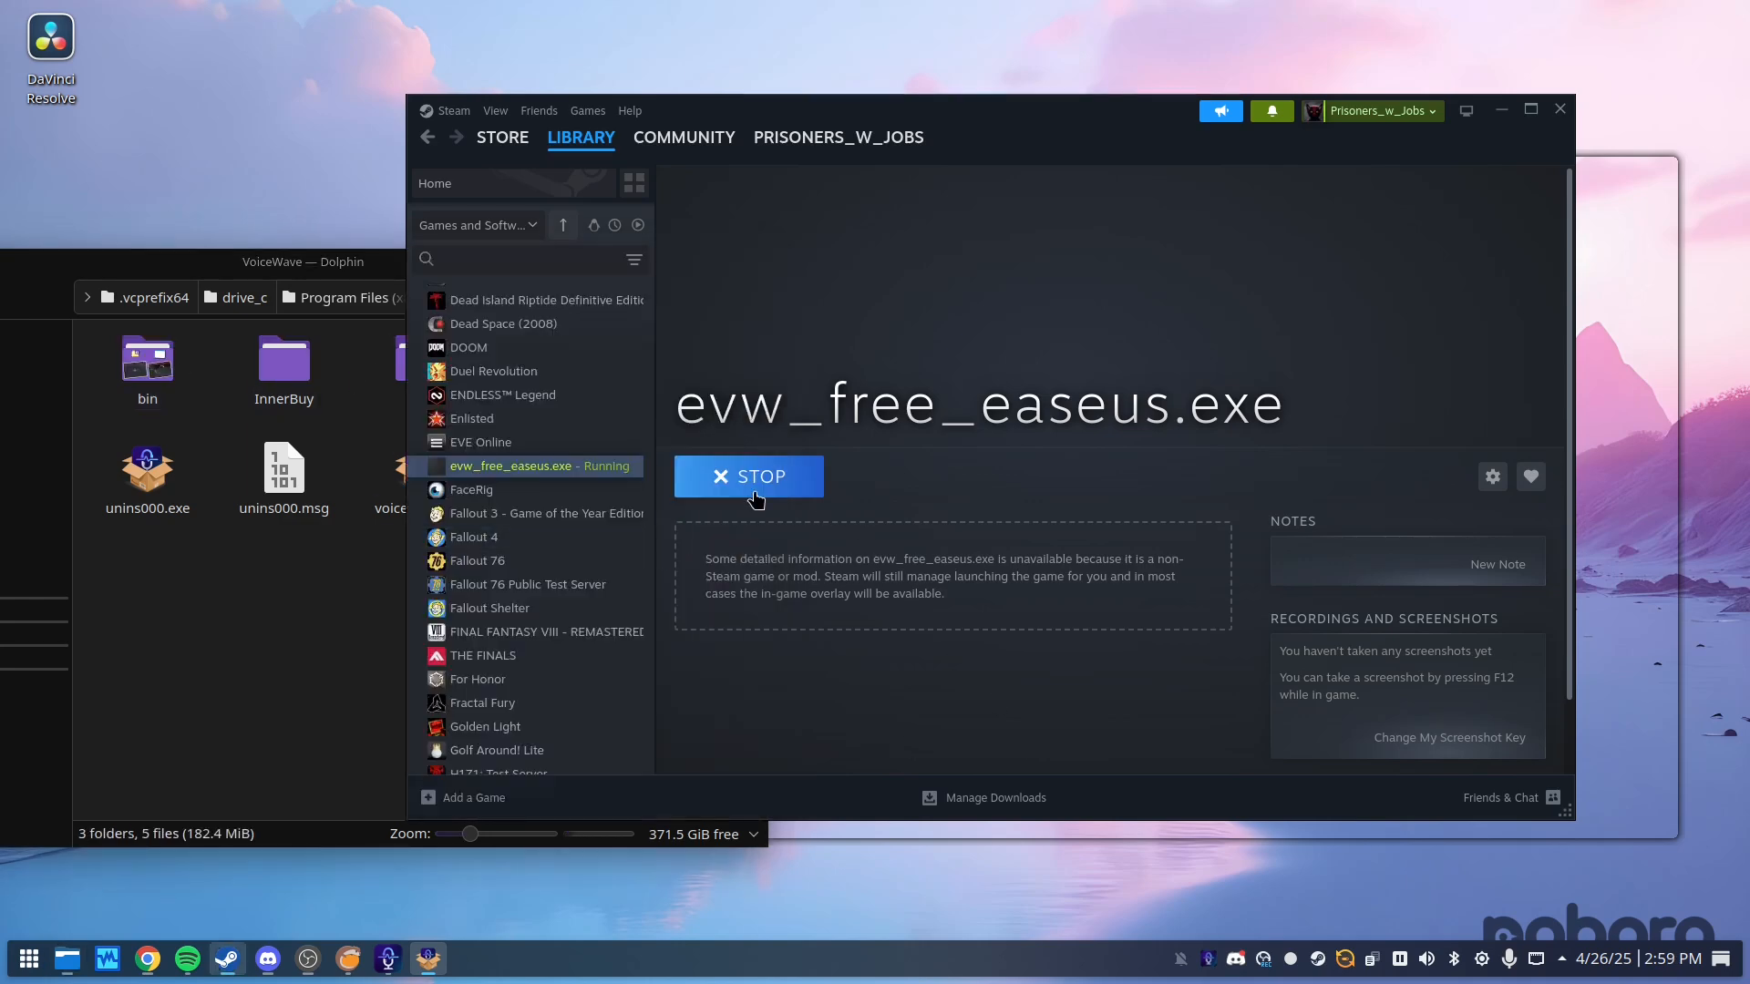
left_click(742, 483)
left_click(1003, 504)
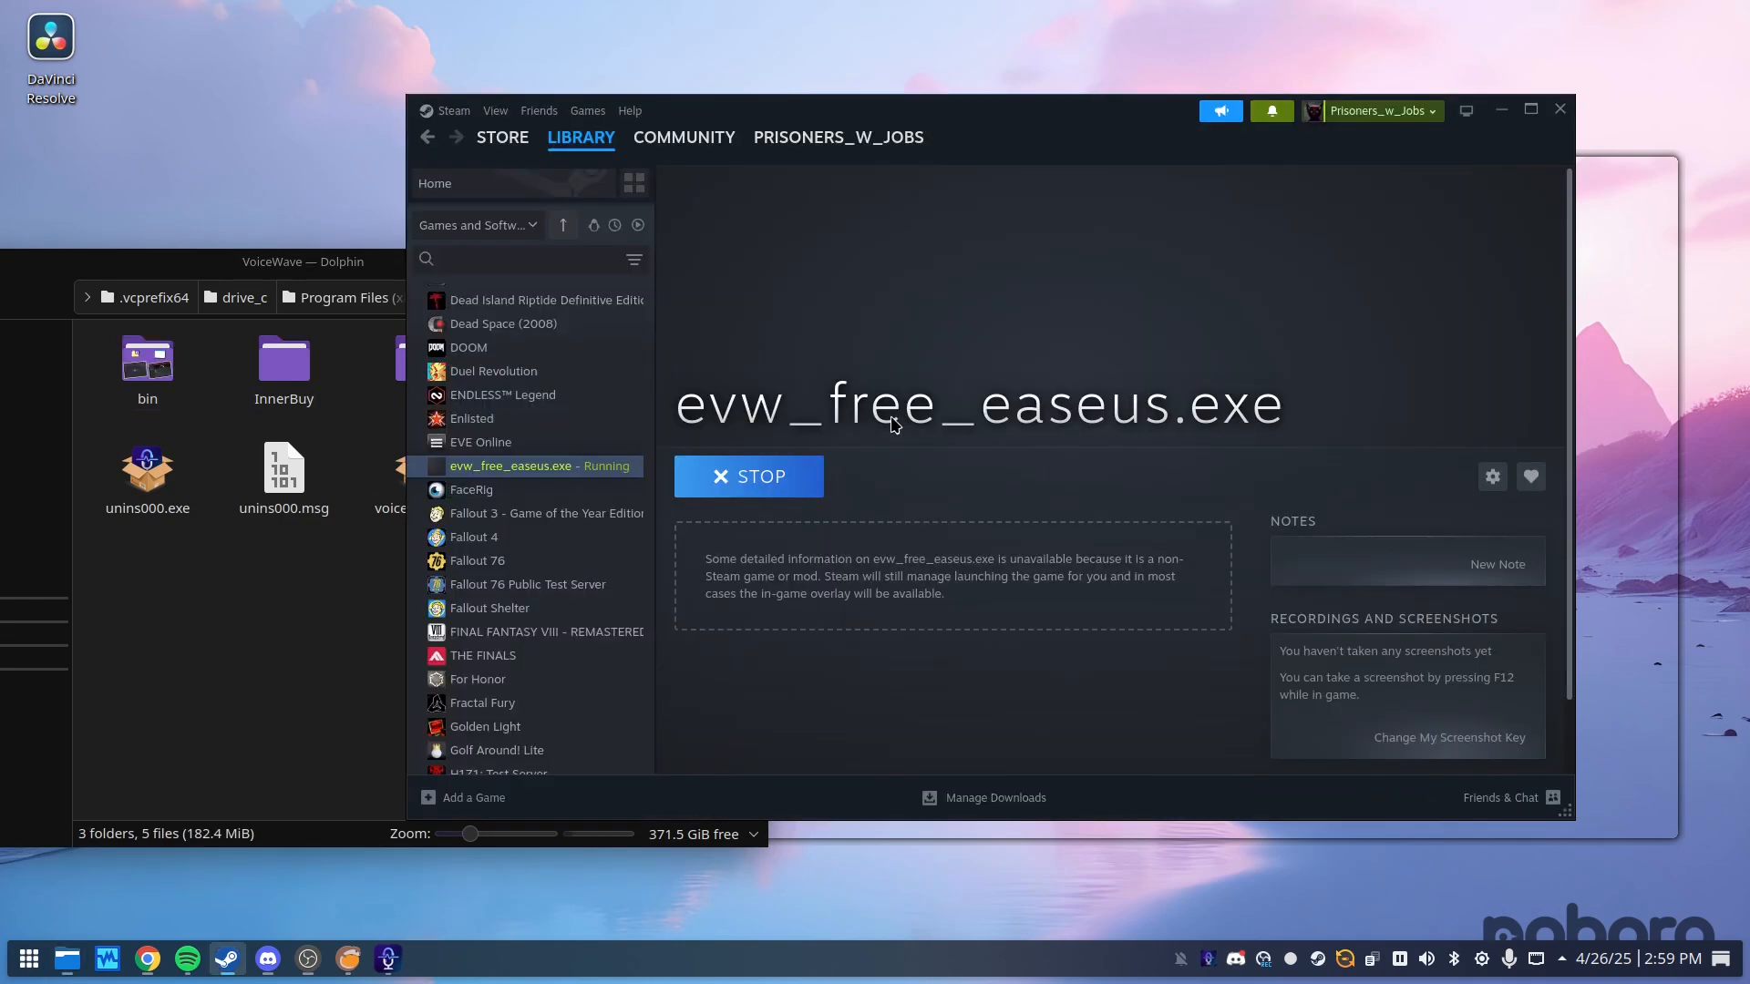
- Open the management options for evw_free_easeus.exe, close the Steam window, and bring up the running EaseUS VoiceWave
right_click(548, 468)
mouse_move(627, 583)
left_click(757, 698)
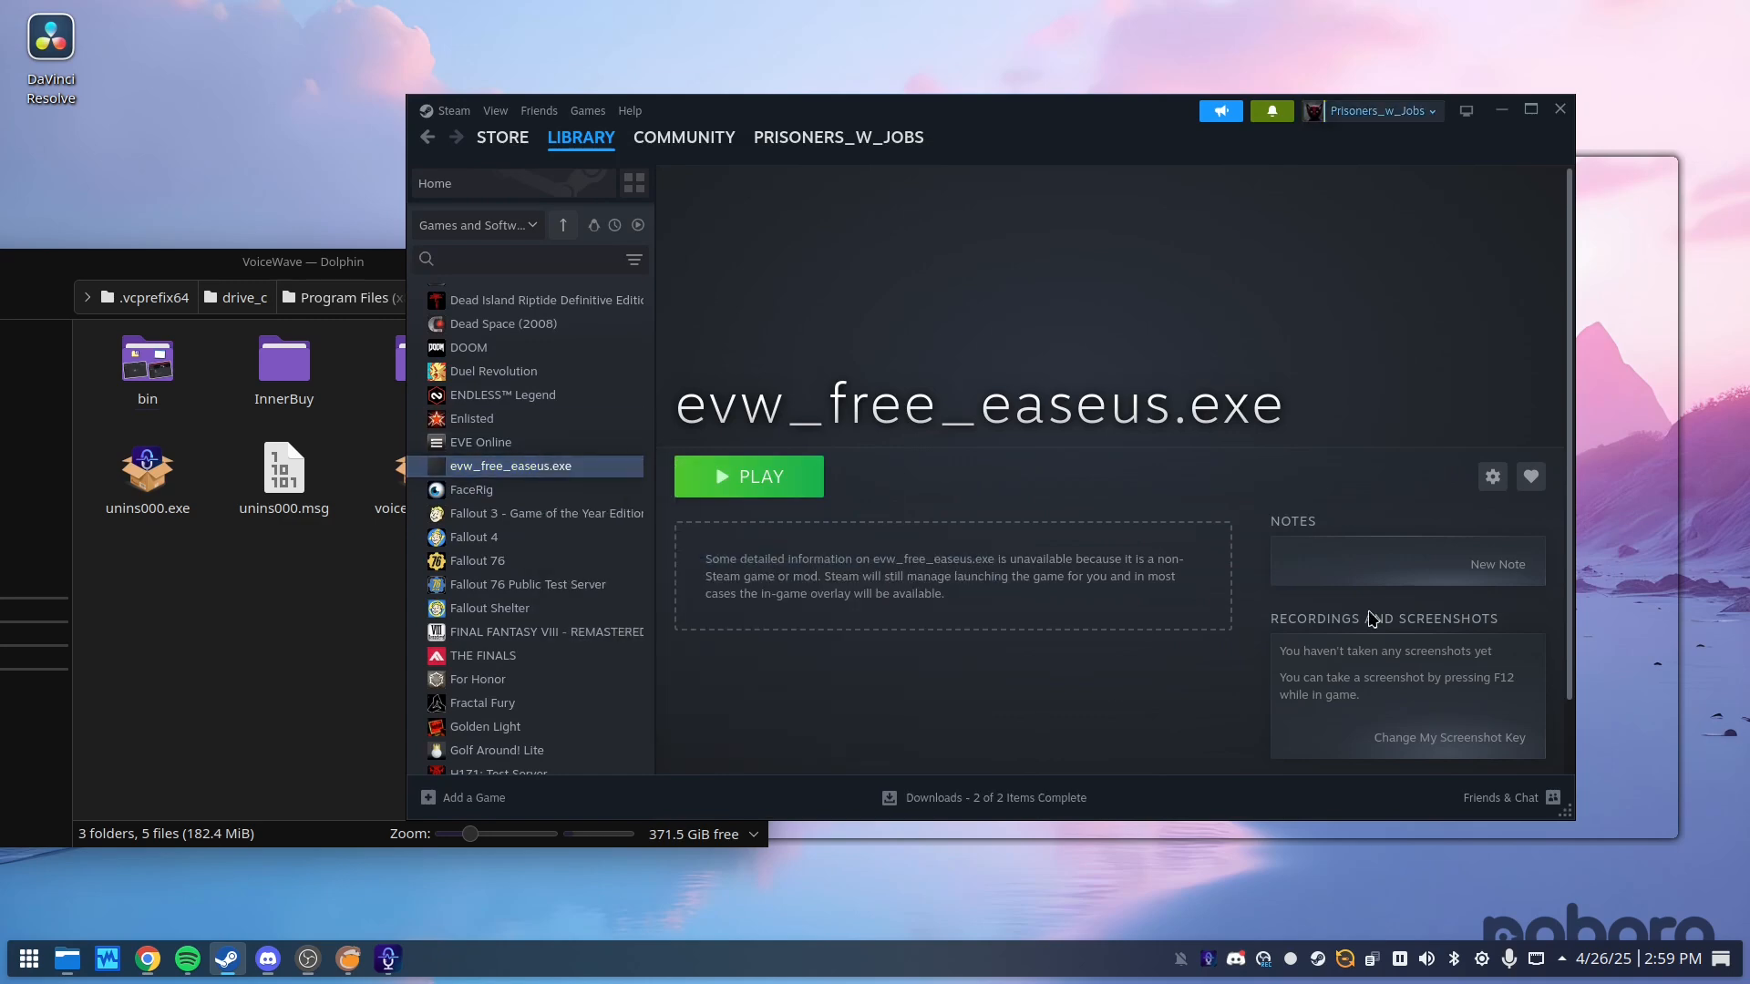
left_click(1560, 109)
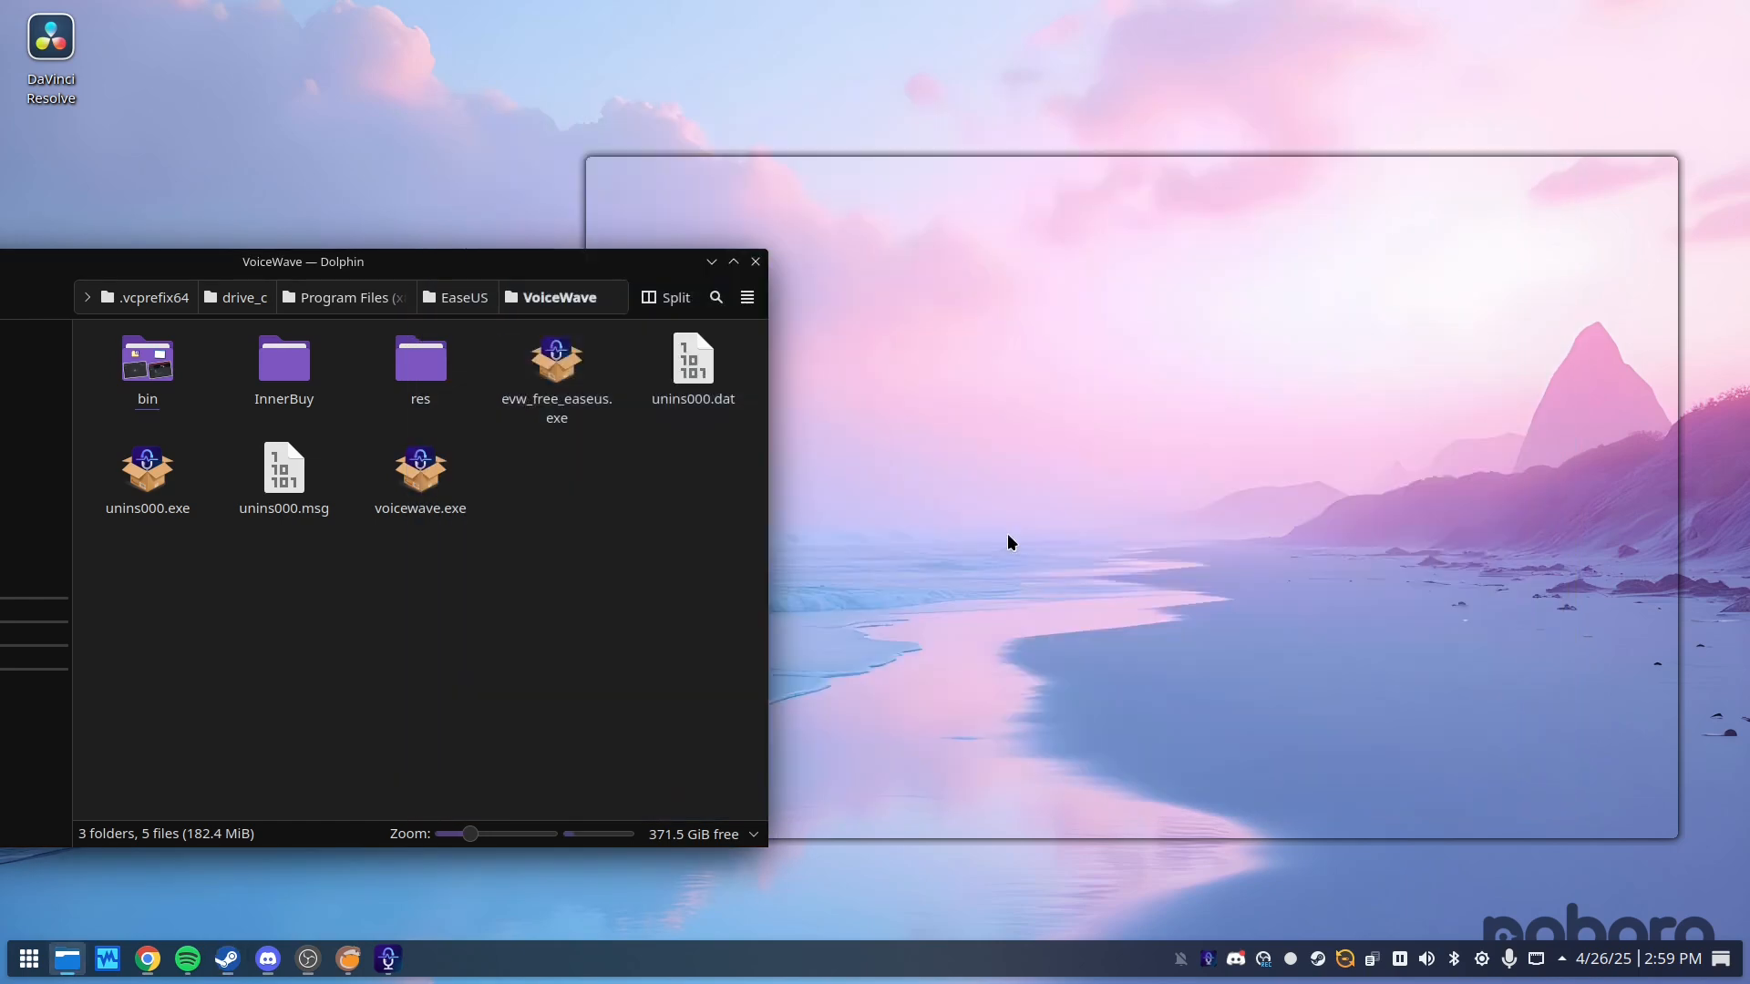
left_click(388, 959)
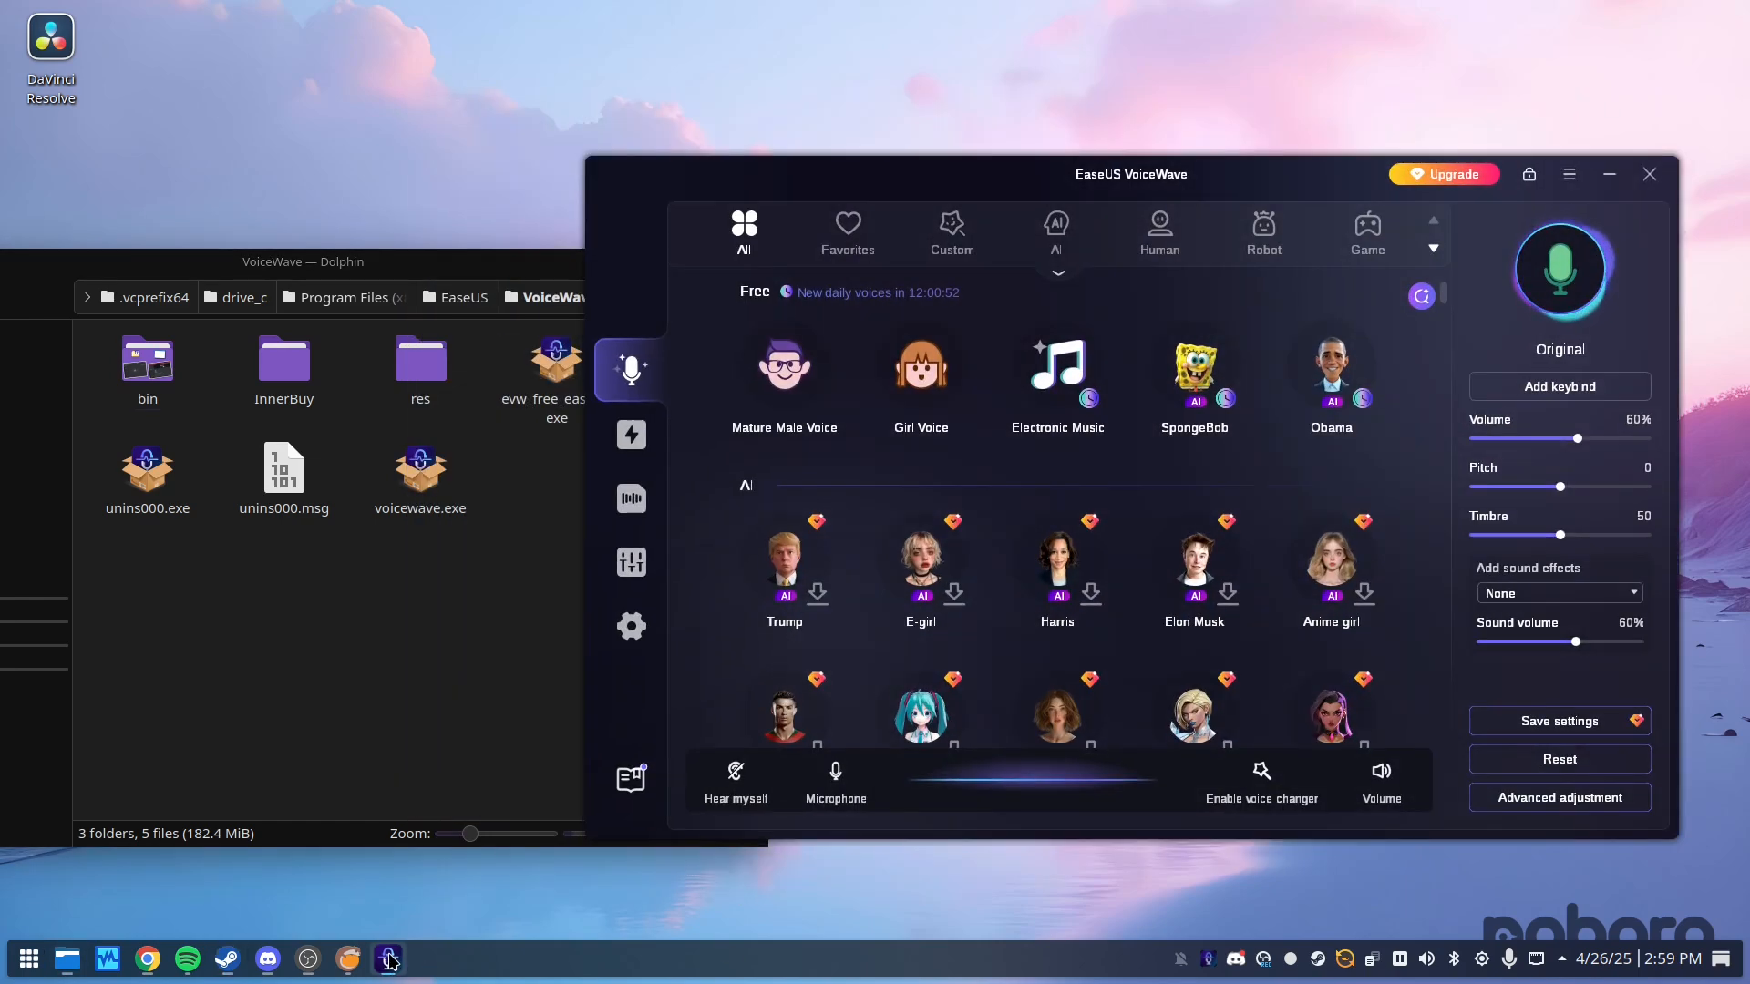
- Switch to Lutris and start adding a locally installed game named voice changer with the Wine runner
left_click(335, 971)
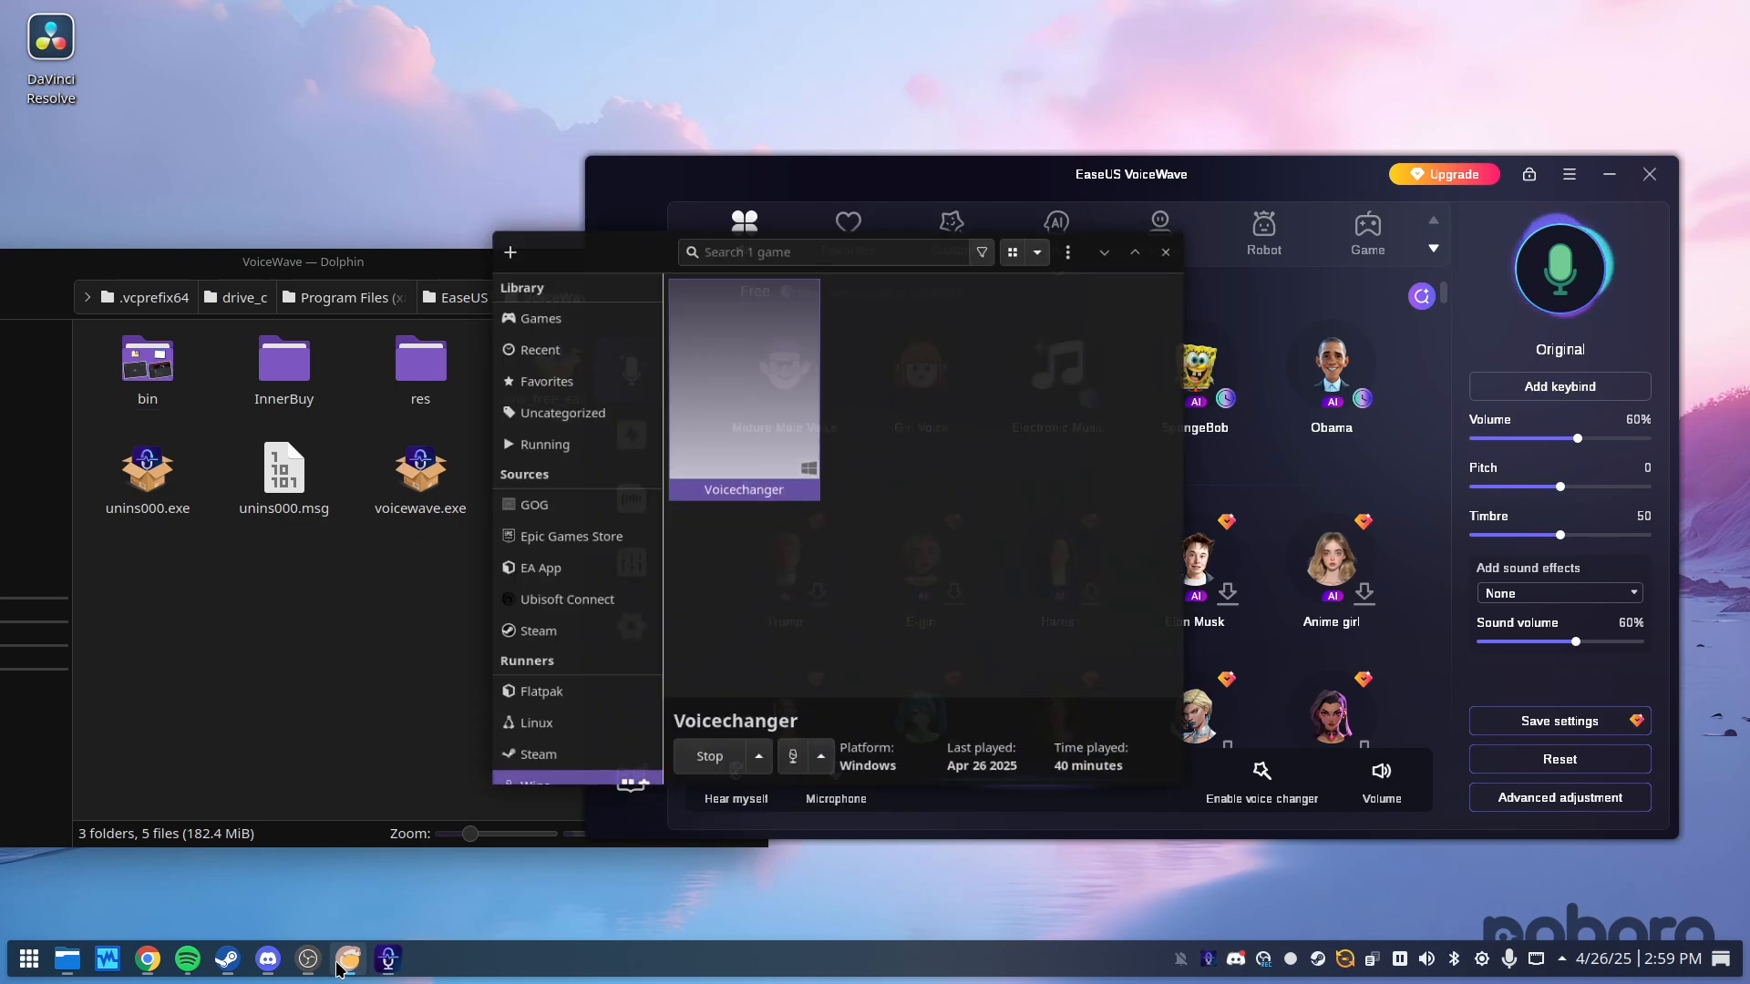
scroll(610, 483, "up", 2)
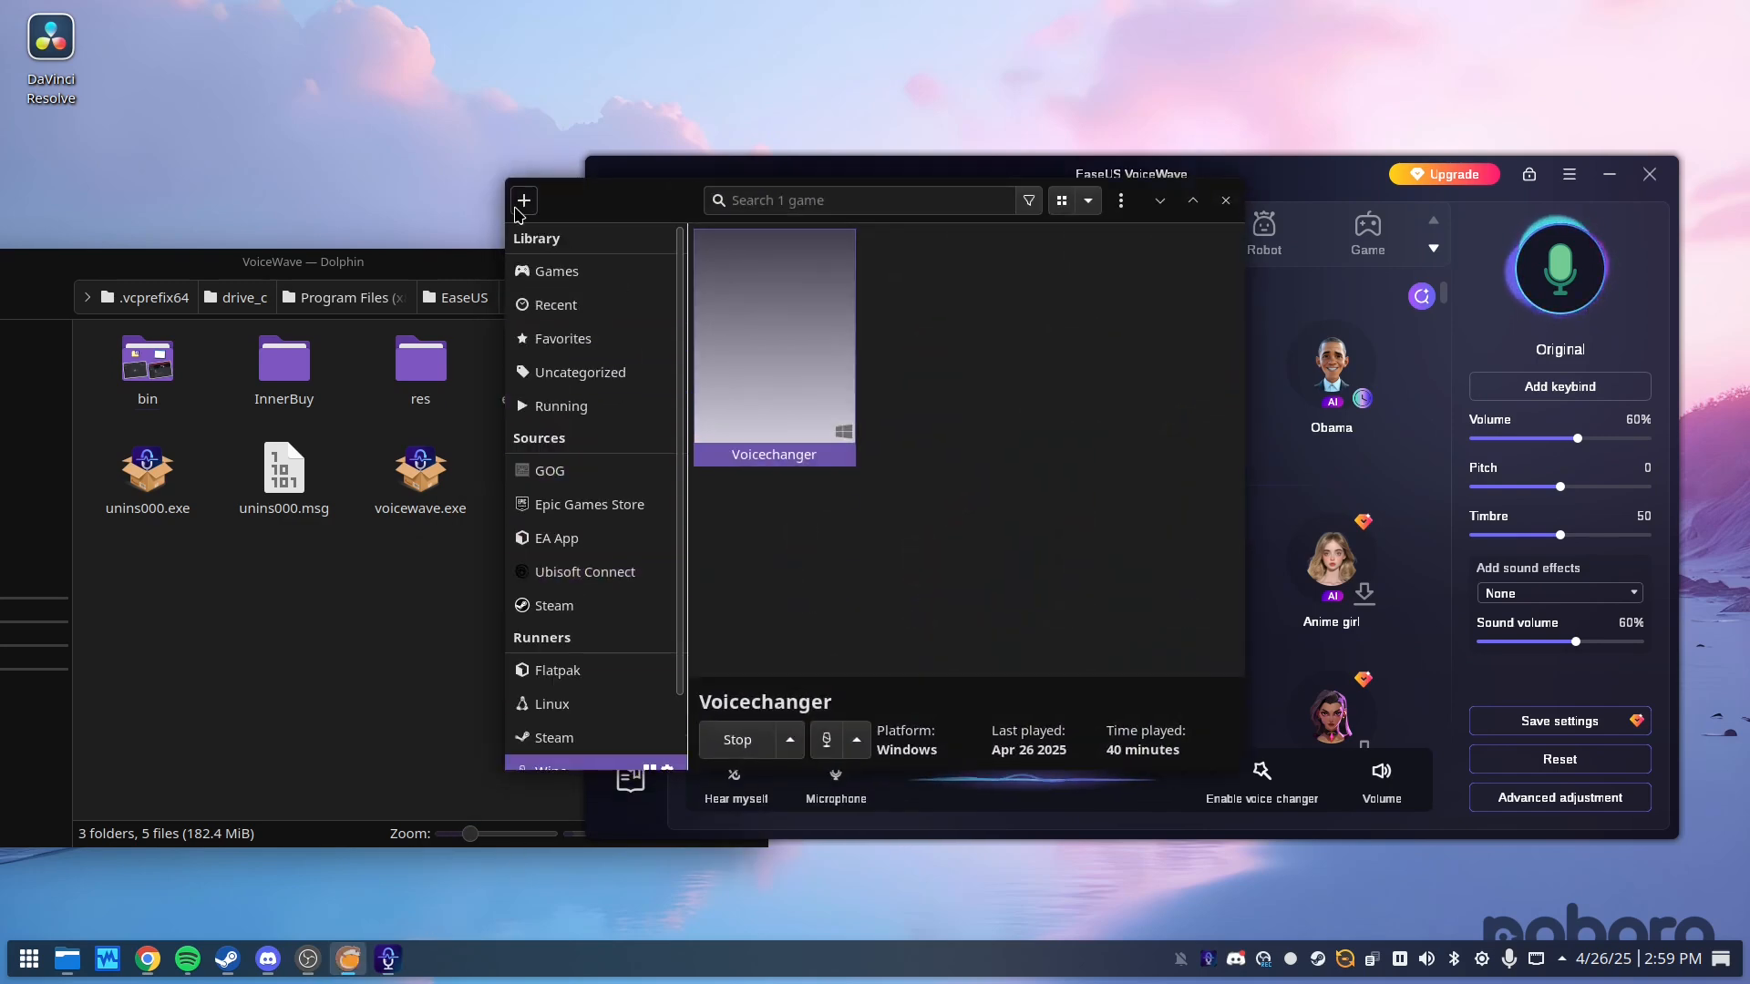
left_click(524, 201)
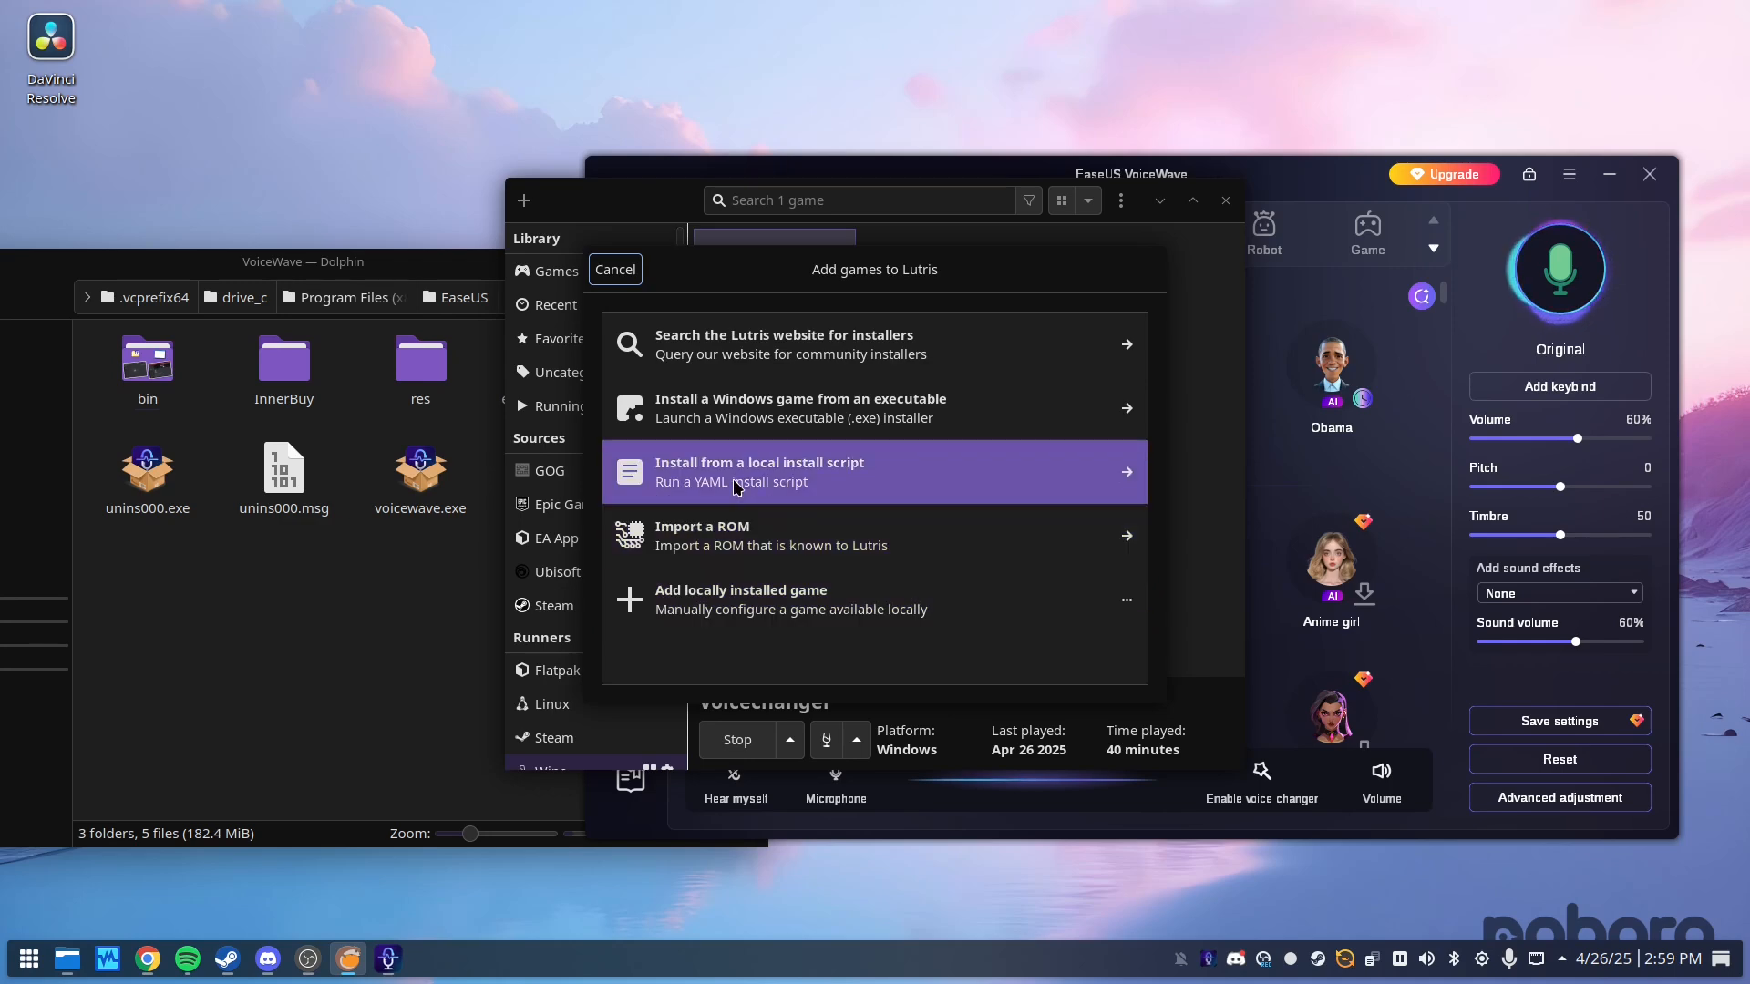
left_click(724, 599)
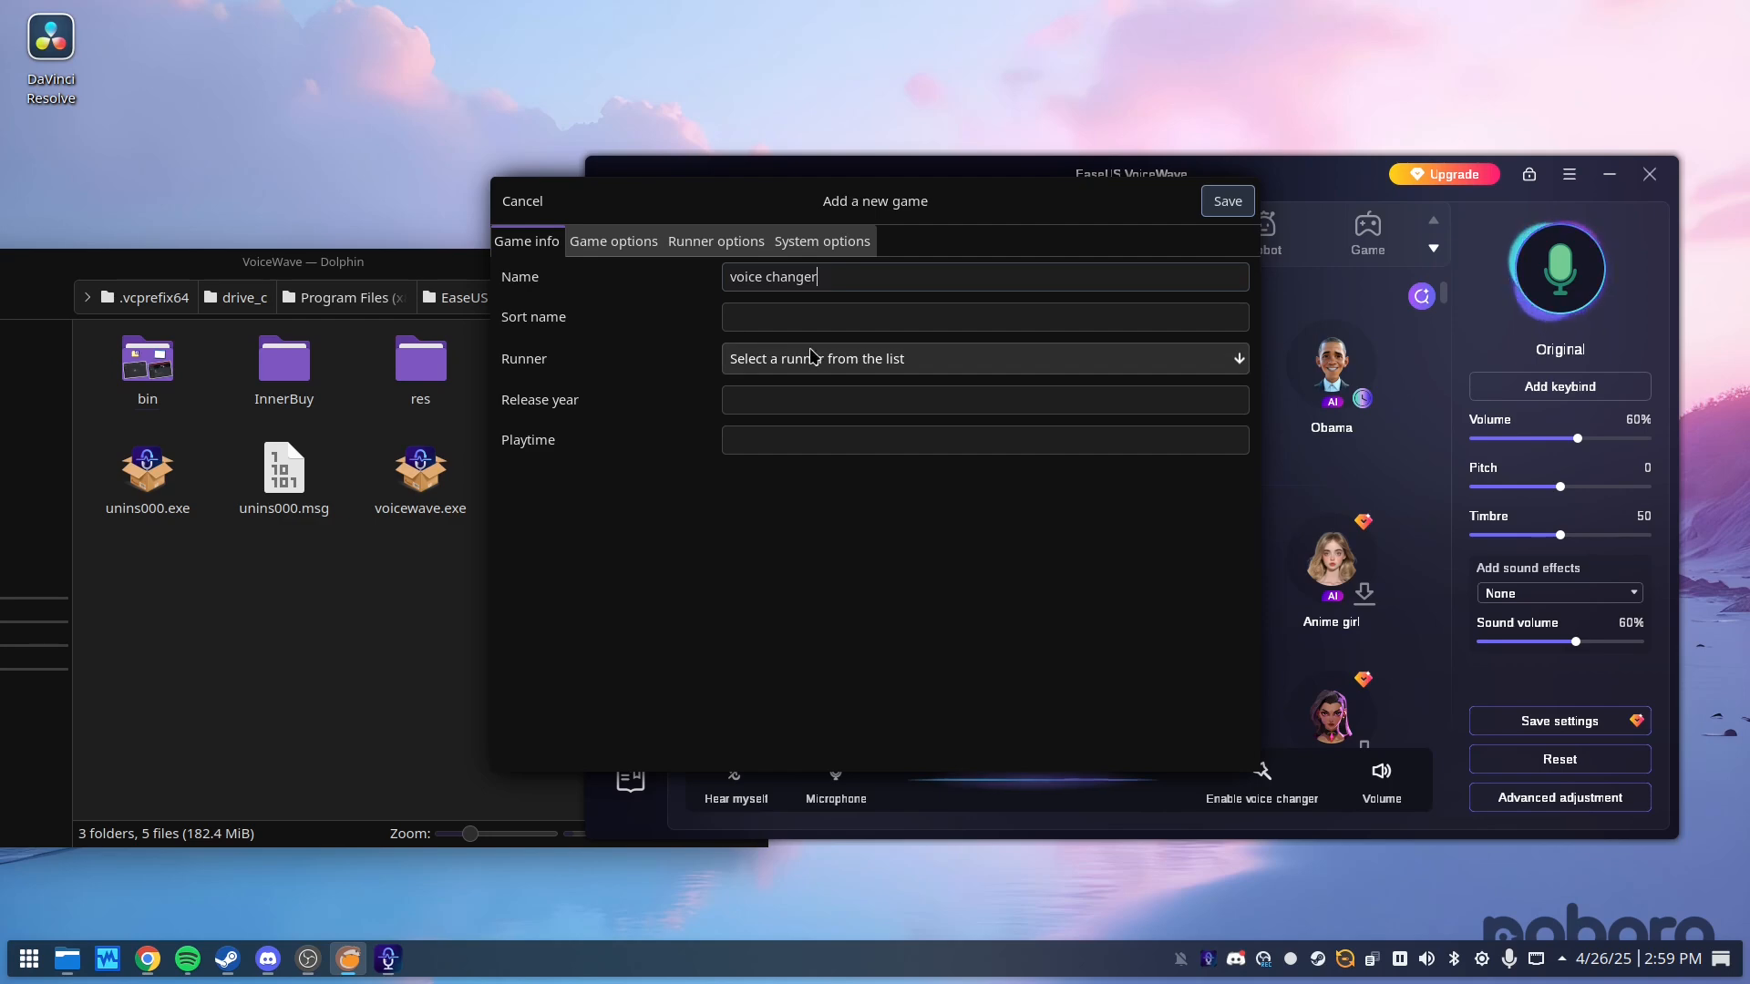
left_click(844, 366)
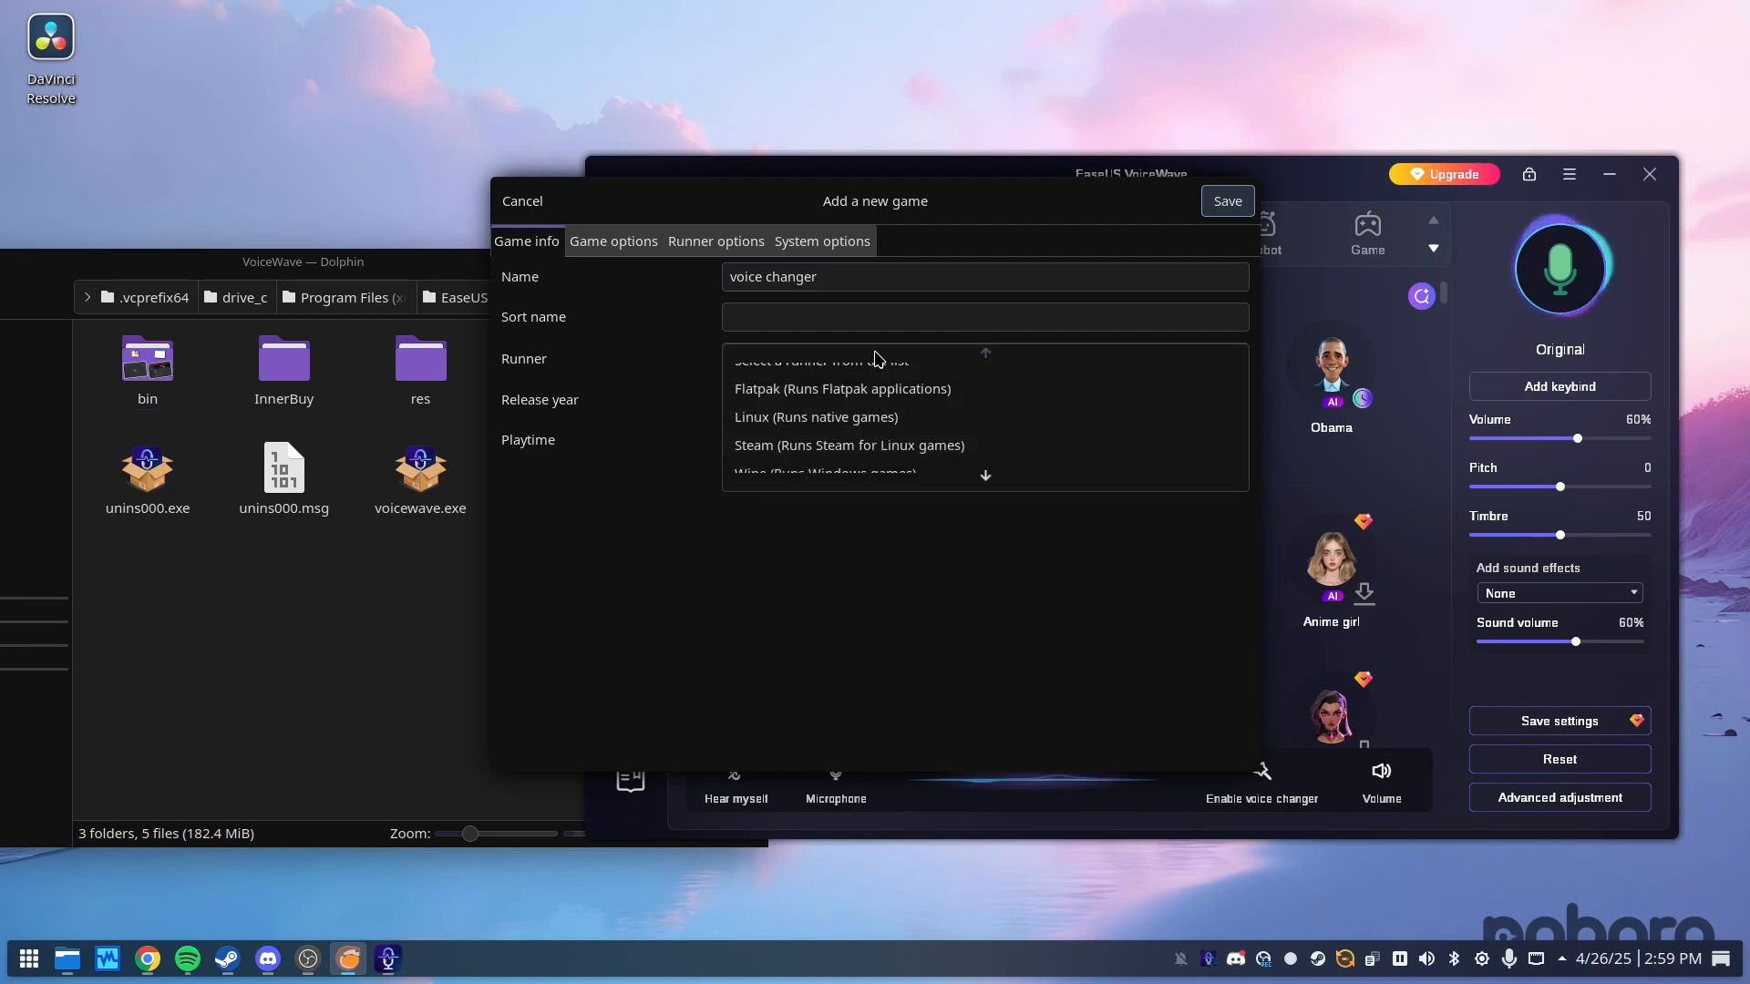
left_click(885, 474)
- For the new game's executable, browse to the VoiceWave folder under .vcprefix64/drive_c/Program Files (x86)/EaseUS
left_click(614, 250)
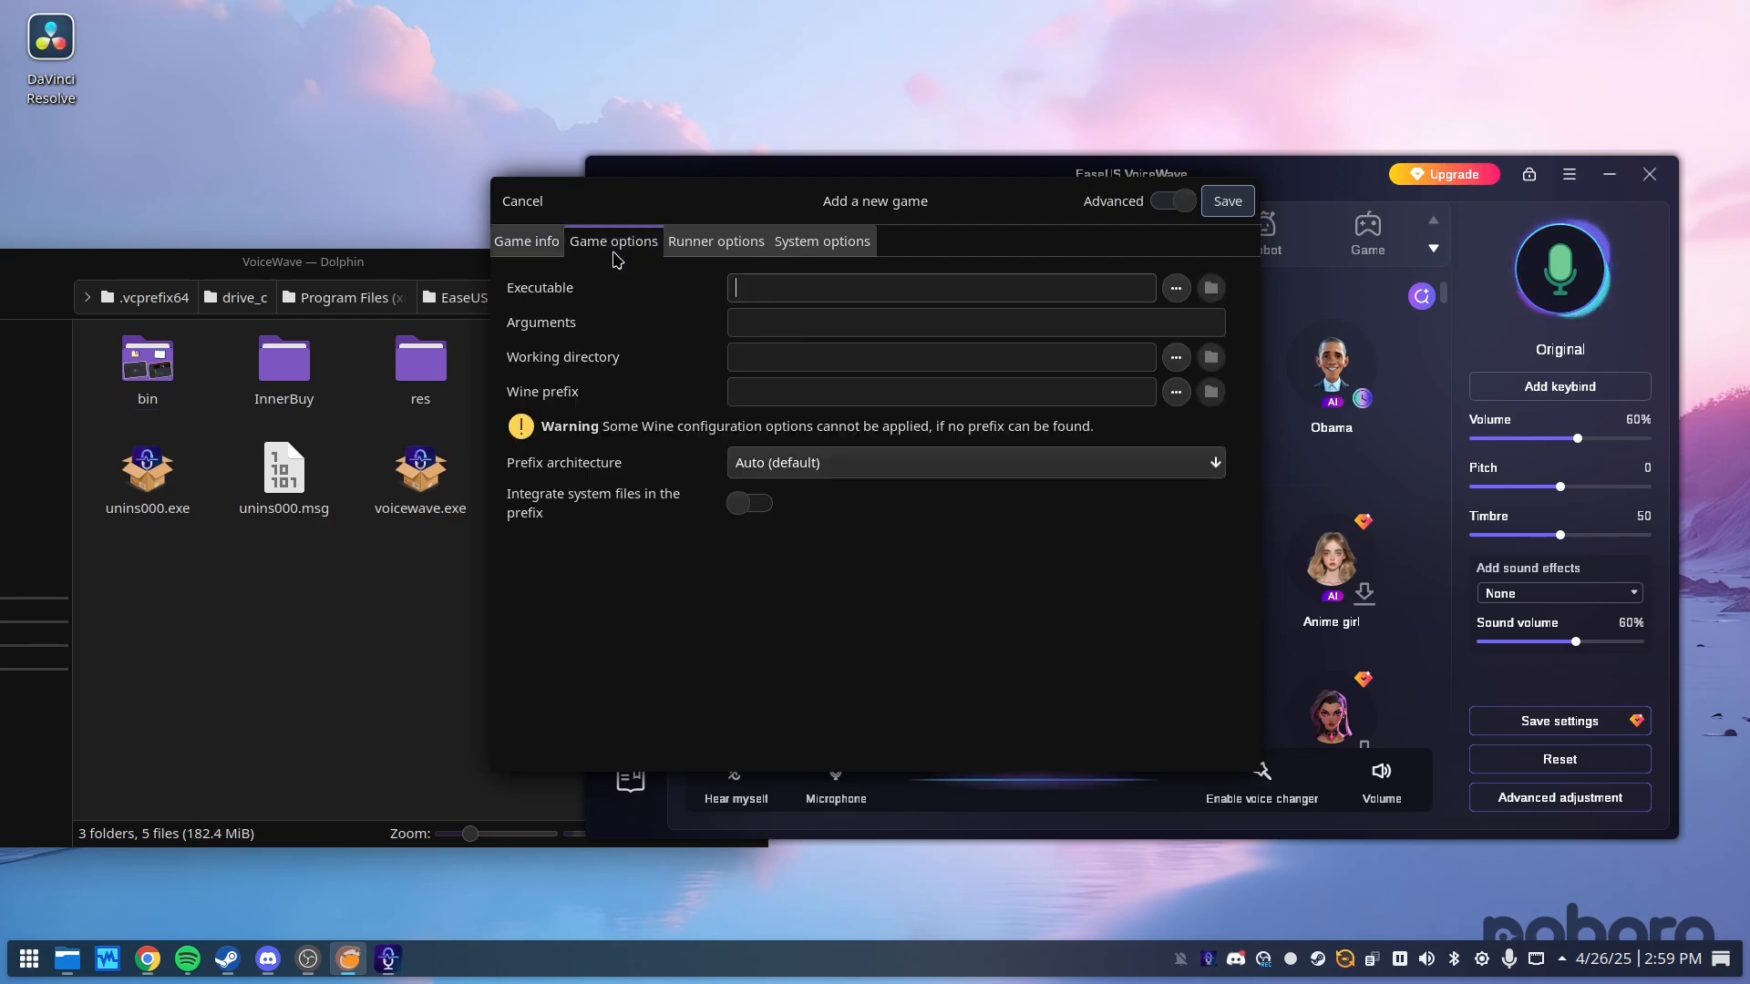
left_click(1176, 287)
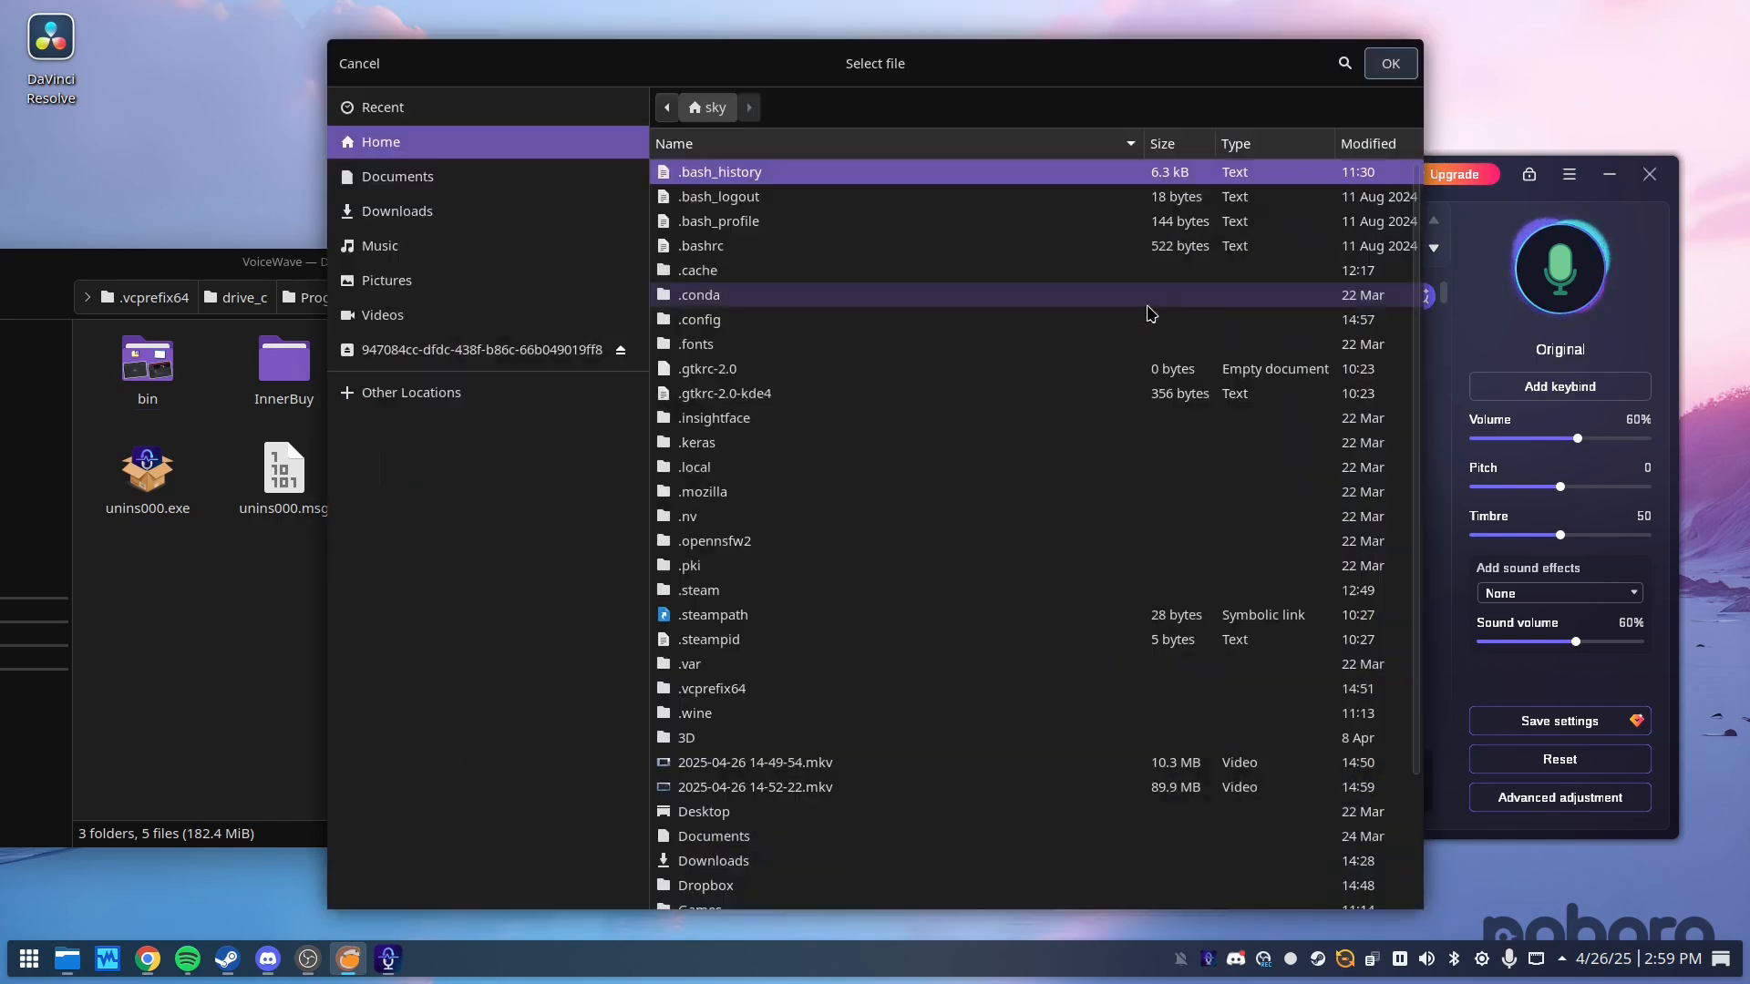
left_click(360, 63)
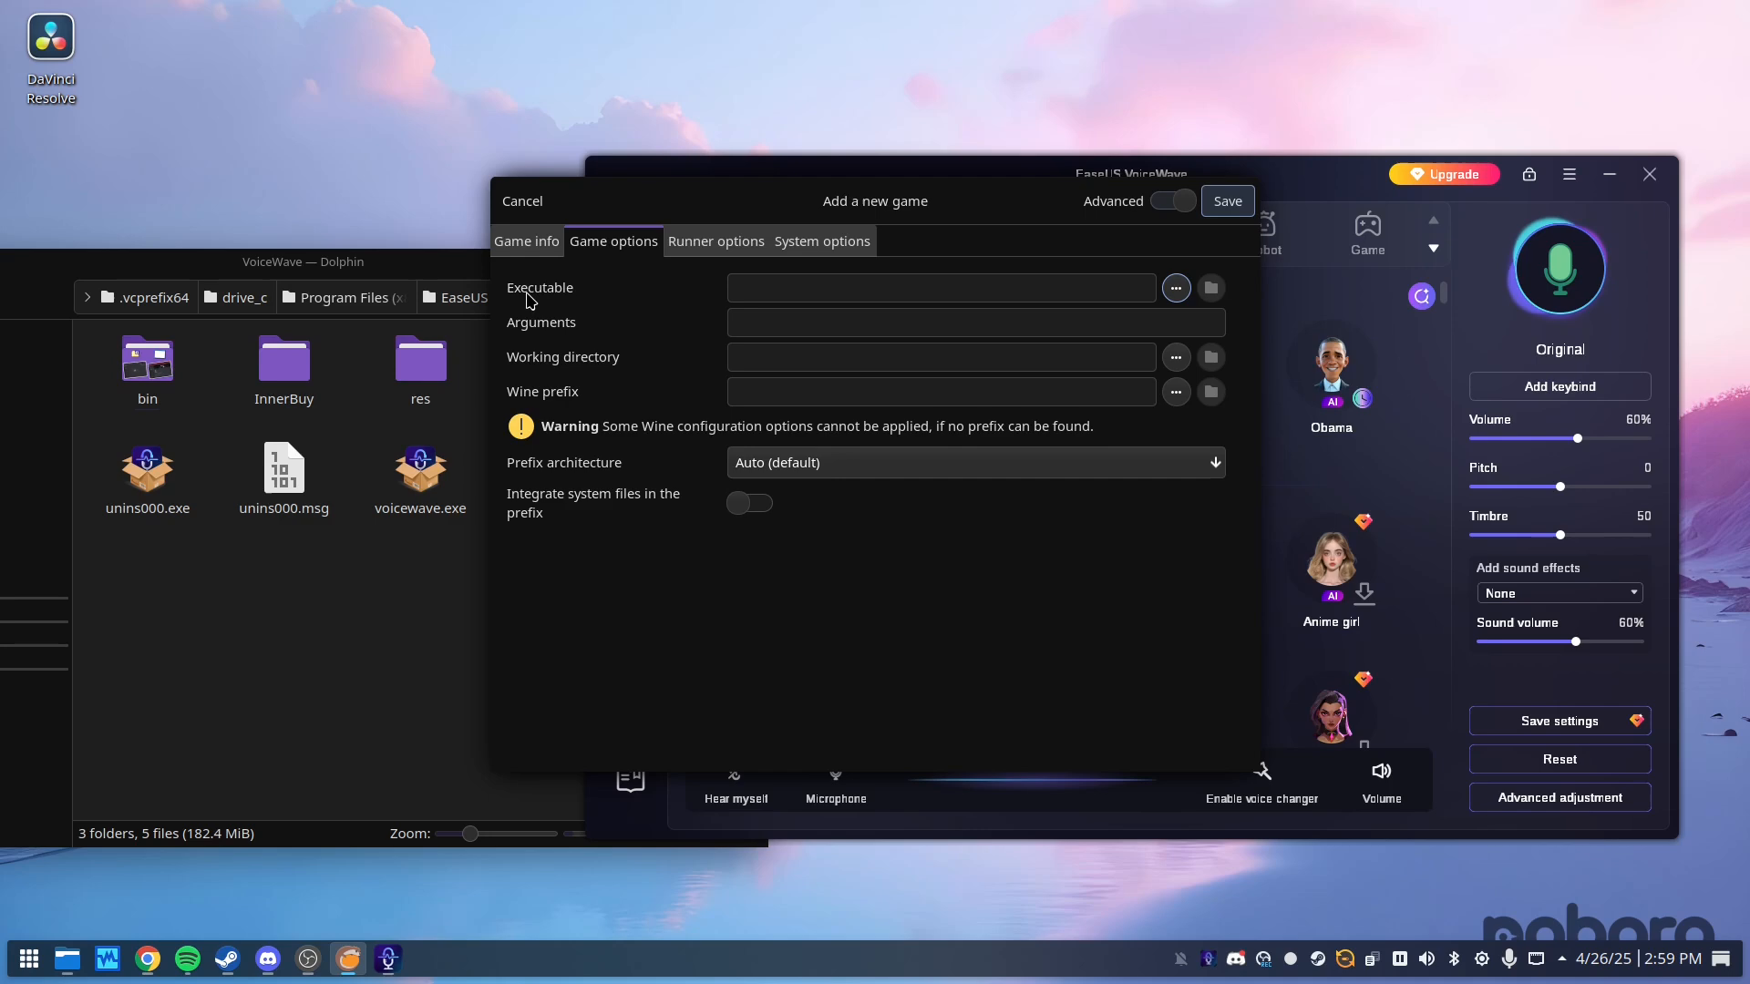
left_click(1172, 291)
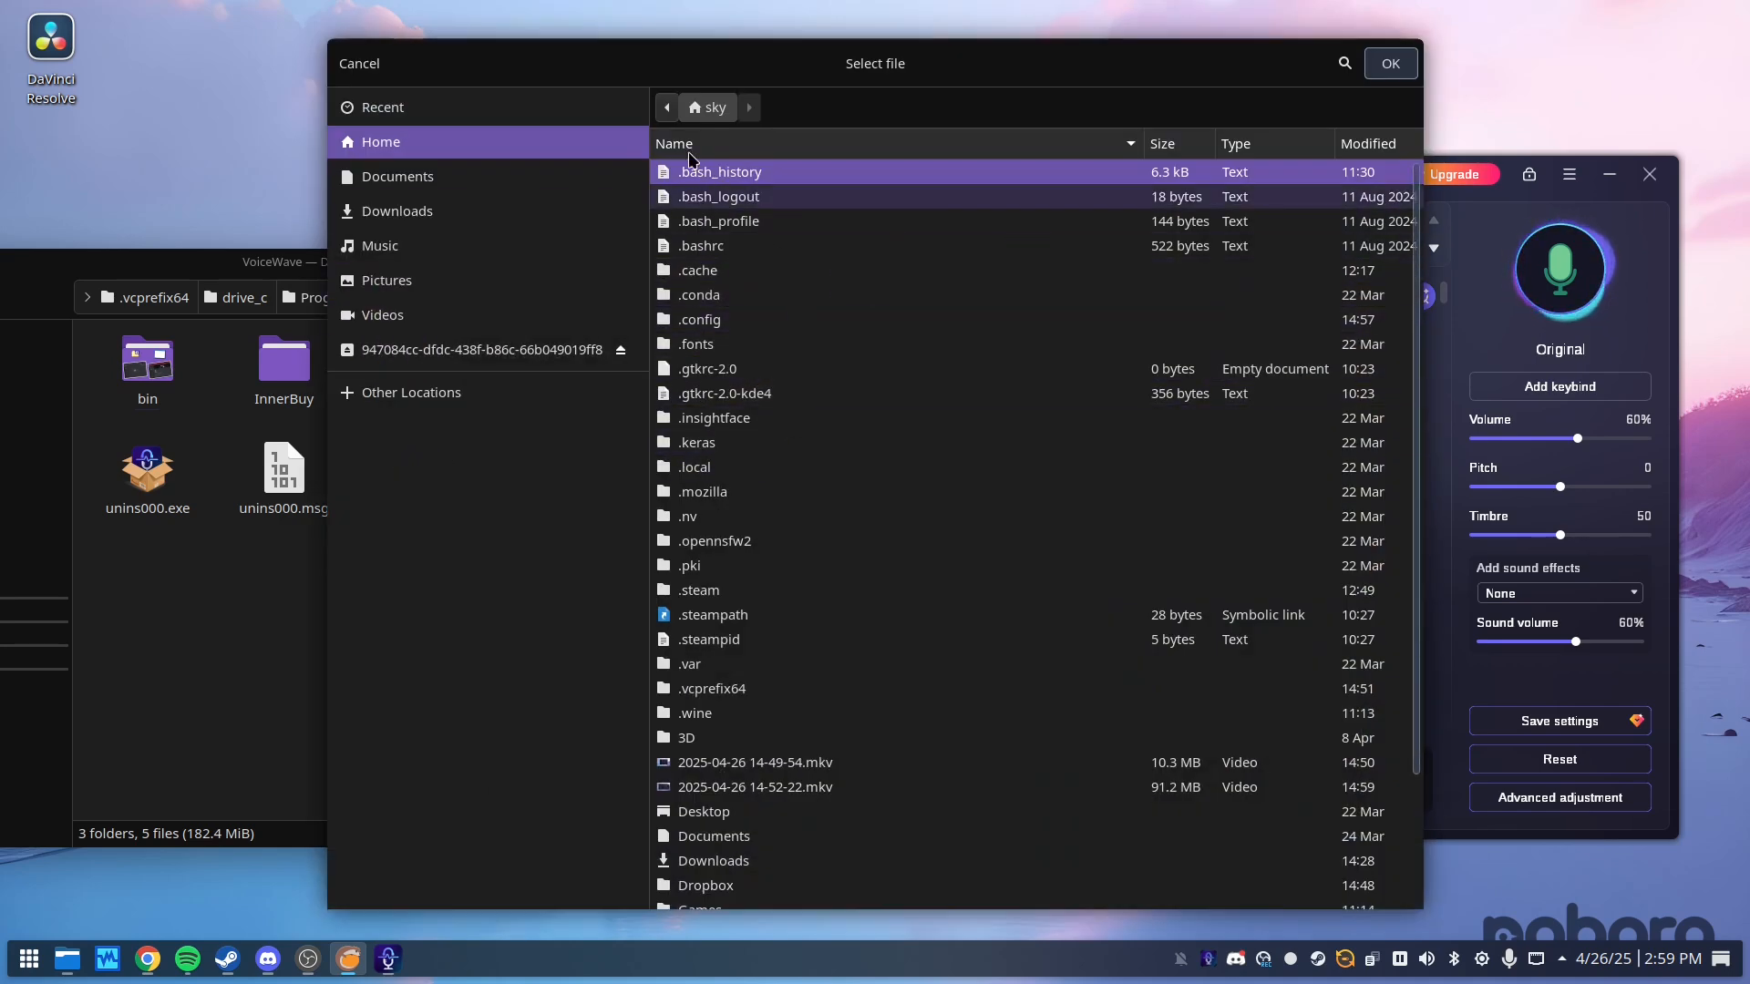
scroll(766, 484, "down", 3)
scroll(768, 490, "up", 3)
scroll(768, 490, "down", 3)
scroll(769, 484, "up", 3)
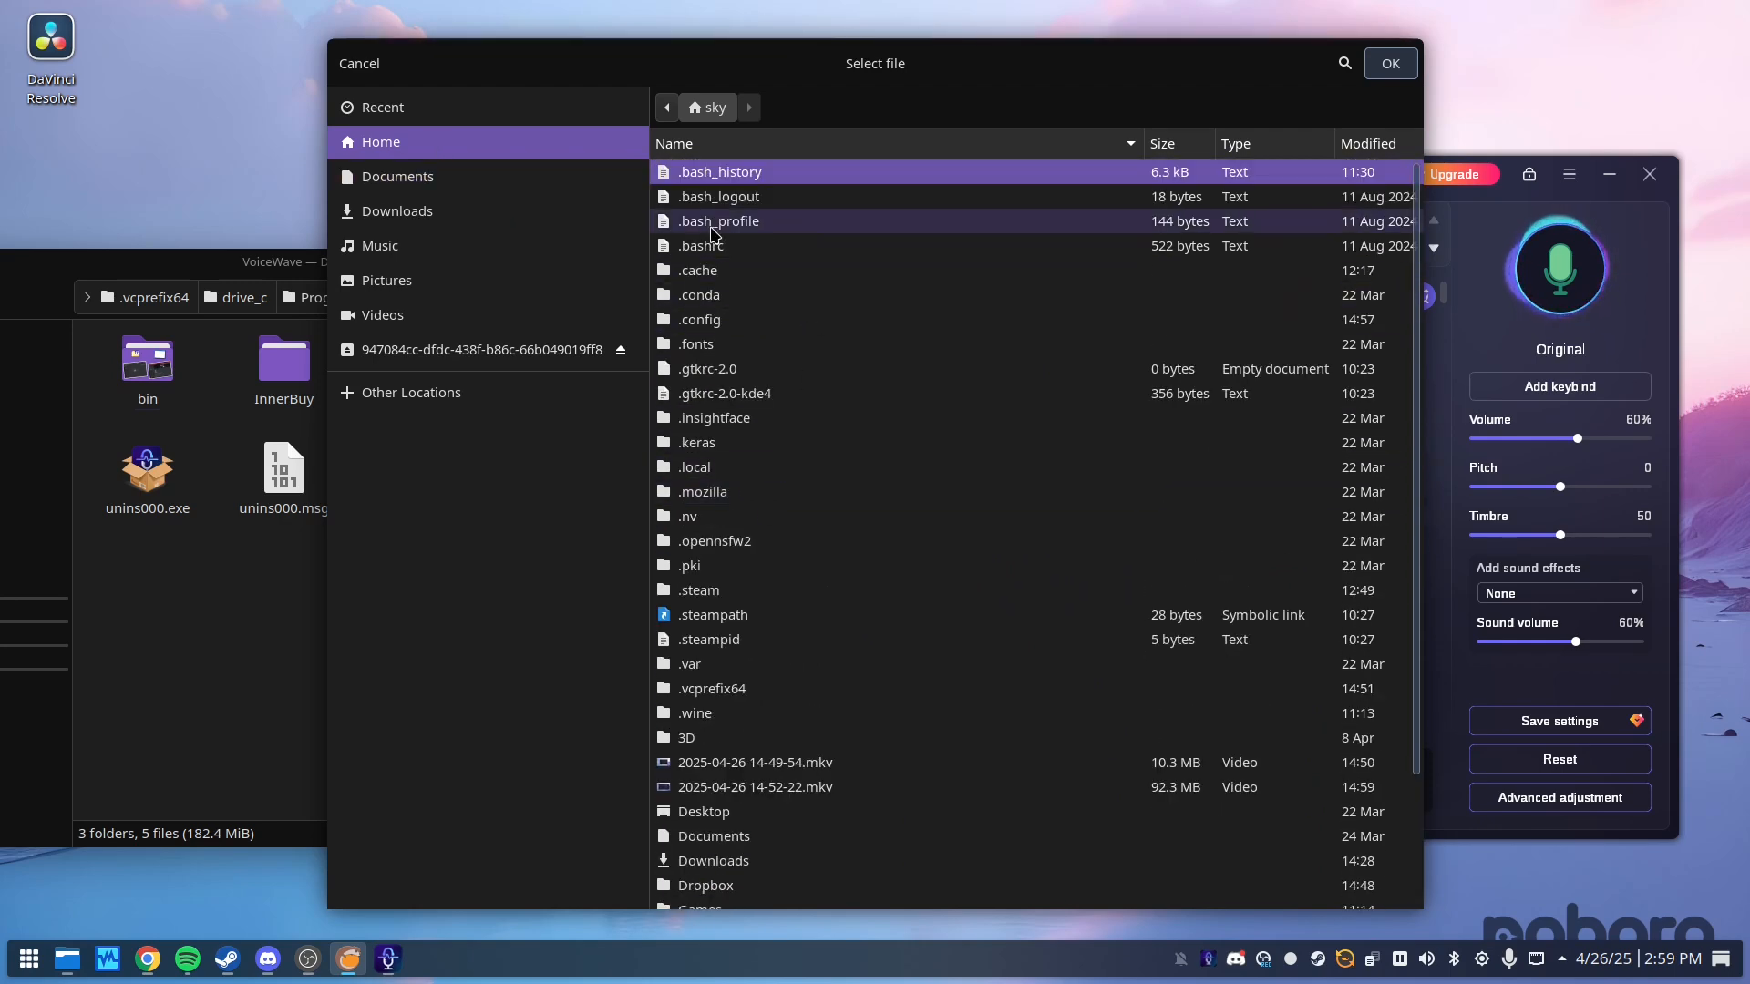
scroll(795, 493, "down", 3)
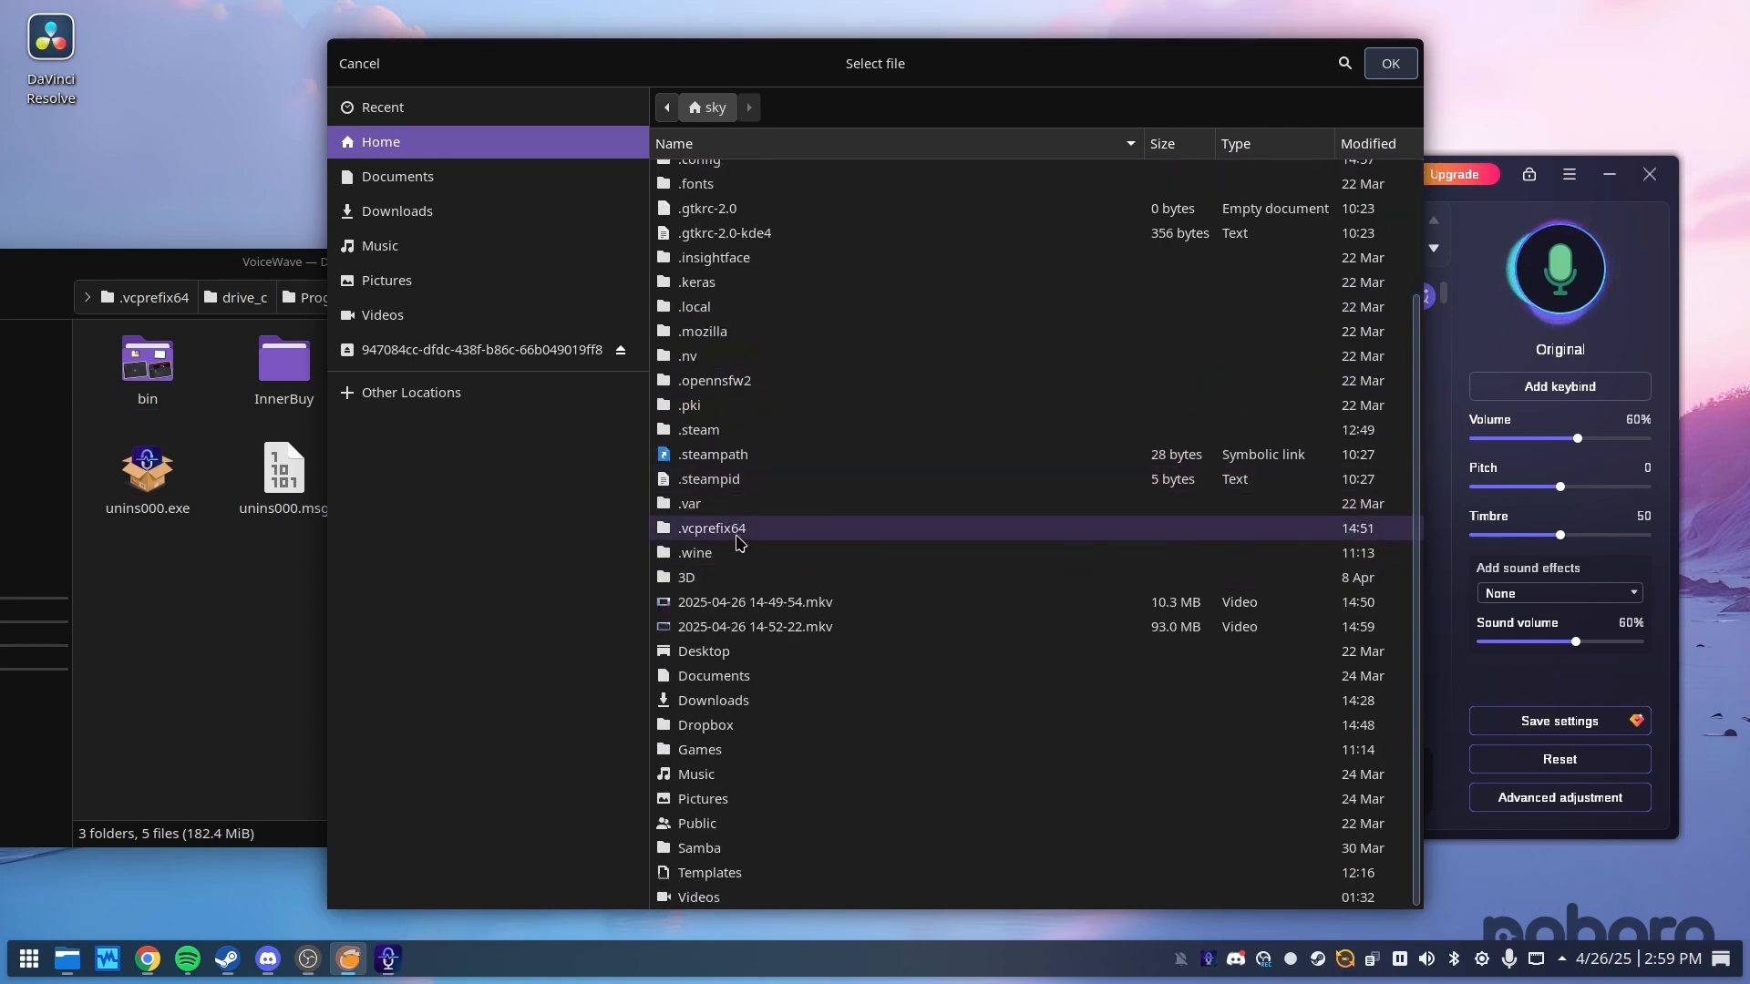
double_click(738, 529)
double_click(720, 220)
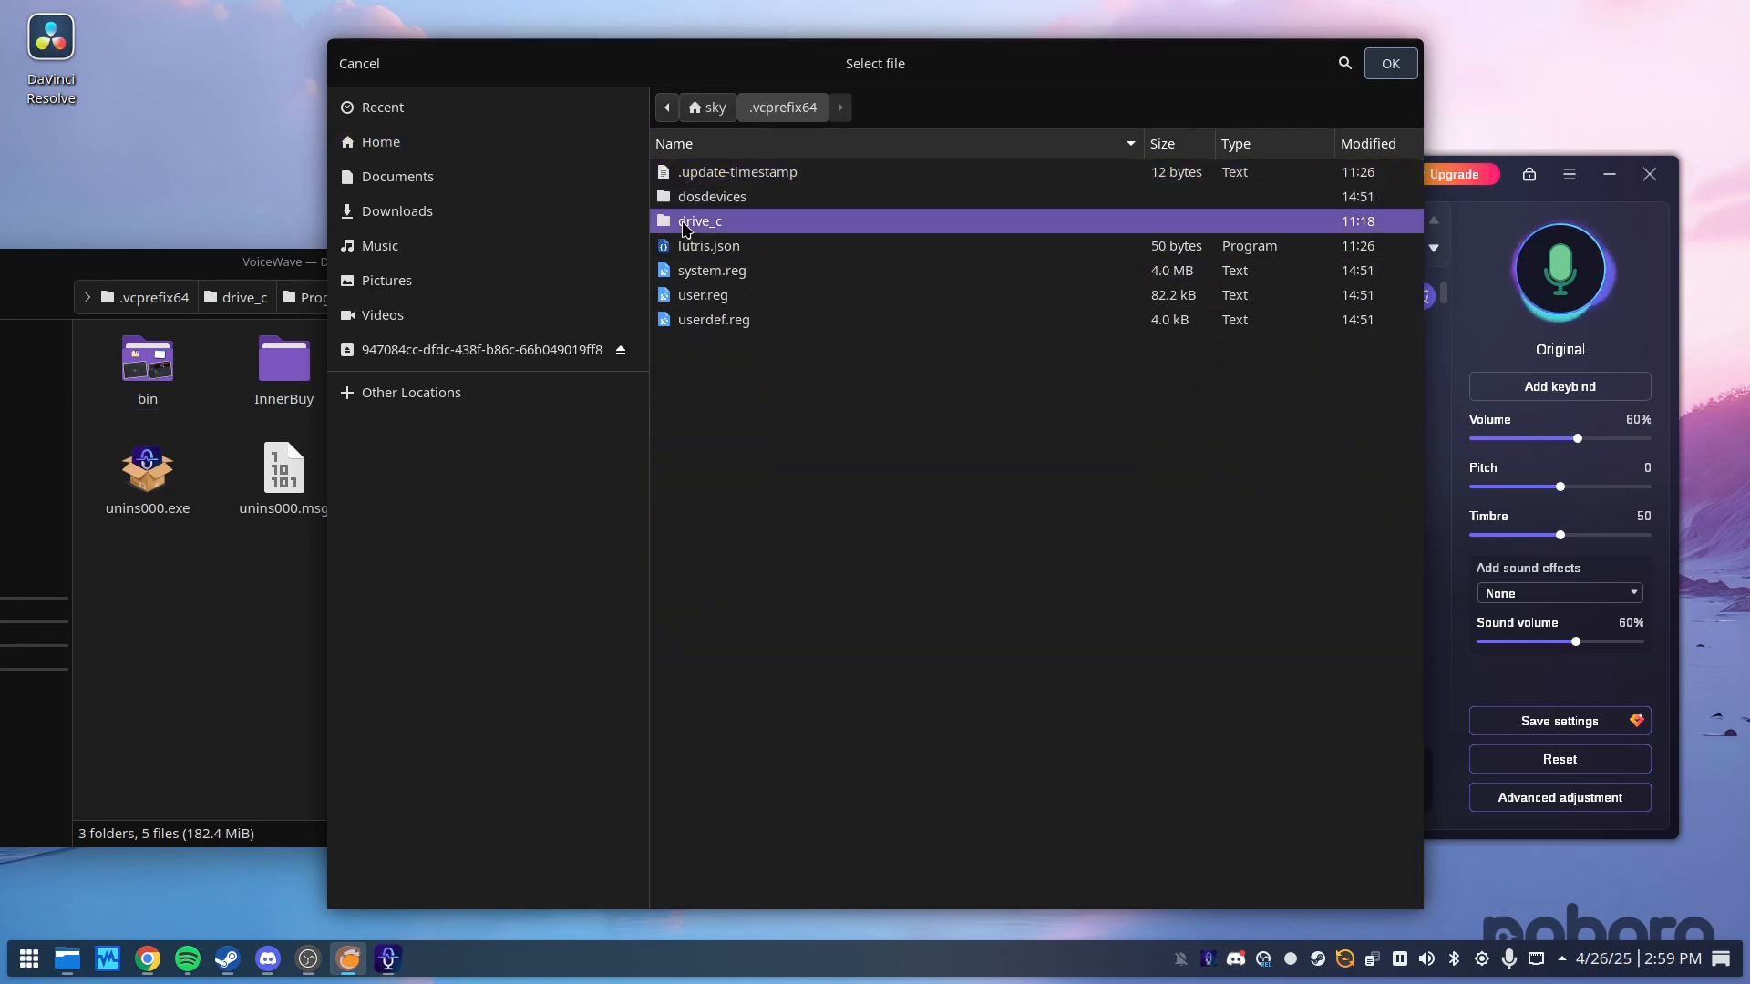
double_click(720, 222)
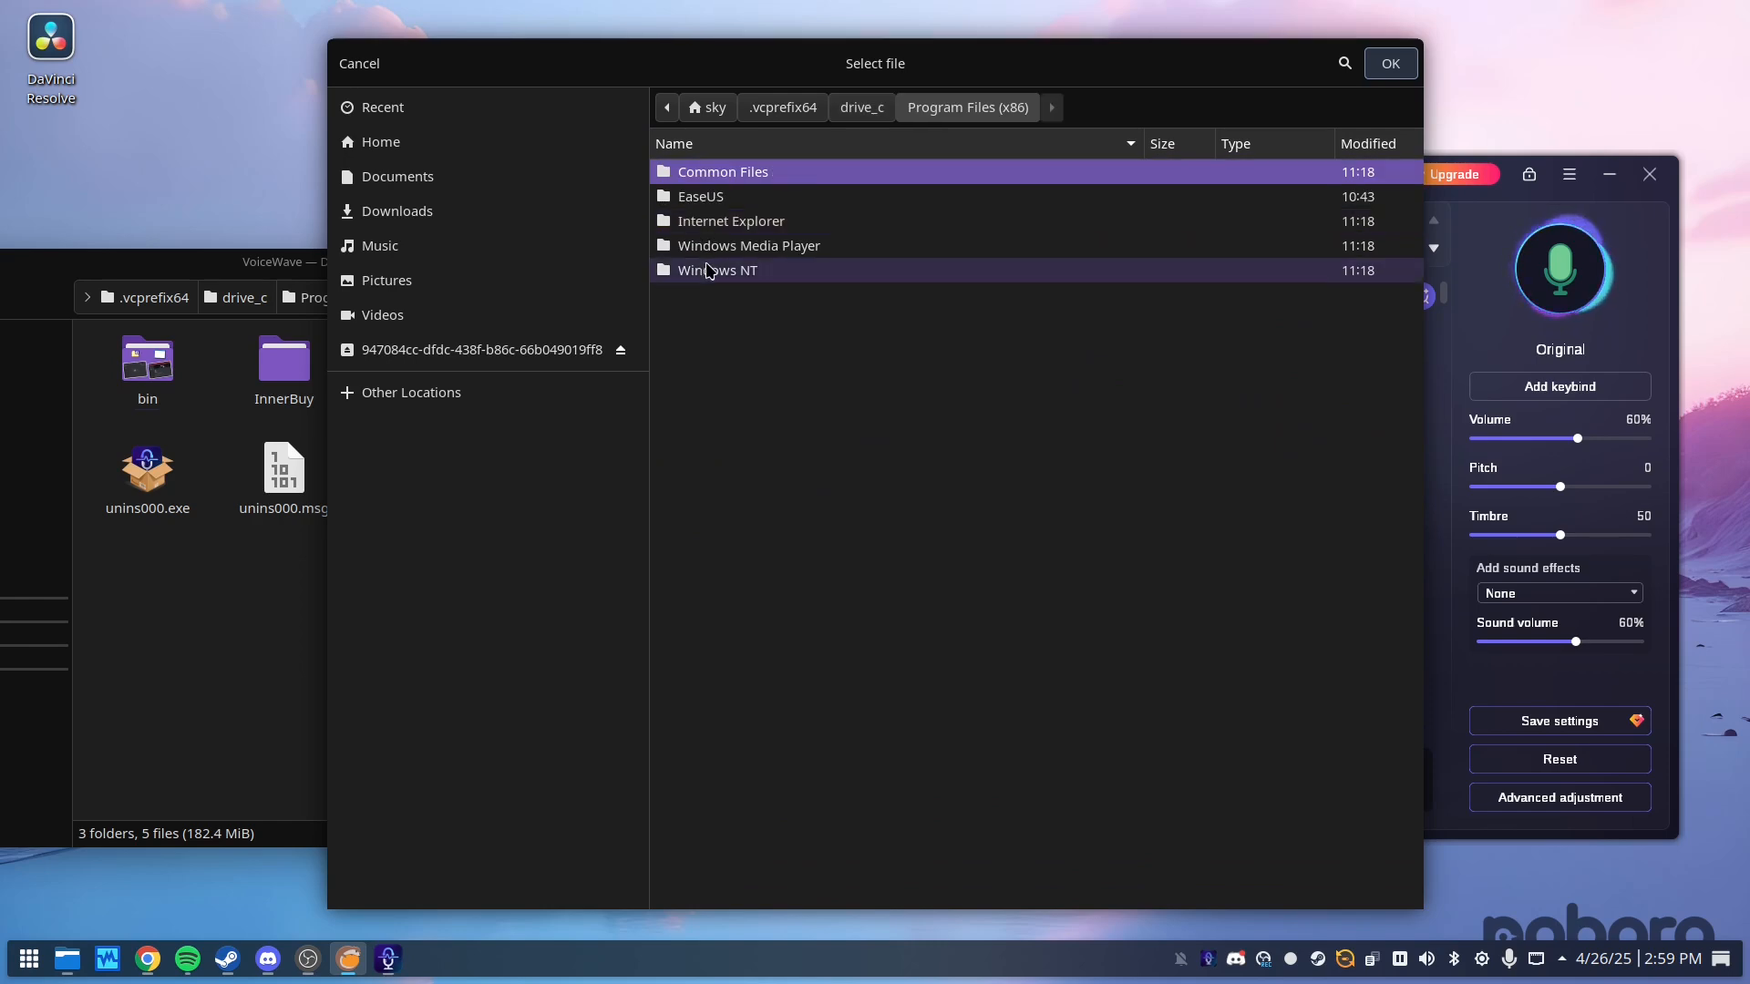
double_click(704, 197)
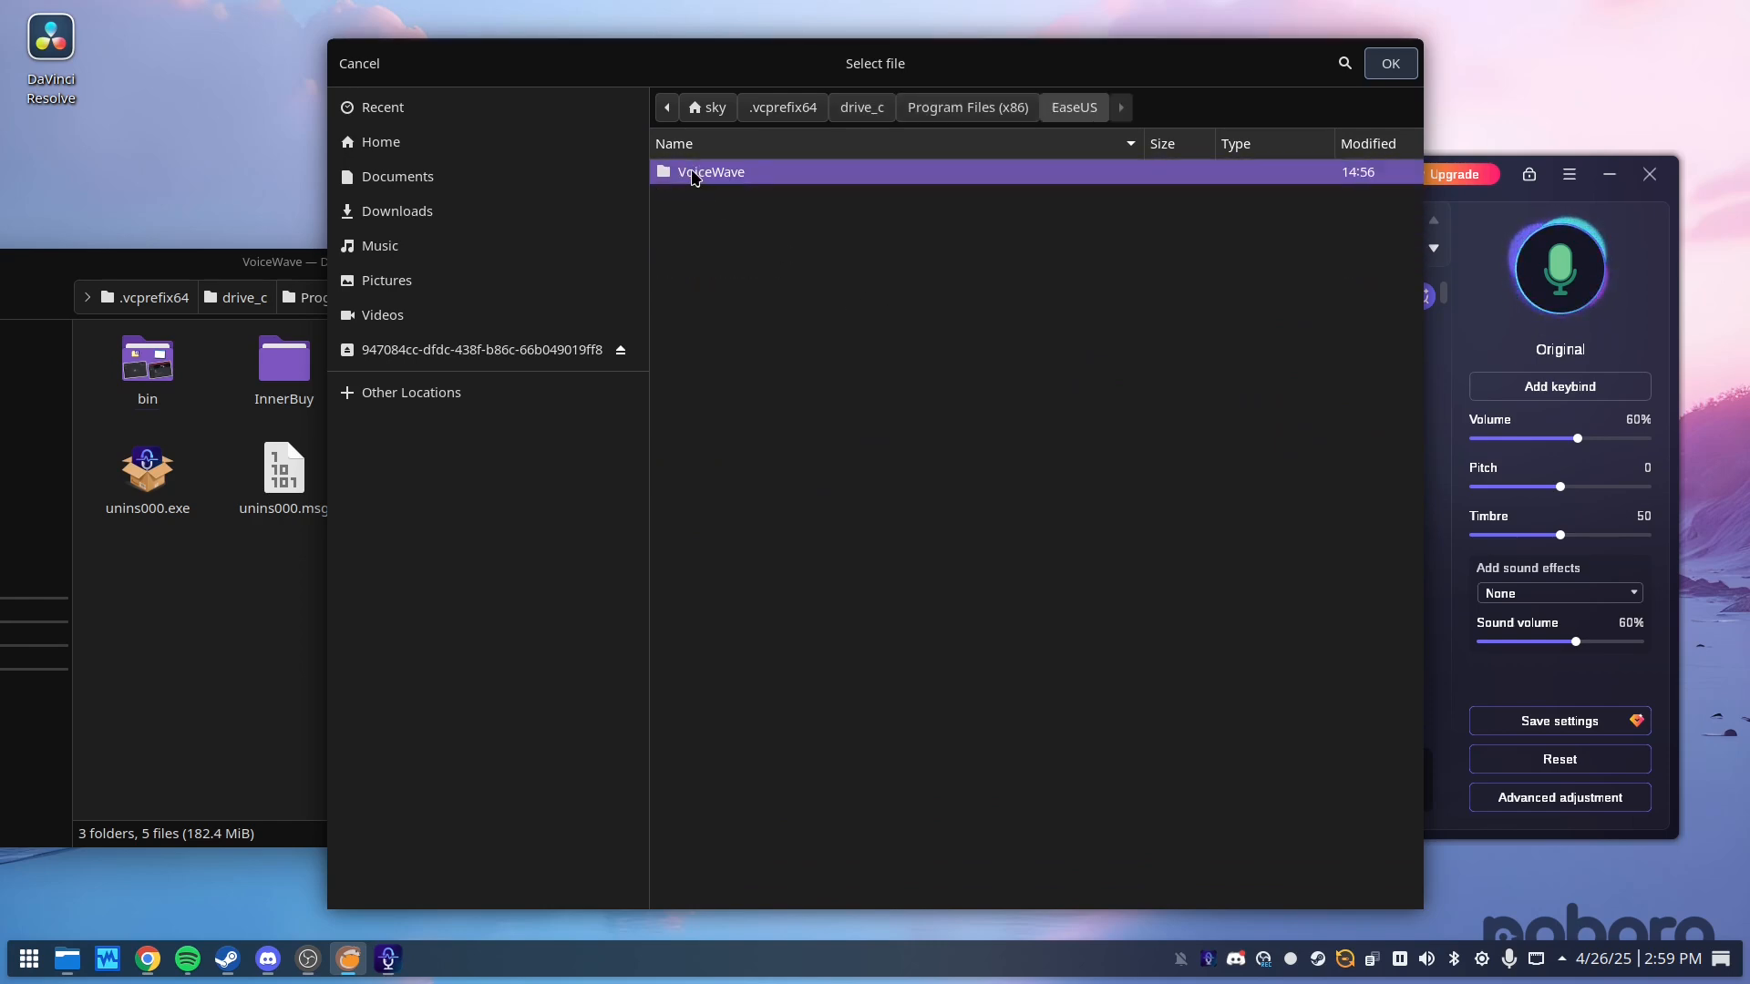
double_click(695, 175)
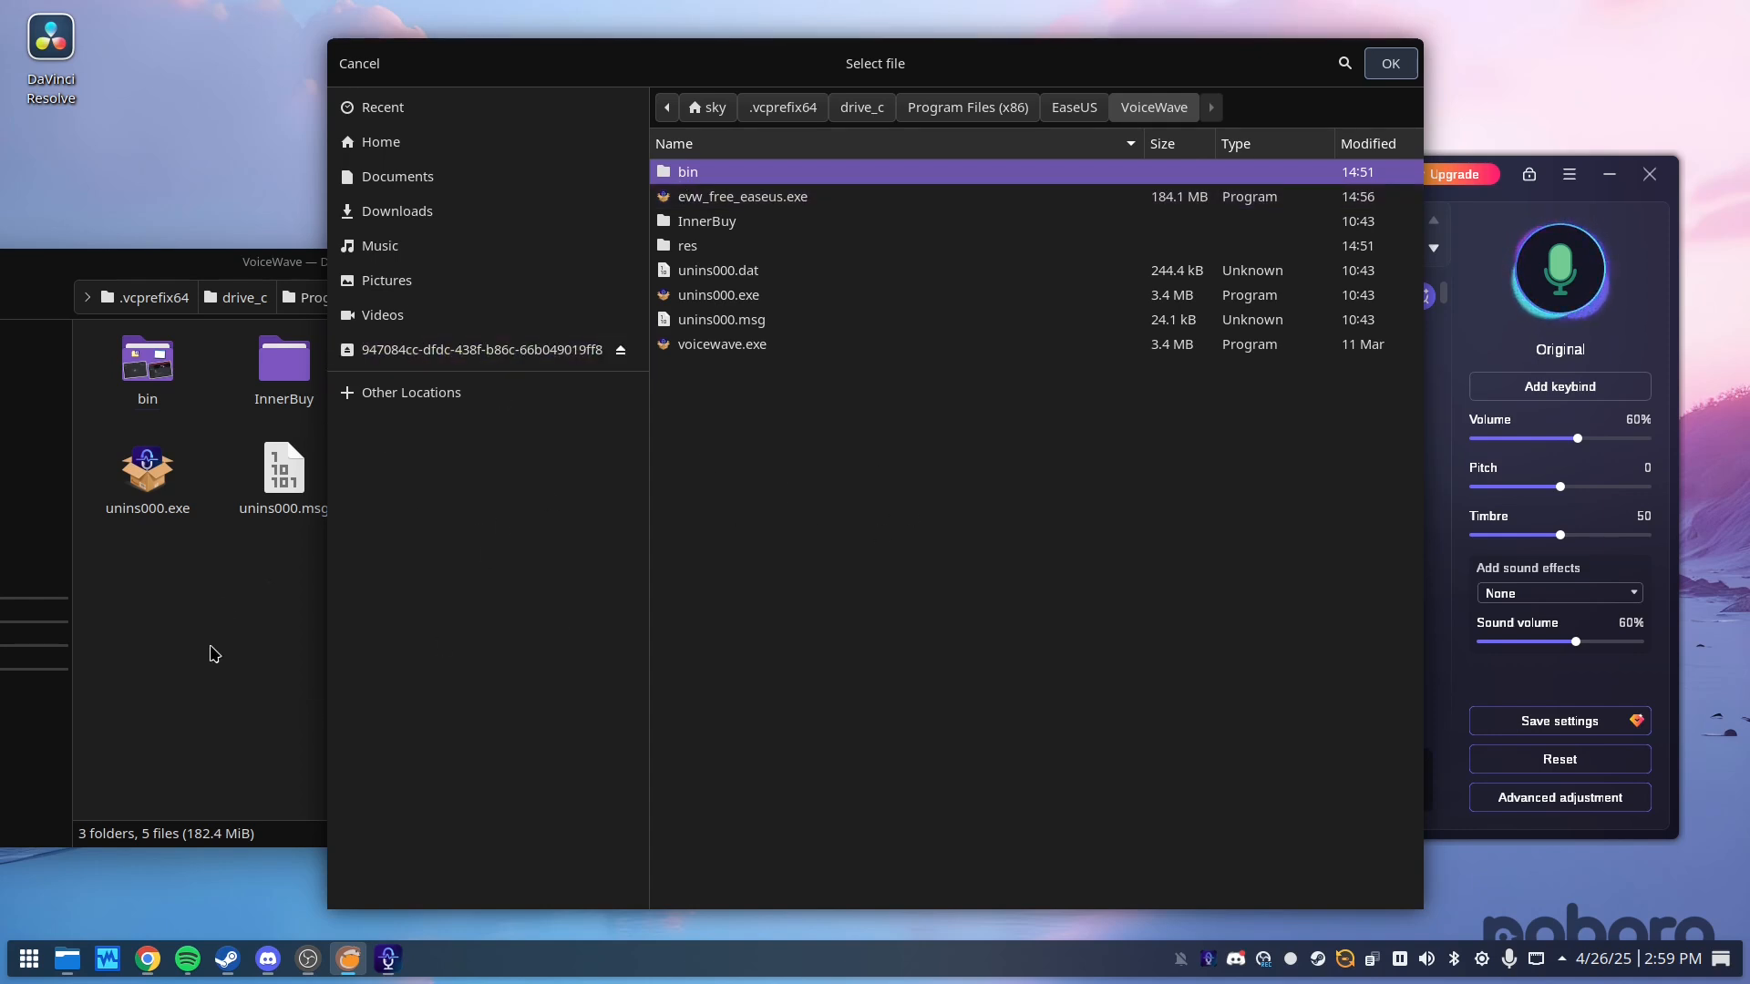
- Set the executable to easeus.voicewave.exe from the VoiceWave bin folder
double_click(682, 172)
scroll(861, 538, "down", 10)
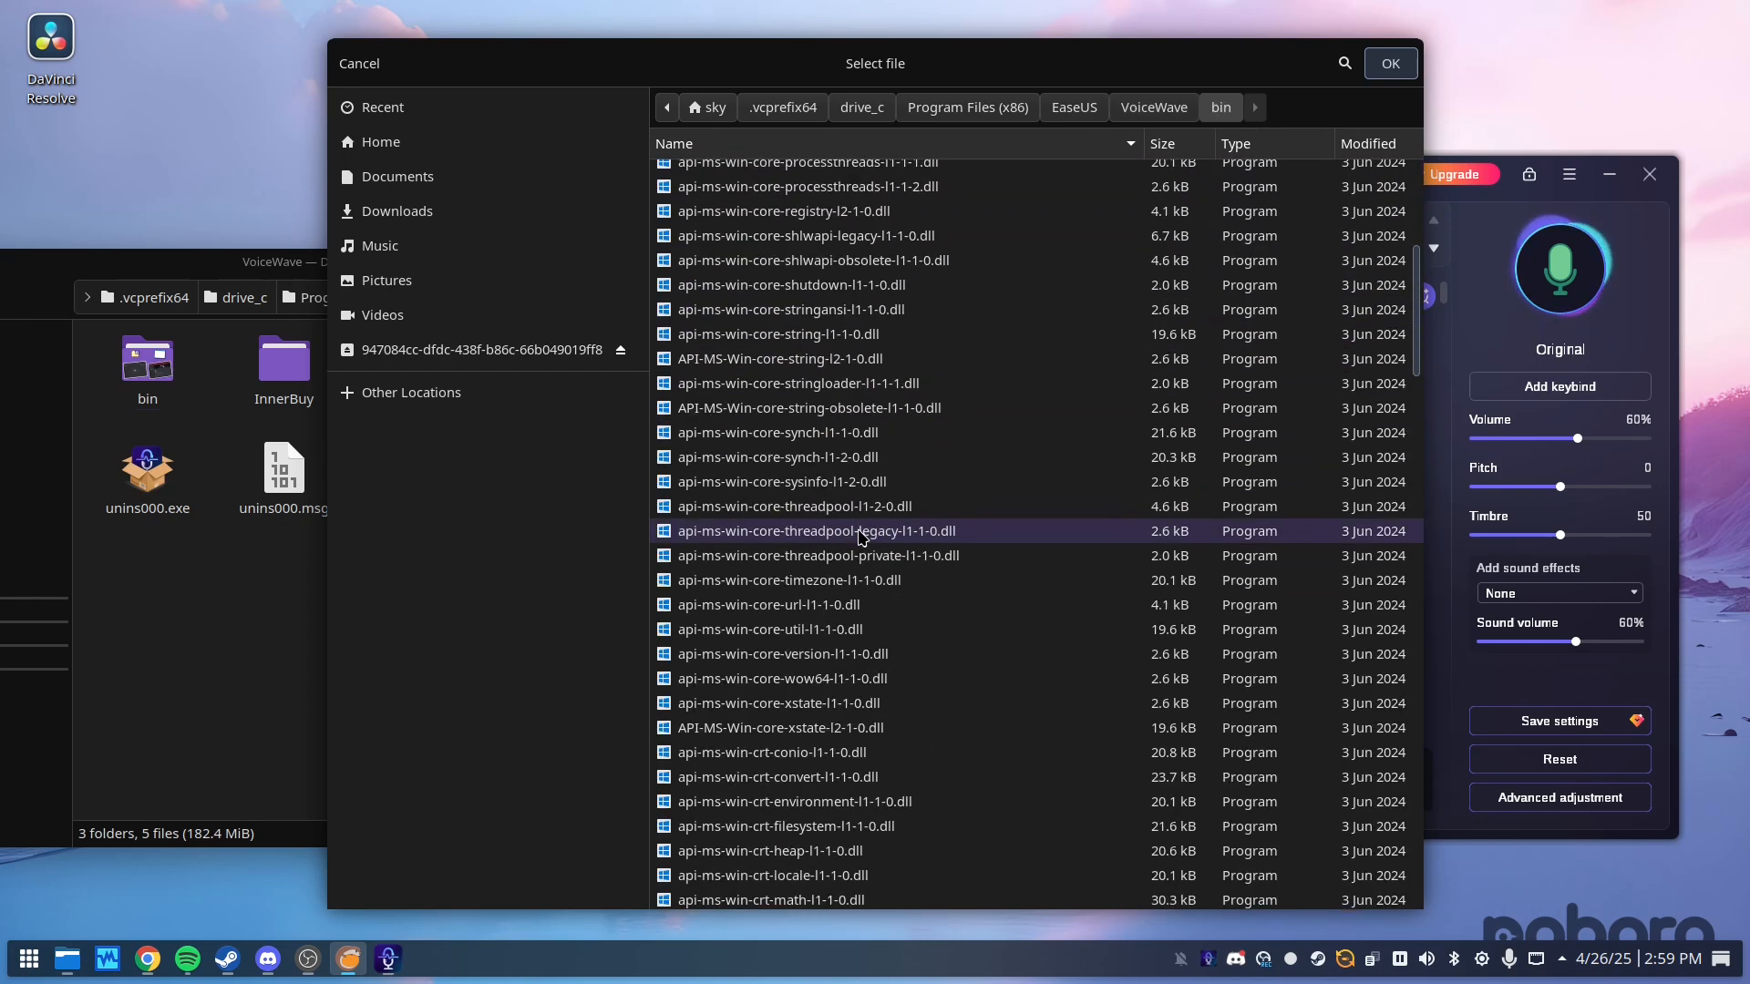
scroll(862, 538, "down", 5)
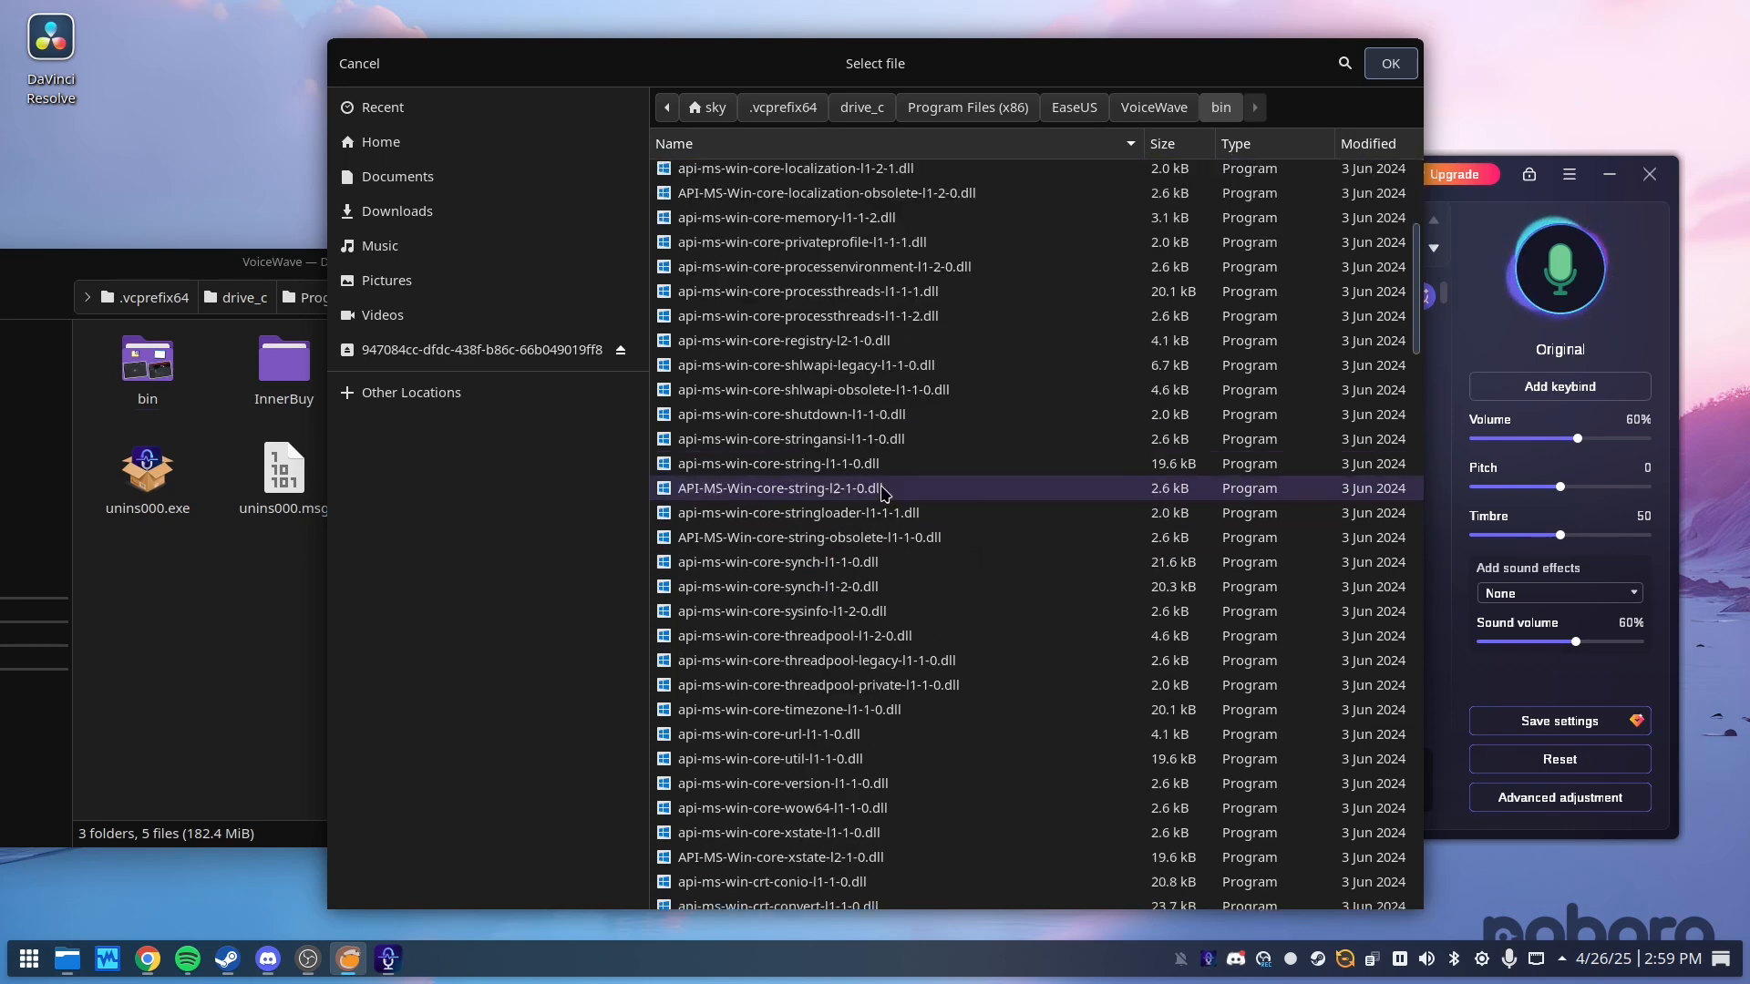
scroll(885, 541, "down", 6)
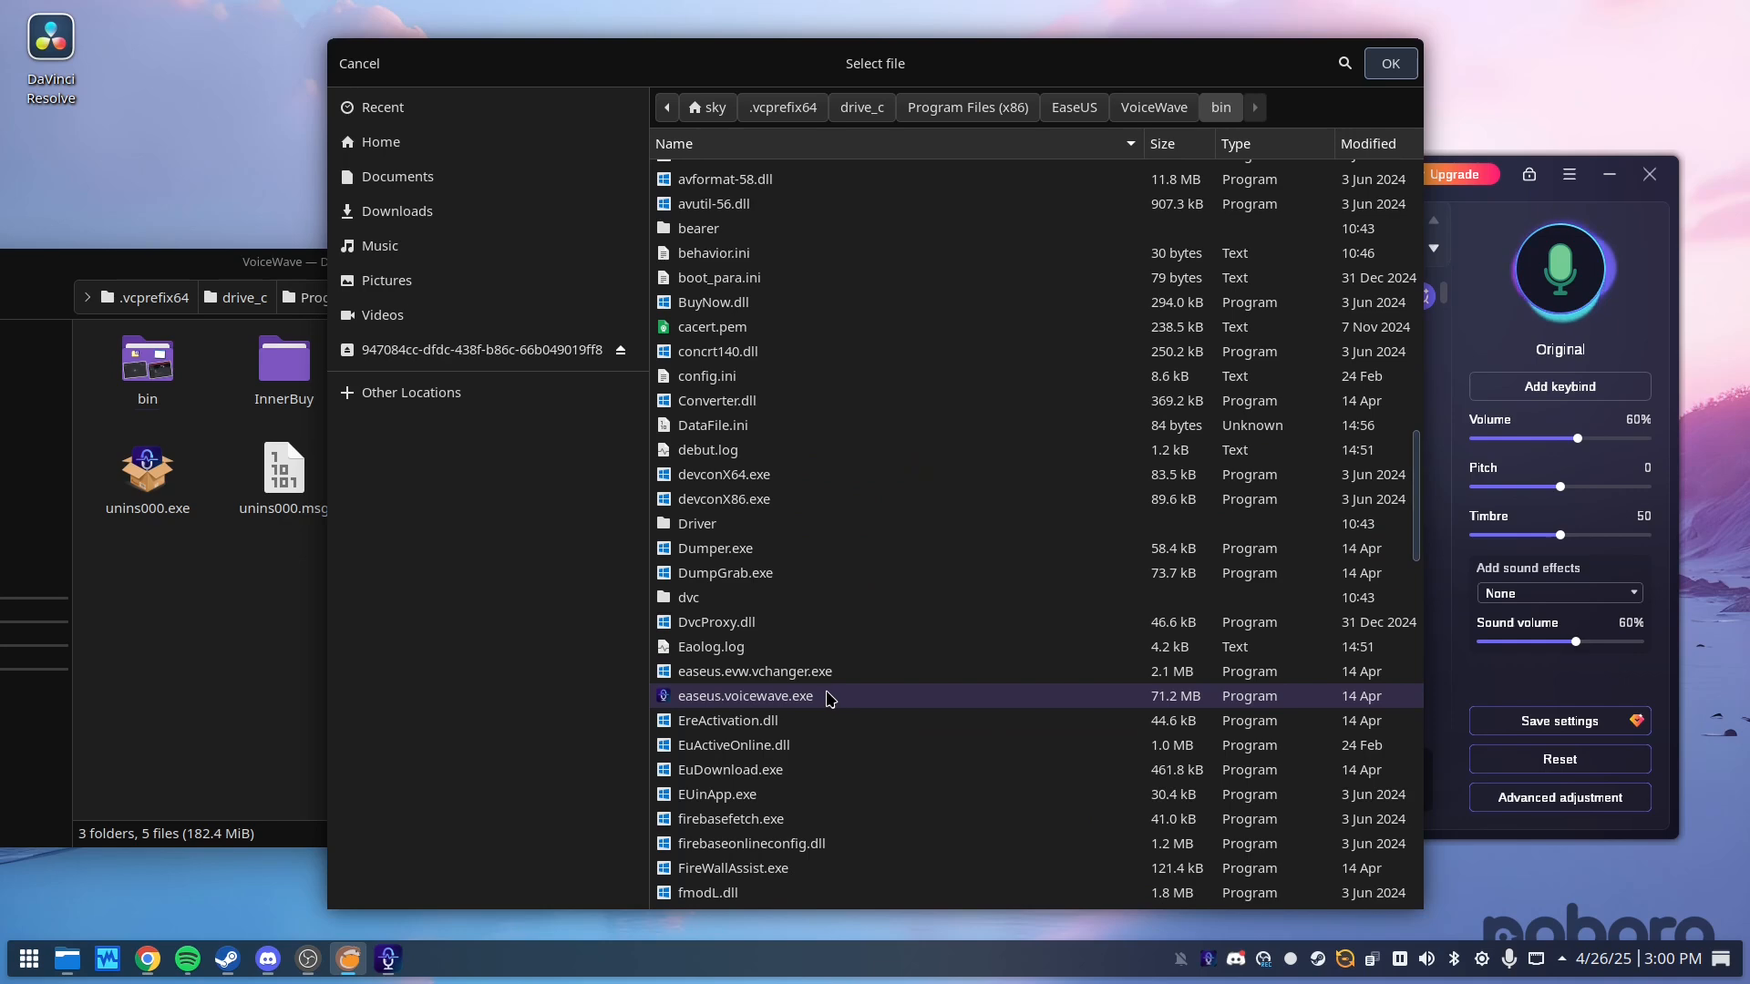
left_click(719, 700)
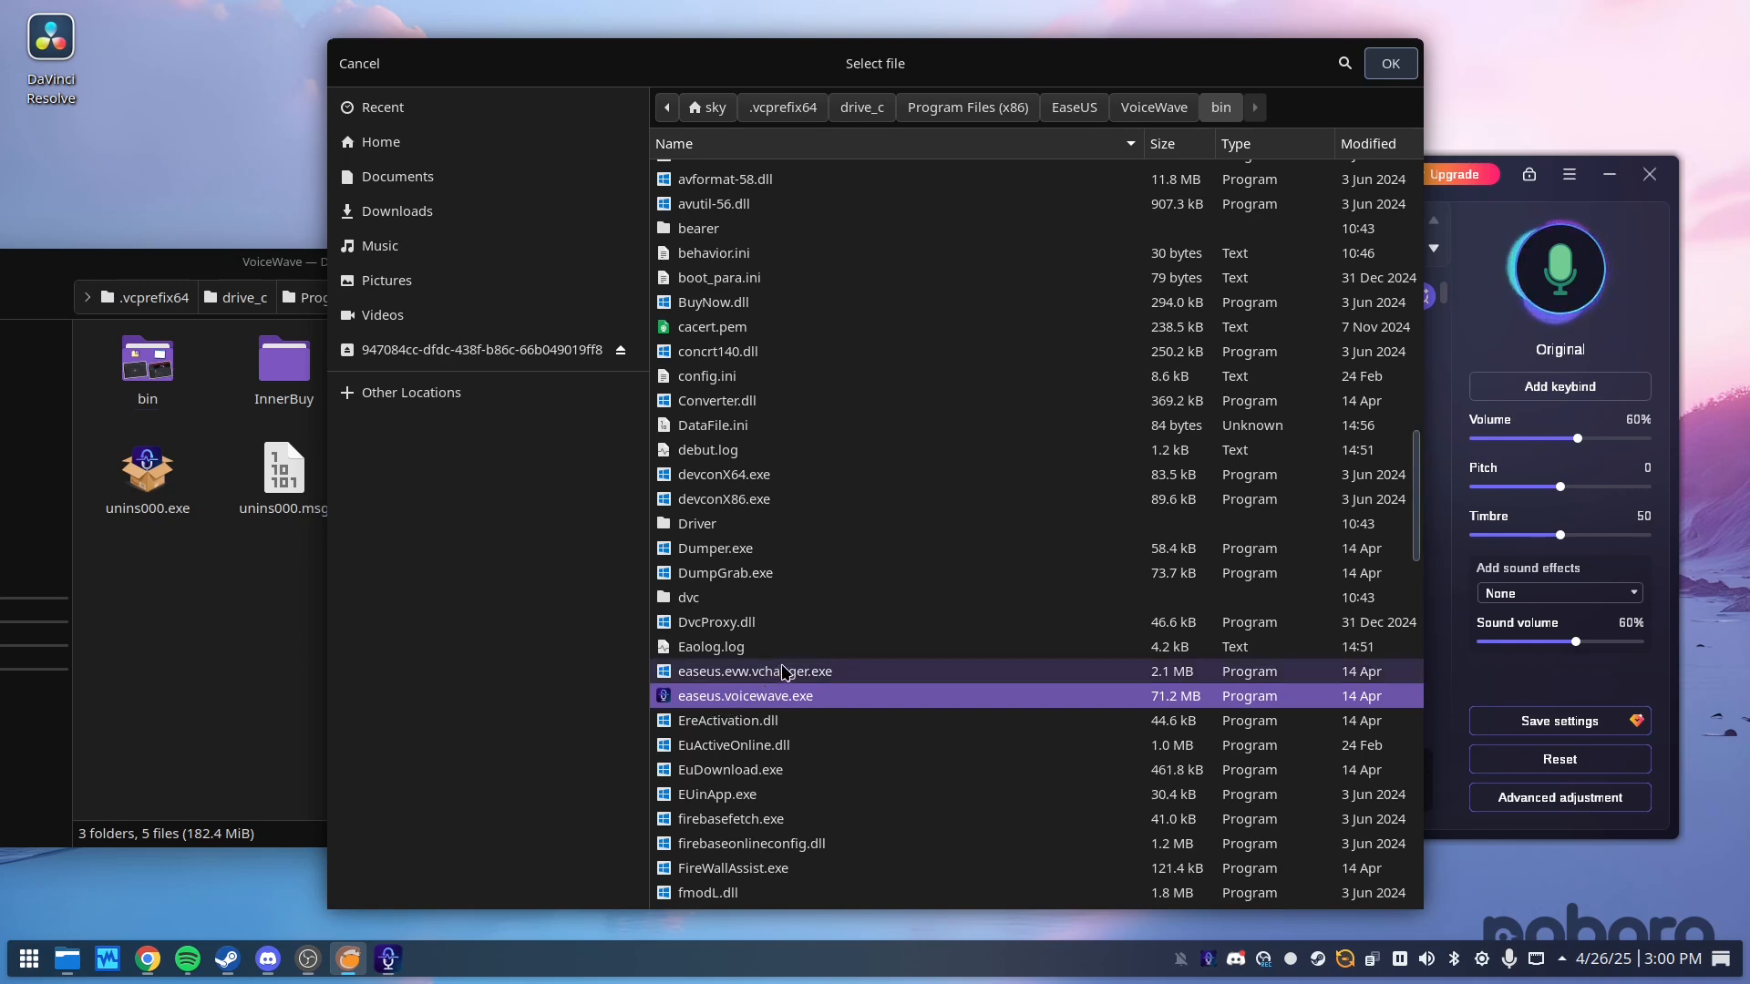
left_click(1390, 63)
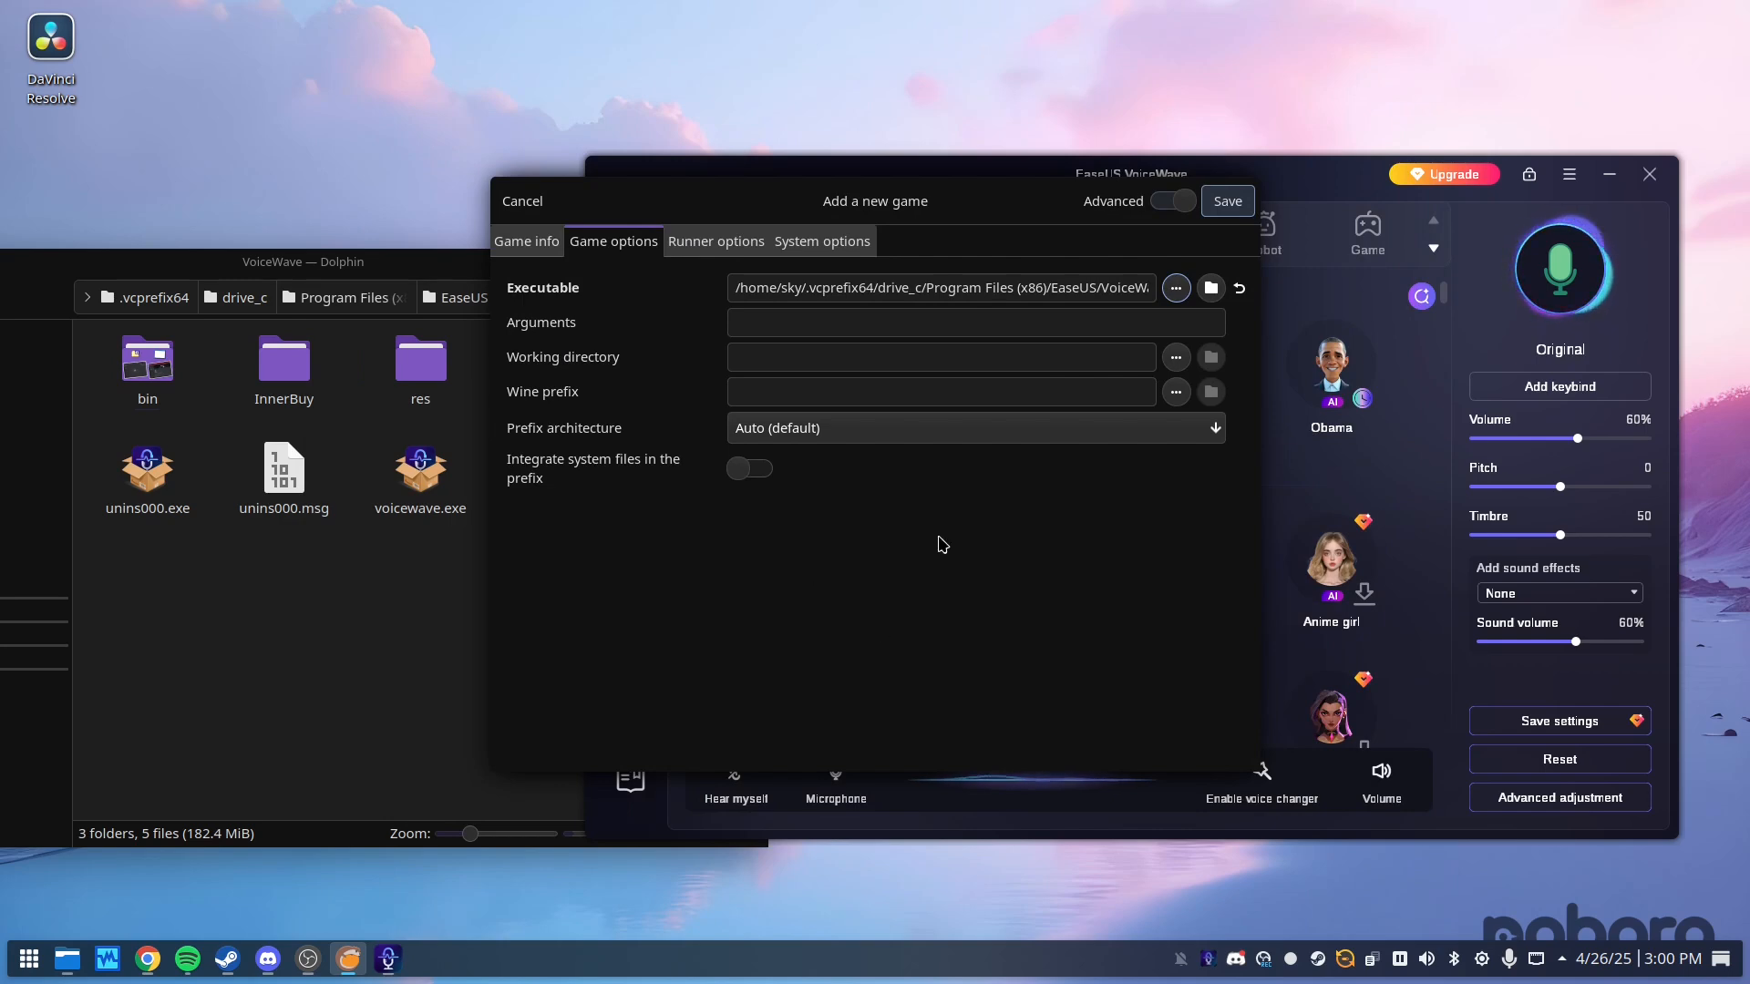
- Set the prefix architecture to 64-bit and the Wine prefix to the .vcprefix64 folder in the home directory
left_click(964, 427)
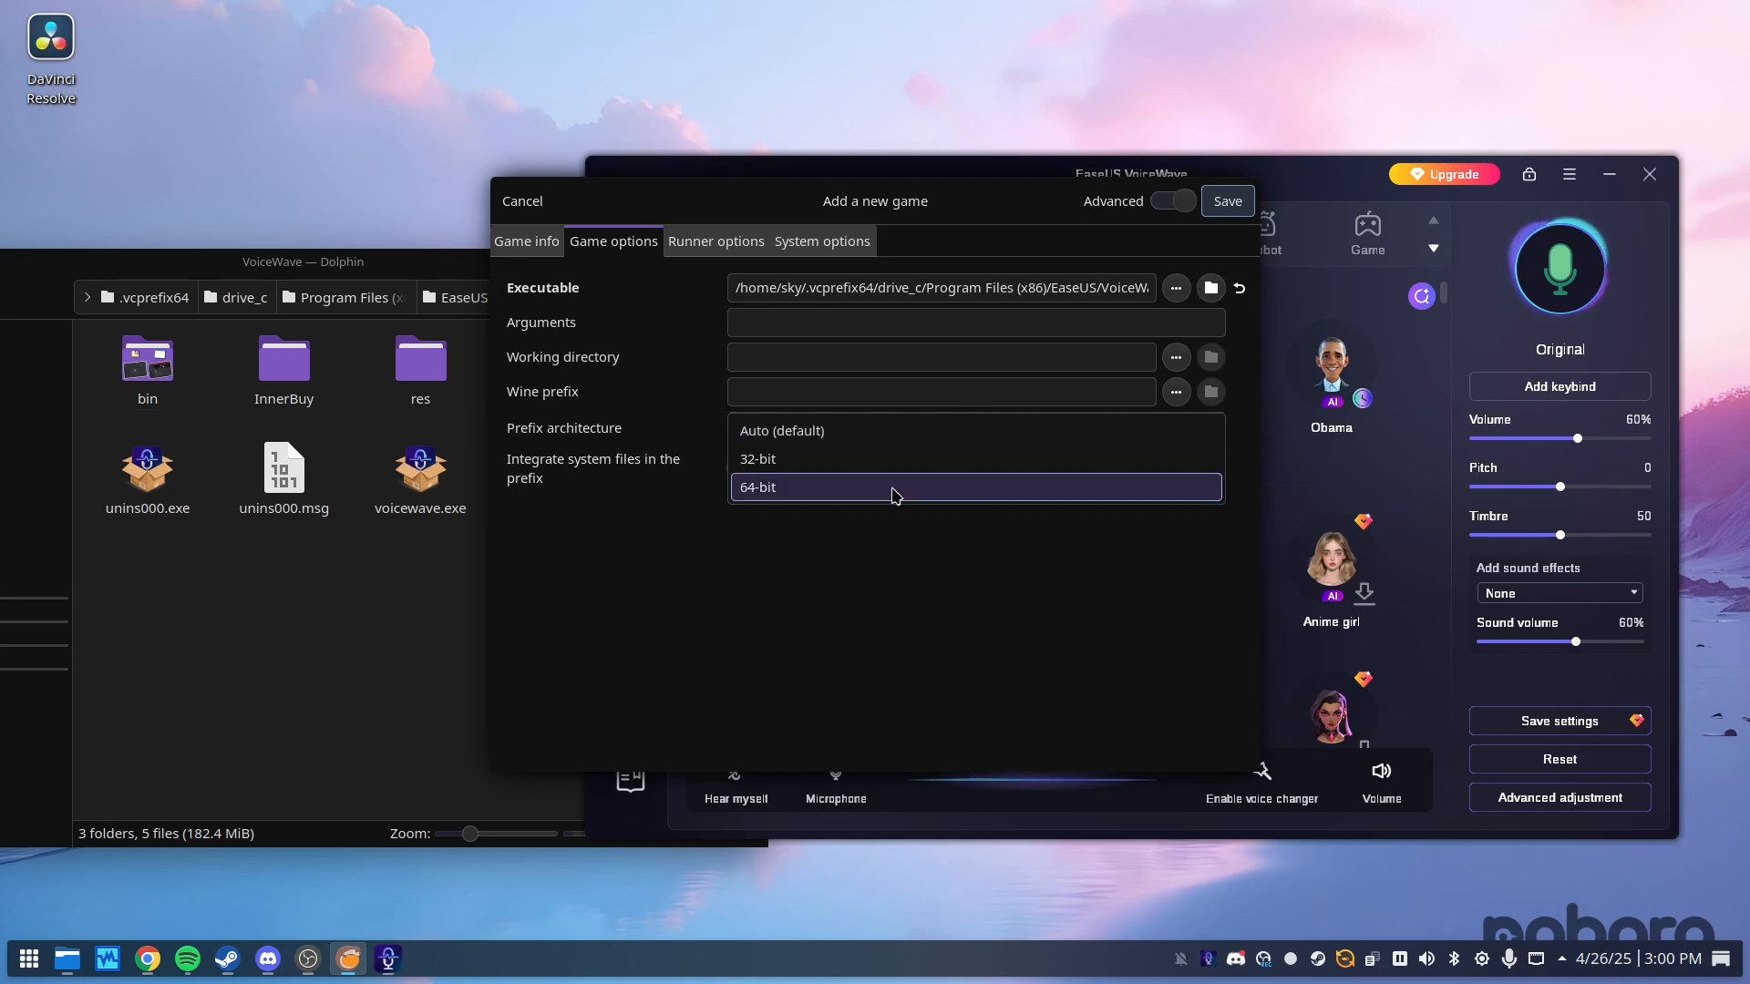
left_click(893, 492)
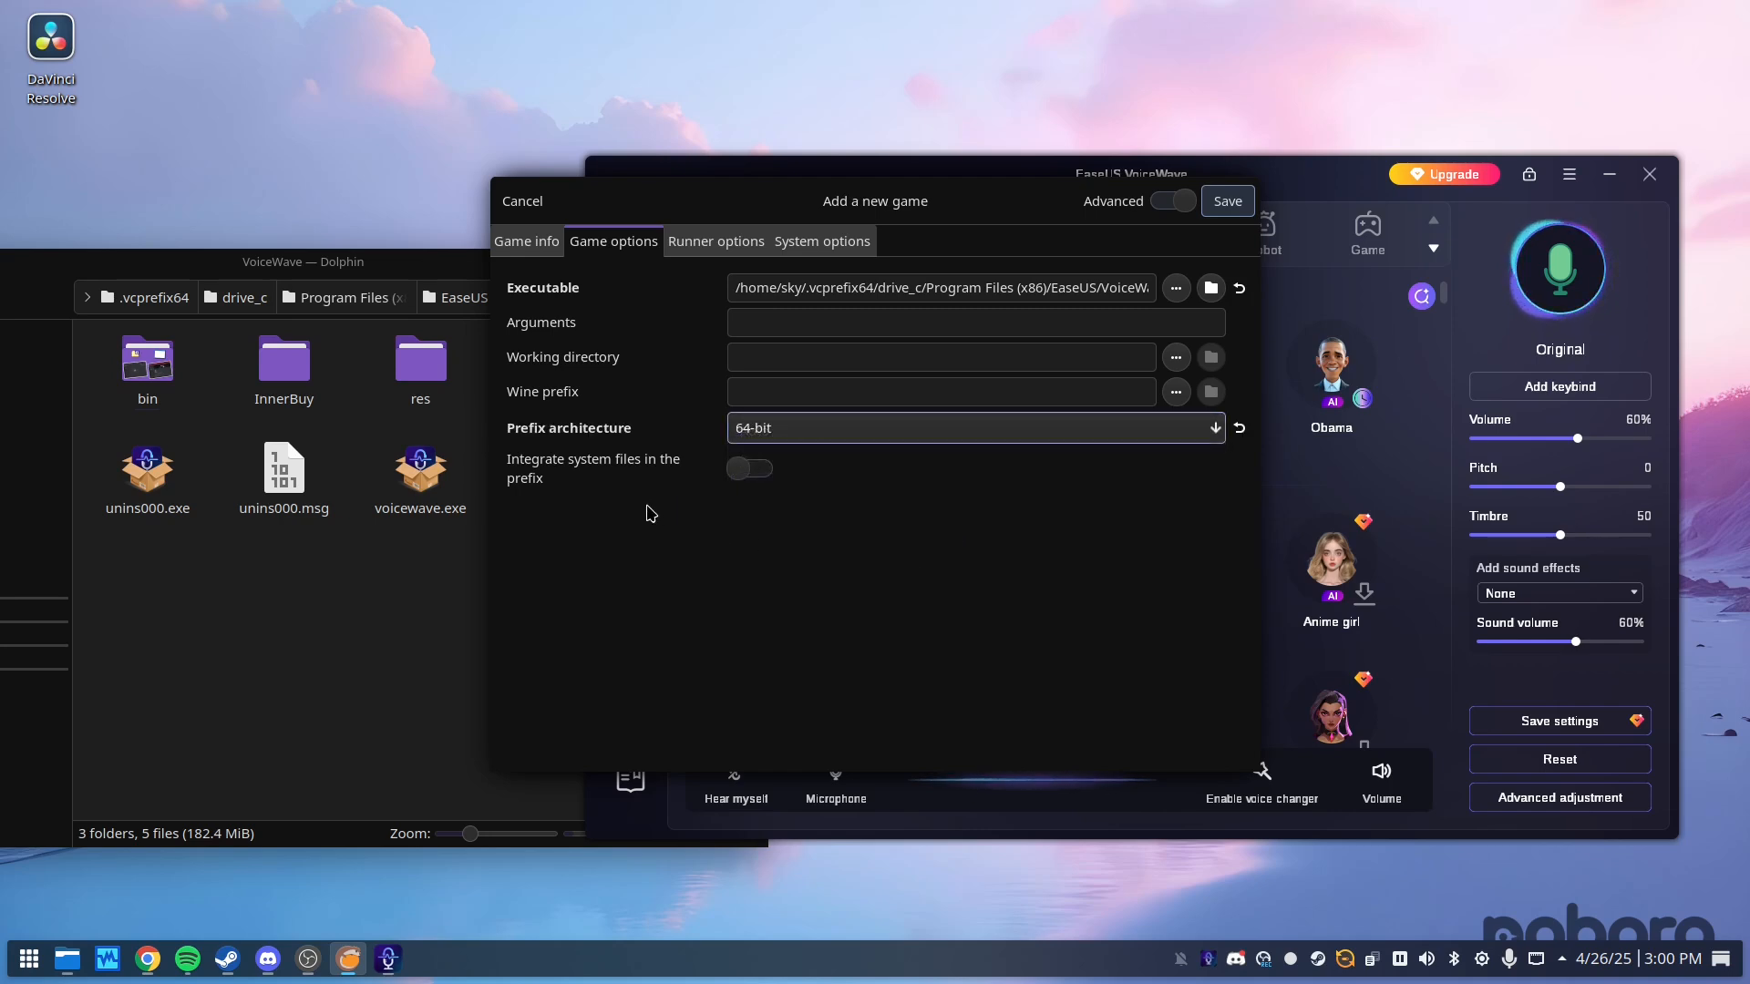
left_click(1127, 390)
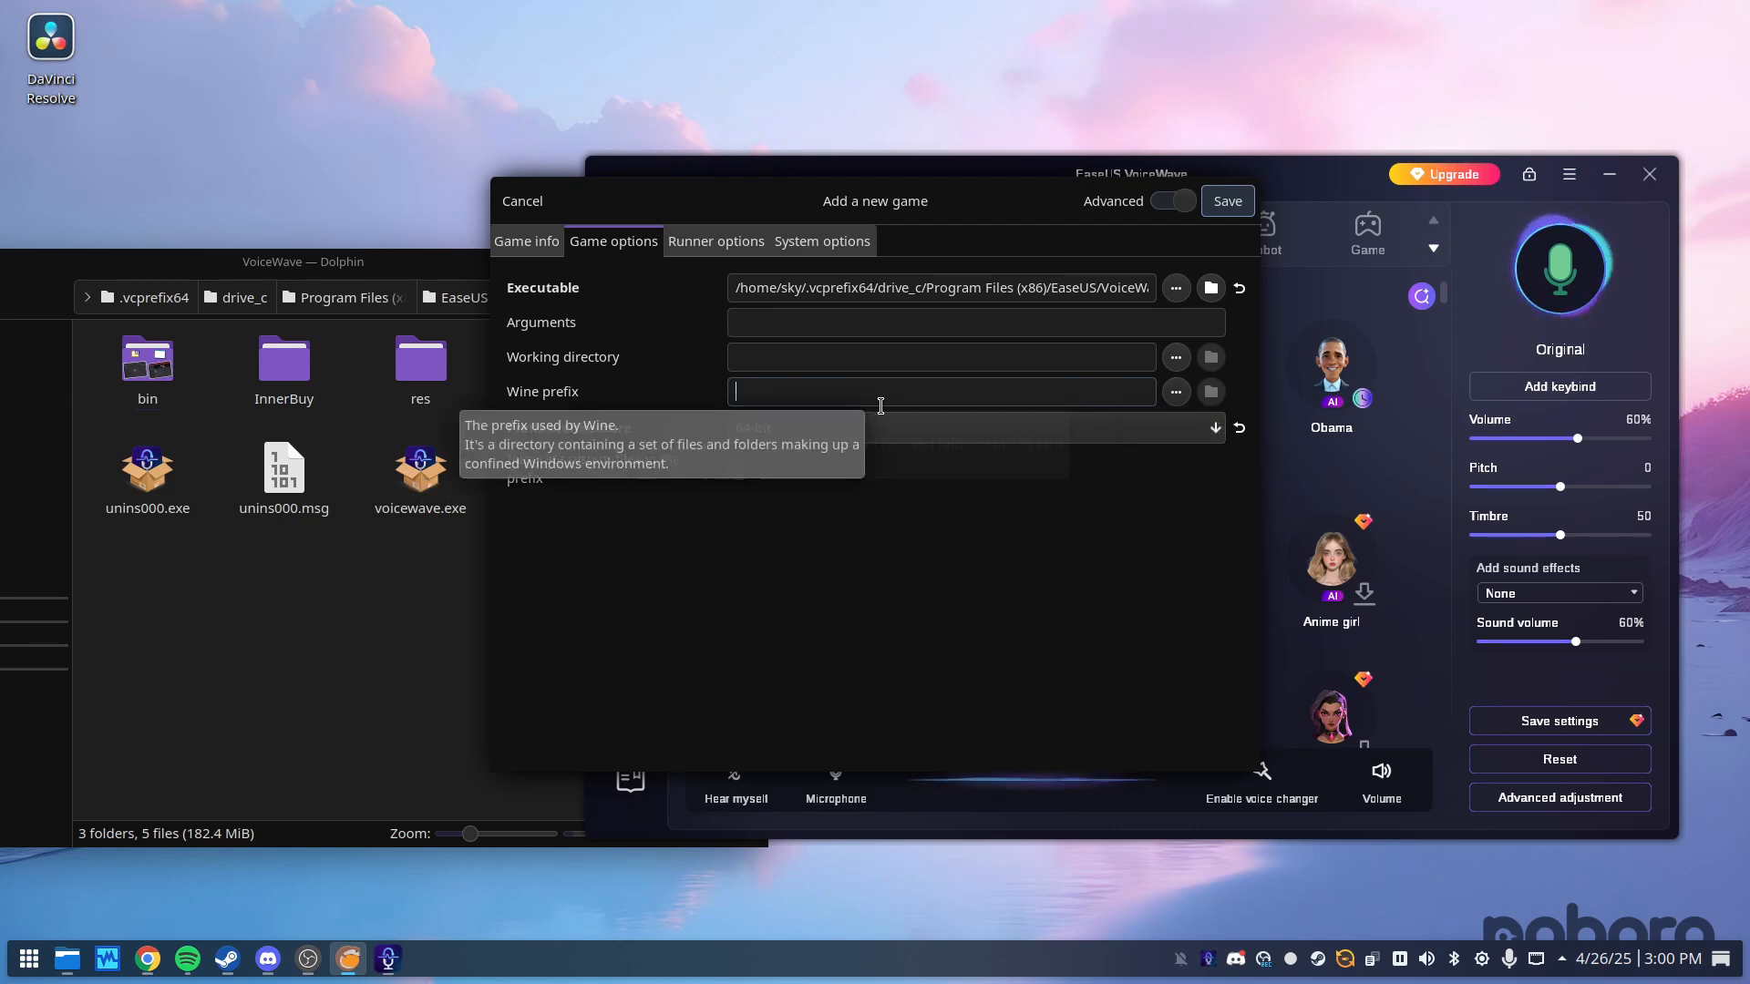
left_click(1176, 392)
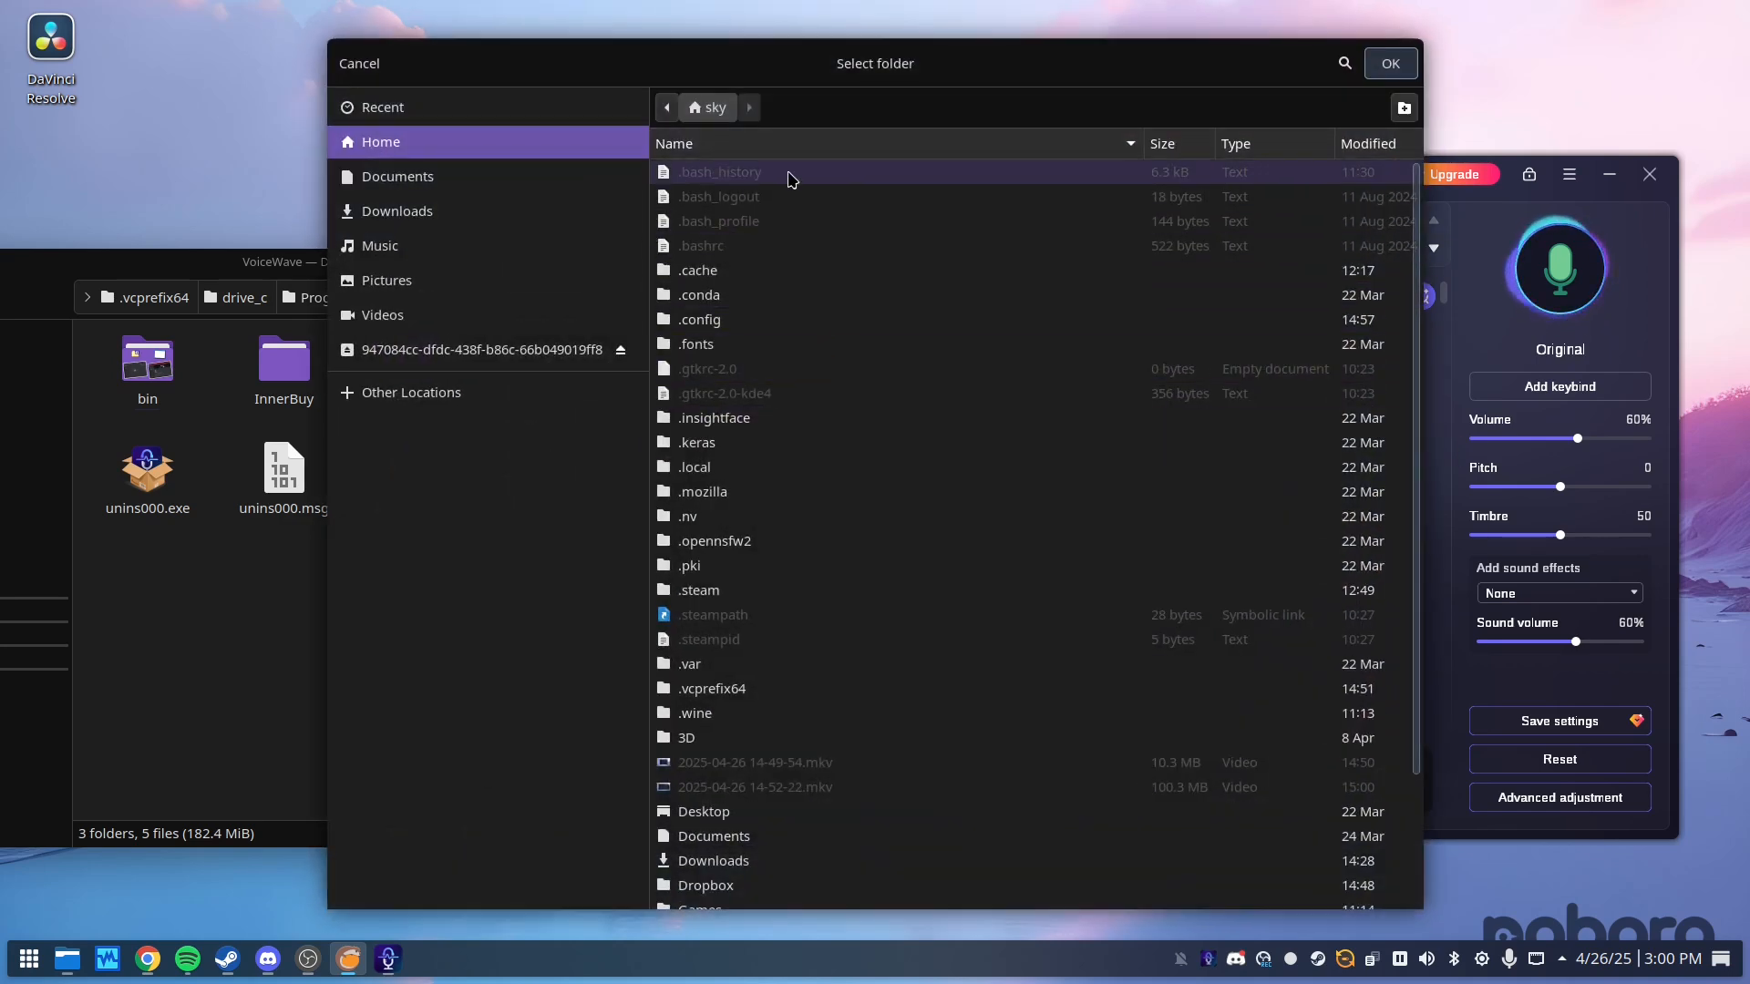
scroll(819, 463, "down", 3)
left_click(722, 537)
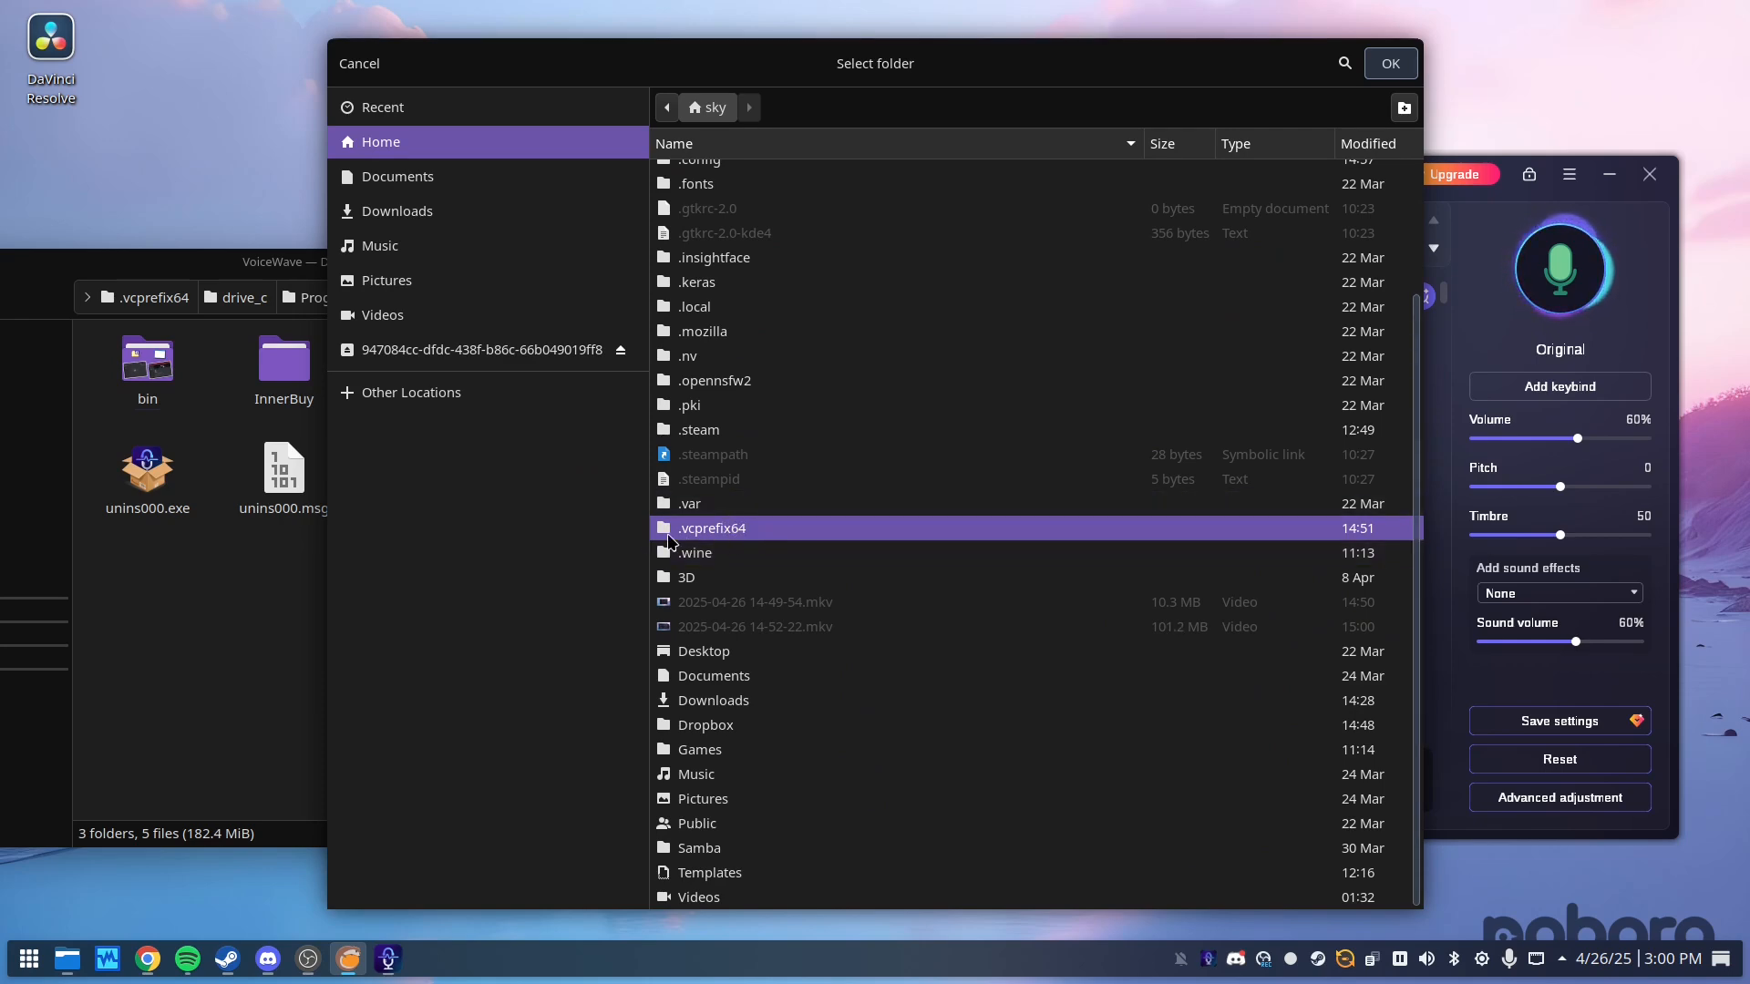
left_click(1390, 66)
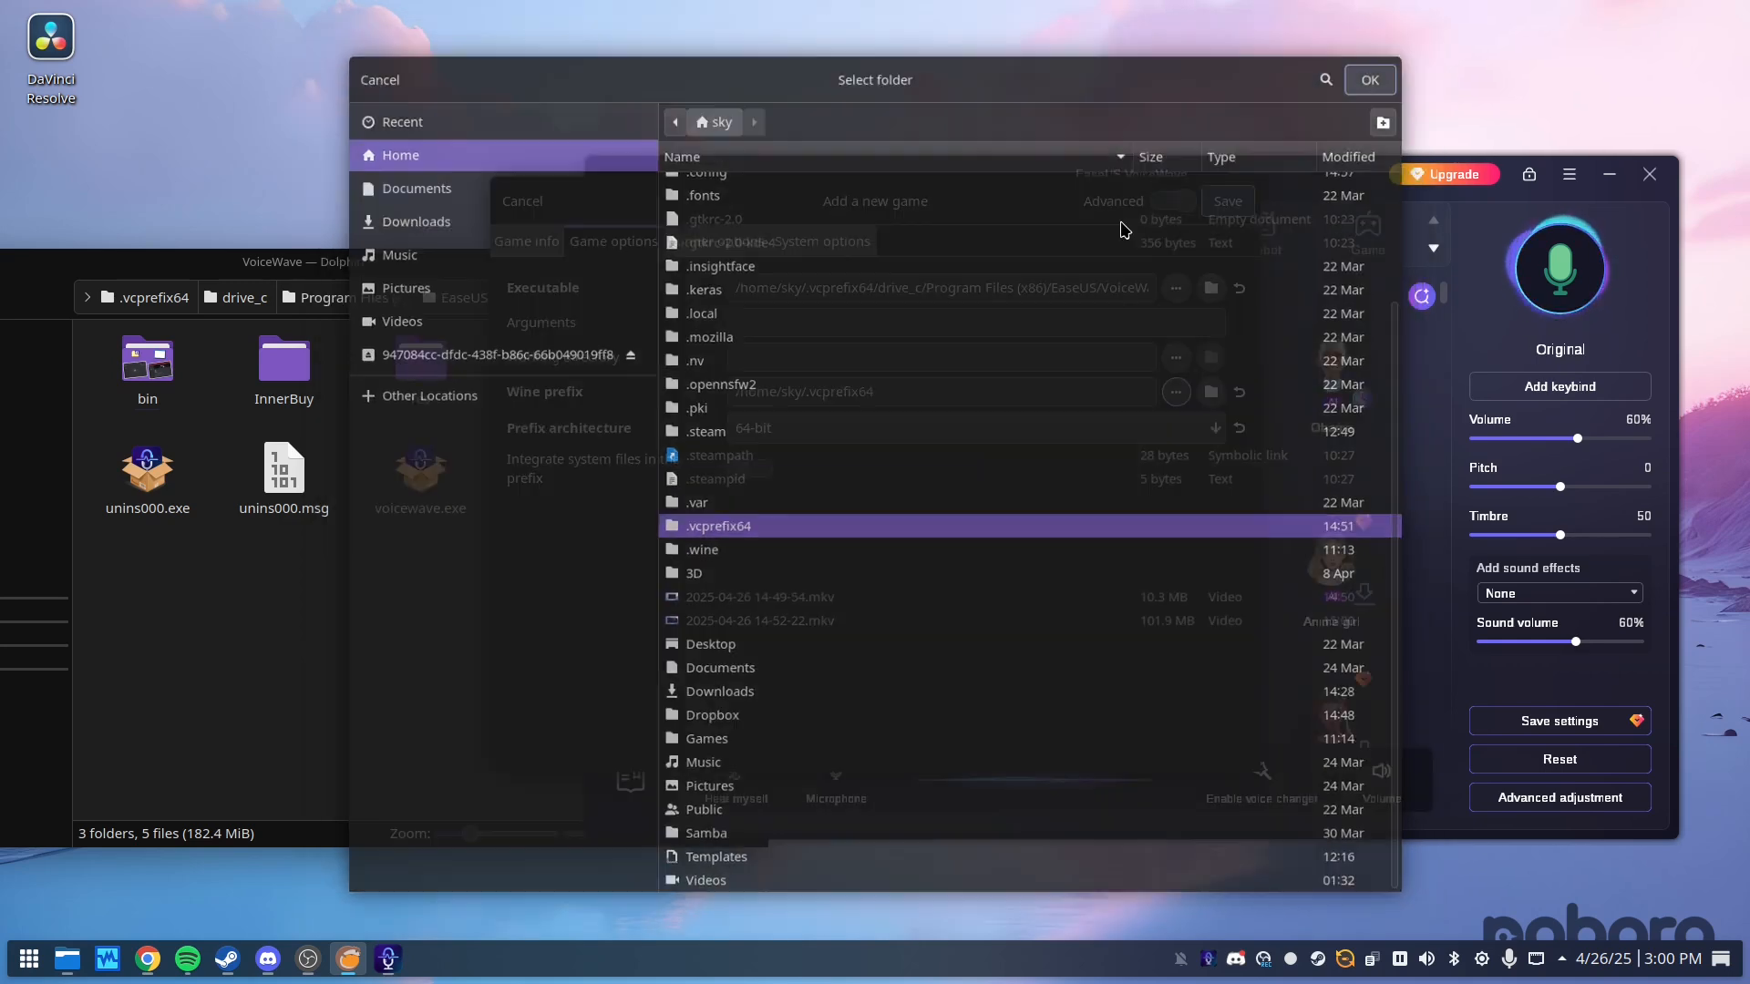
- Look through the new game's runner and system options, and discard the entry without saving
left_click(708, 244)
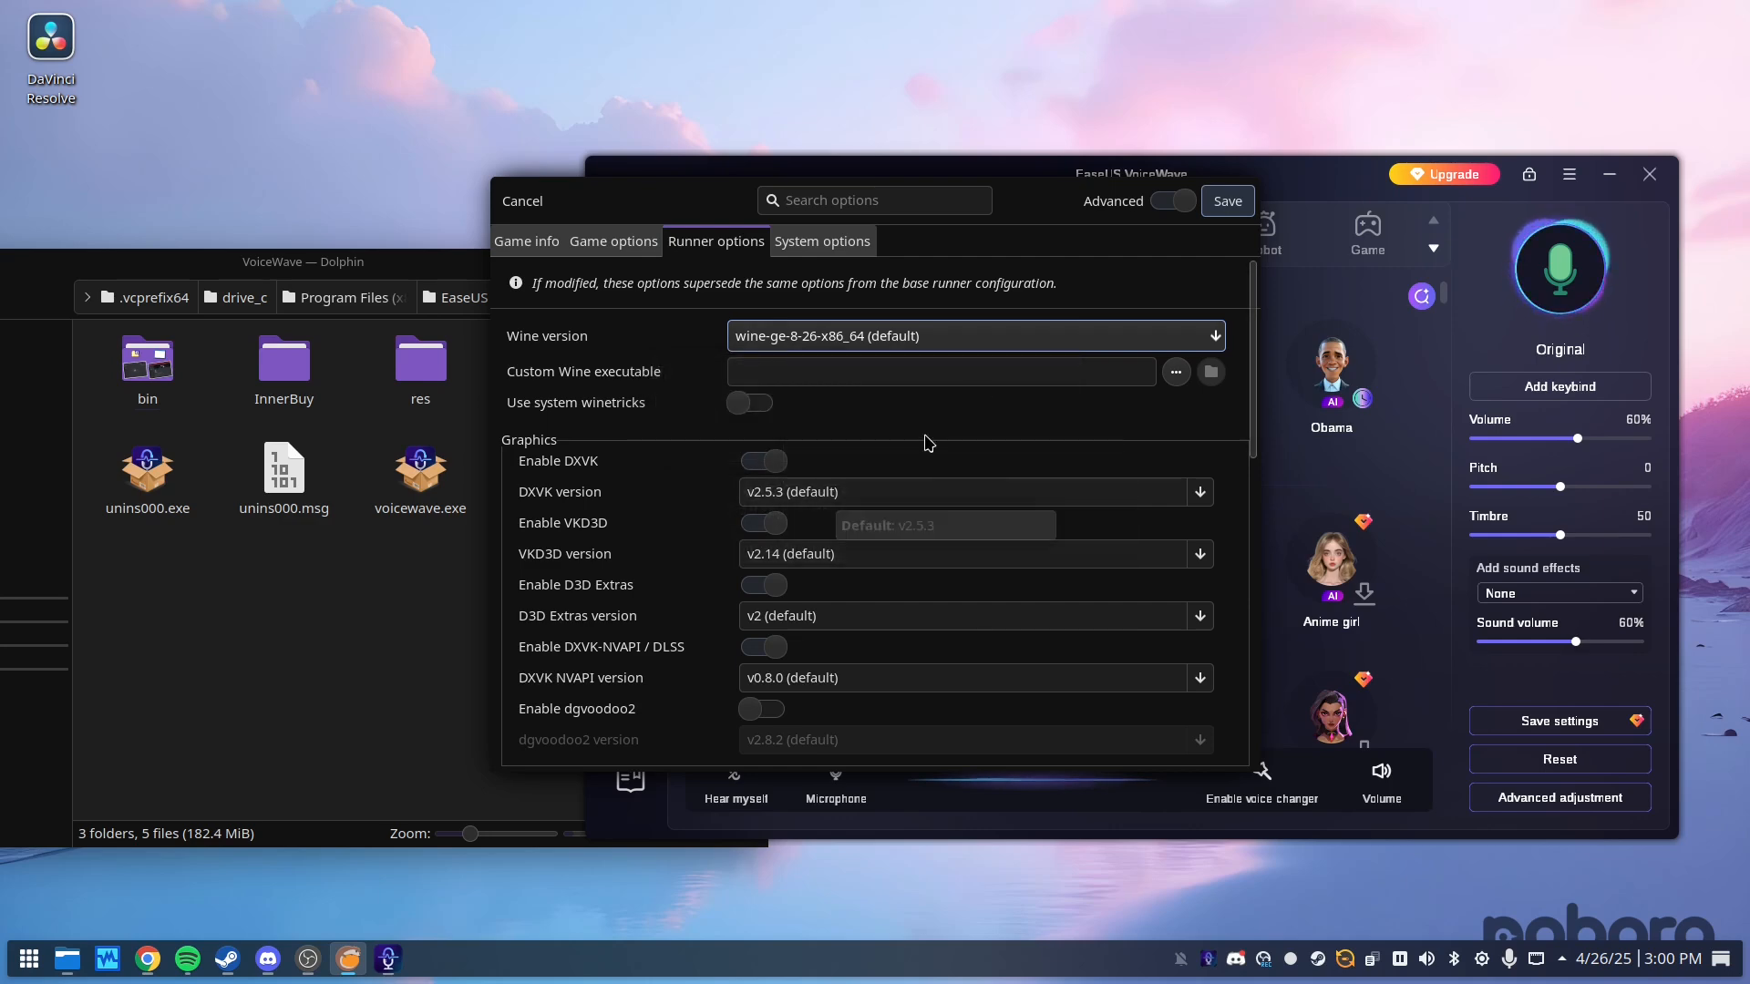
scroll(890, 500, "down", 3)
scroll(890, 500, "up", 3)
left_click(823, 241)
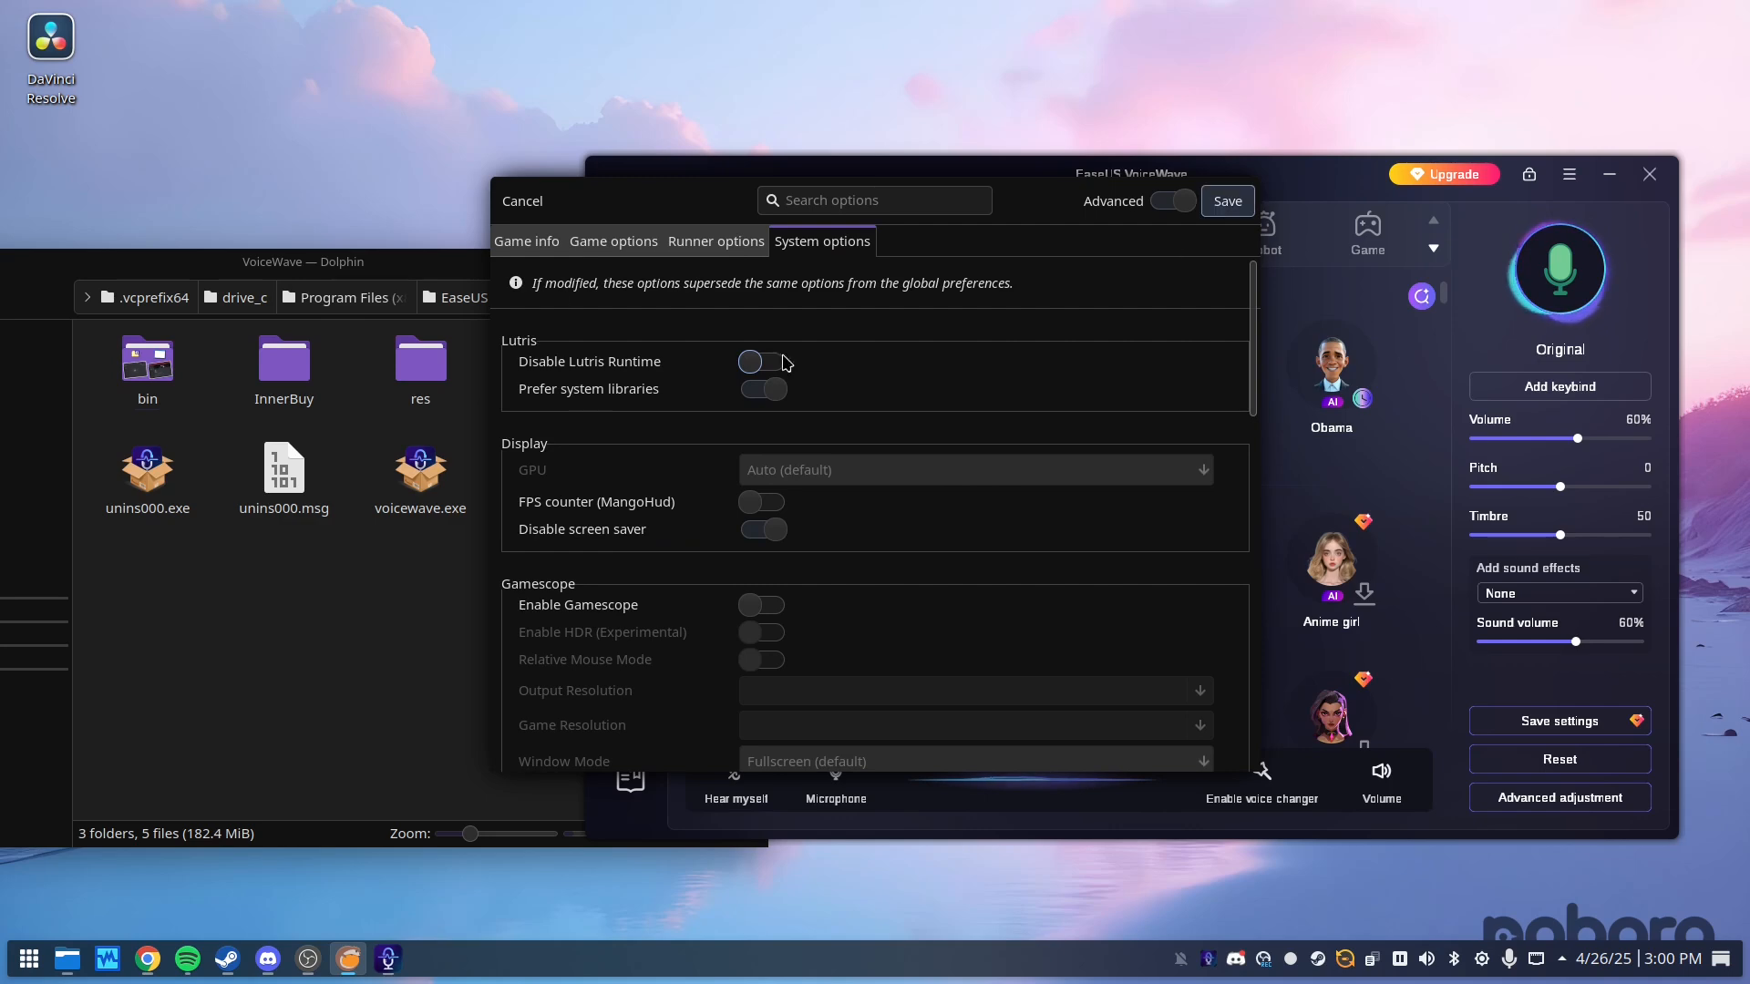
left_click(523, 201)
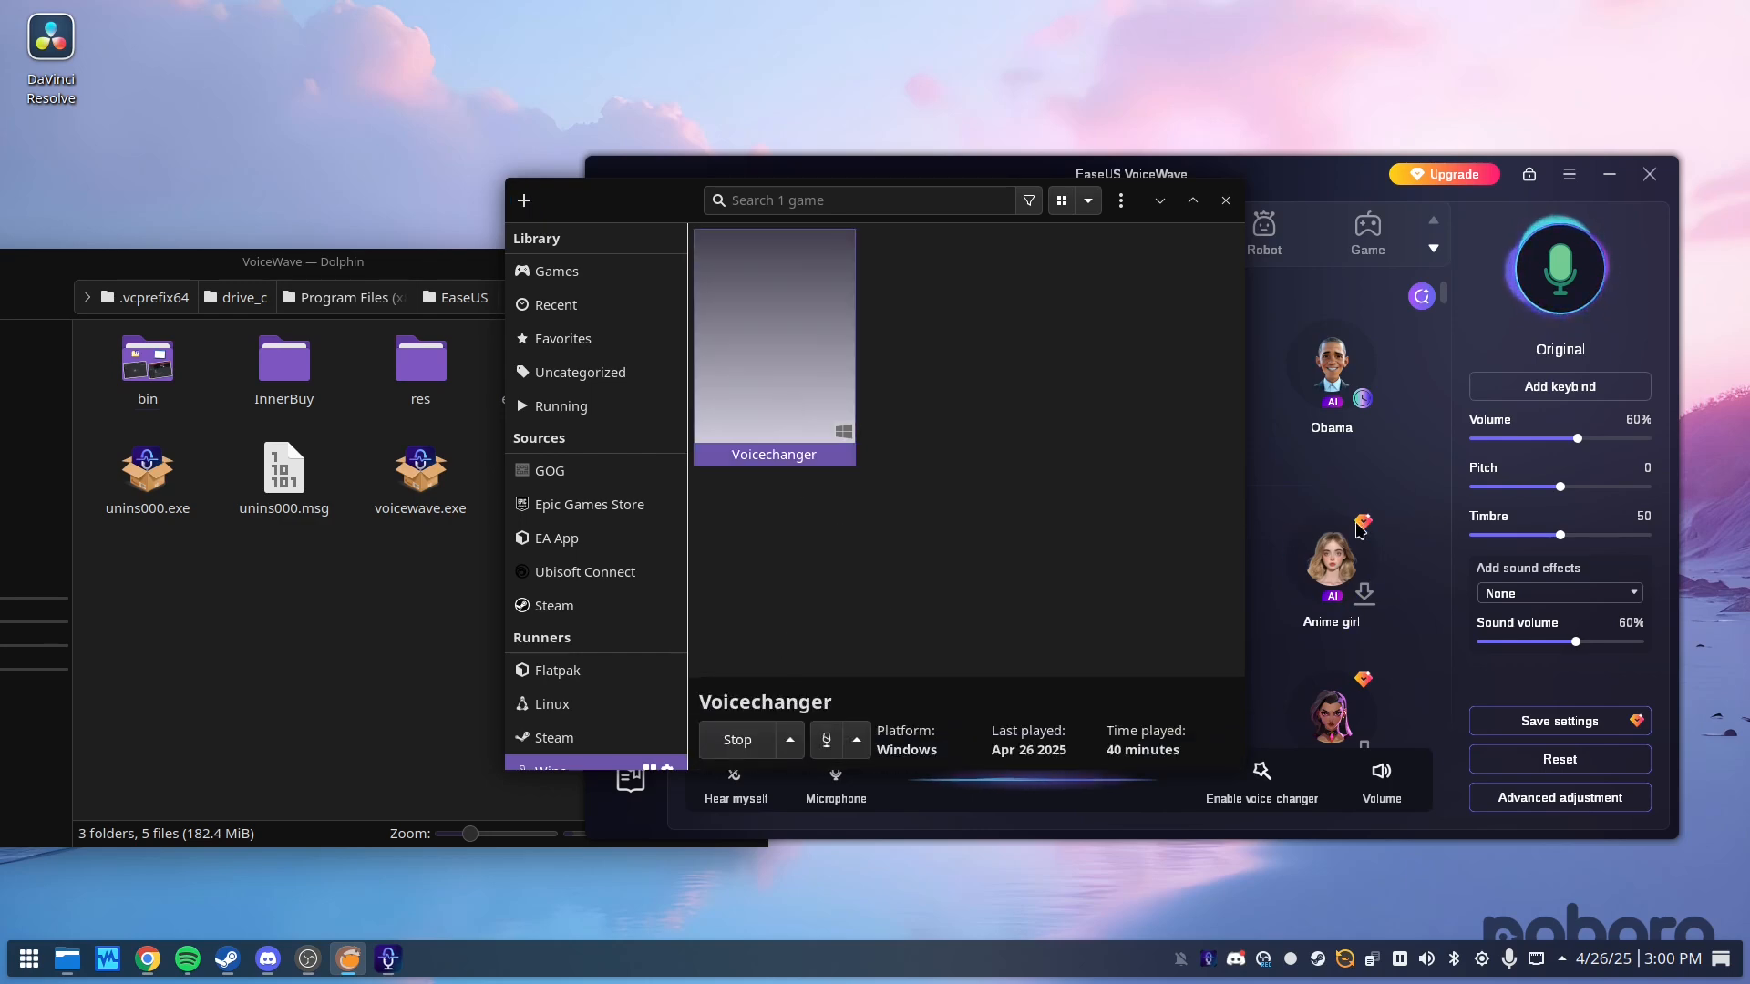
- Switch to EaseUS VoiceWave, look through its settings, and toggle the Hear myself option
left_click(1319, 177)
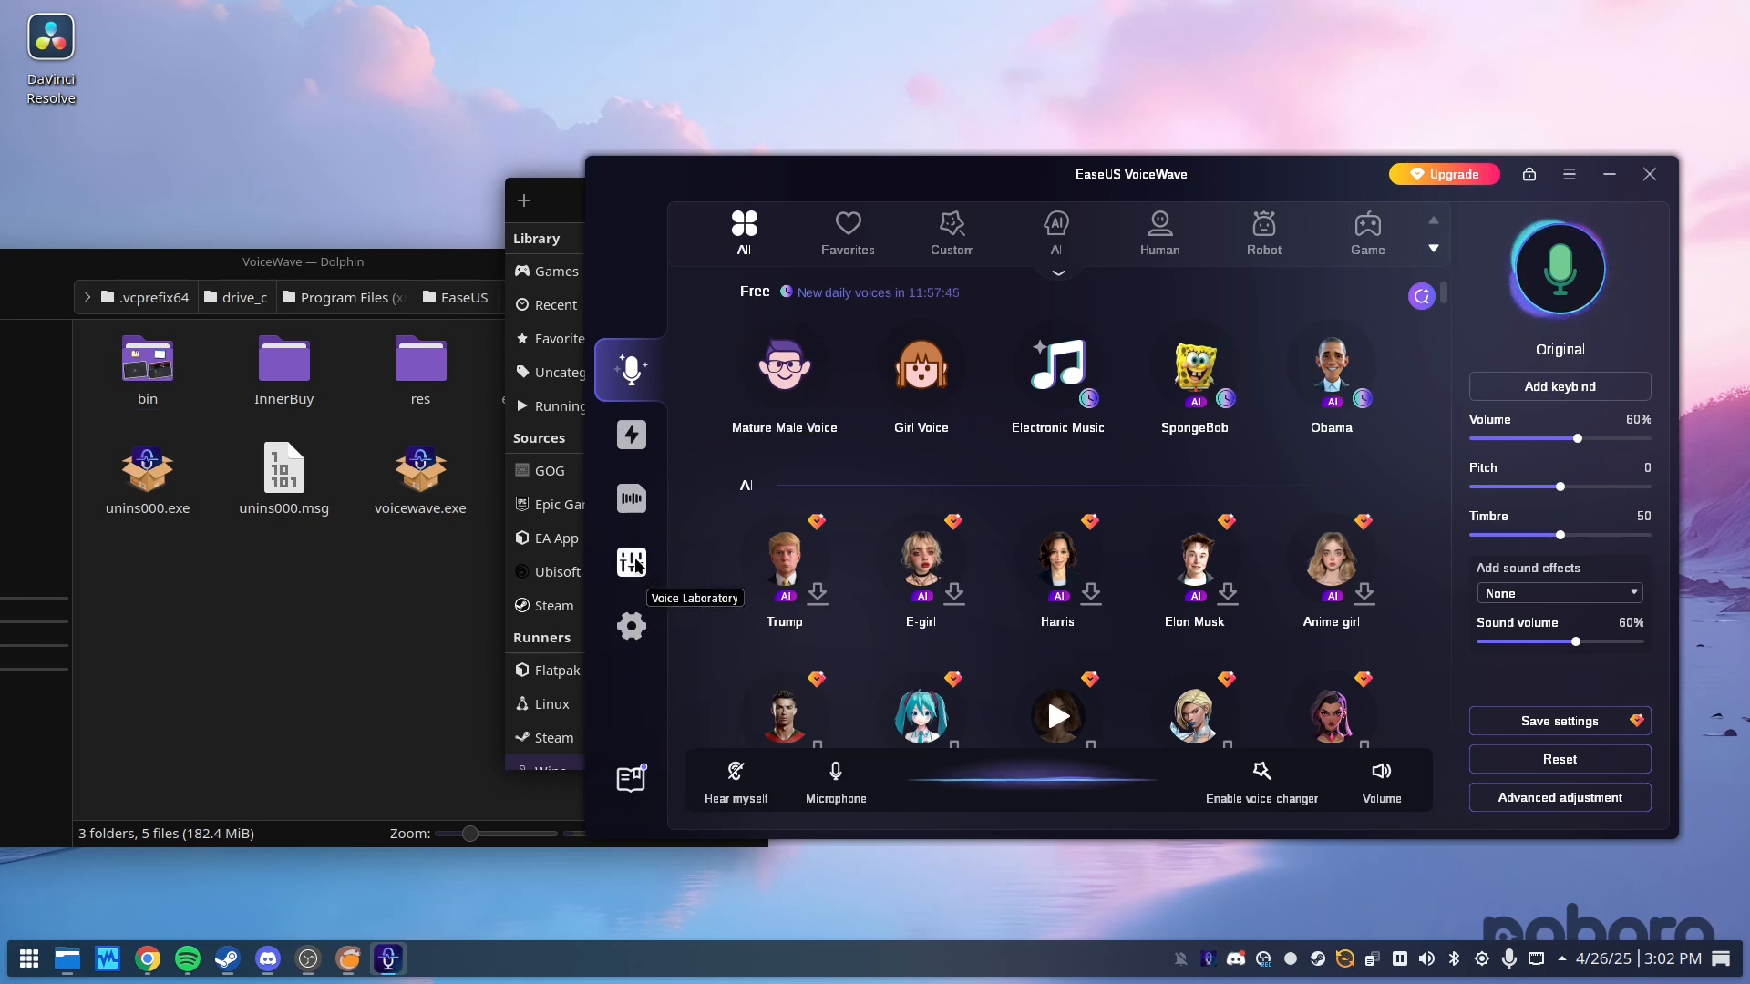
left_click(631, 626)
scroll(826, 748, "down", 1)
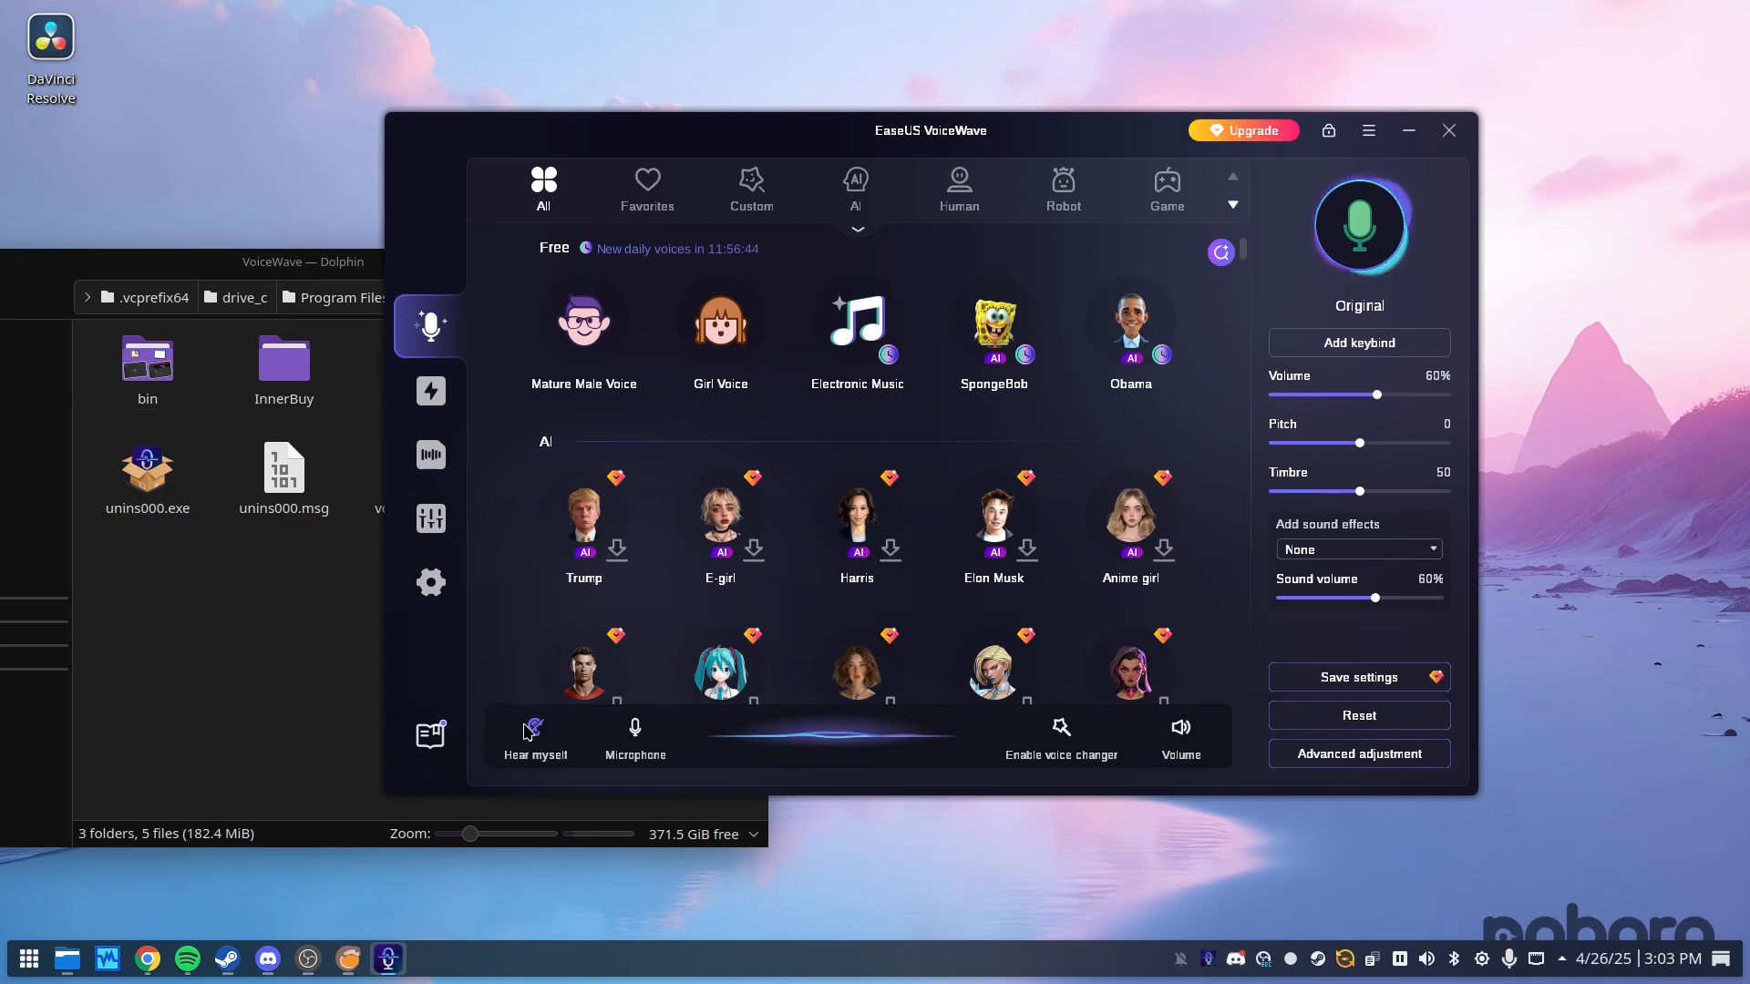
left_click(536, 729)
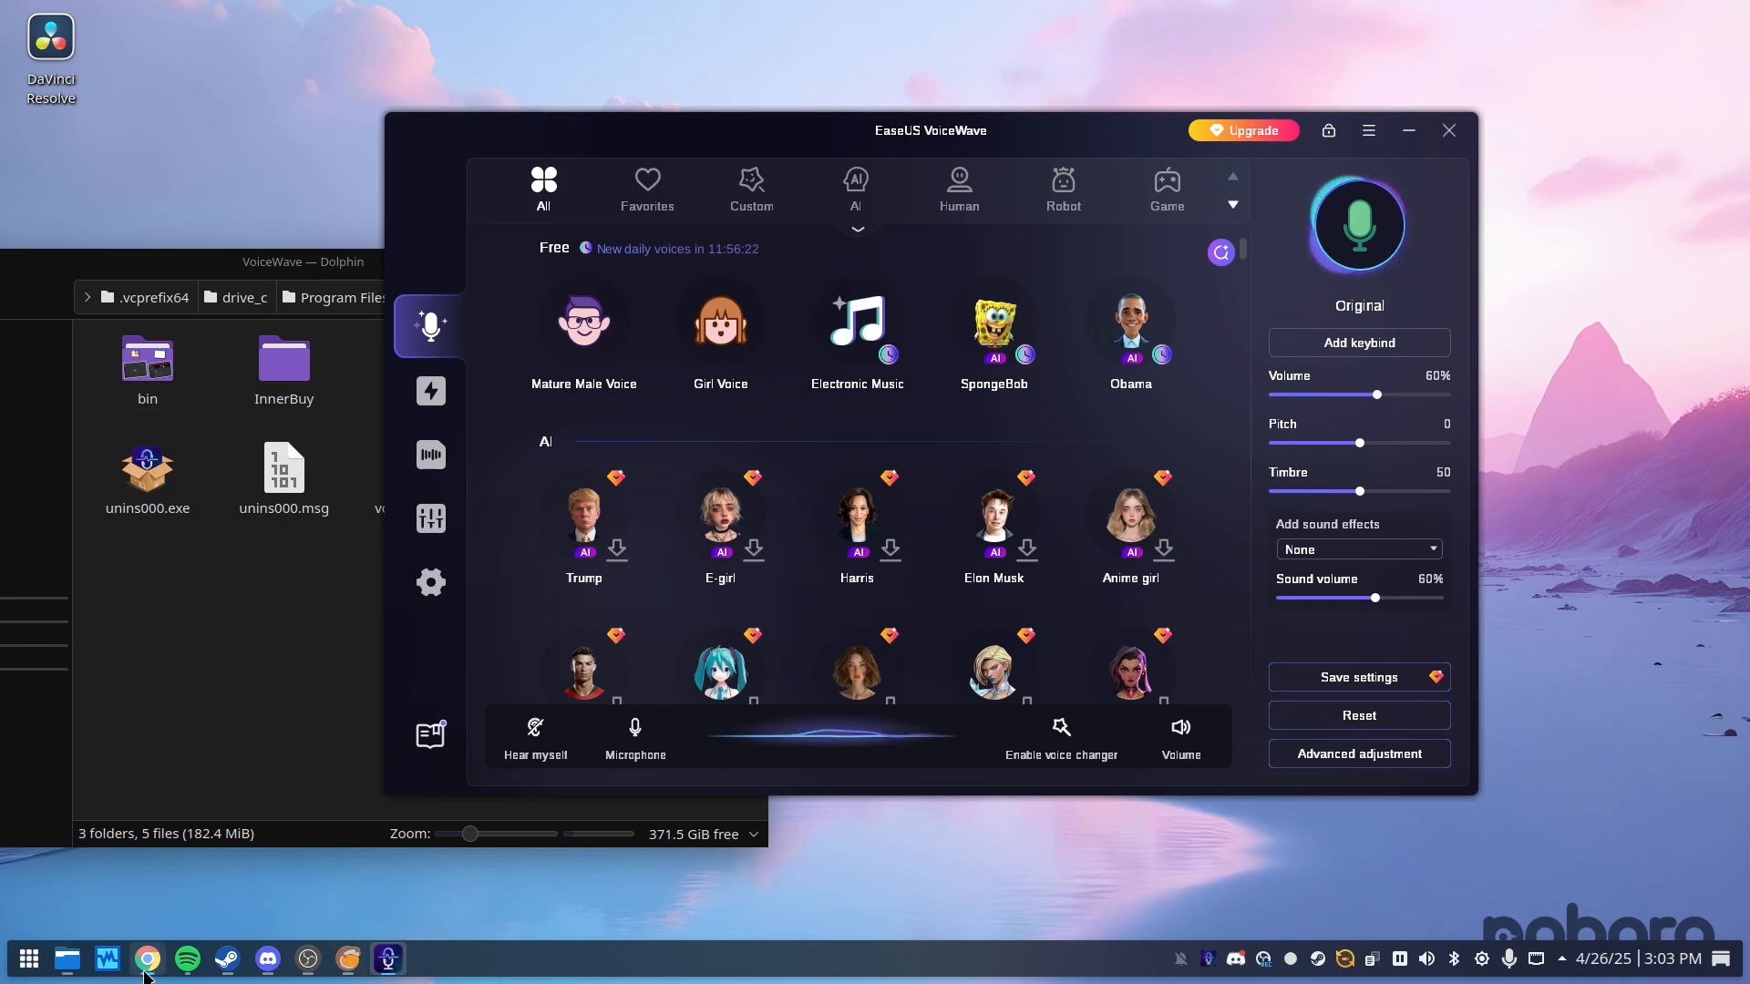
- Launch qpwgraph and examine the audio connections of the easeus.evw.vchanger.exe nodes
left_click(22, 976)
left_click(82, 798)
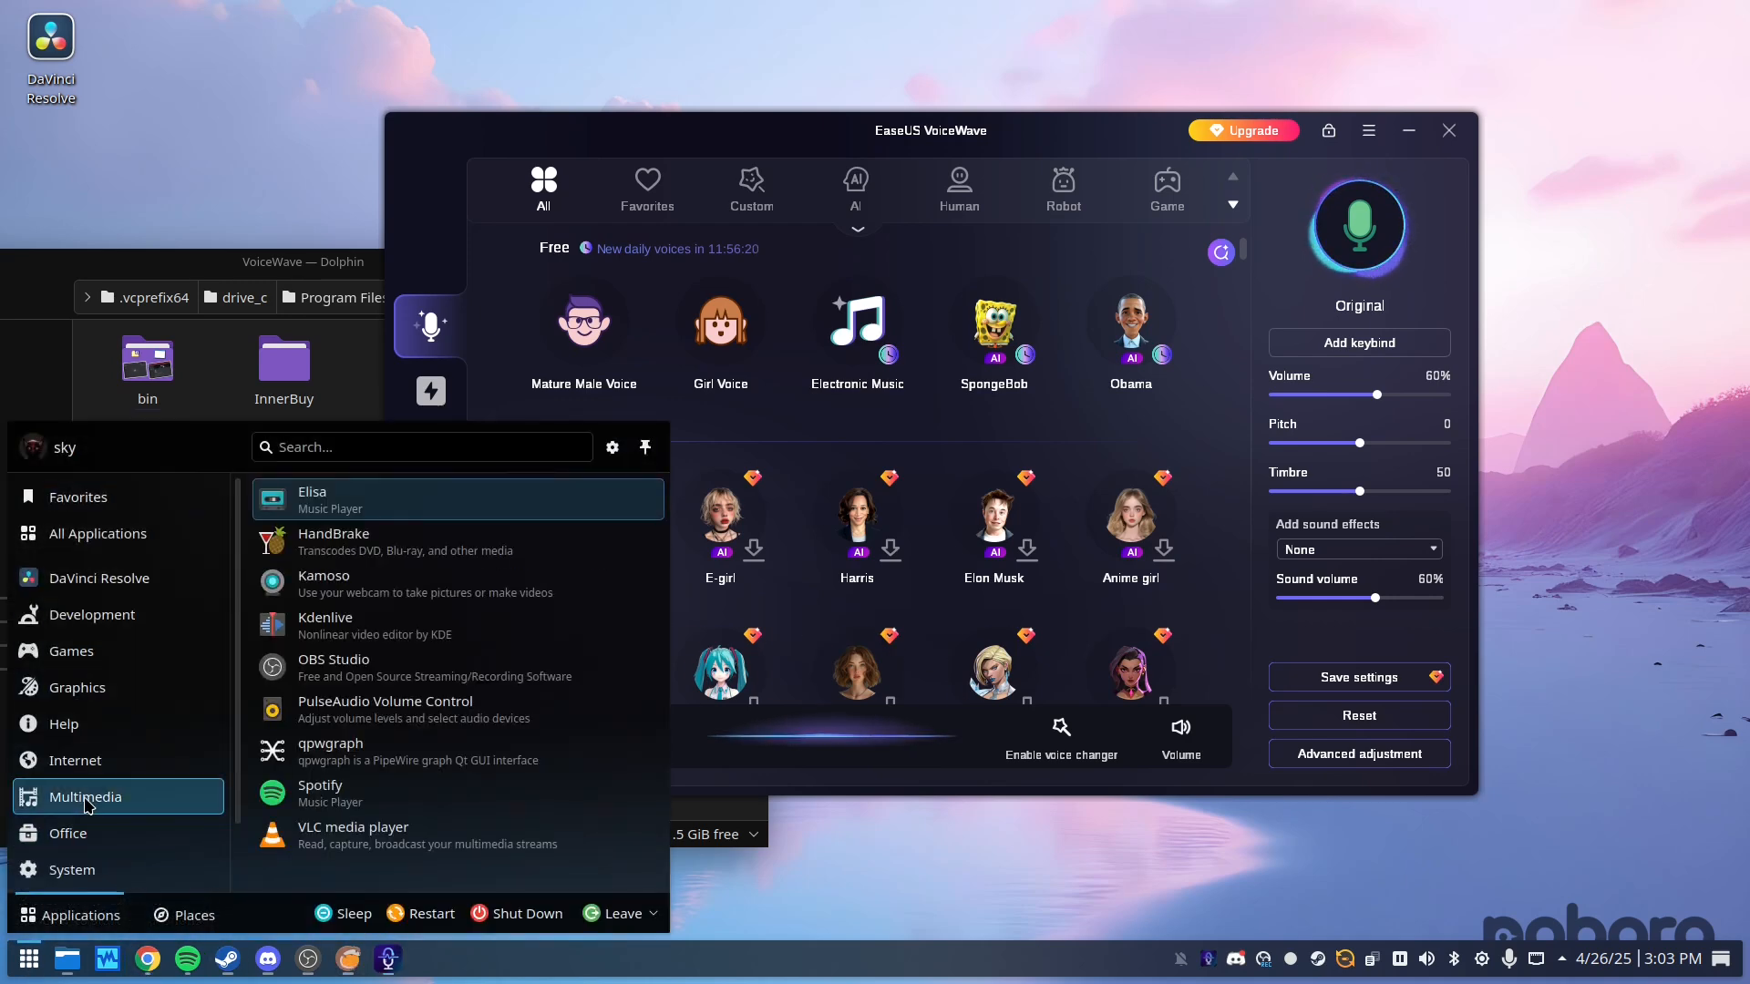
left_click(353, 757)
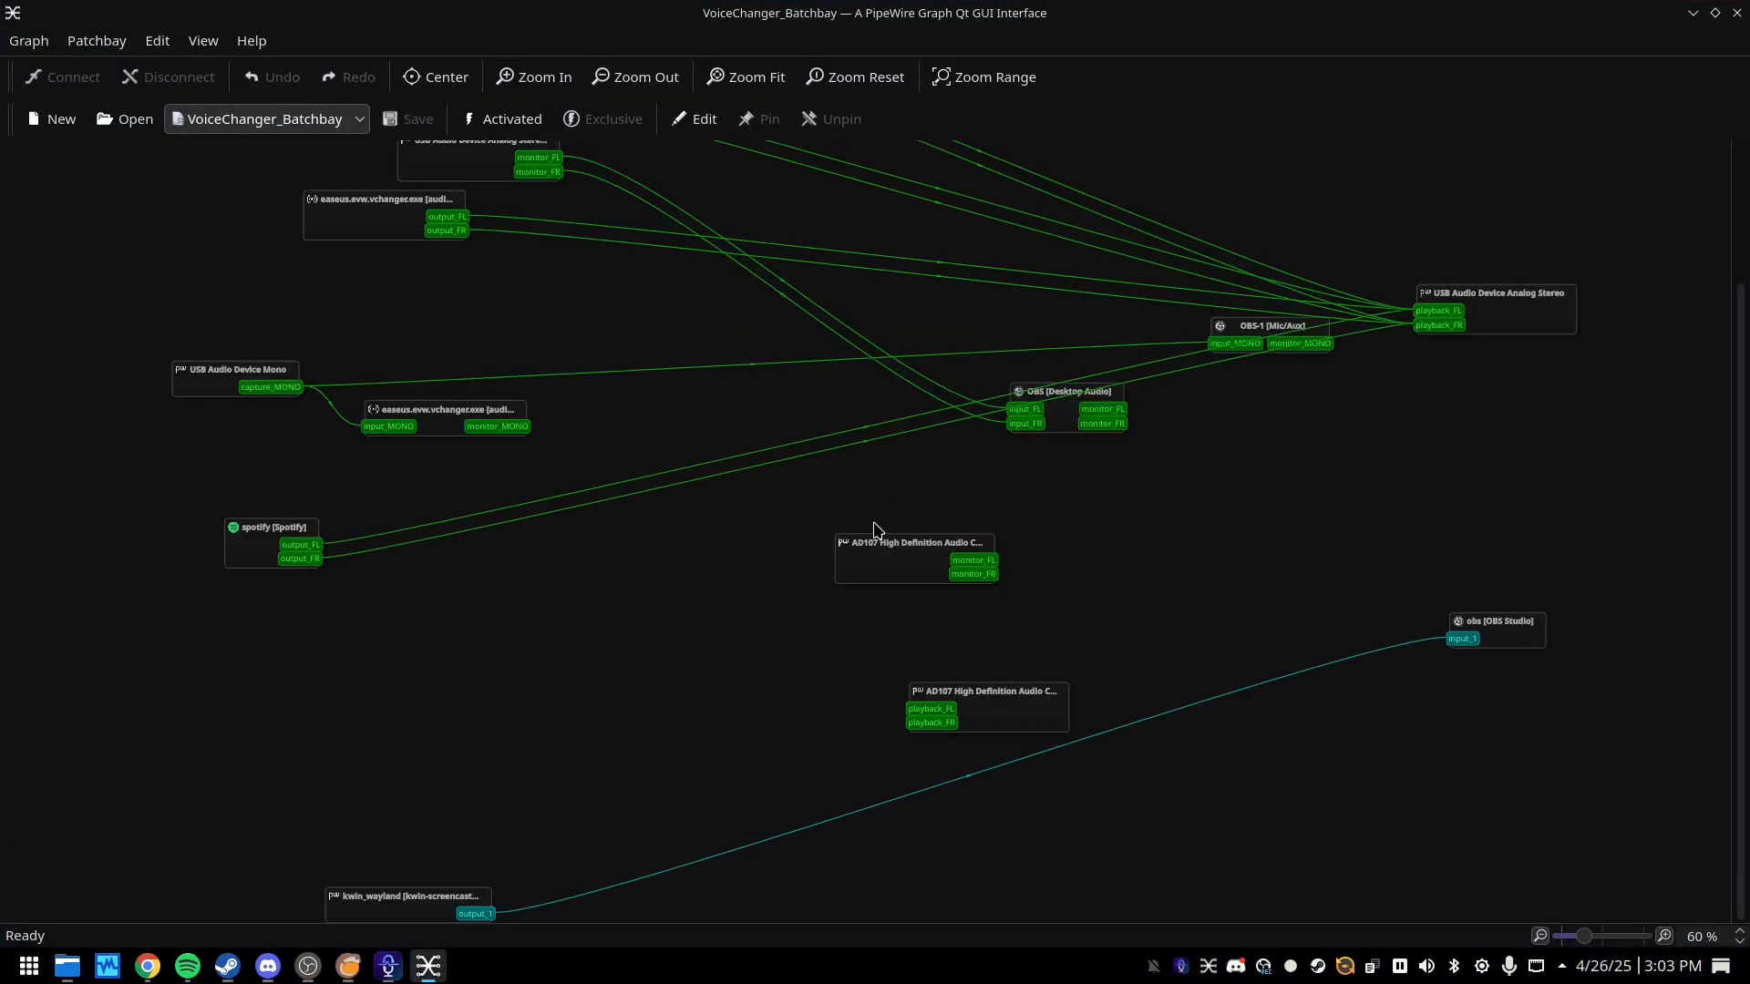
scroll(839, 481, "up", 3)
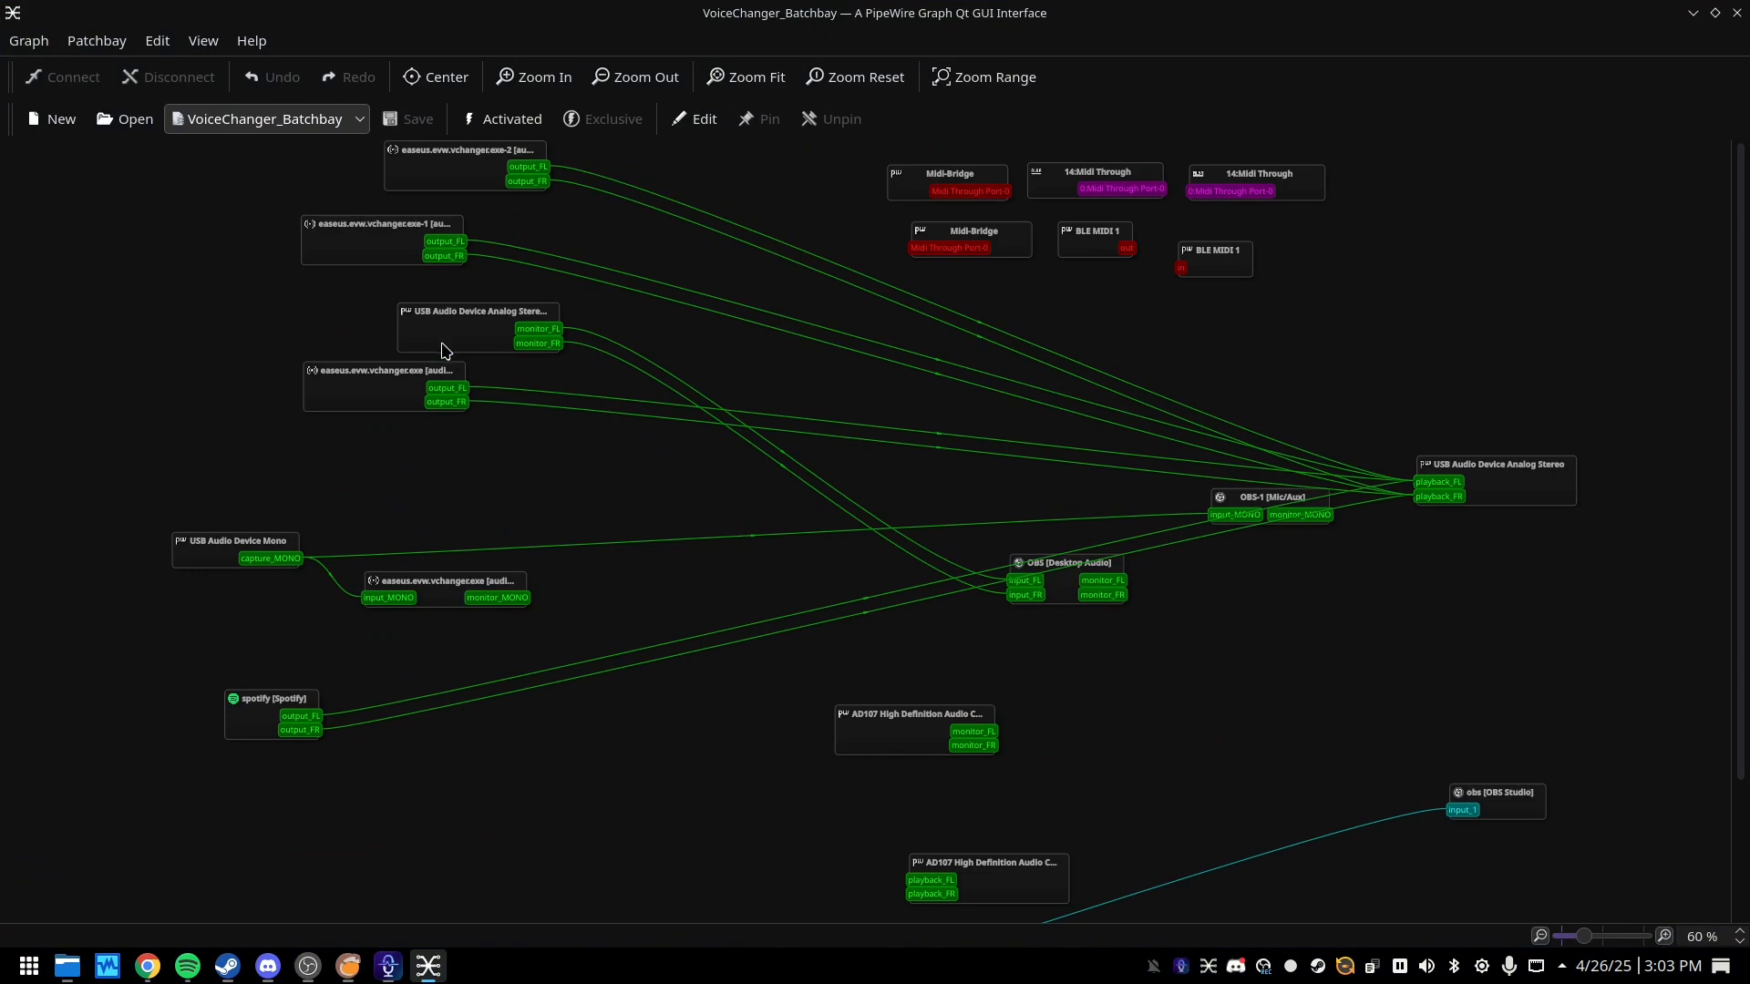
- Stack the three easeus.evw.vchanger.exe output nodes, with the USB Audio Device Analog Stereo monitor node below and its playback node opposite them
left_click_drag(459, 339, 341, 336)
left_click_drag(333, 242, 309, 235)
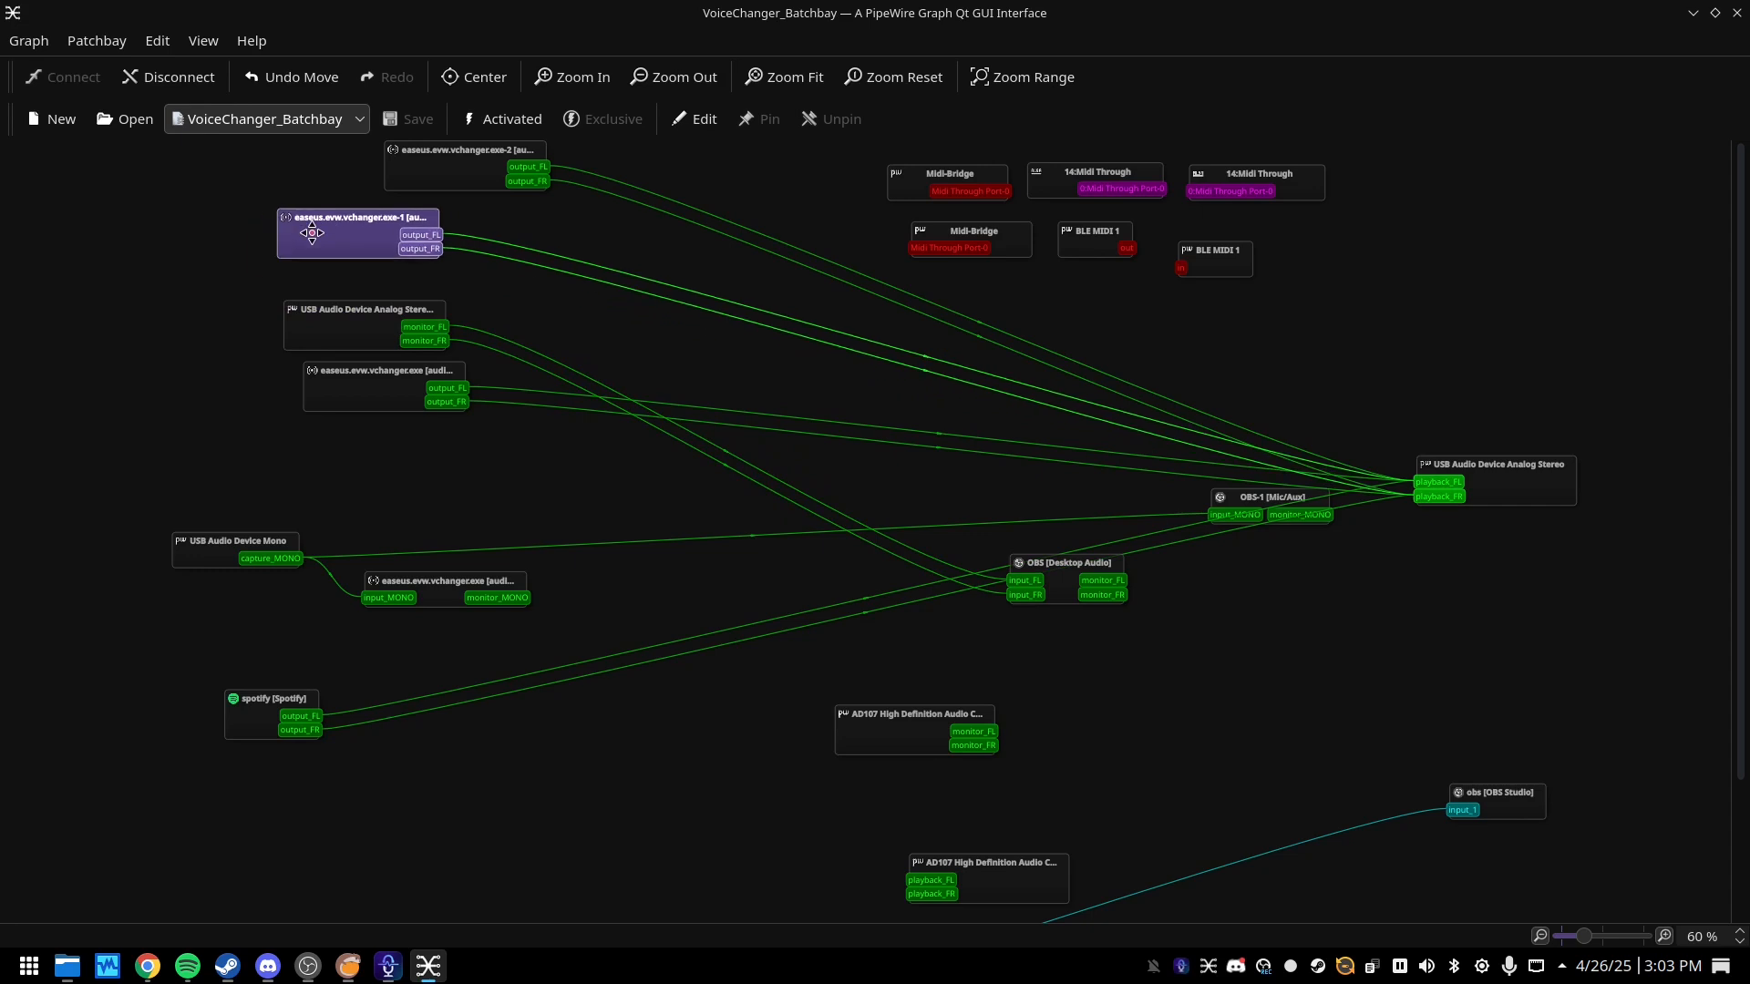
left_click_drag(339, 333, 318, 382)
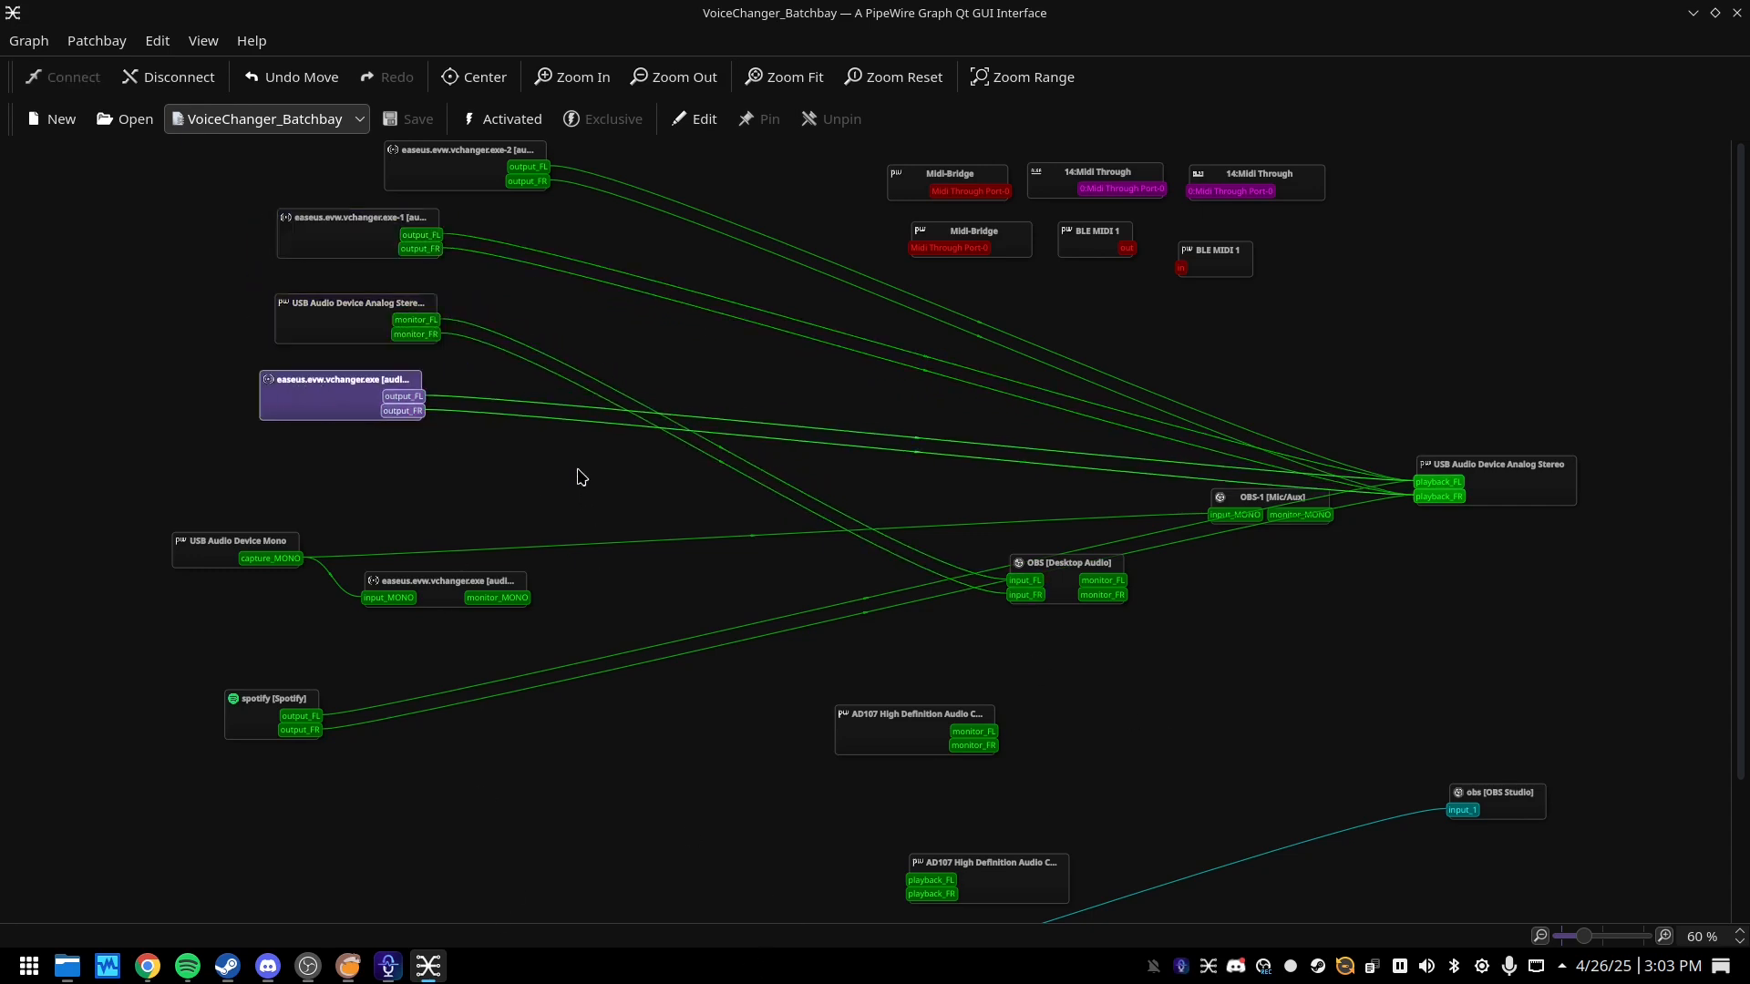
left_click_drag(433, 178, 326, 188)
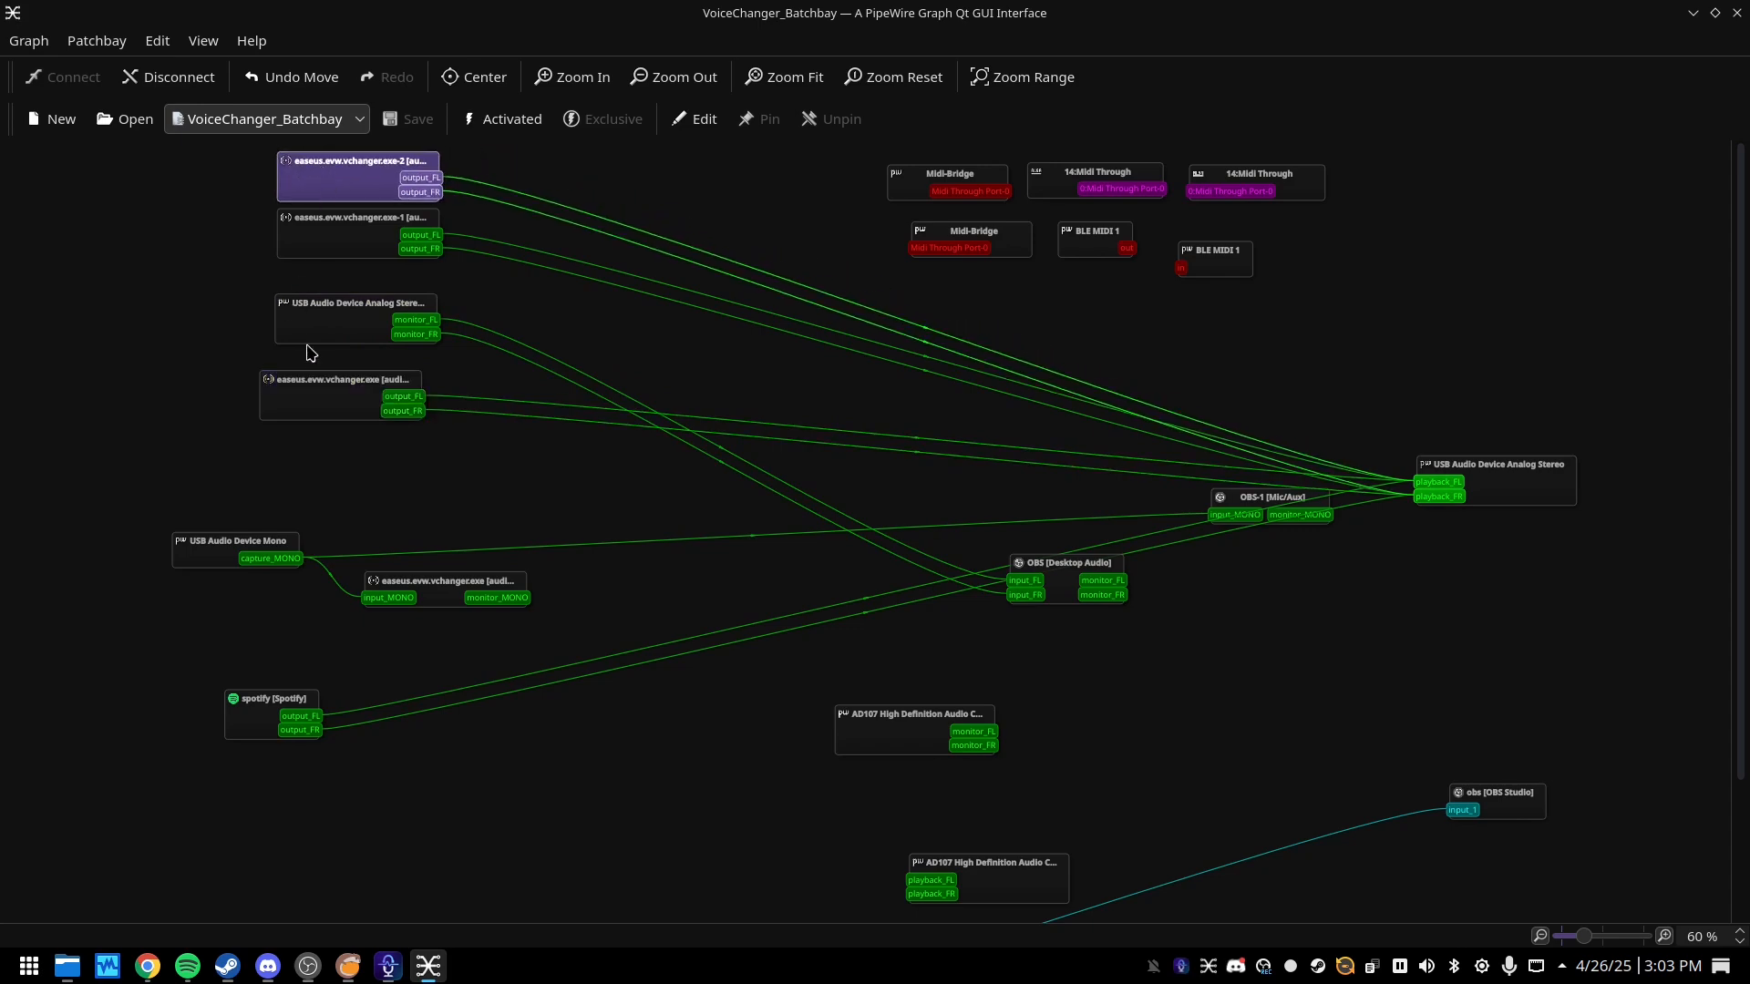
left_click_drag(317, 339, 475, 514)
left_click_drag(280, 389, 315, 252)
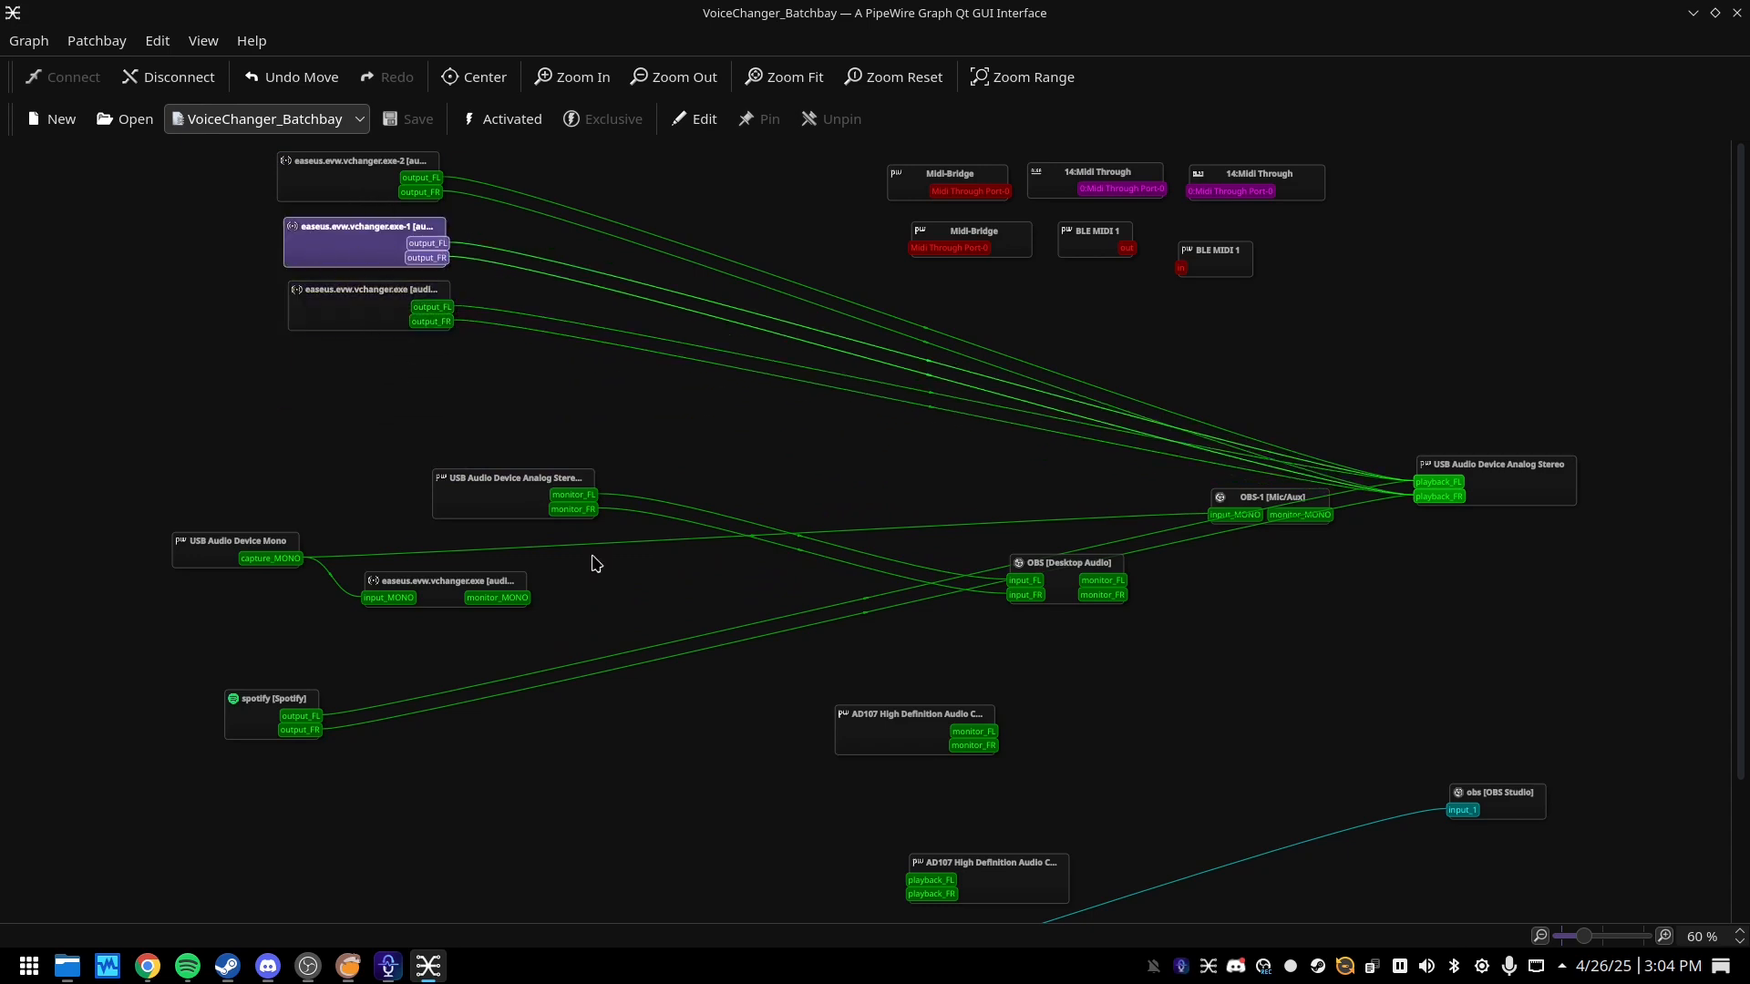
left_click_drag(1479, 469, 1367, 318)
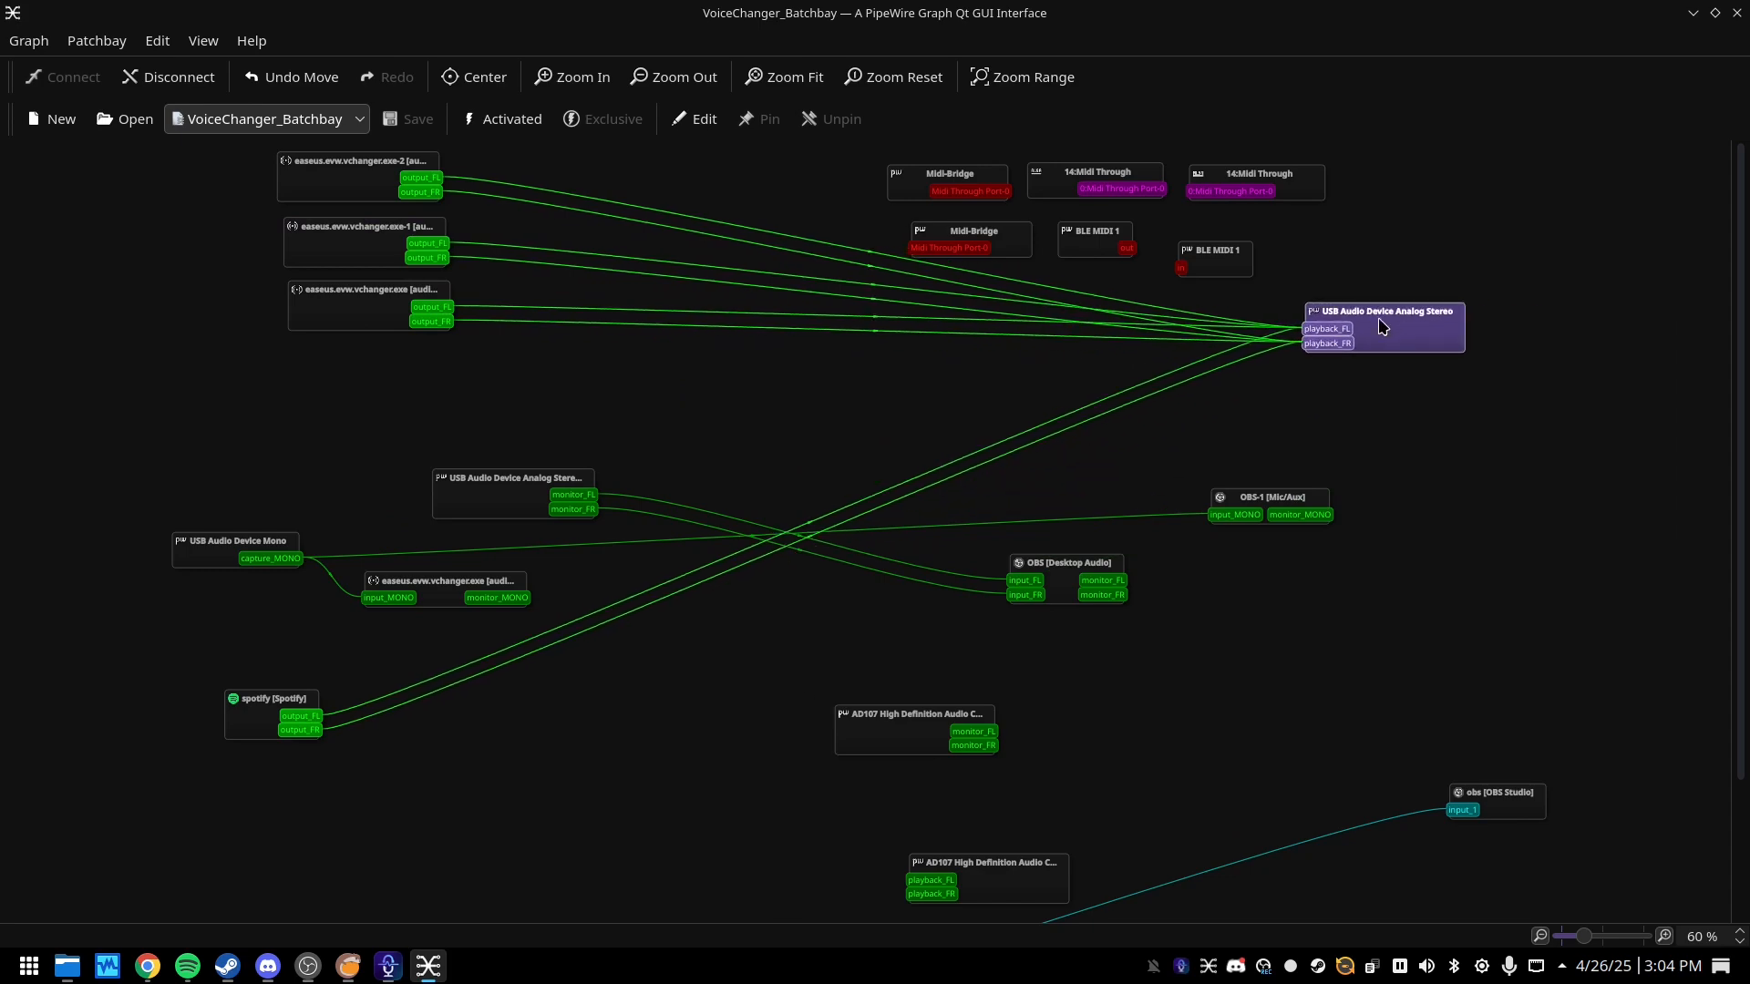
- Move the spotify node closer to the other sources, and quit Spotify to remove it from the graph
left_click_drag(241, 726, 425, 732)
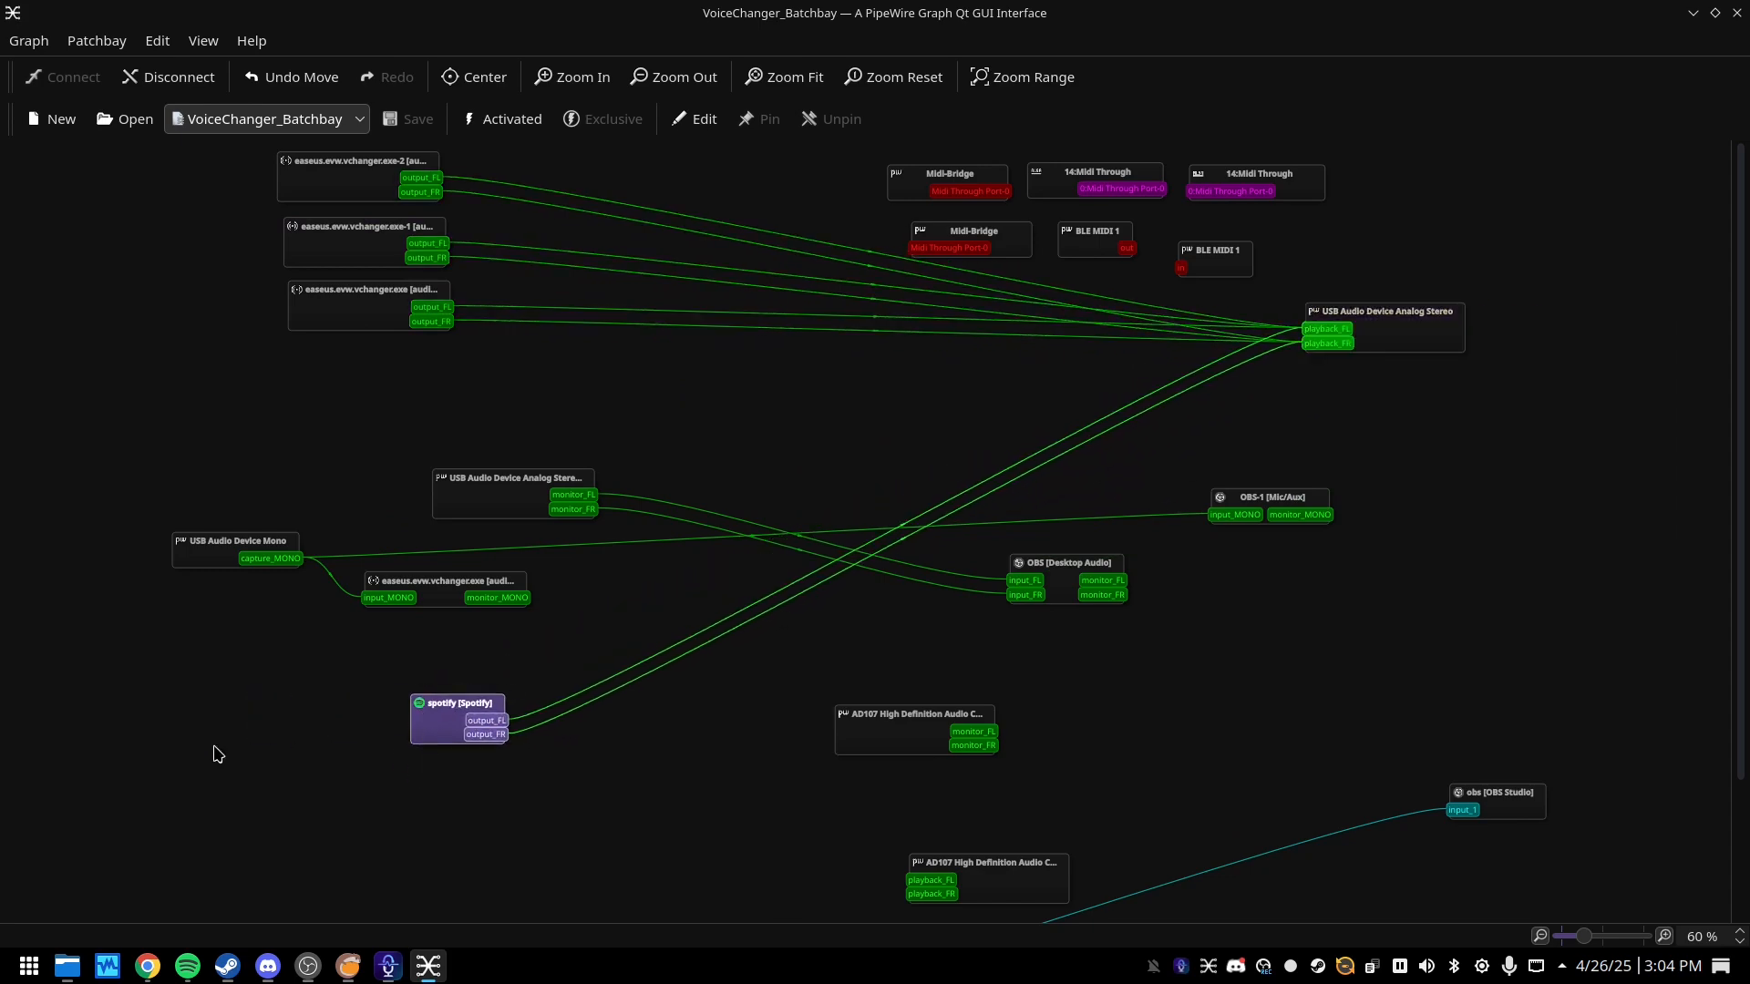
right_click(189, 965)
left_click(223, 929)
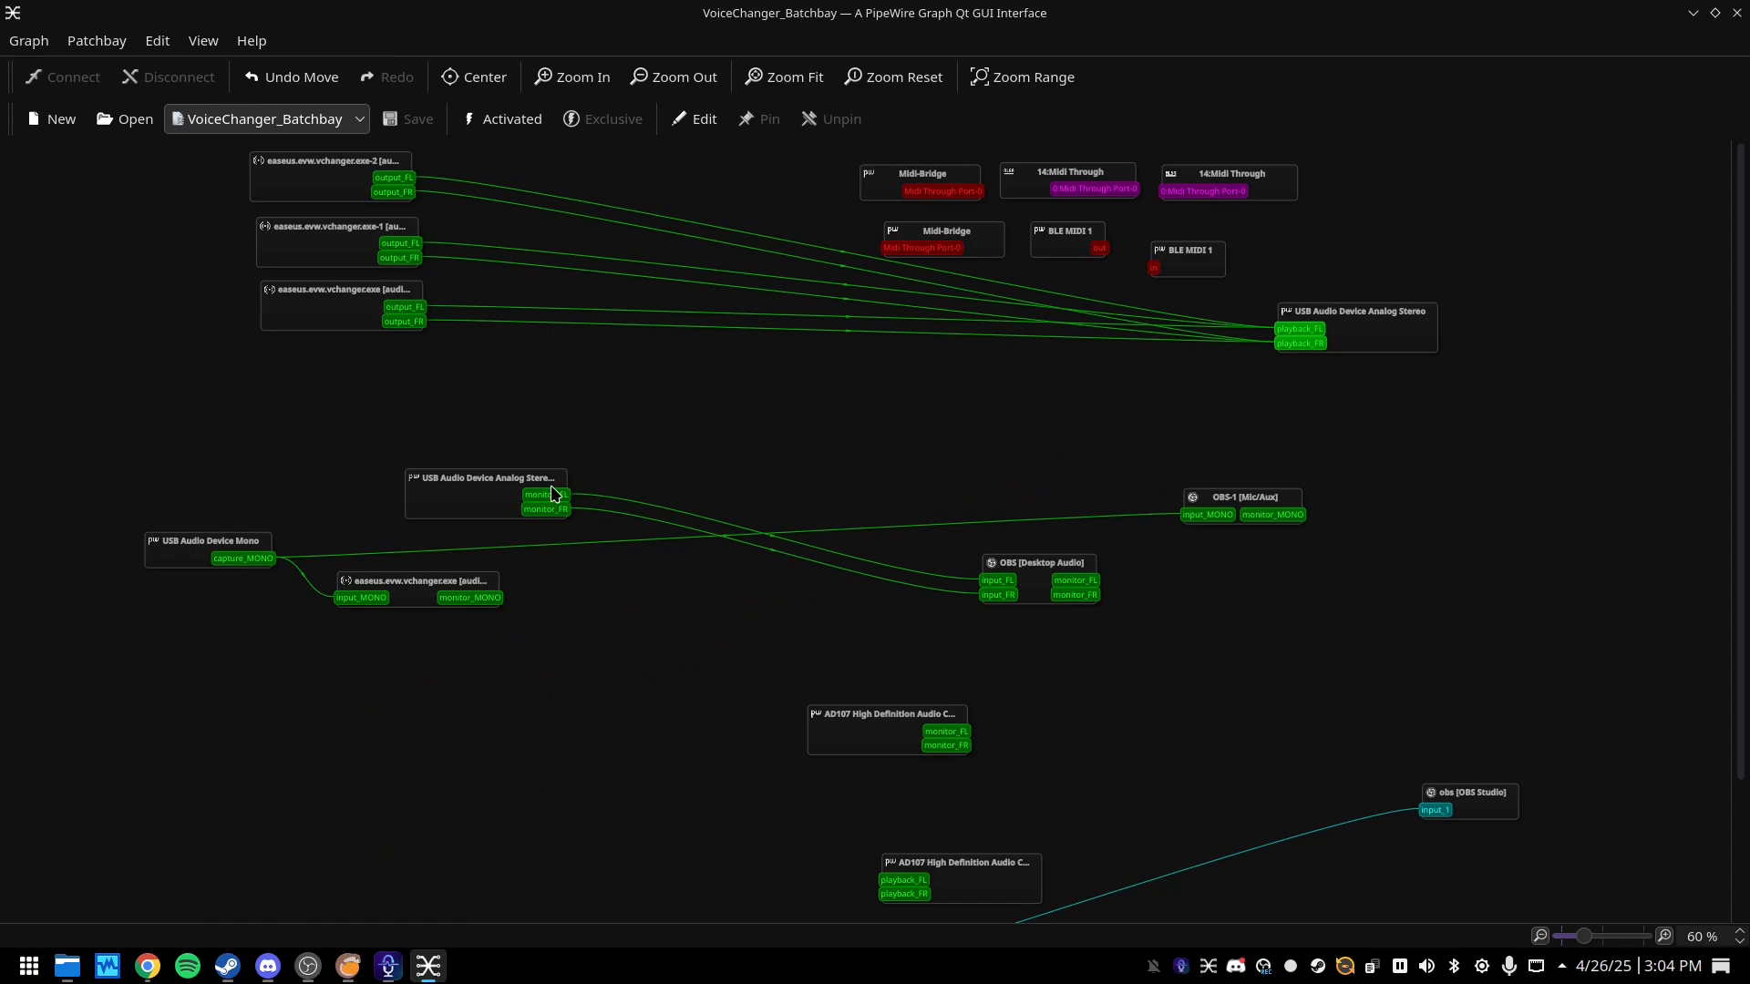
- Bring OBS [Desktop Audio] beside its USB monitor source, and separate the USB Audio Device Mono node from the easeus.evw.vchanger.exe input node
left_click_drag(1068, 571, 904, 460)
left_click_drag(445, 493, 503, 447)
left_click_drag(194, 554, 233, 487)
left_click_drag(423, 589, 555, 608)
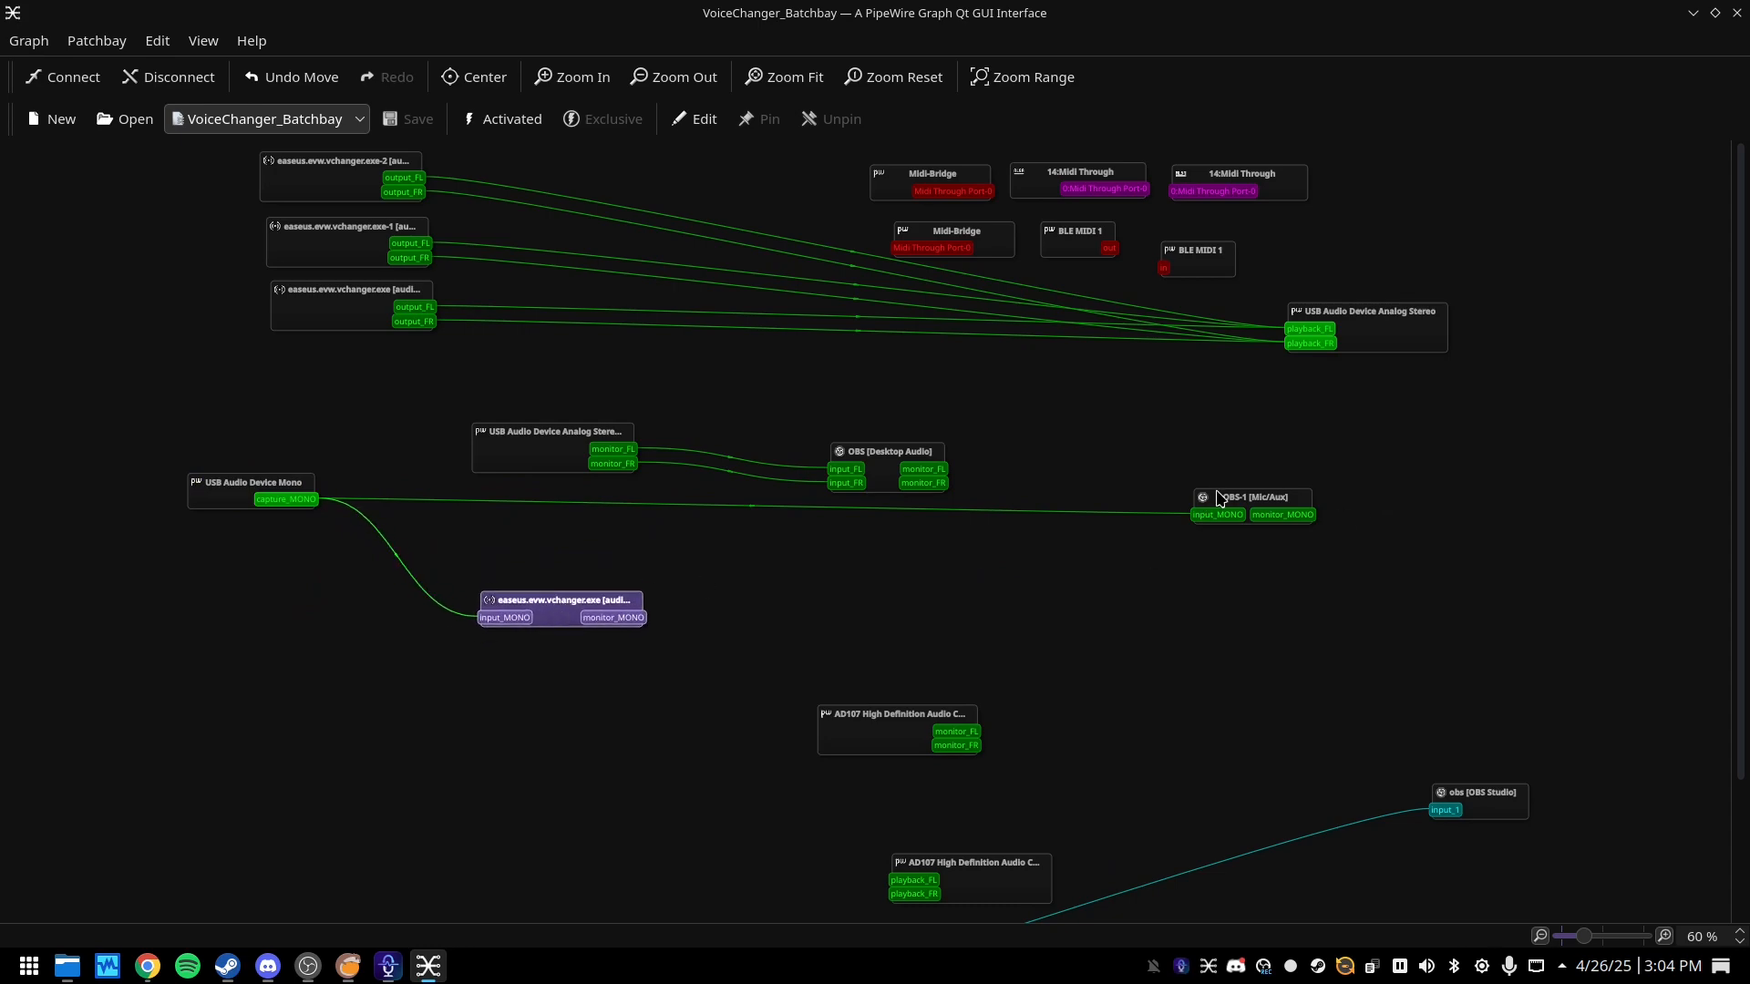
left_click_drag(1247, 508, 1251, 511)
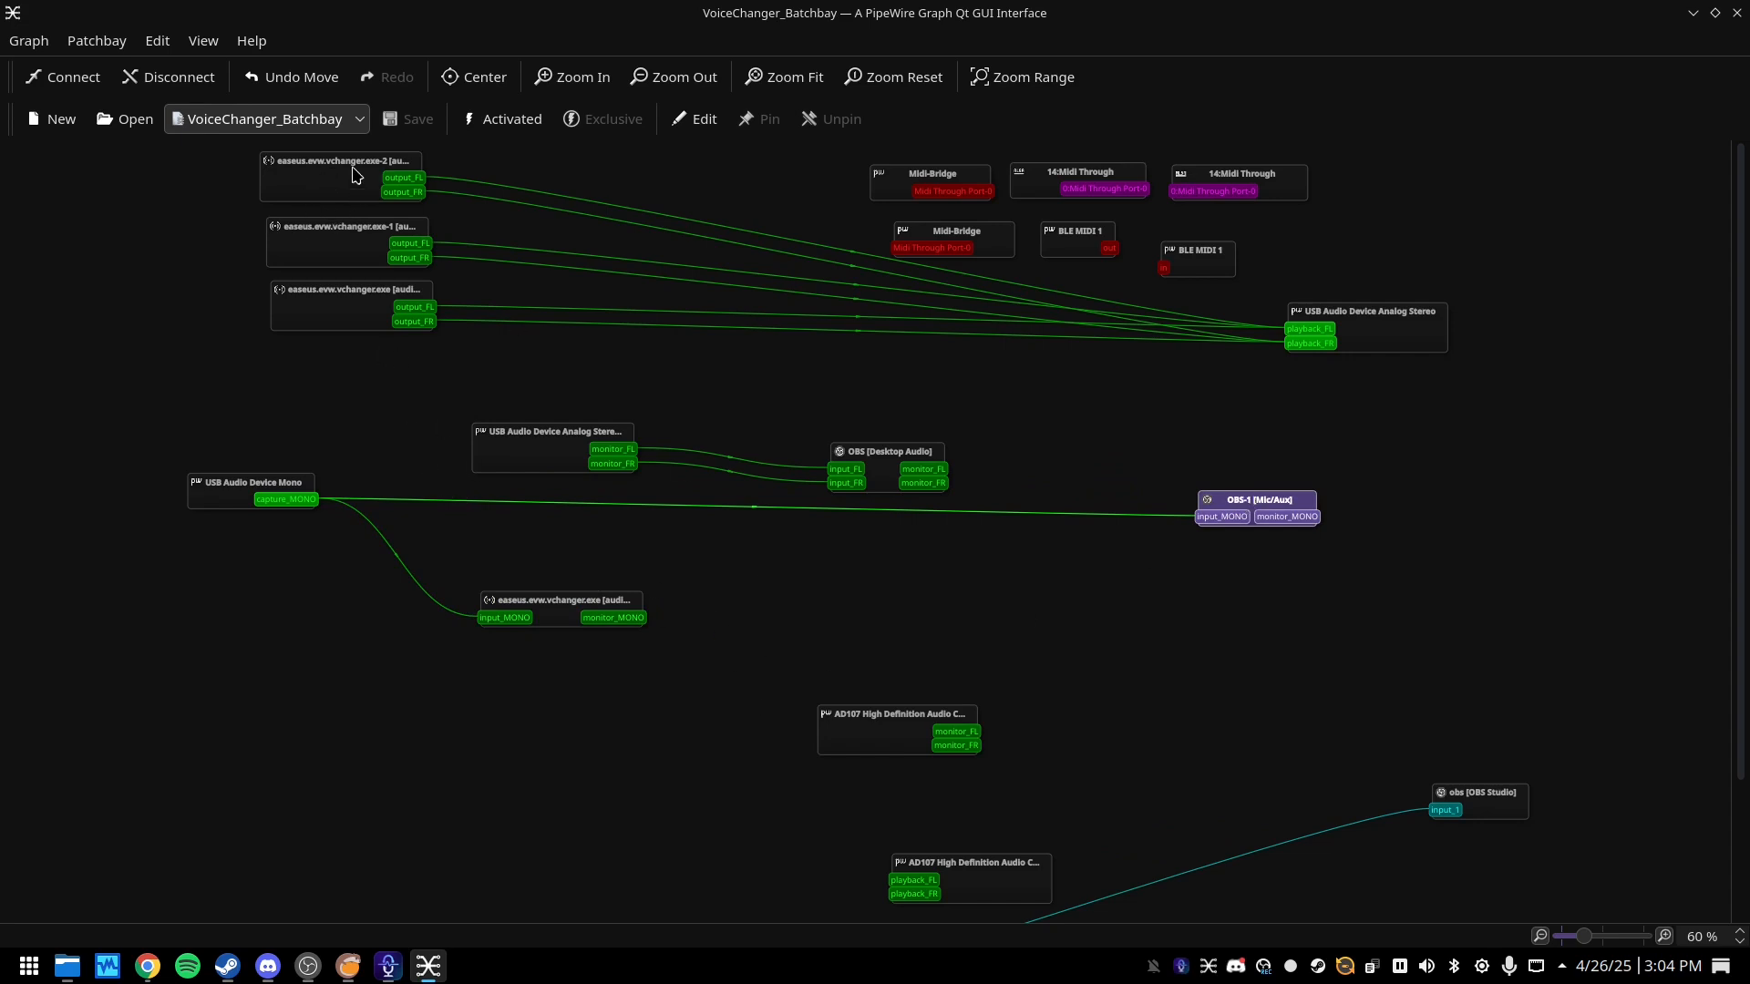
- Reposition the easeus.evw.vchanger.exe, OBS [Desktop Audio] and OBS-1 [Mic/Aux] nodes to spread out their links
left_click_drag(354, 169, 342, 170)
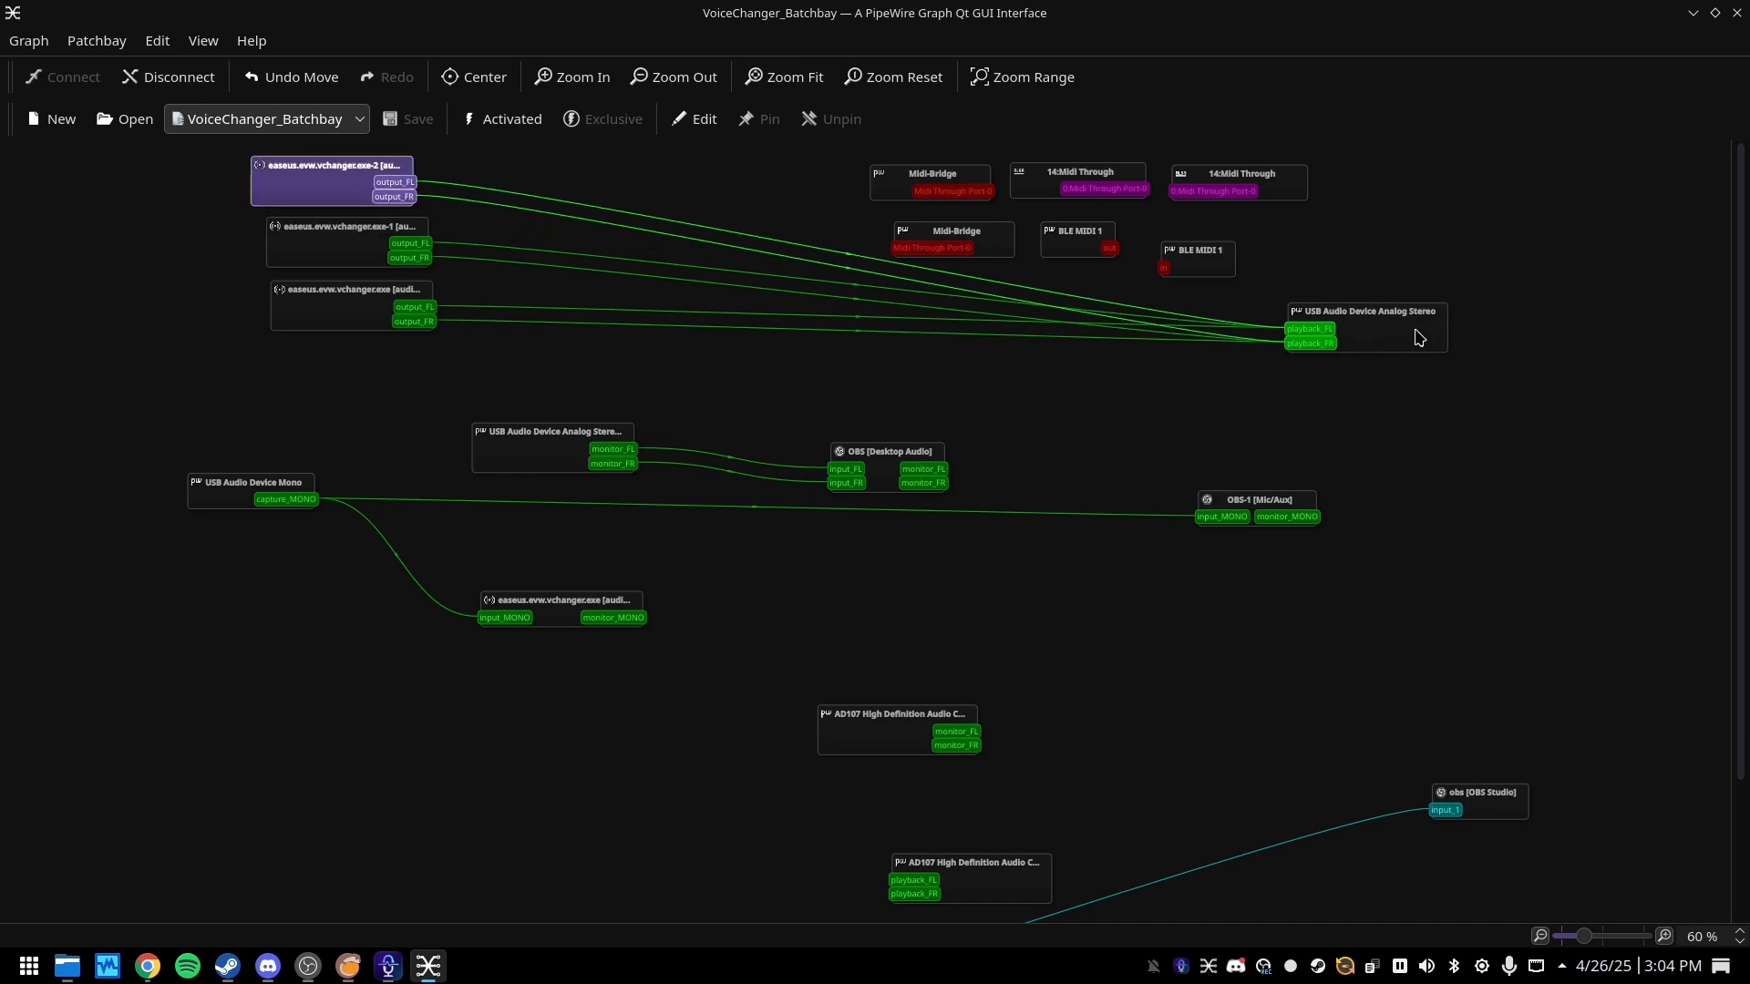
left_click_drag(551, 601, 593, 585)
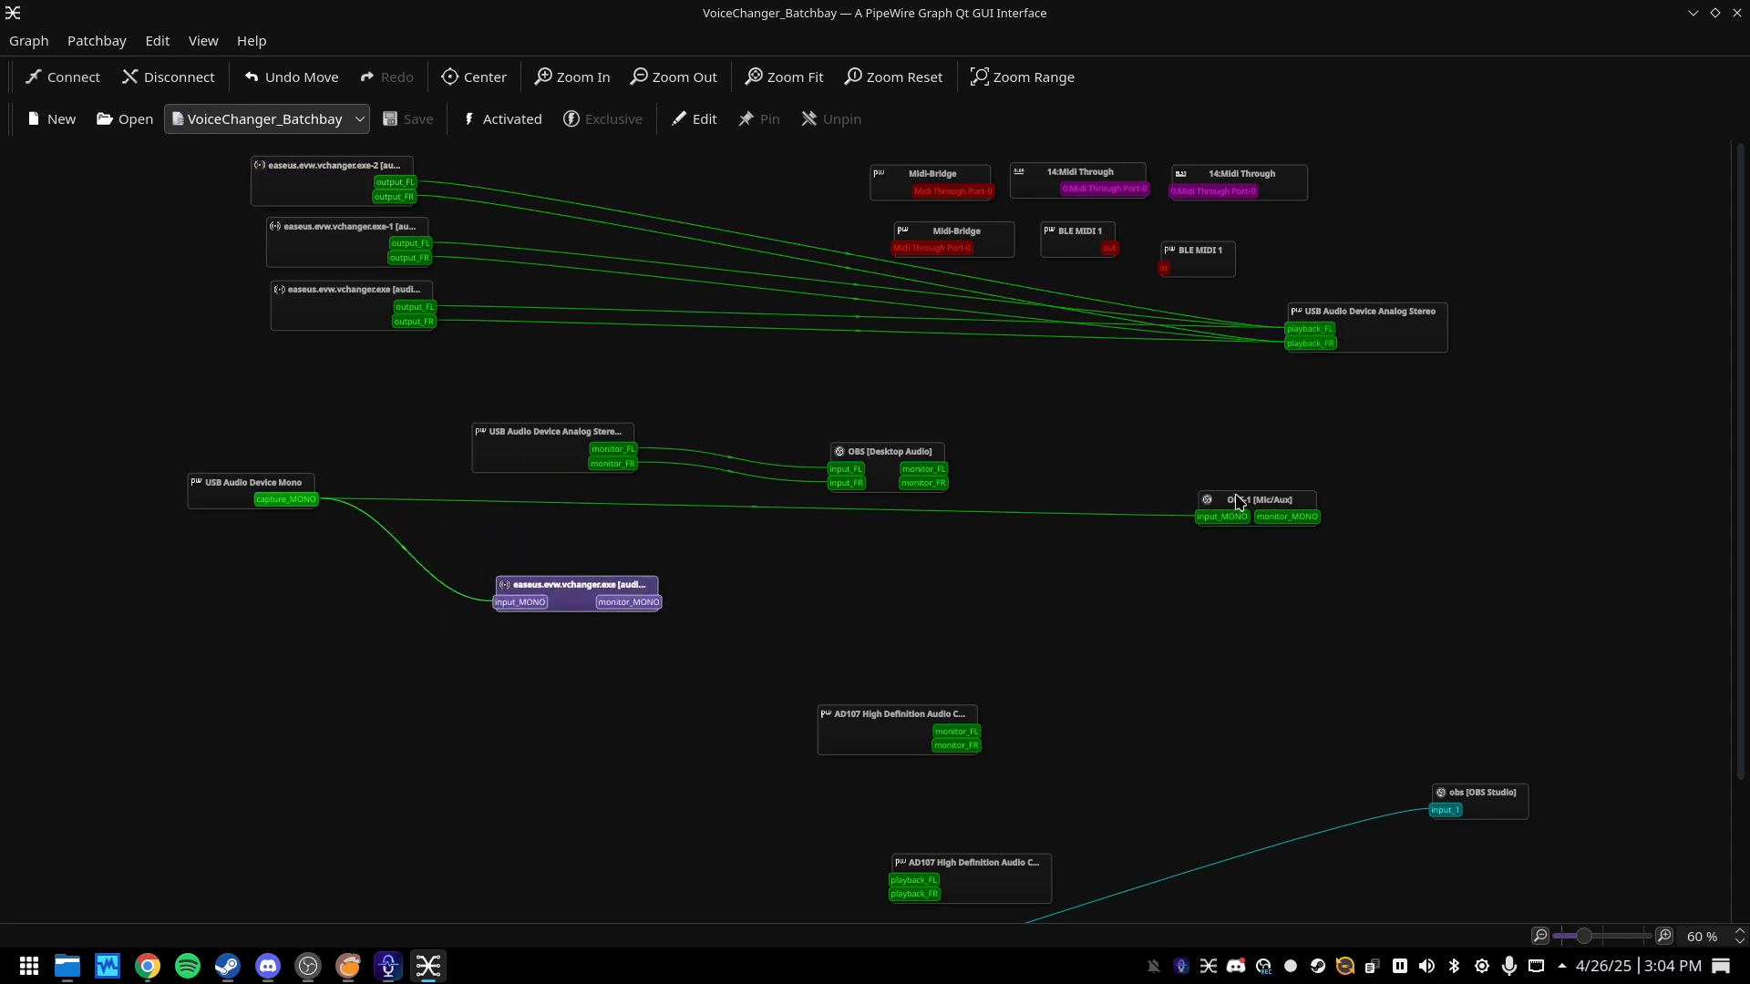
left_click_drag(1239, 501, 1239, 518)
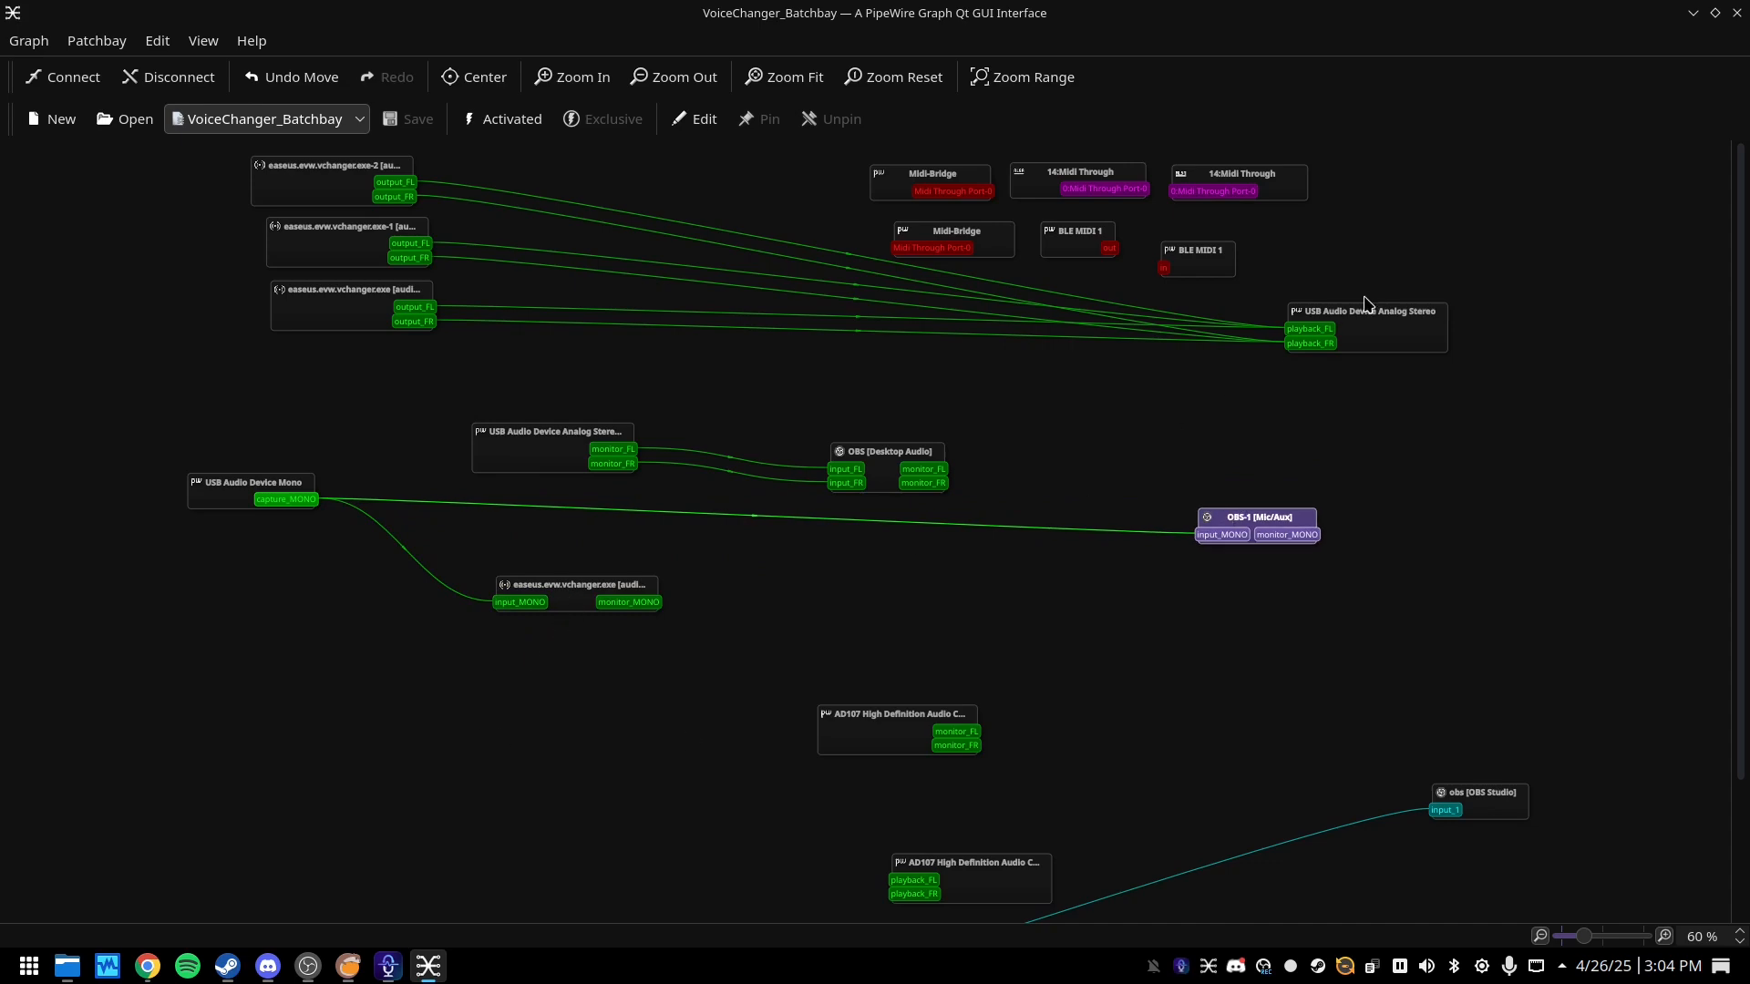
left_click_drag(315, 318, 317, 354)
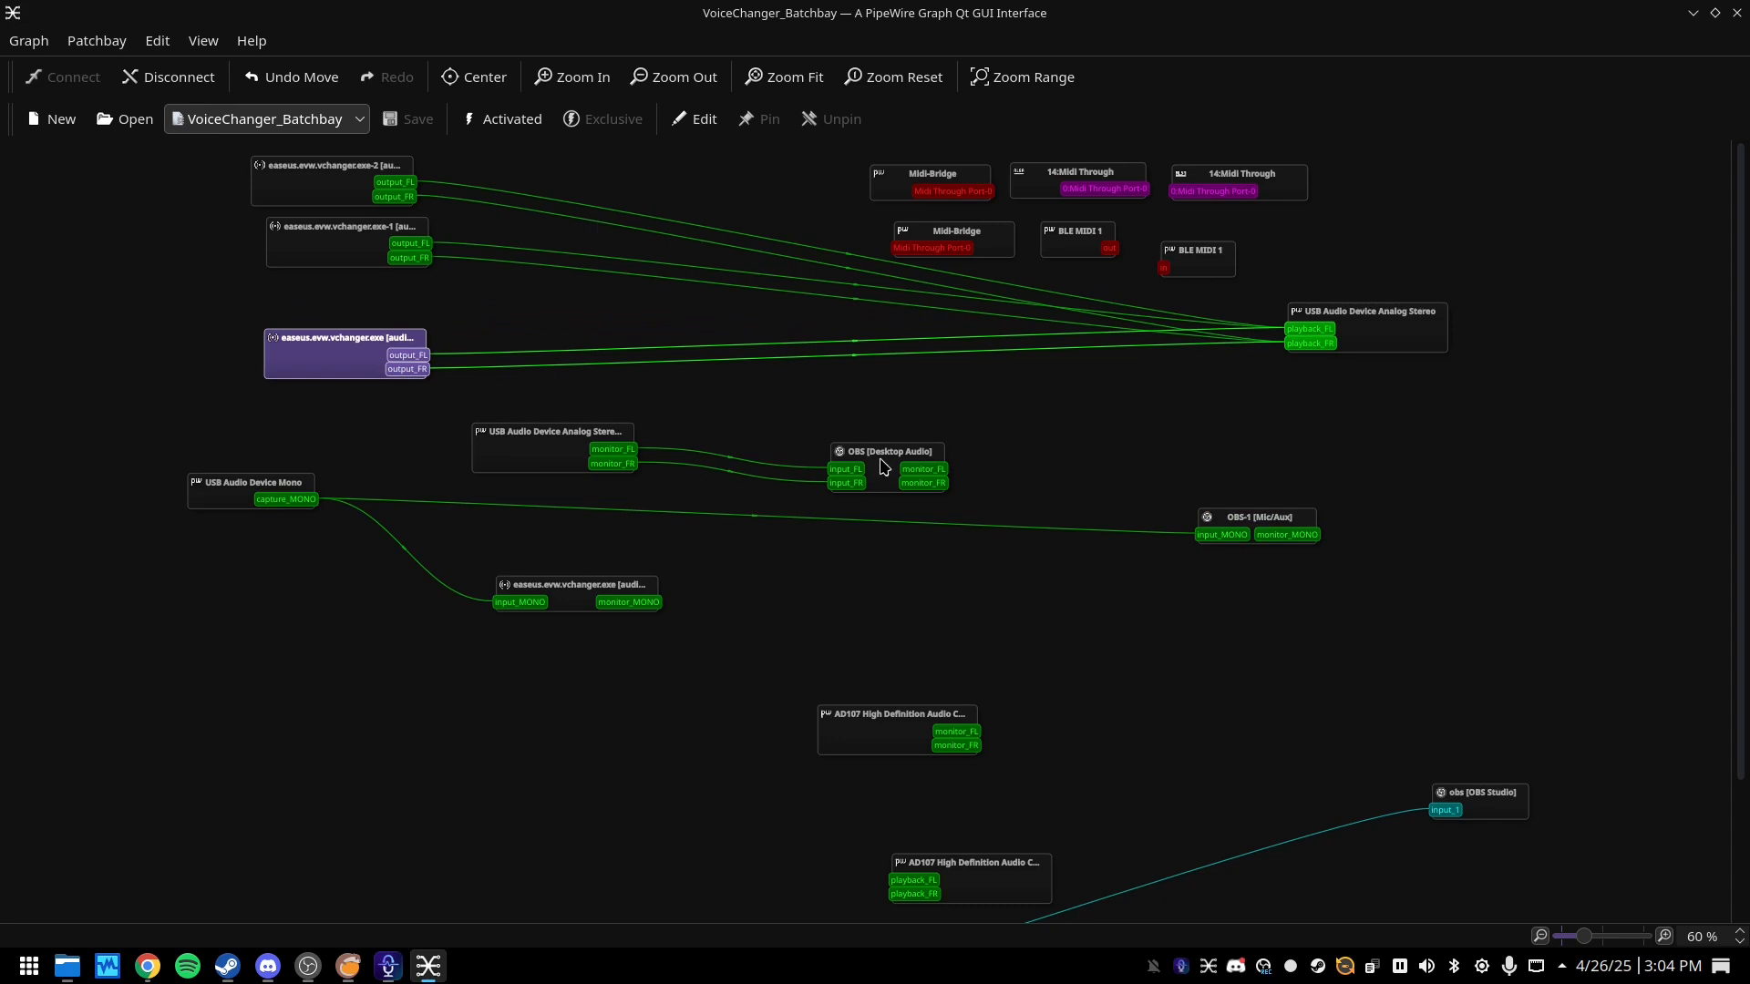
left_click_drag(884, 466, 970, 440)
left_click(802, 565)
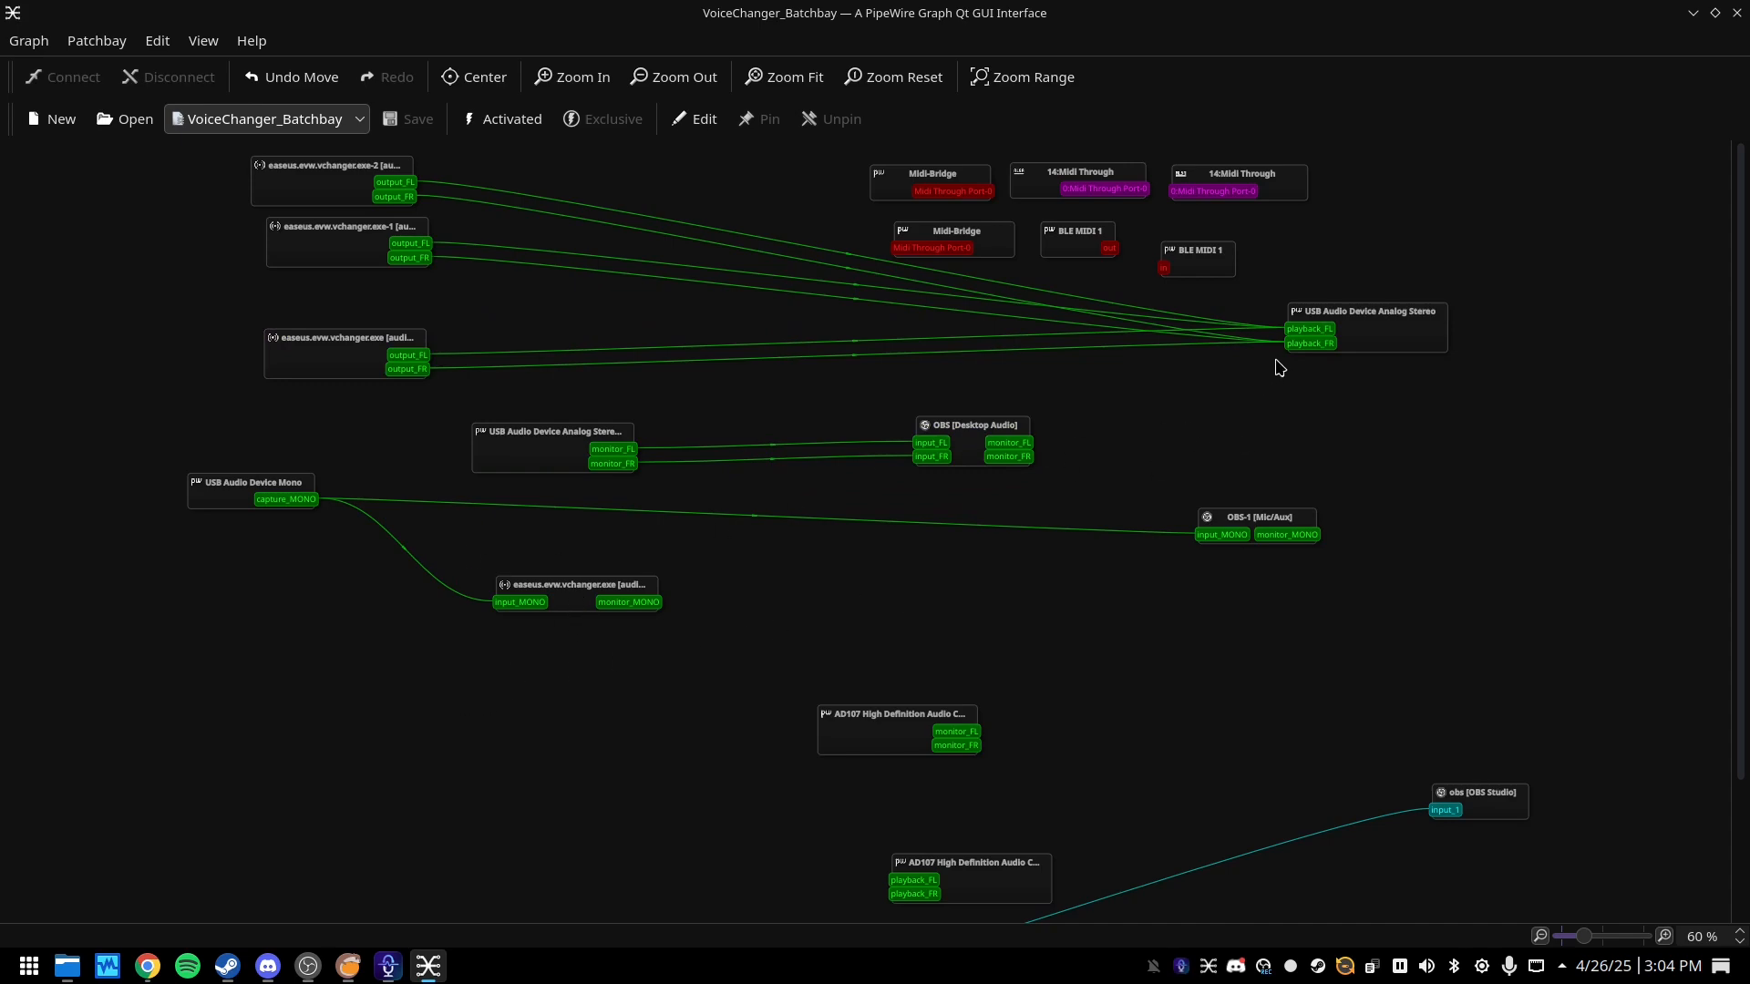
left_click_drag(1237, 522, 1120, 538)
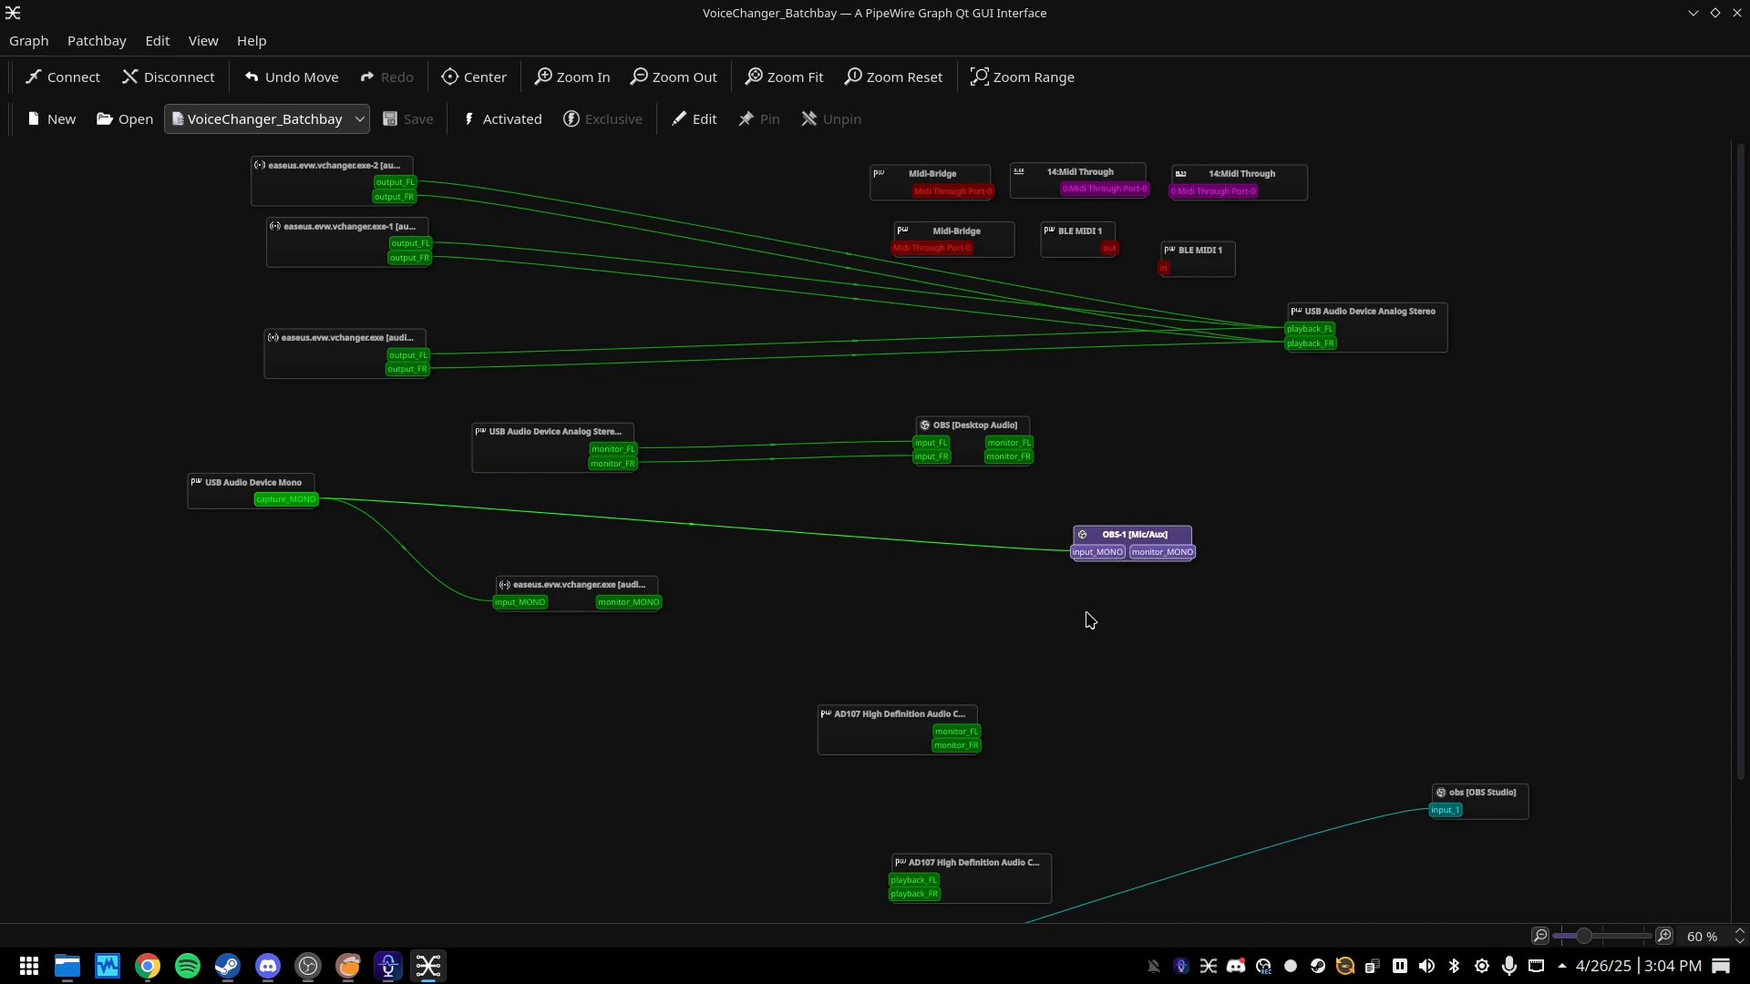
left_click_drag(1125, 545, 1231, 539)
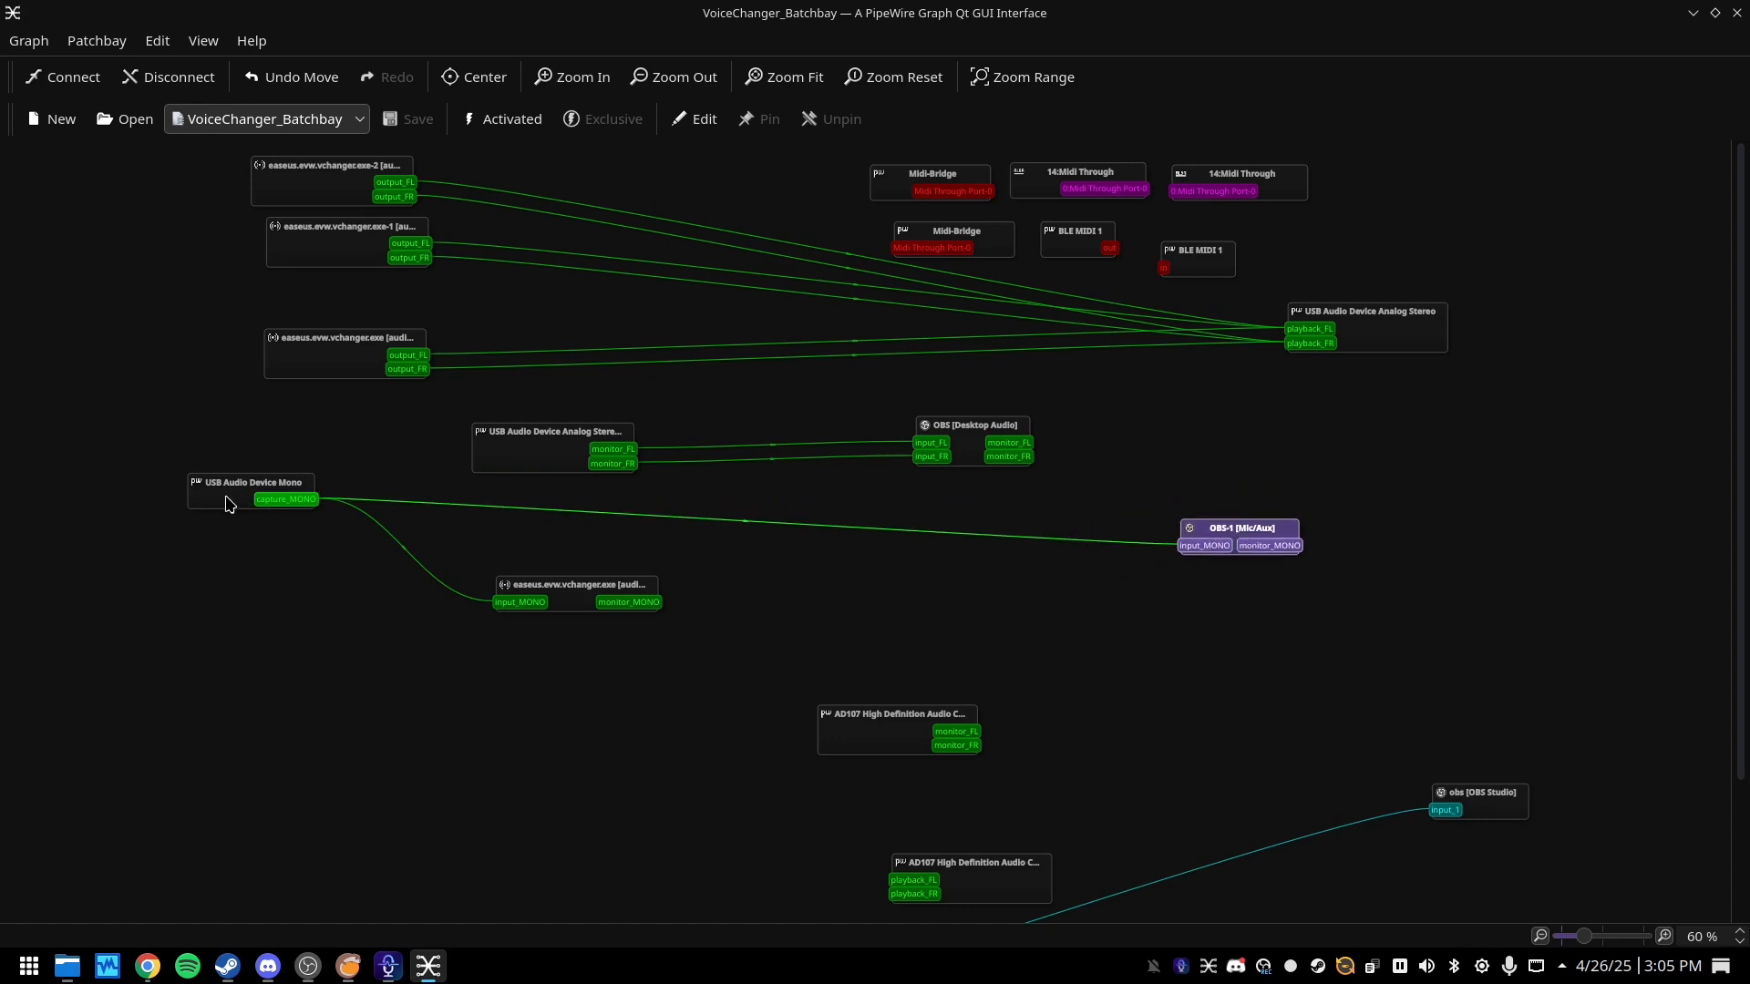
- Lower the USB Audio Device Mono node, space out the three easeus.evw.vchanger.exe output nodes, and select the lowest one
left_click_drag(234, 502, 197, 537)
left_click_drag(302, 369, 304, 367)
left_click_drag(316, 247, 317, 271)
mouse_move(295, 166)
left_mouse_down()
mouse_move(317, 197)
mouse_move(436, 156)
mouse_move(317, 181)
left_mouse_up()
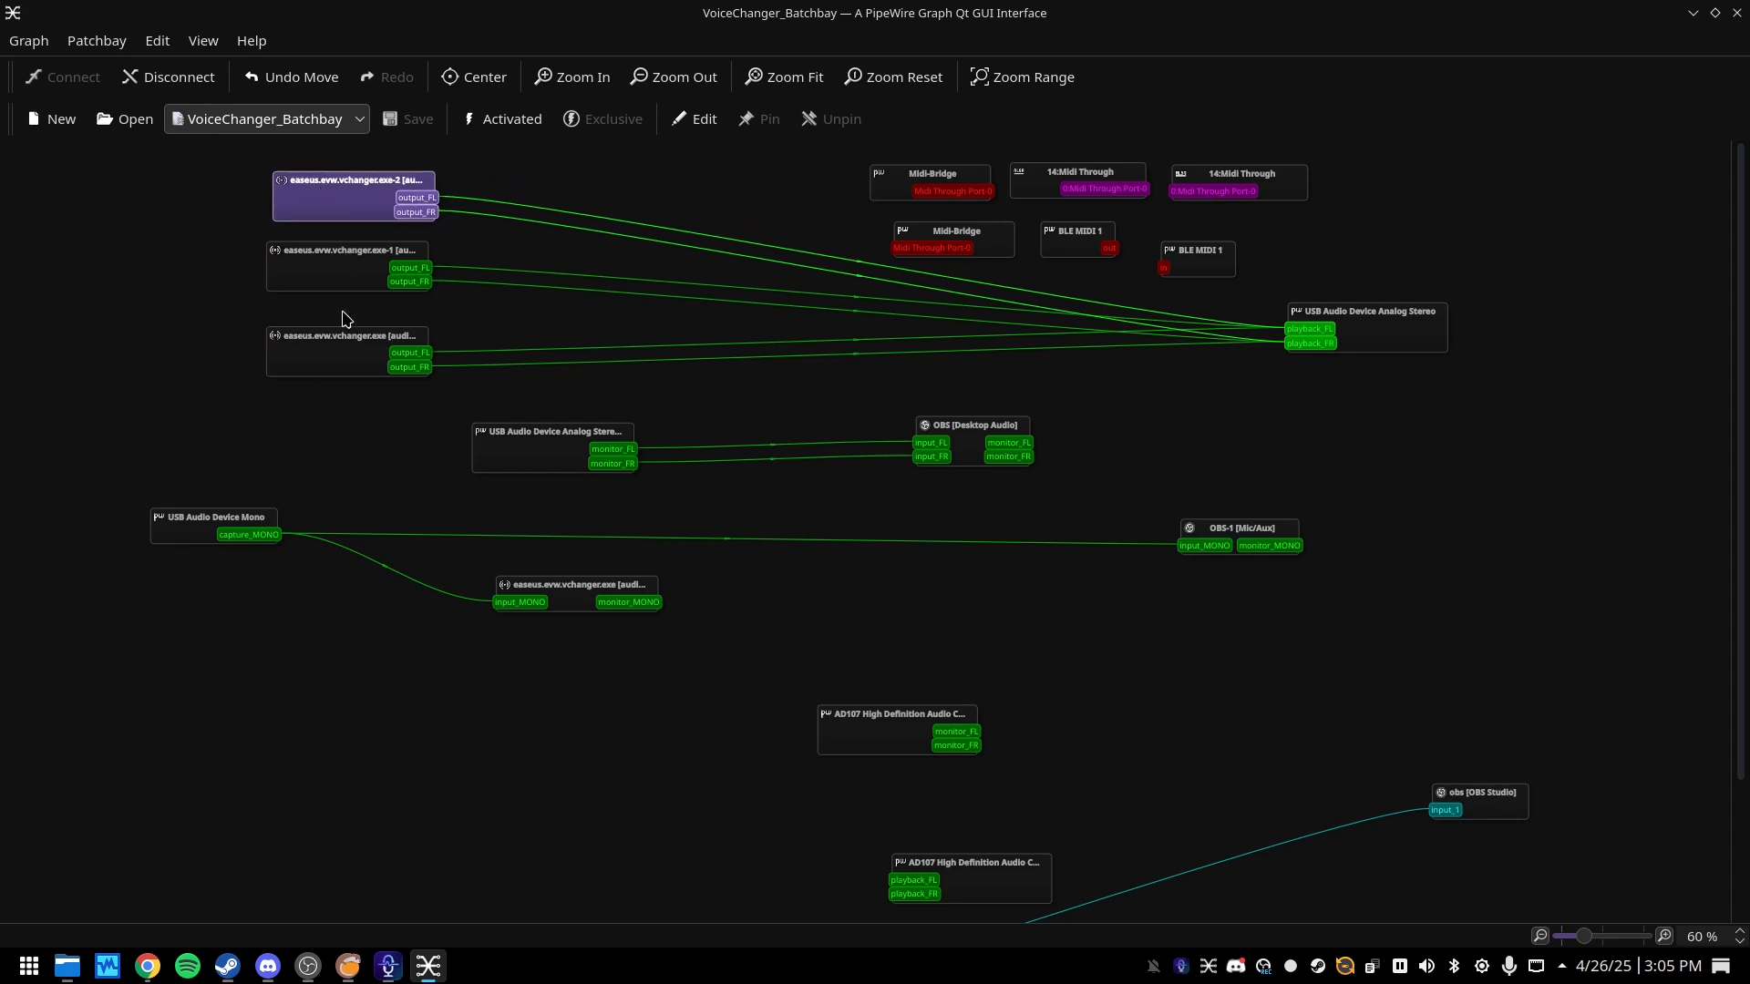
left_click(329, 363)
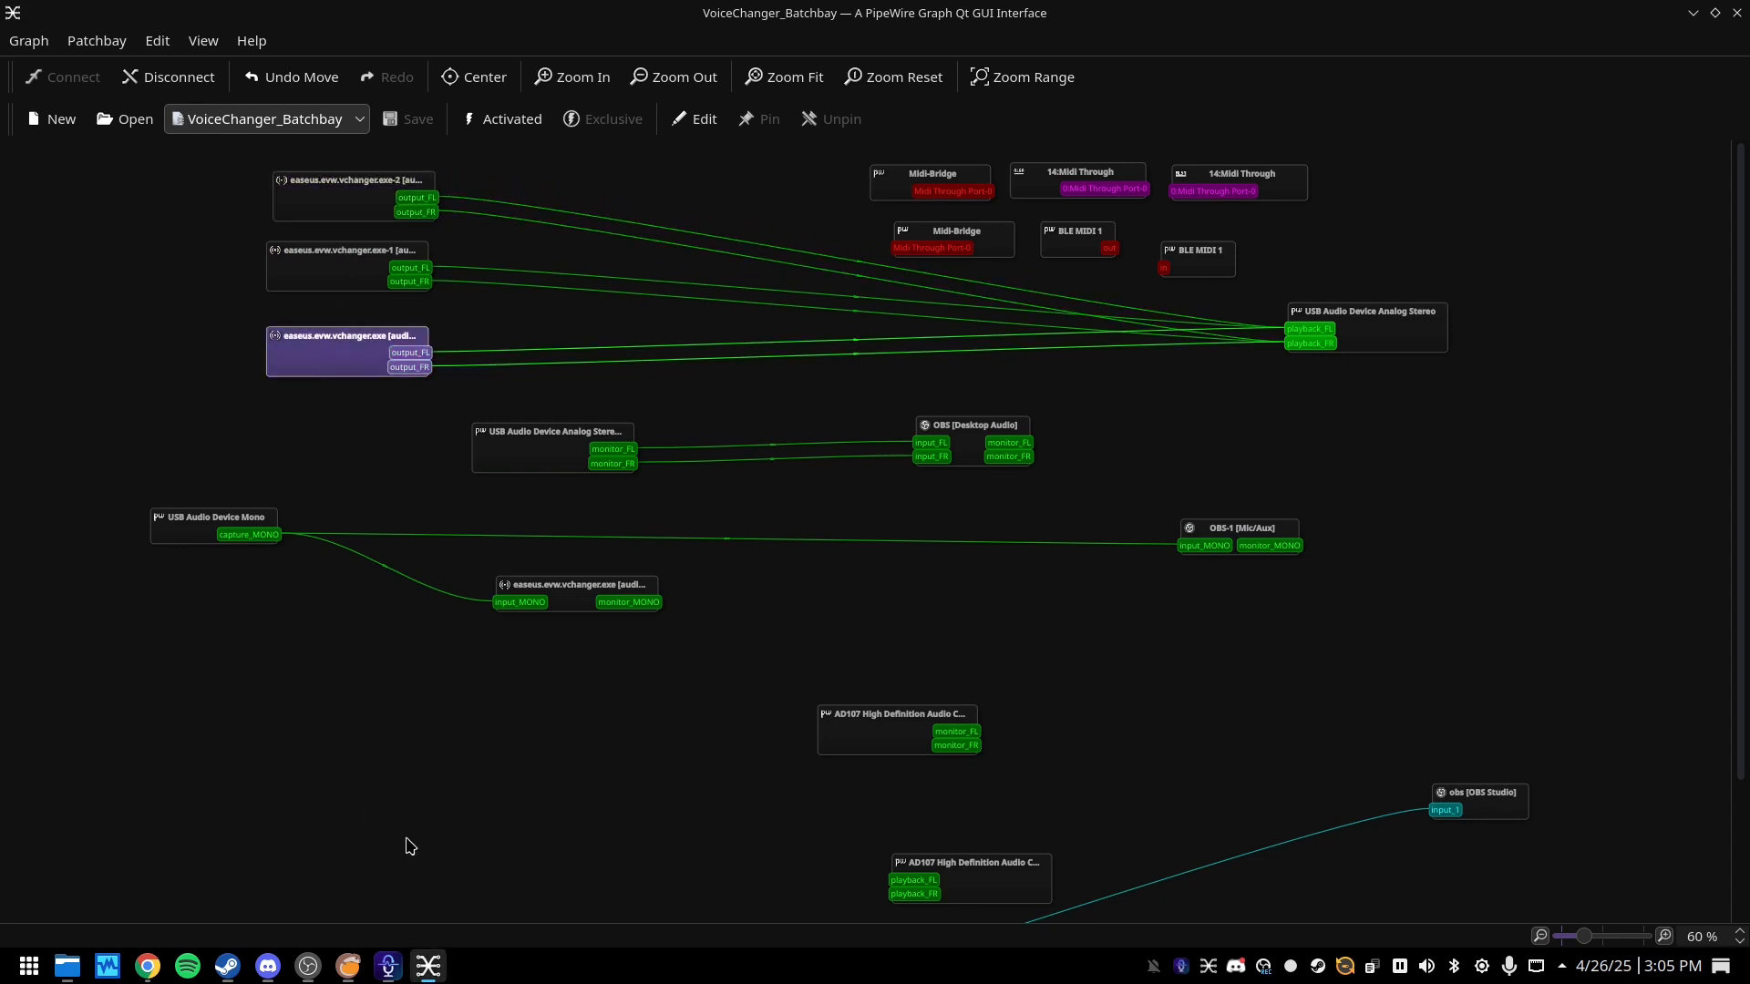
- Switch to EaseUS VoiceWave, move its window clear of the output nodes, and preview the Trump voice
left_click(388, 966)
left_click_drag(763, 152, 1034, 158)
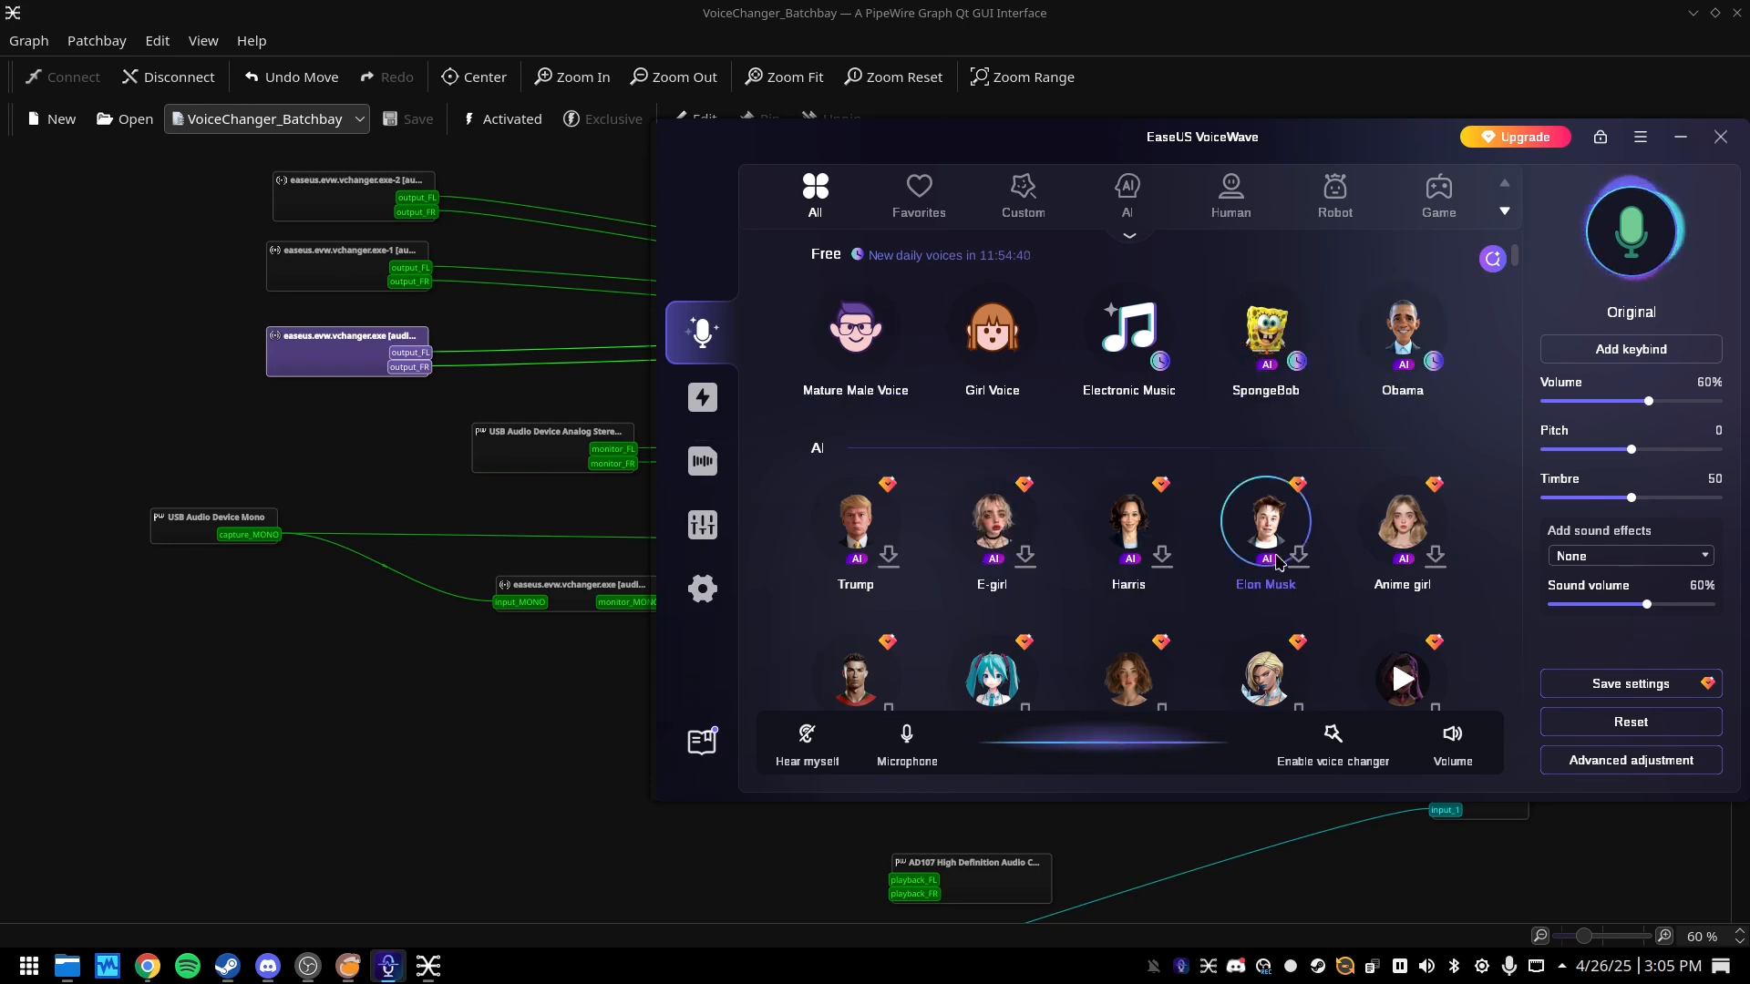
left_click(856, 520)
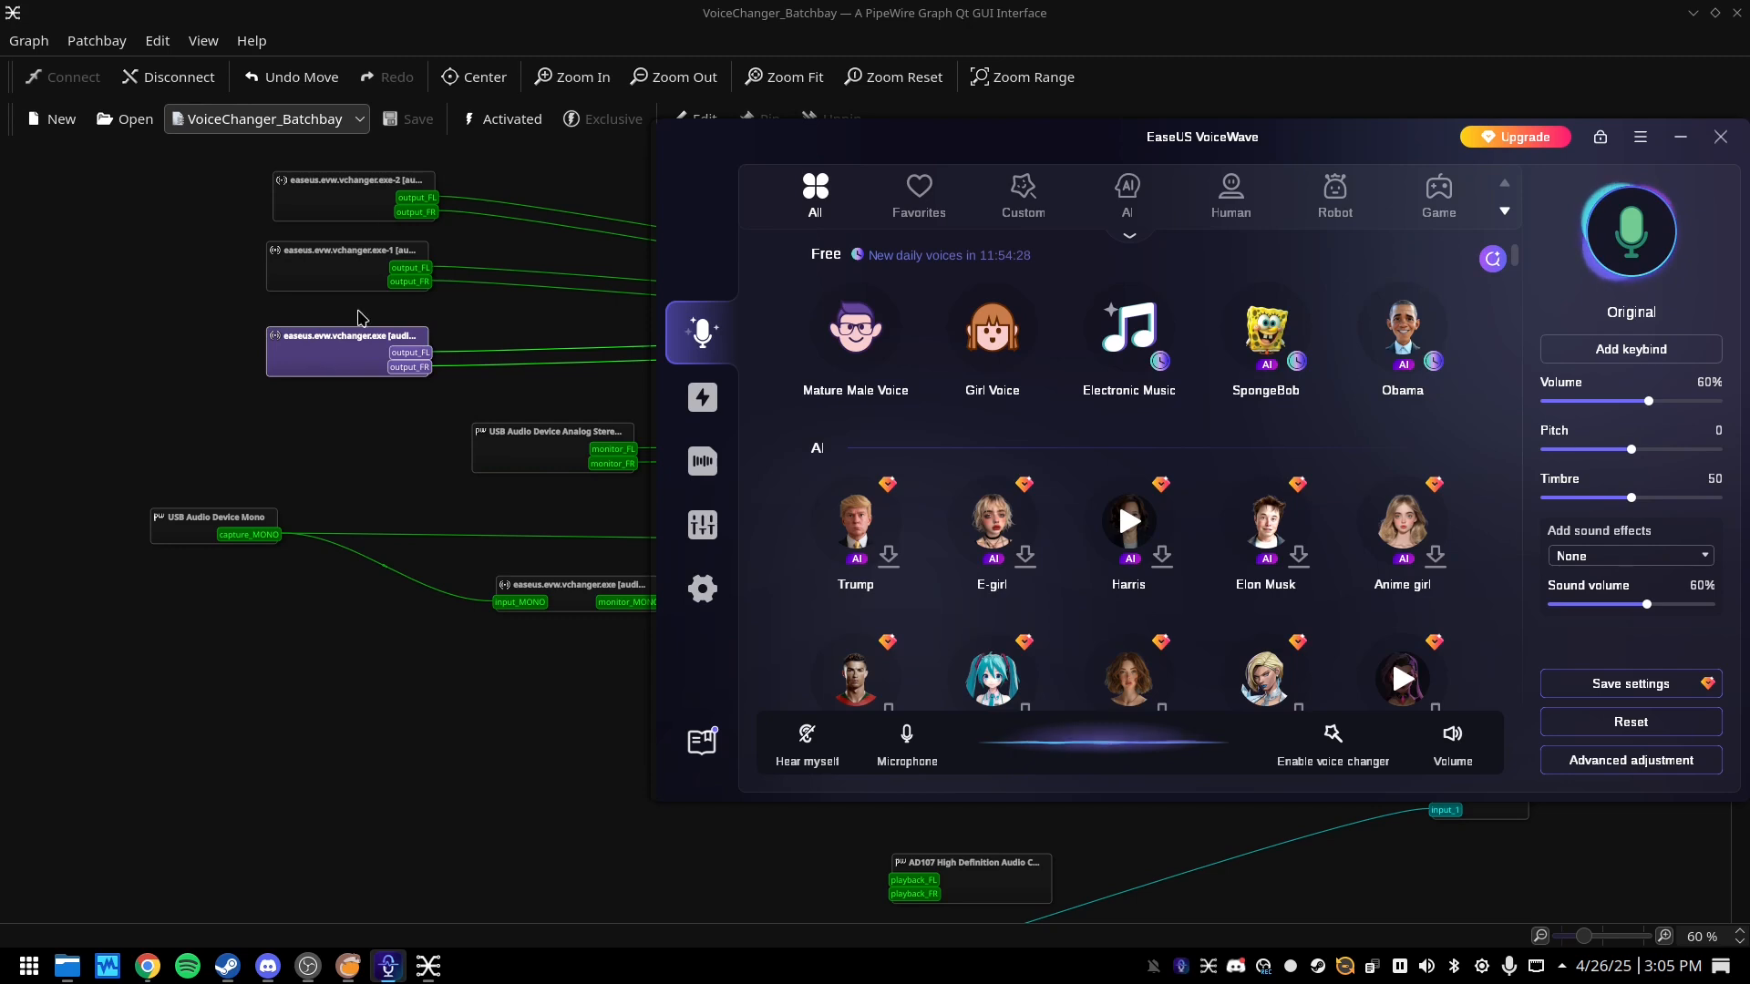
left_click(334, 374)
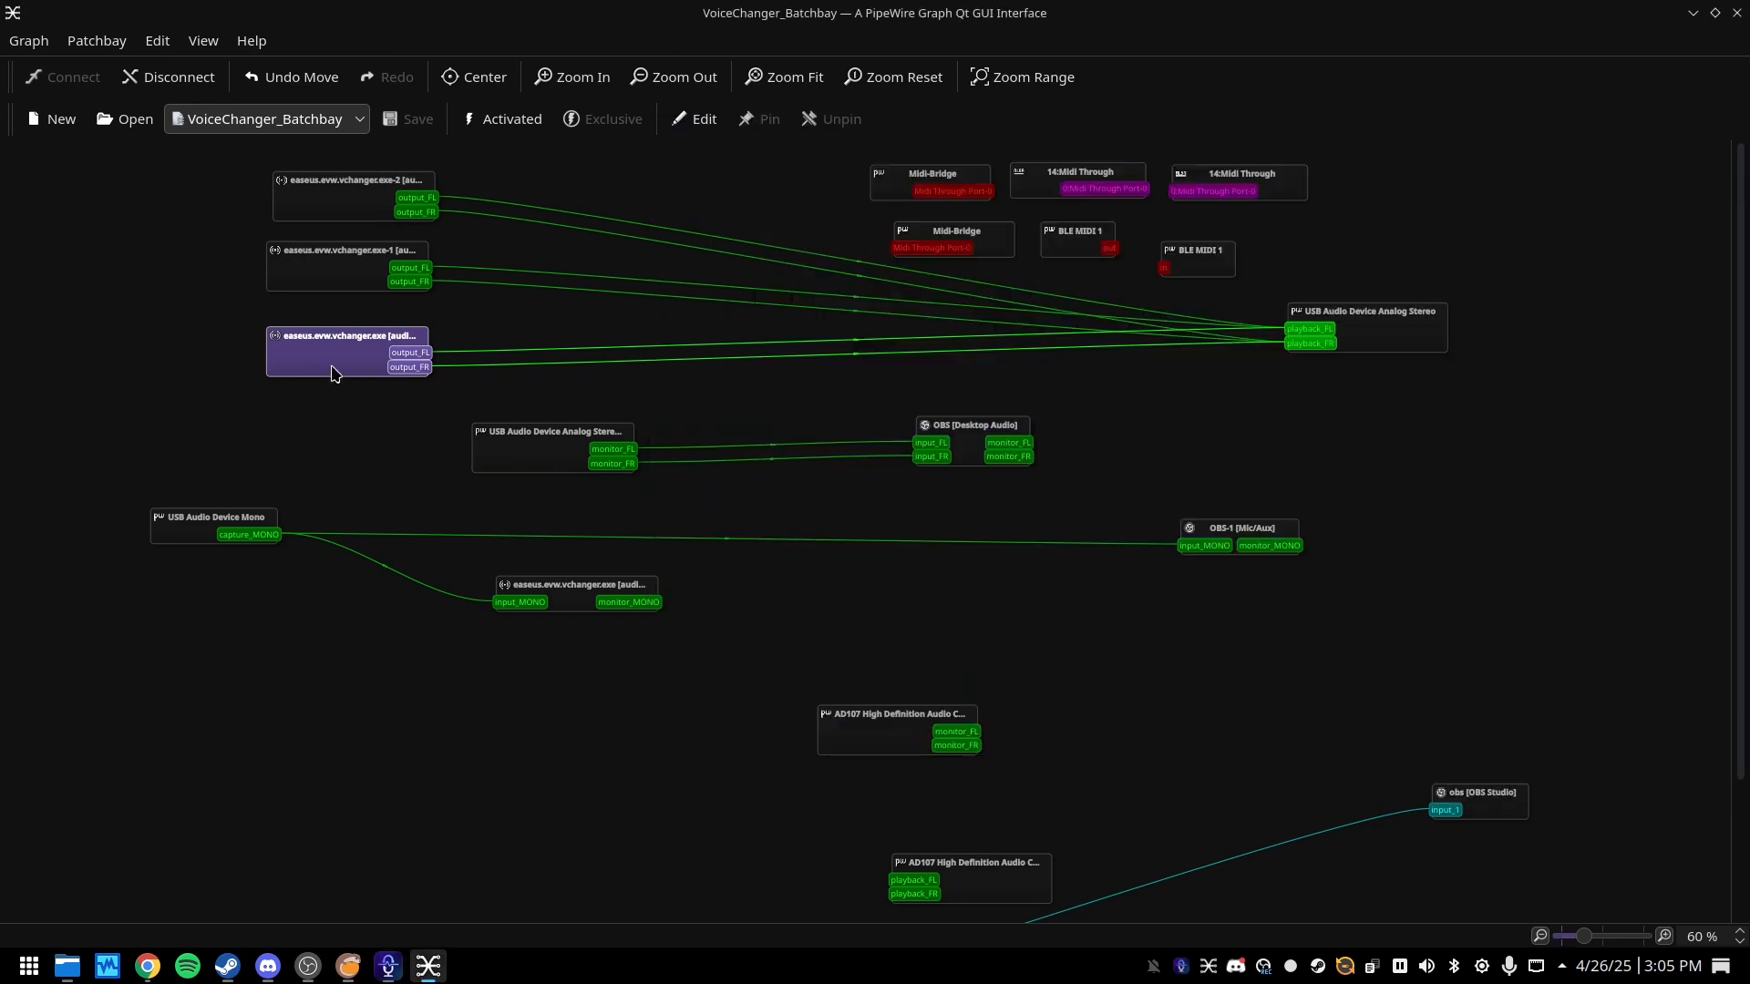
- Disconnect easeus.evw.vchanger.exe-1 output_FL from USB Audio Device Analog Stereo playback_FL, and preview the Trump voice in EaseUS VoiceWave
left_click(505, 270)
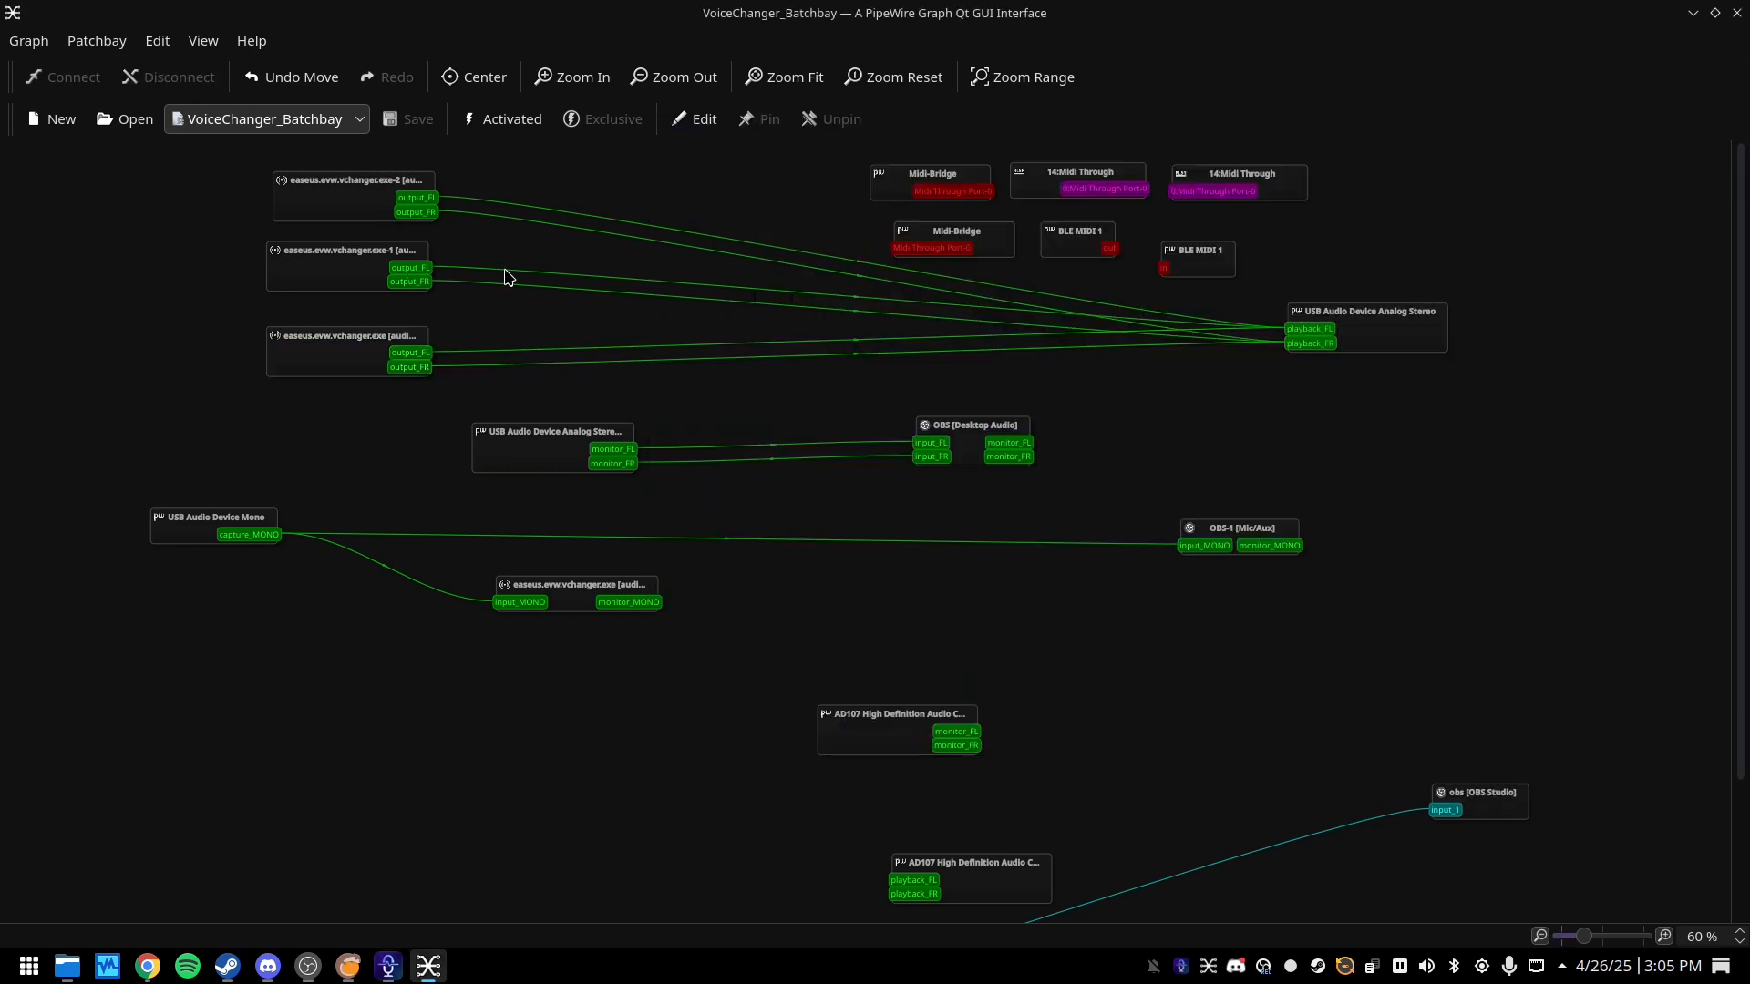
left_click(508, 272)
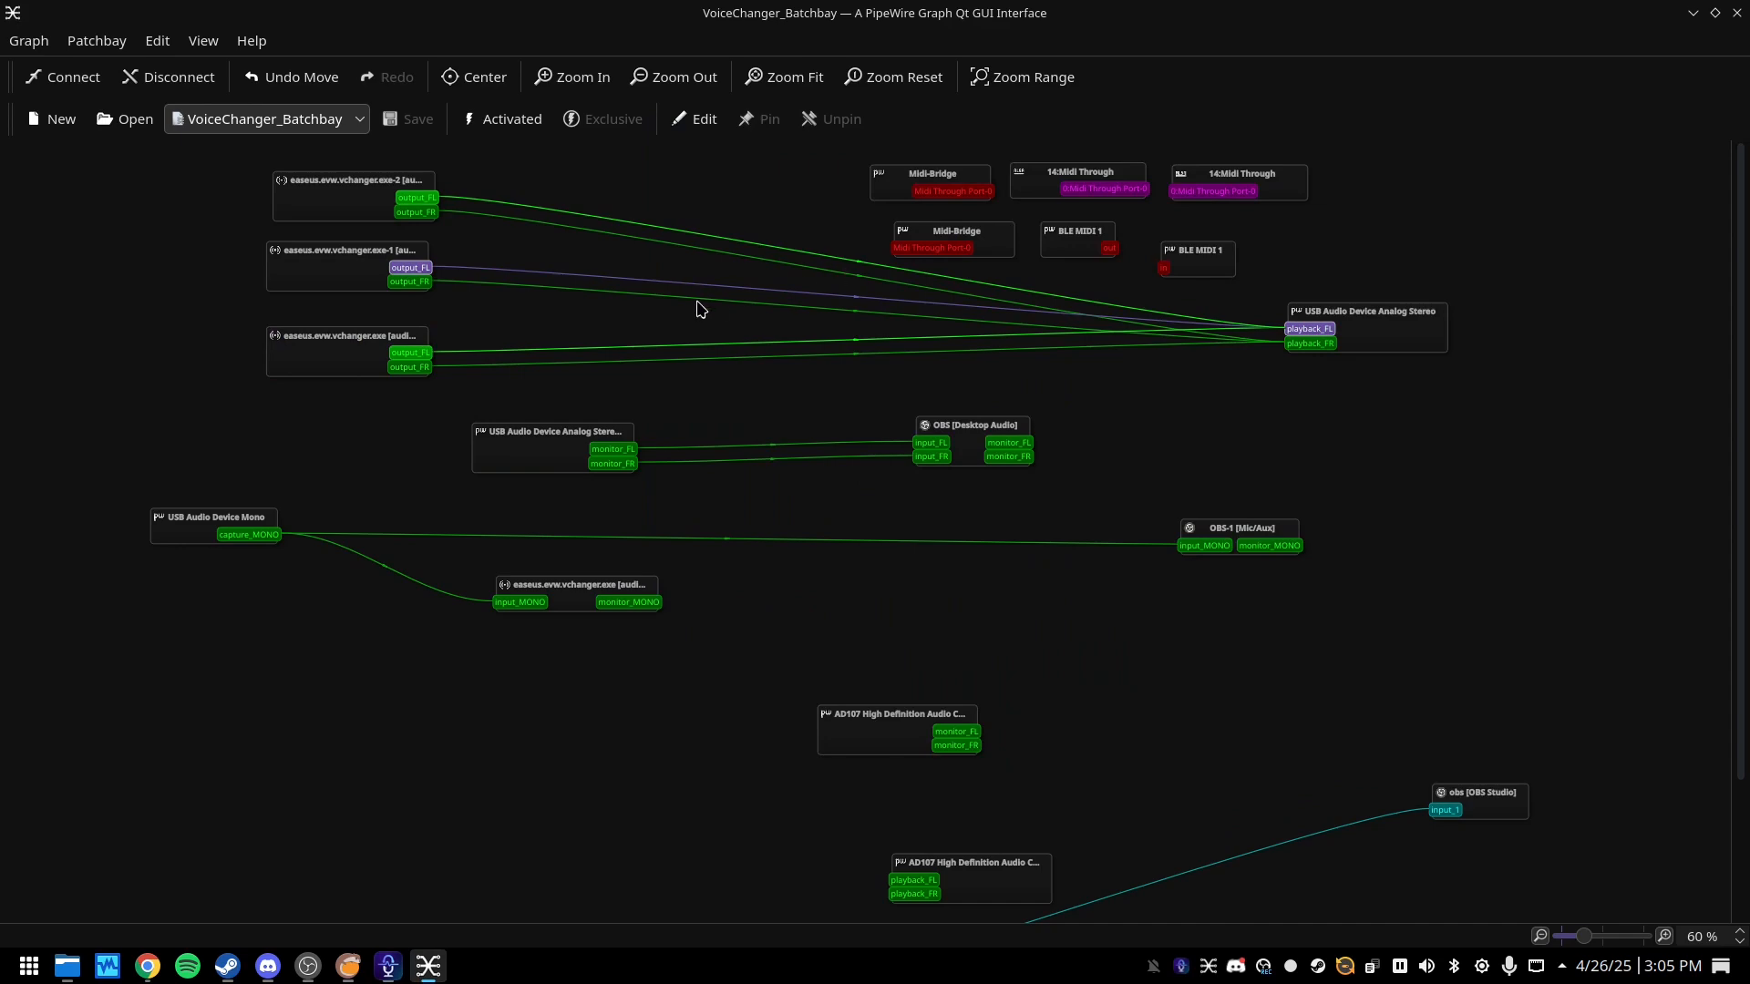
key("Delete")
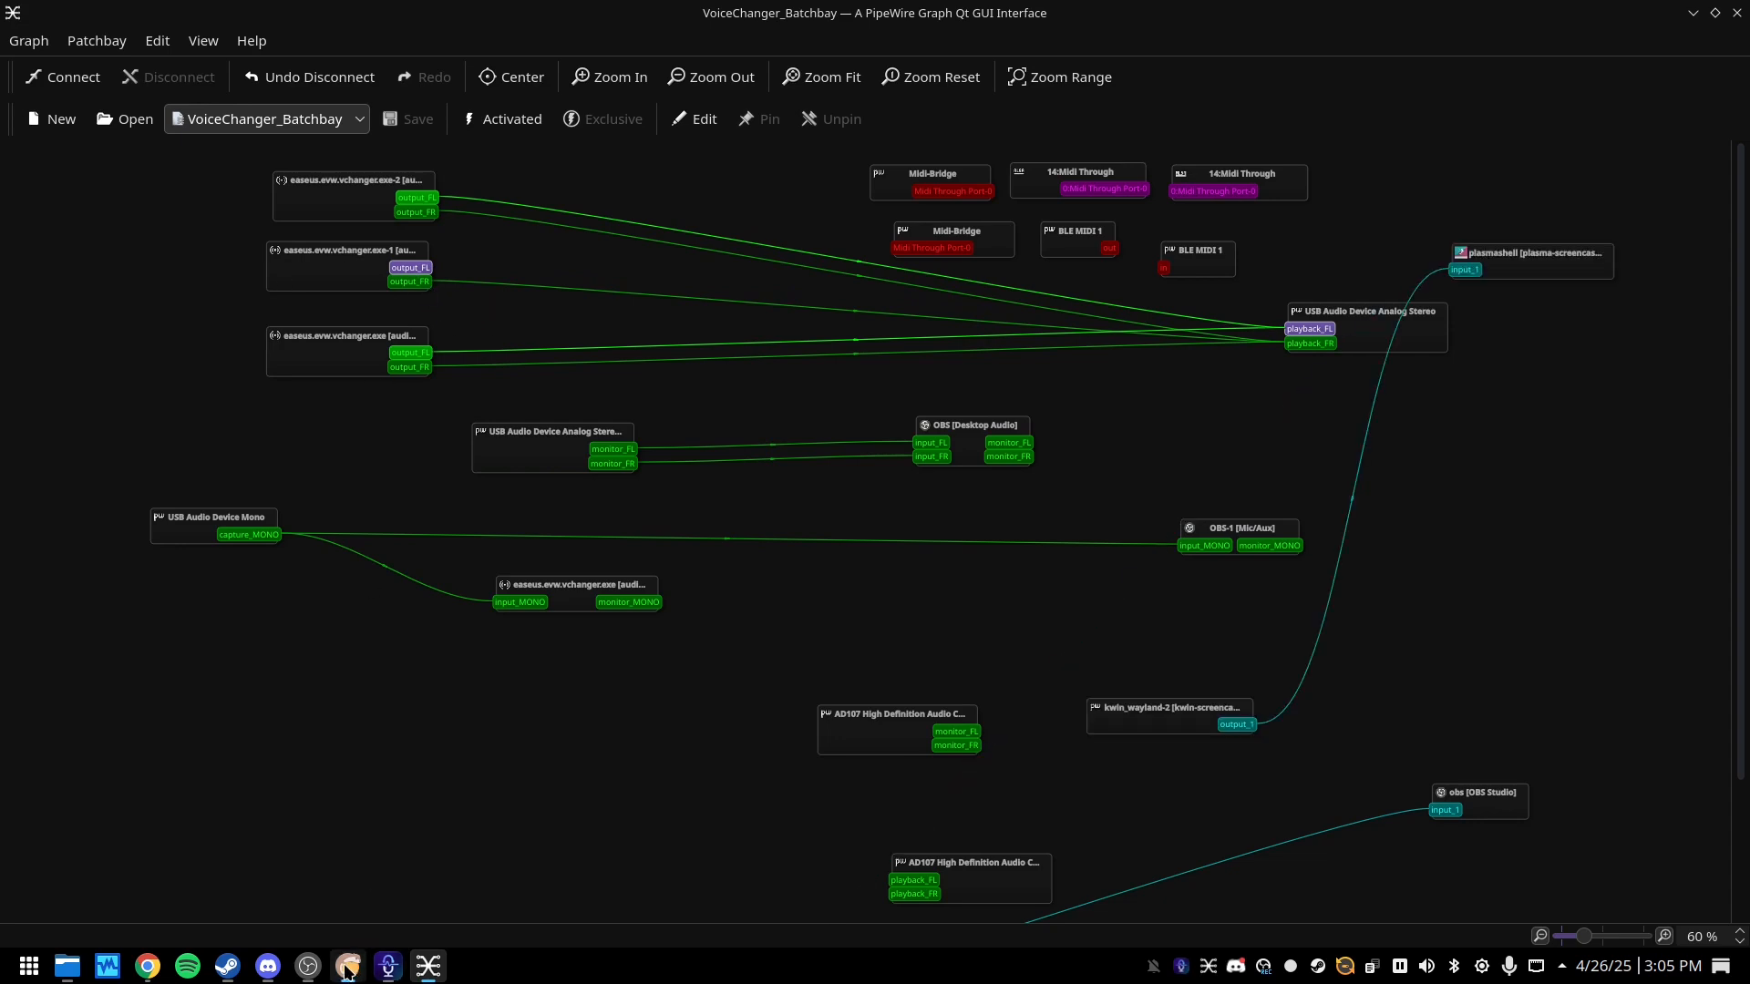
left_click(389, 965)
left_click(857, 519)
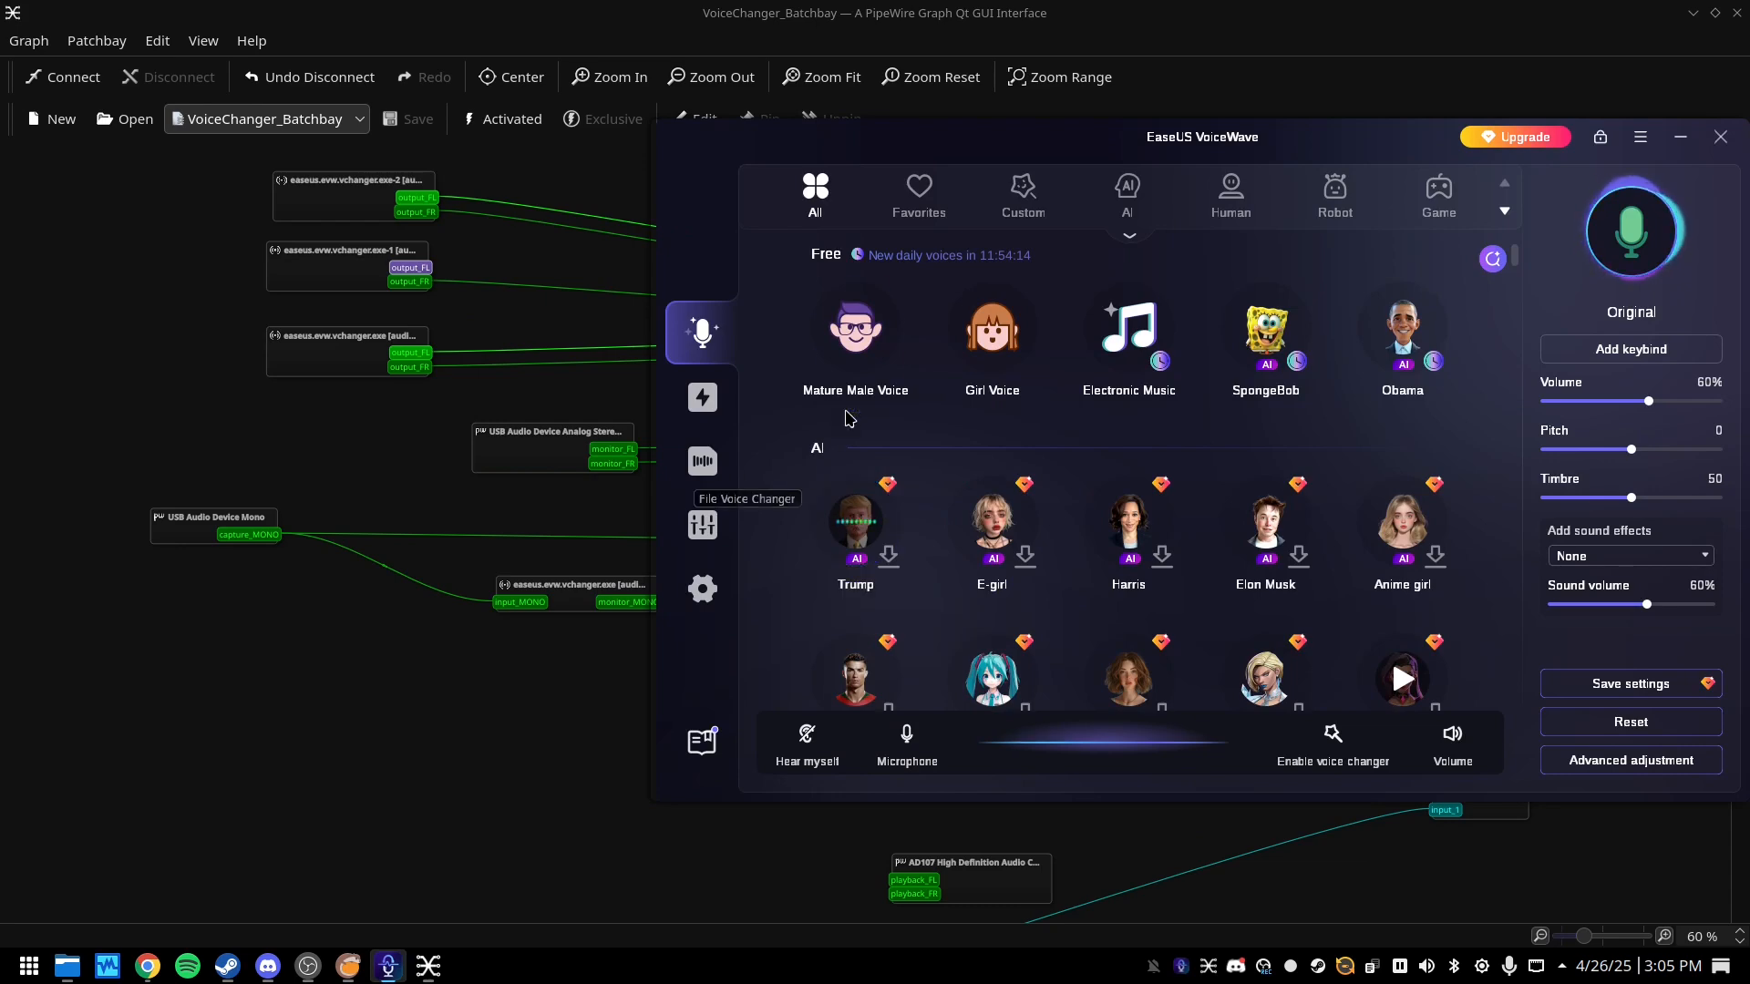
left_click(590, 266)
- Reconnect easeus.evw.vchanger.exe-1 output_FL to the USB Audio Device Analog Stereo playback_FL port, and stagger the other two output nodes
left_click_drag(402, 272, 1292, 352)
mouse_move(310, 219)
left_mouse_down()
mouse_move(351, 219)
mouse_move(328, 210)
left_mouse_up()
left_click_drag(348, 337, 294, 346)
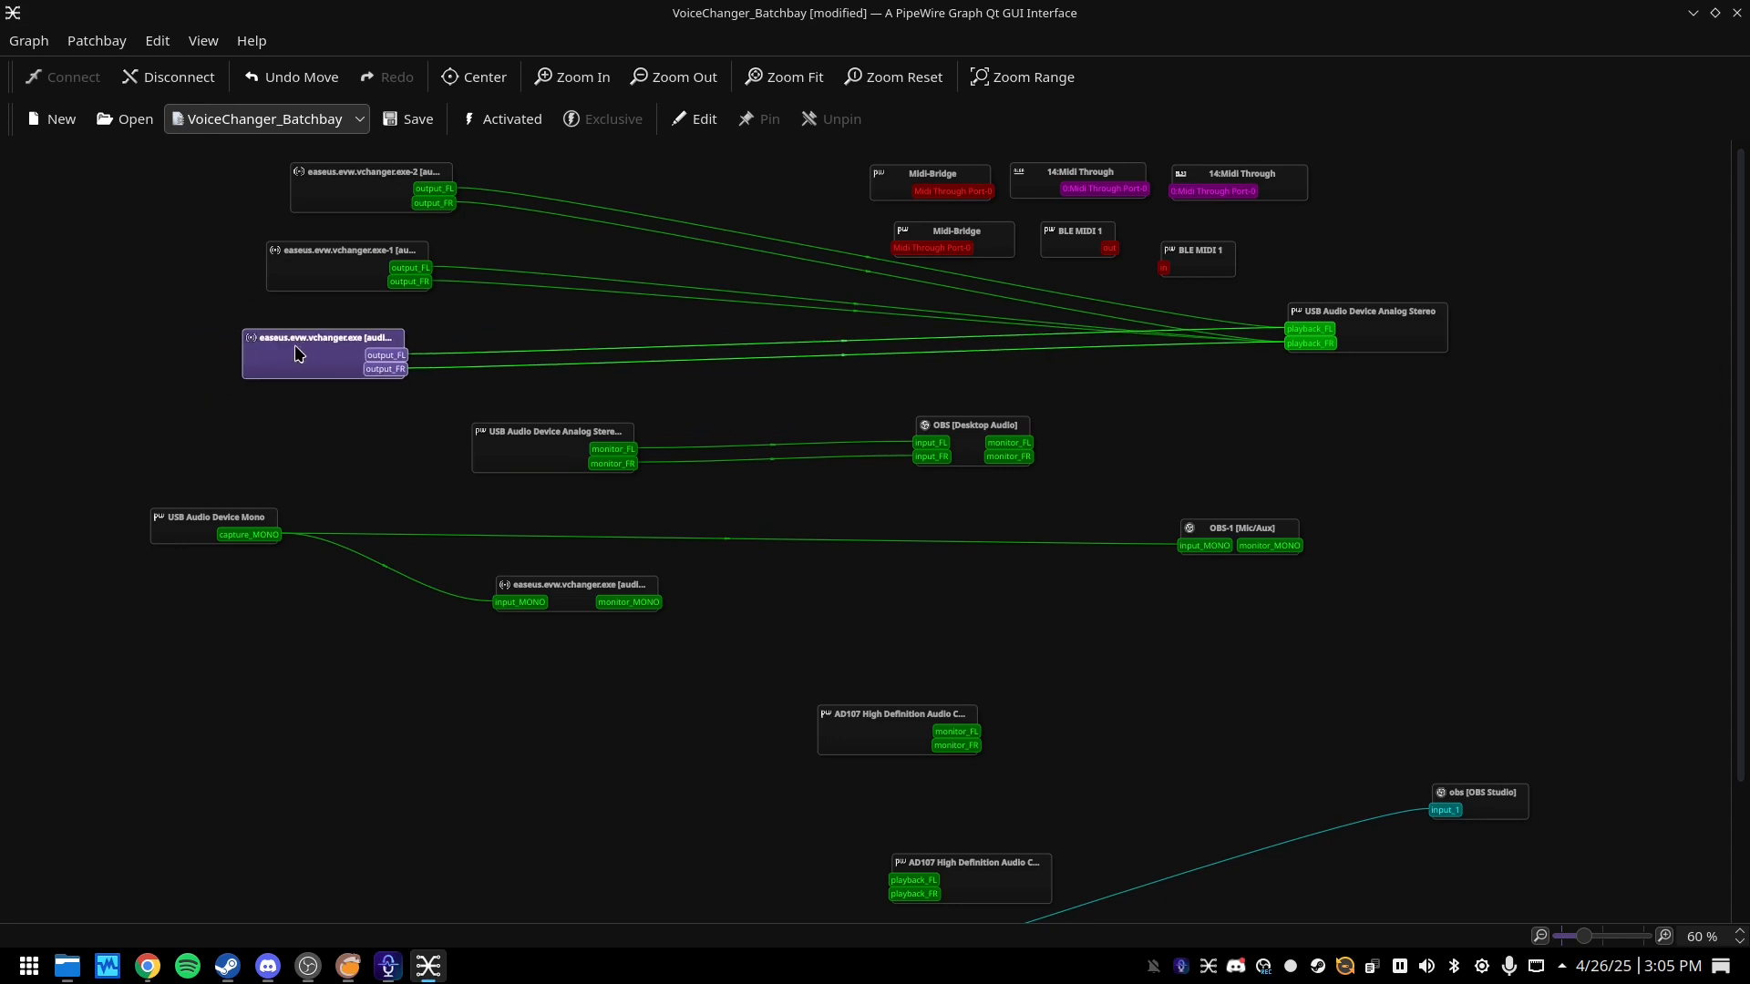
left_click(715, 347)
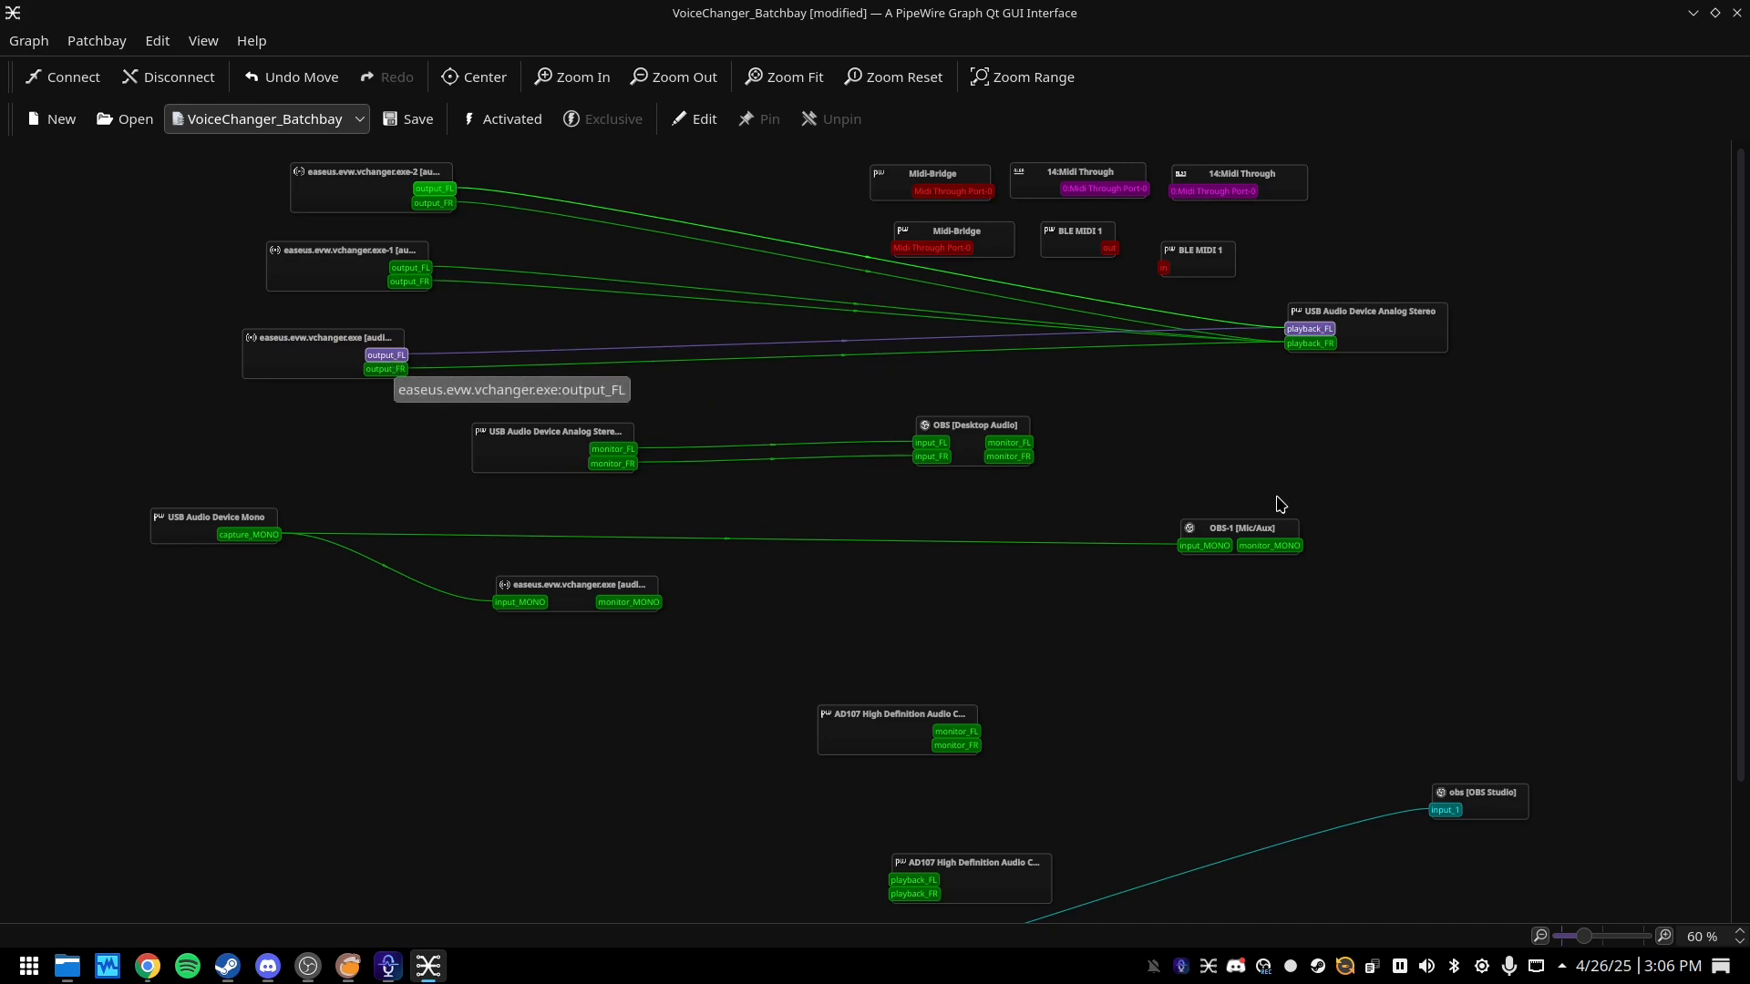
- Spread apart the OBS-1 [Mic/Aux], USB Audio Device Mono and easeus.evw.vchanger.exe input nodes
left_click_drag(1210, 529, 1237, 524)
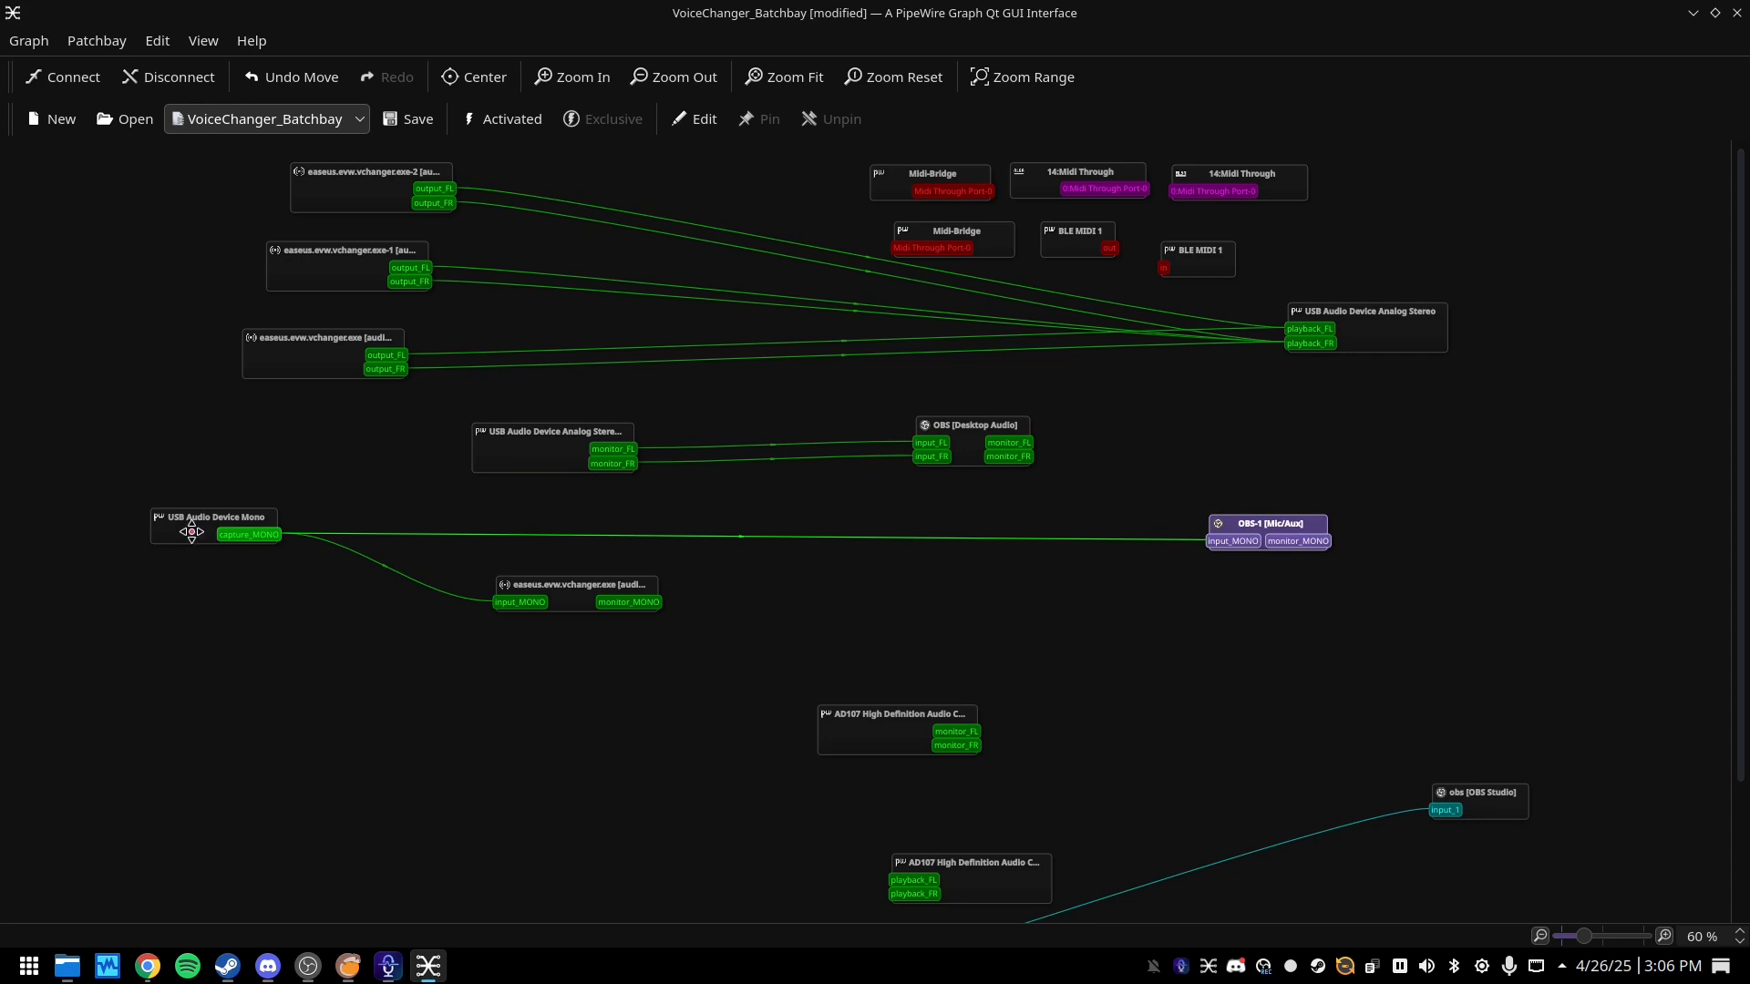
left_click_drag(195, 535, 185, 577)
left_click_drag(564, 593, 611, 635)
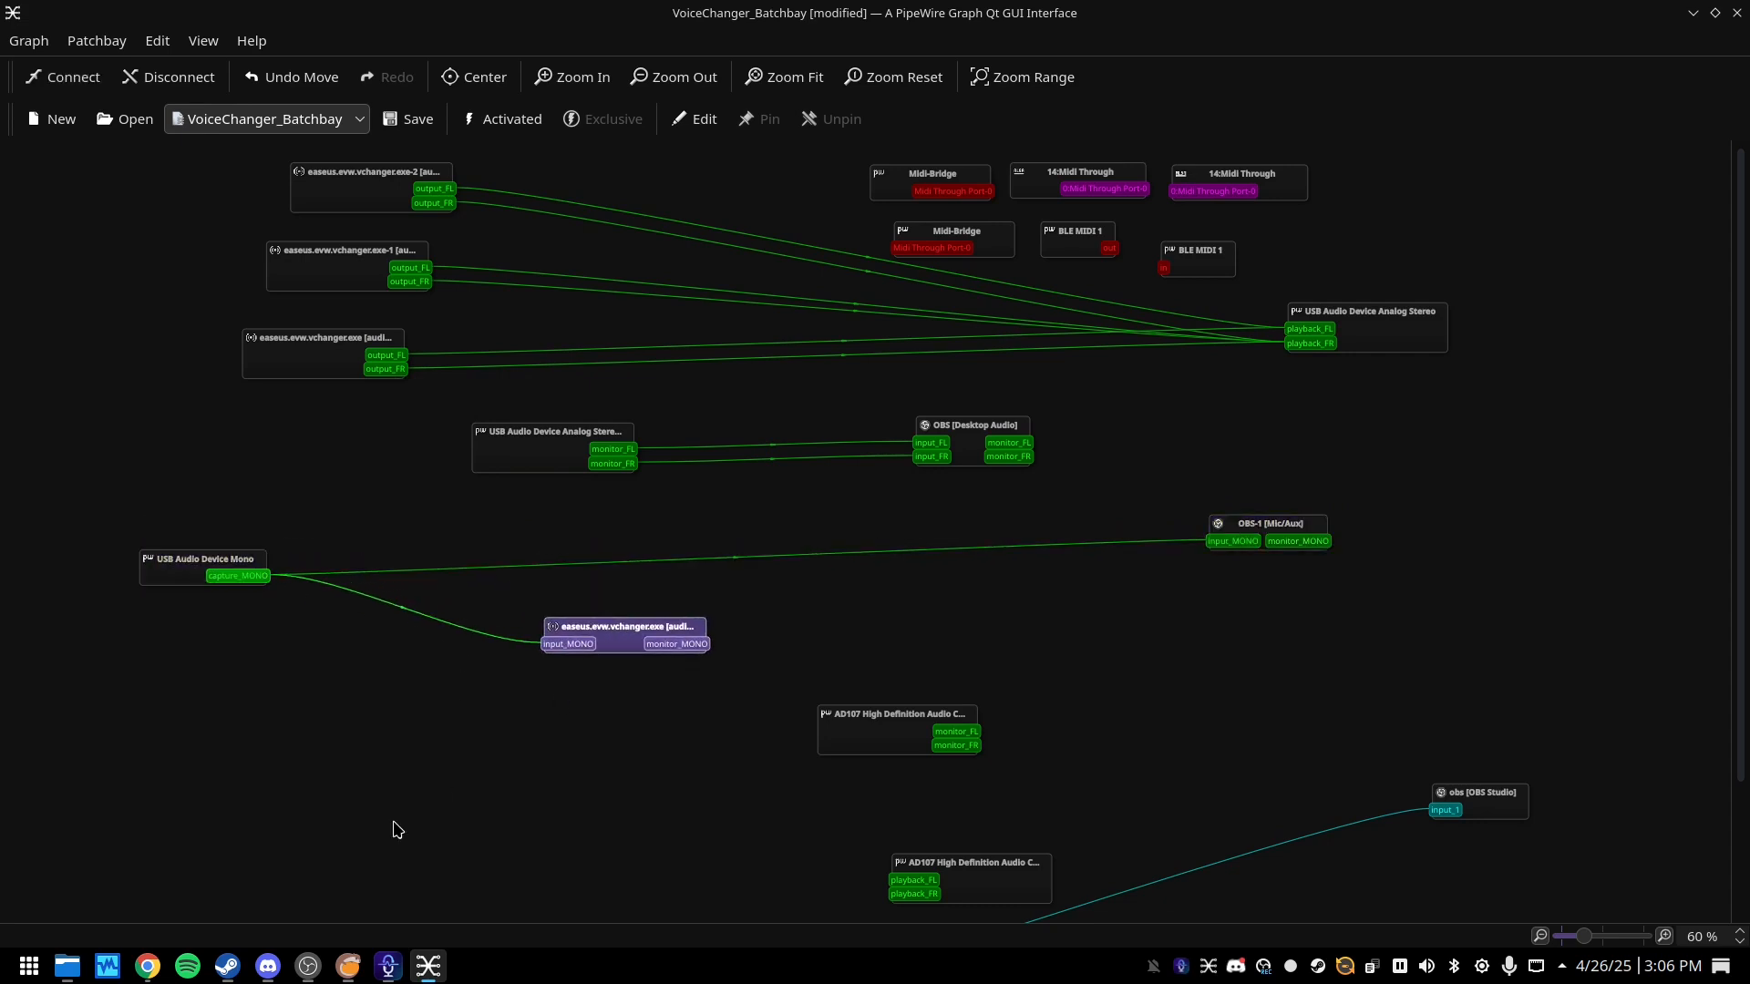
- Switch to EaseUS VoiceWave, check the Enable voice changer option, and return to qpwgraph
left_click(389, 966)
left_click(1335, 739)
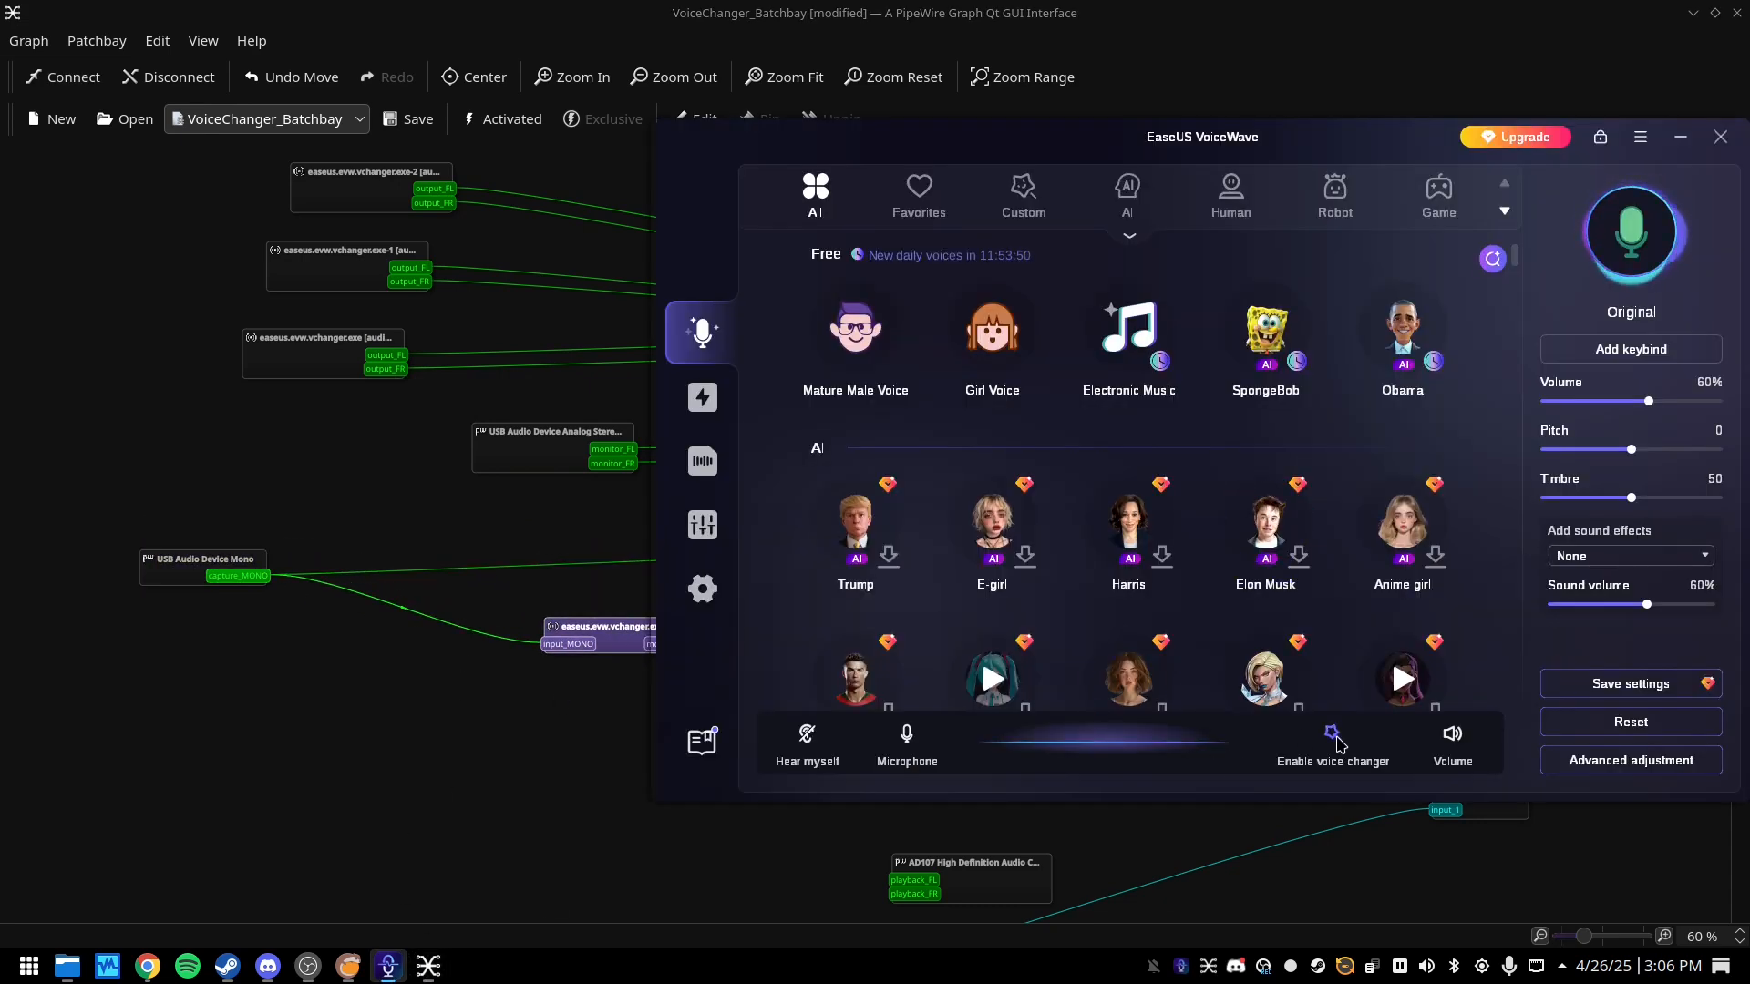
left_click(209, 765)
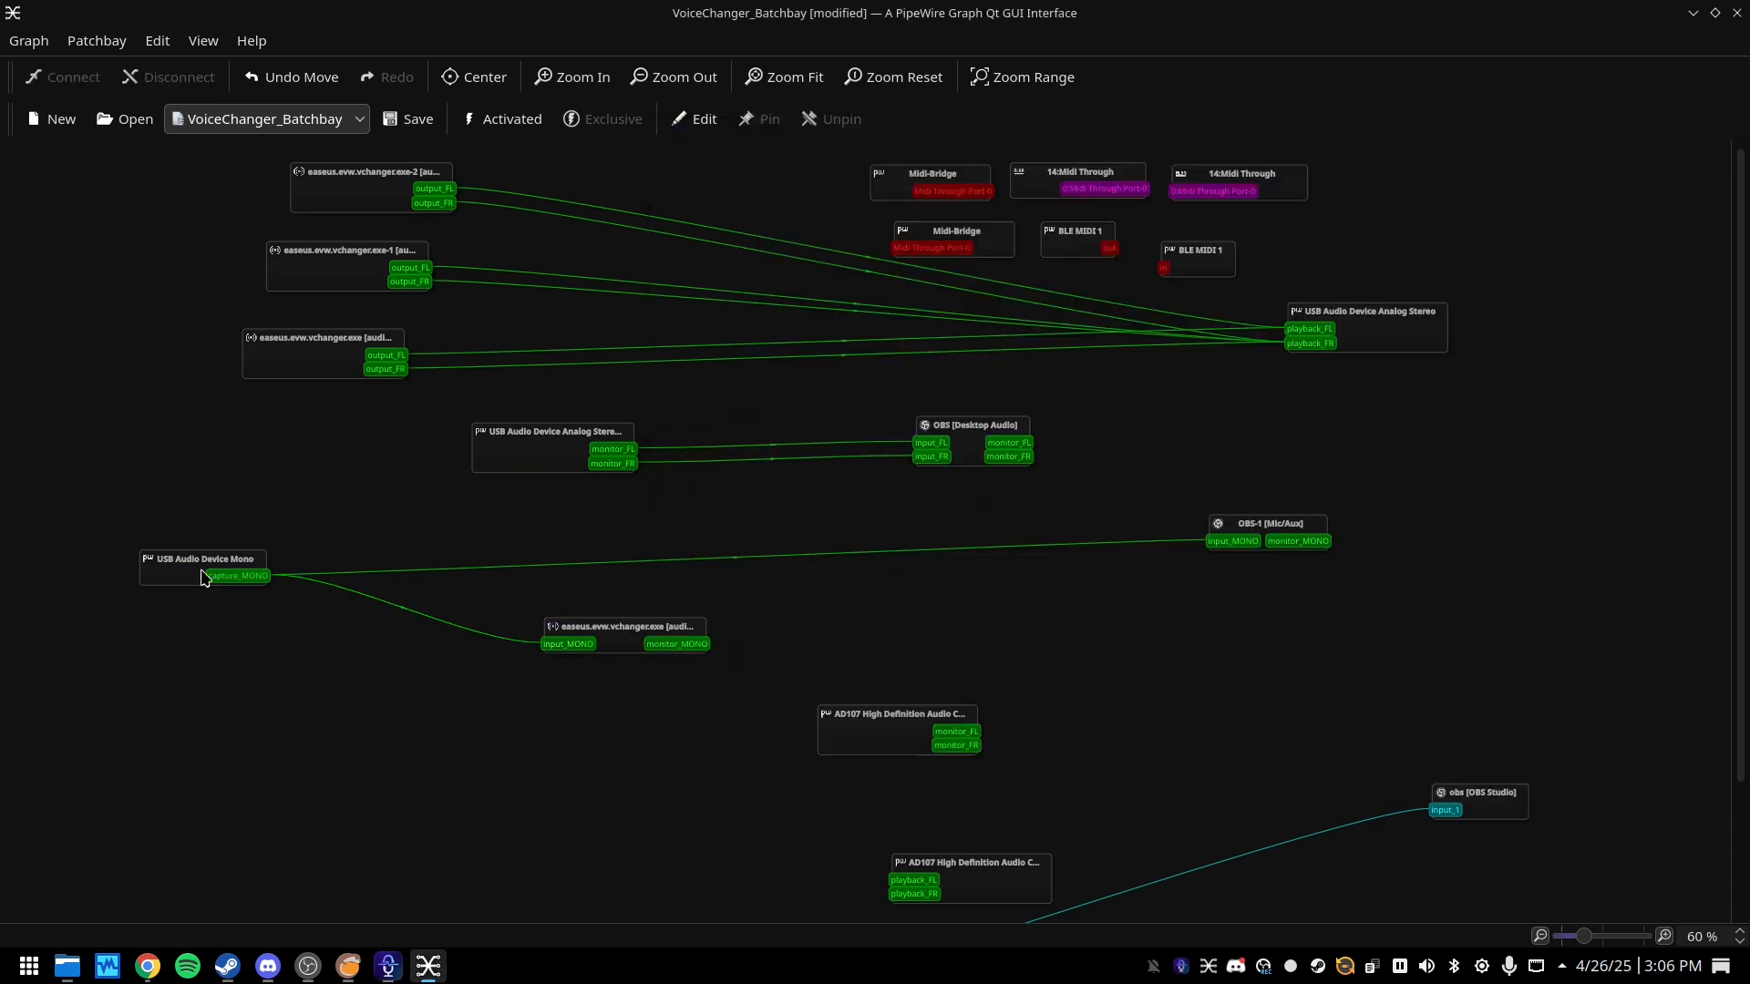
- Connect both output_FL and output_FR of the lowest easeus.evw.vchanger.exe output node to the OBS-1 [Mic/Aux] input_MONO port
left_click_drag(196, 566, 163, 545)
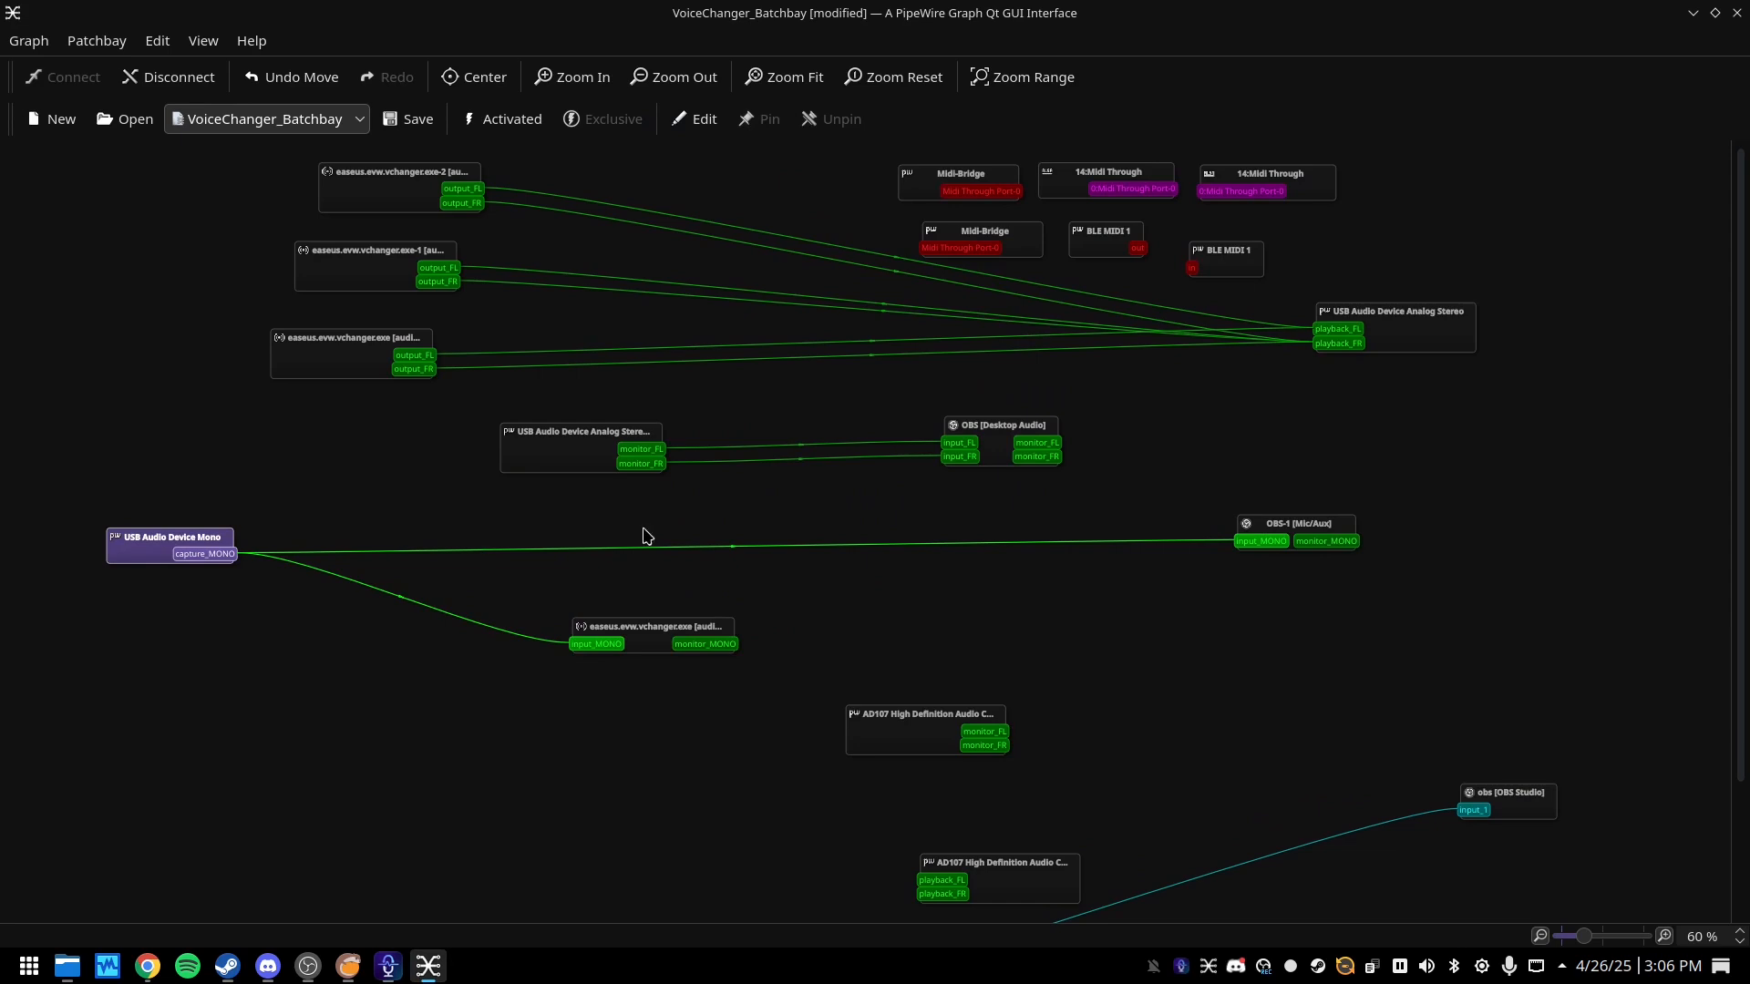
left_click_drag(1288, 526, 1316, 523)
mouse_move(343, 346)
left_mouse_down()
mouse_move(341, 374)
mouse_move(339, 356)
left_mouse_up()
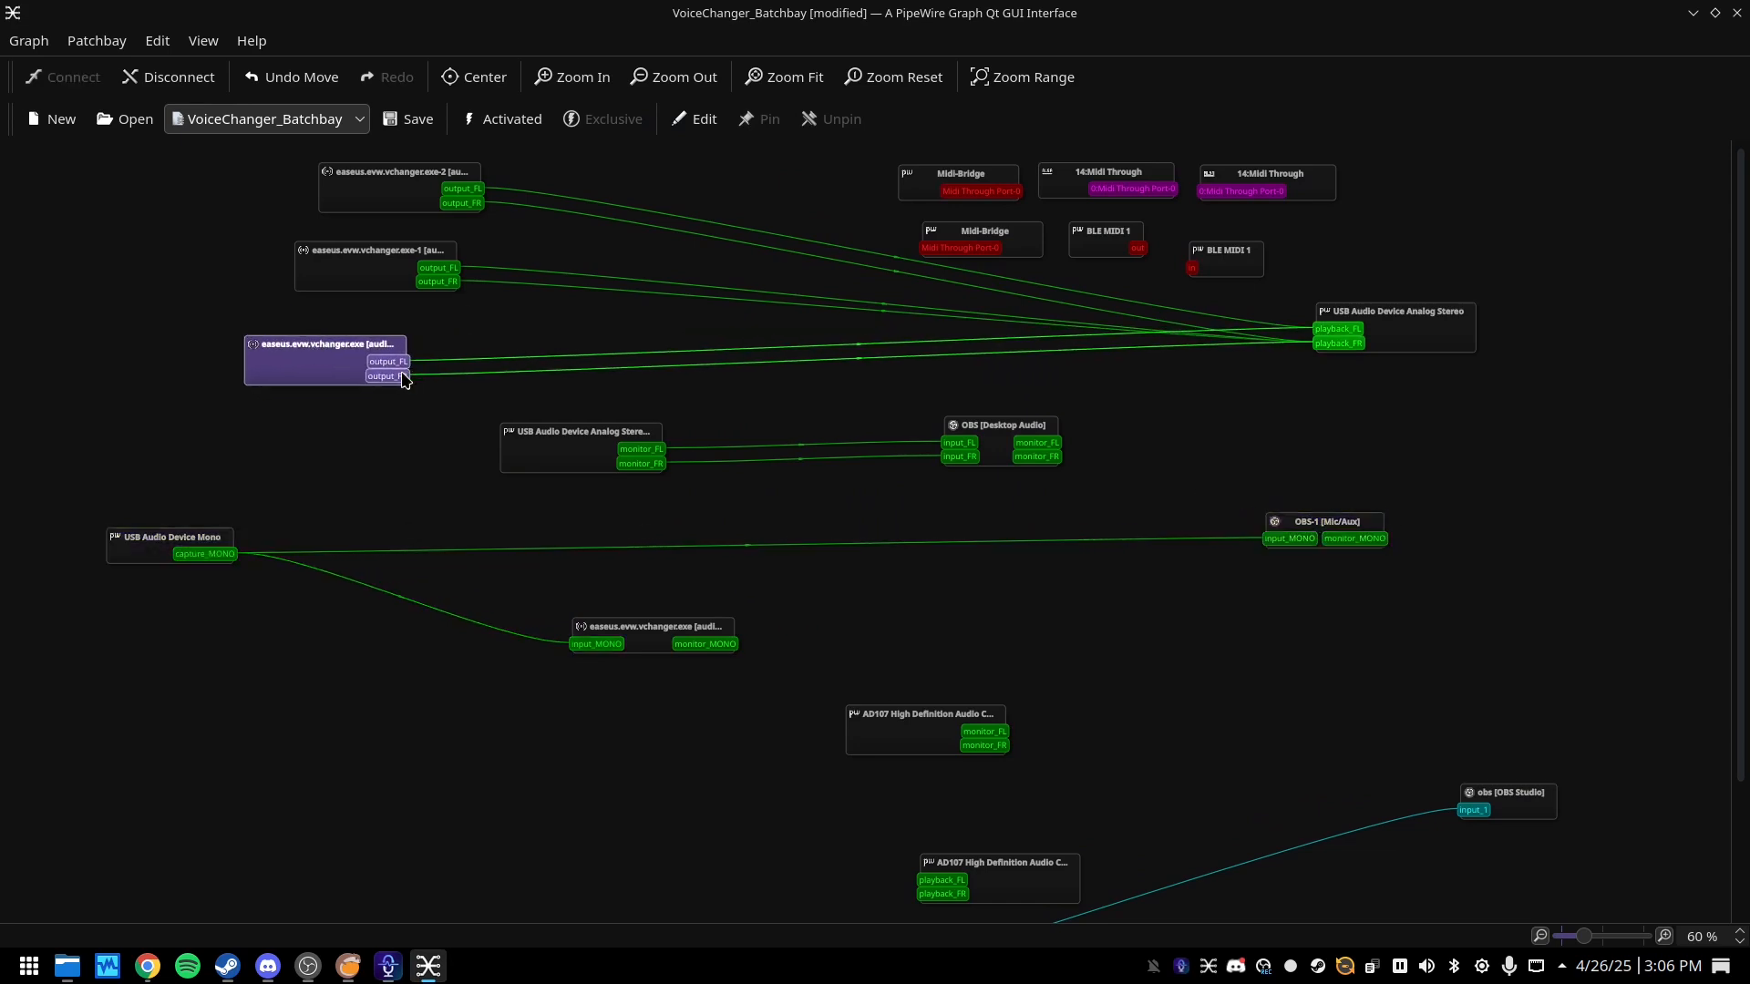
left_click_drag(325, 359, 1290, 540)
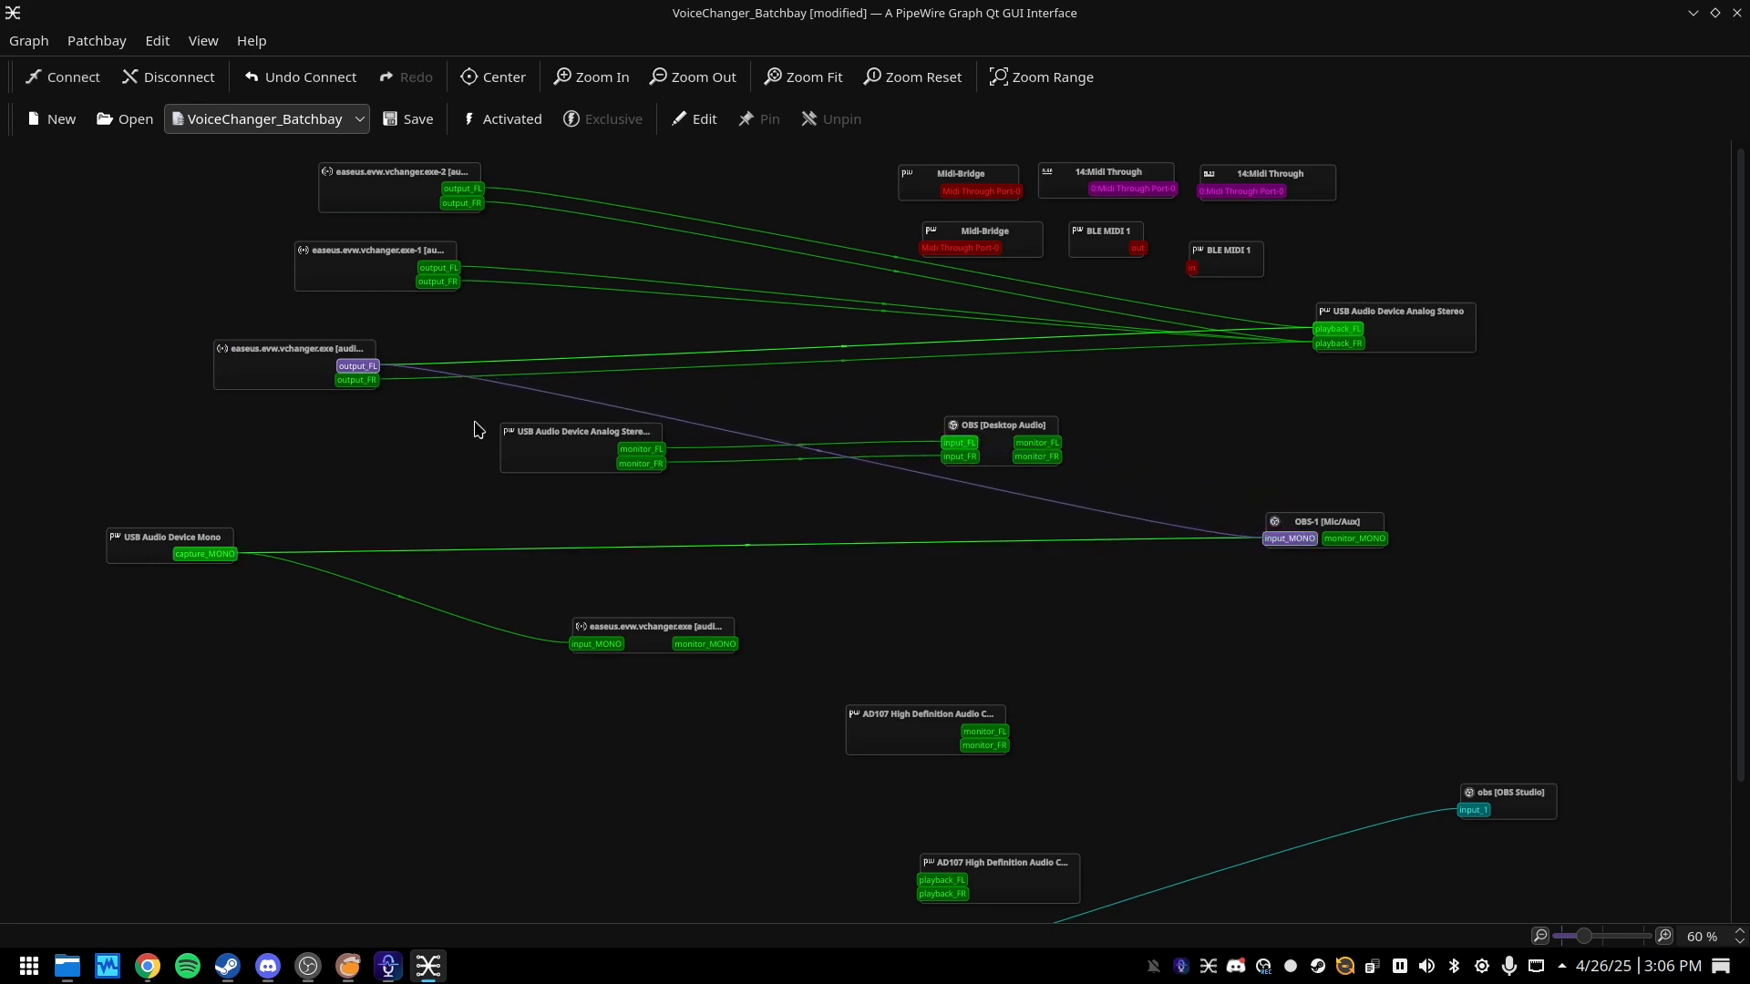
left_click_drag(368, 381, 1289, 538)
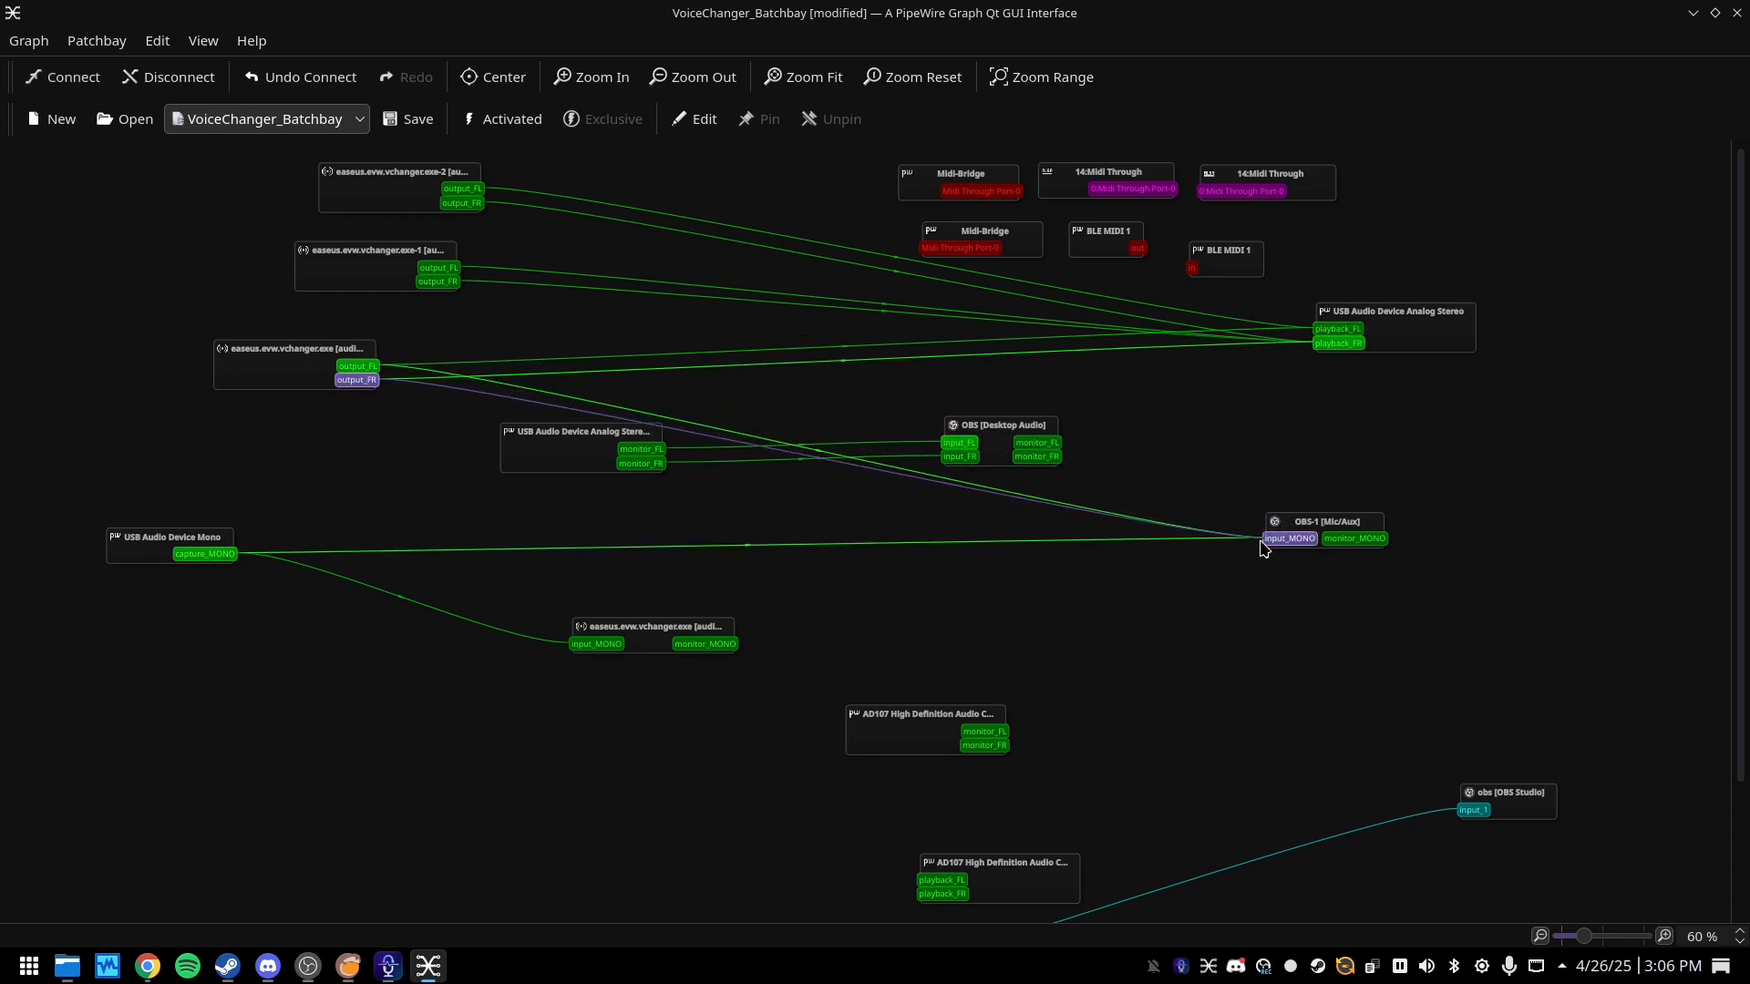
- Disconnect output_FL and output_FR of the lowest easeus.evw.vchanger.exe output node from USB Audio Device Analog Stereo, and reposition the node
left_click_drag(294, 370, 243, 380)
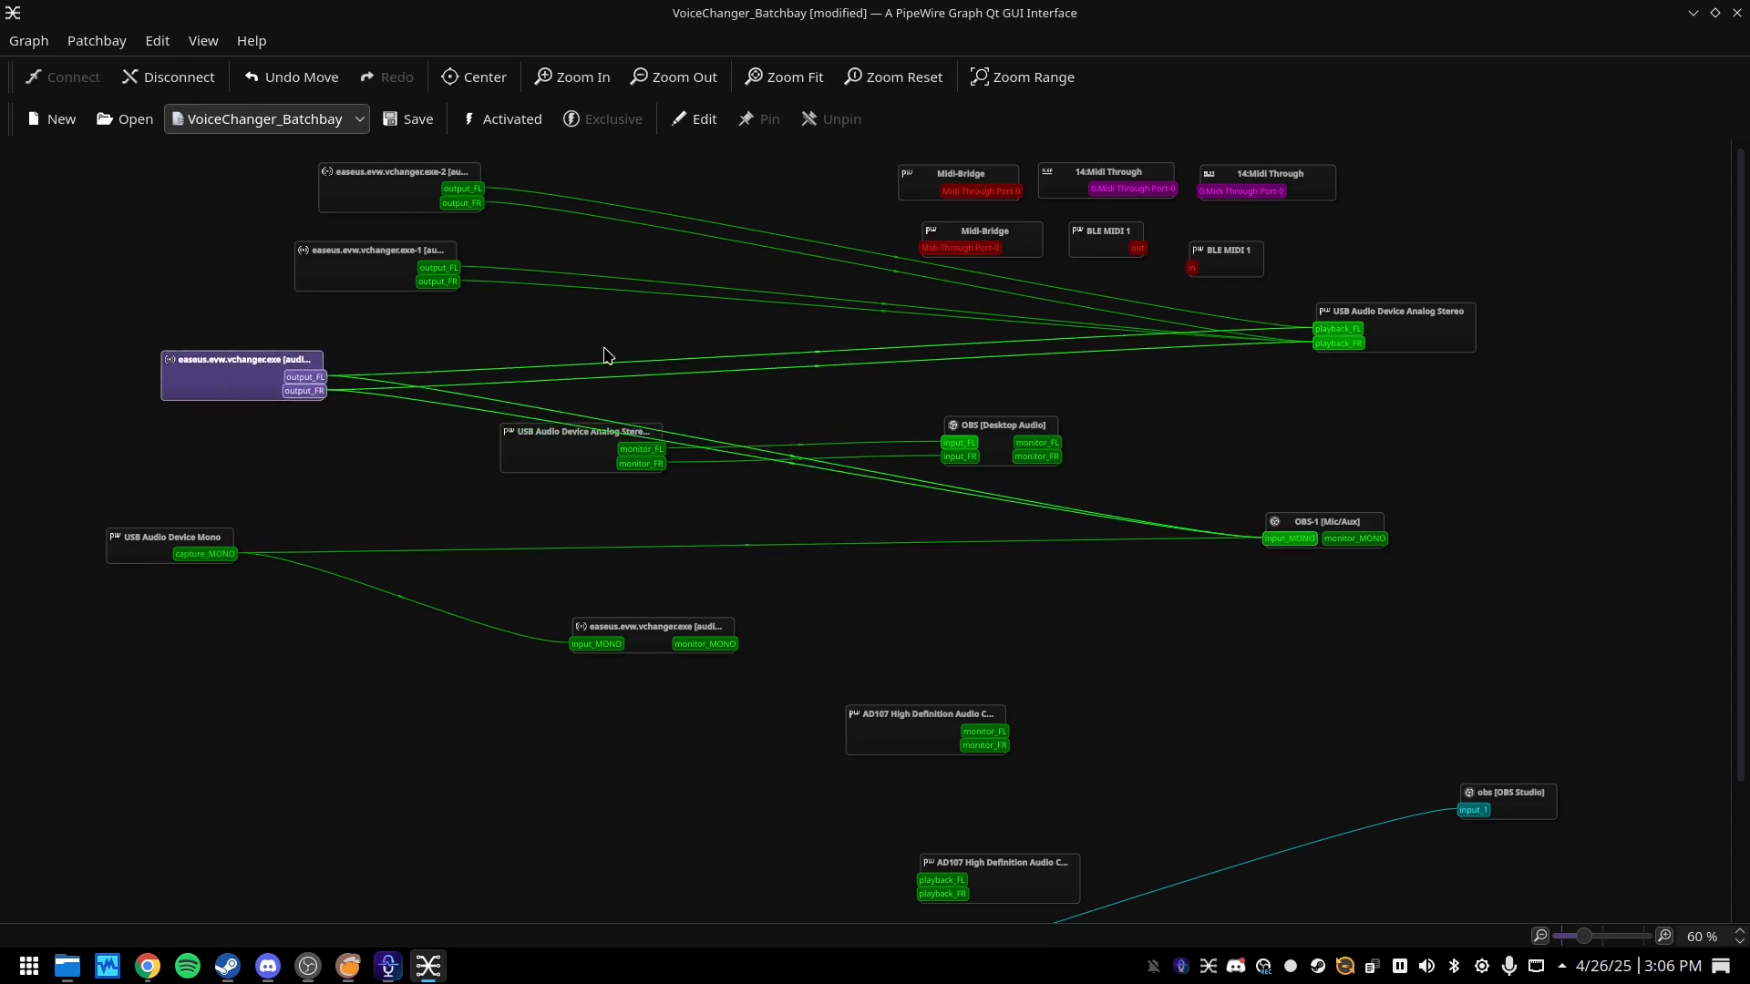
left_click(649, 362)
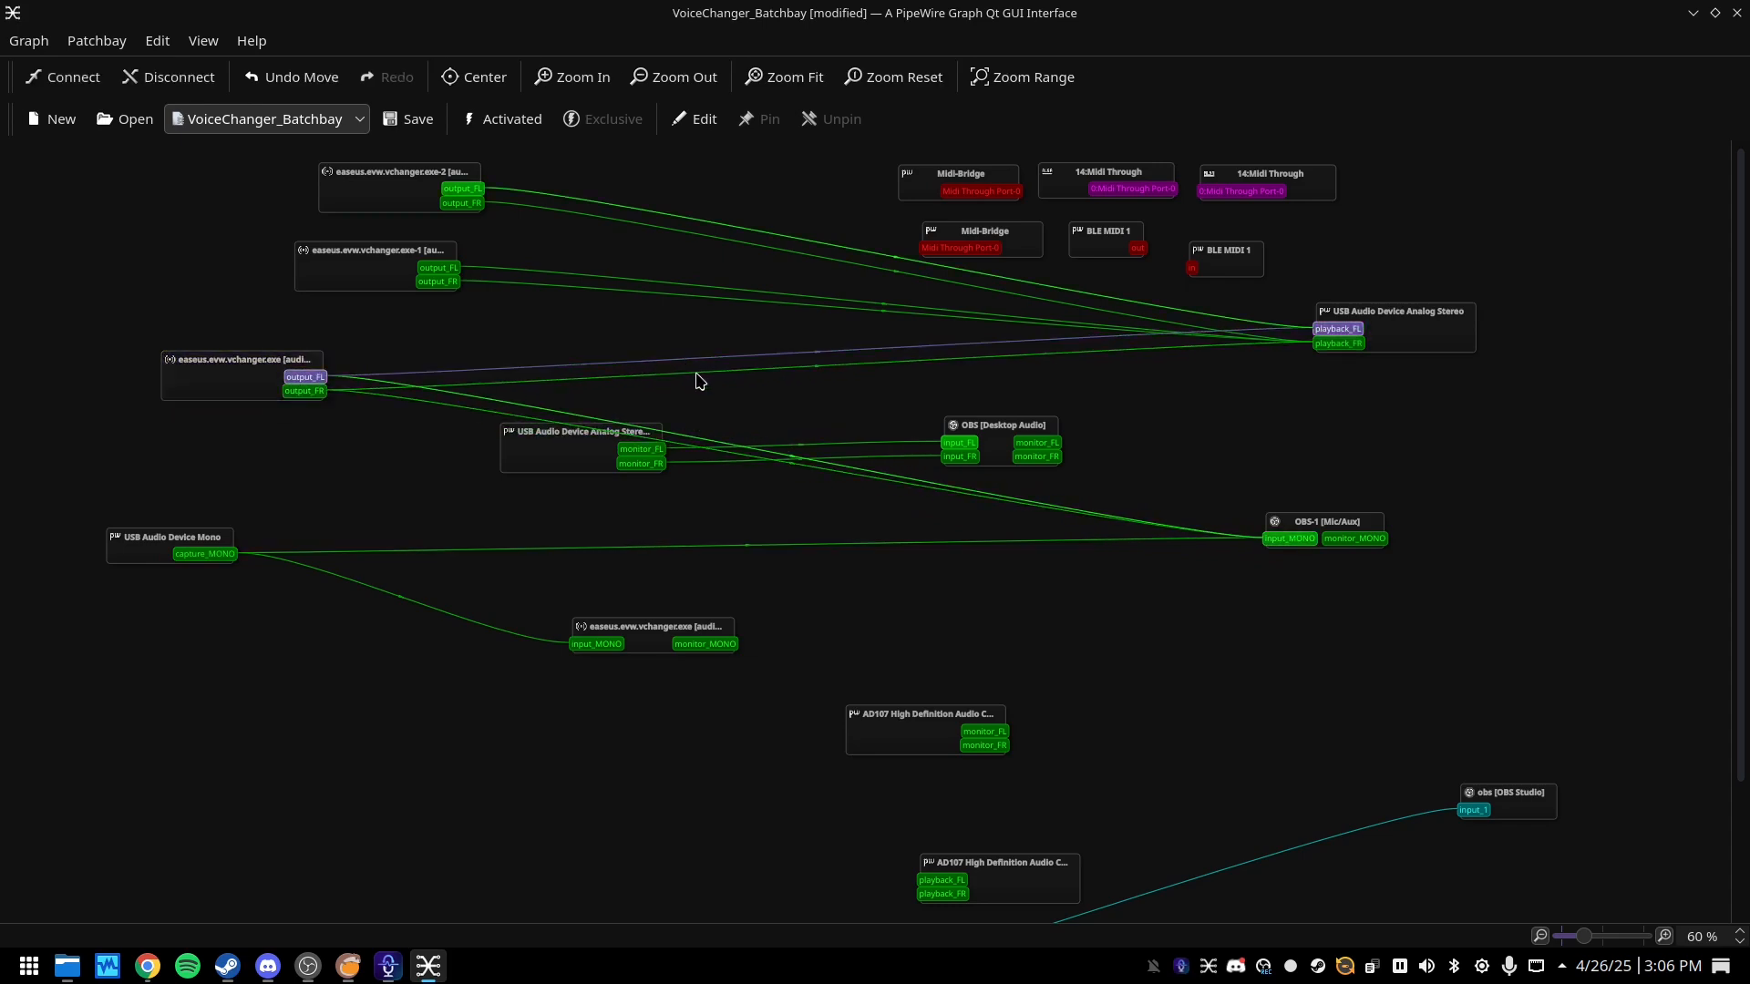
key("Delete")
left_click(845, 441)
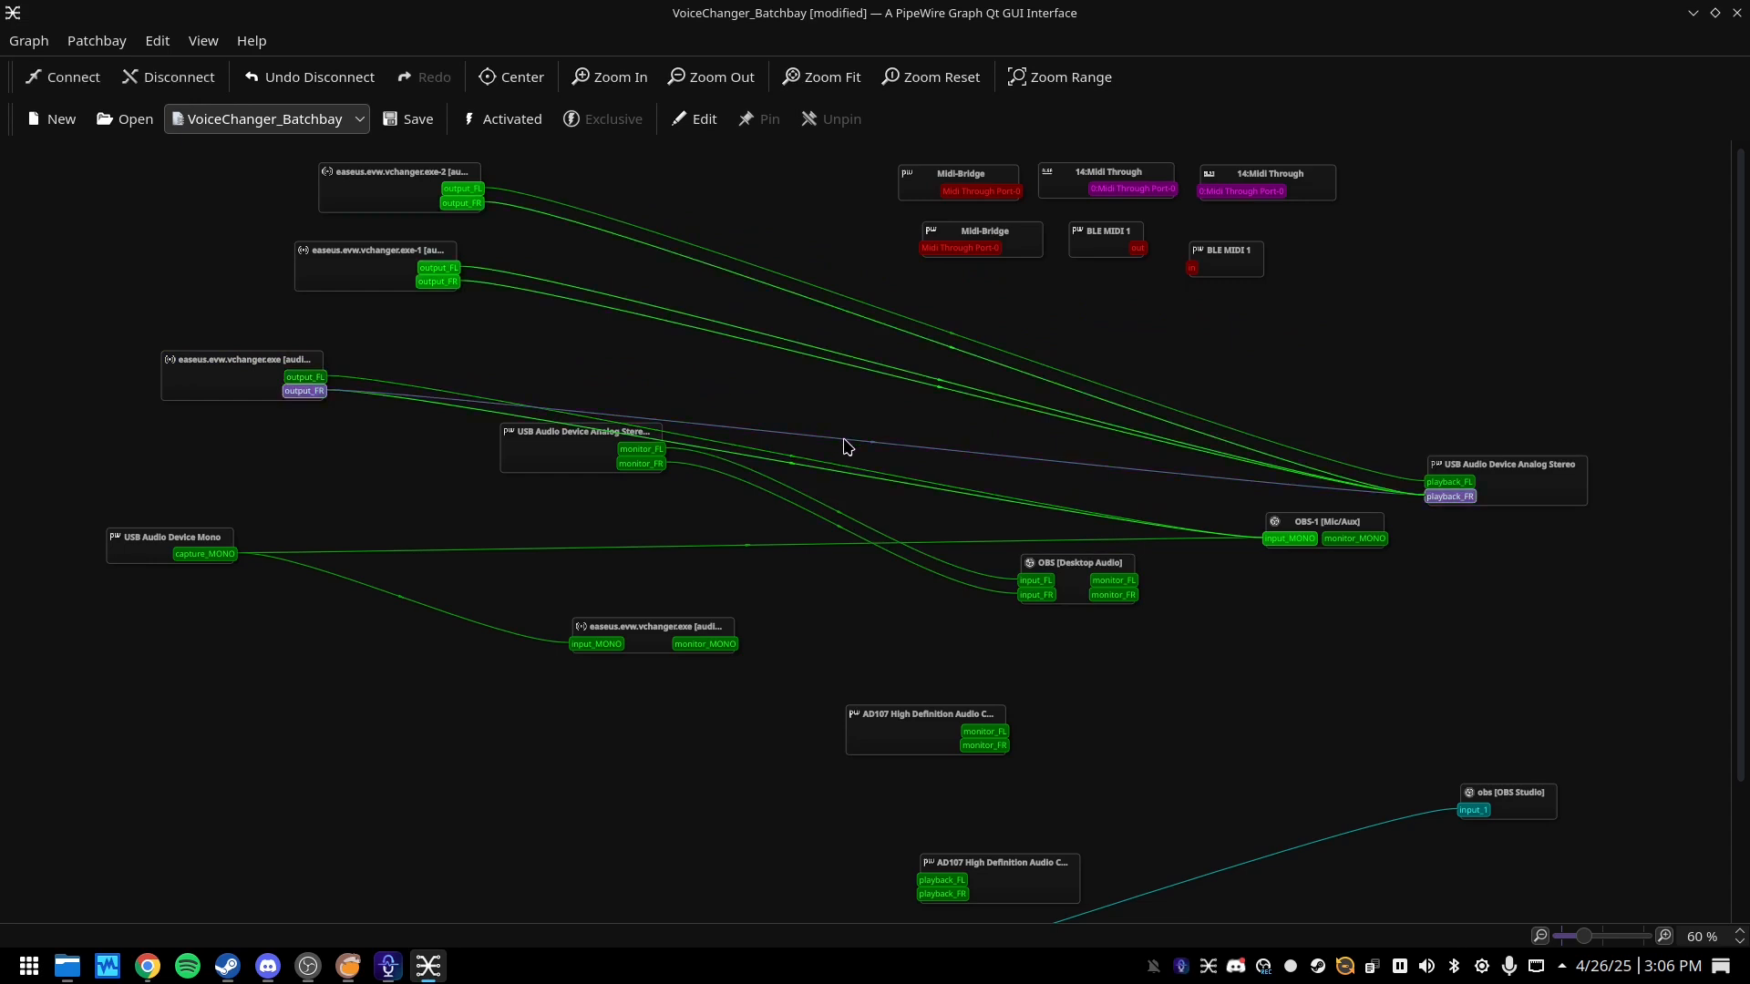
key("Delete")
left_click_drag(403, 393, 295, 389)
- Disconnect USB Audio Device Mono's capture_MONO from OBS-1 [Mic/Aux] input_MONO, and move the easeus.evw.vchanger.exe output node slightly higher
left_click(730, 556)
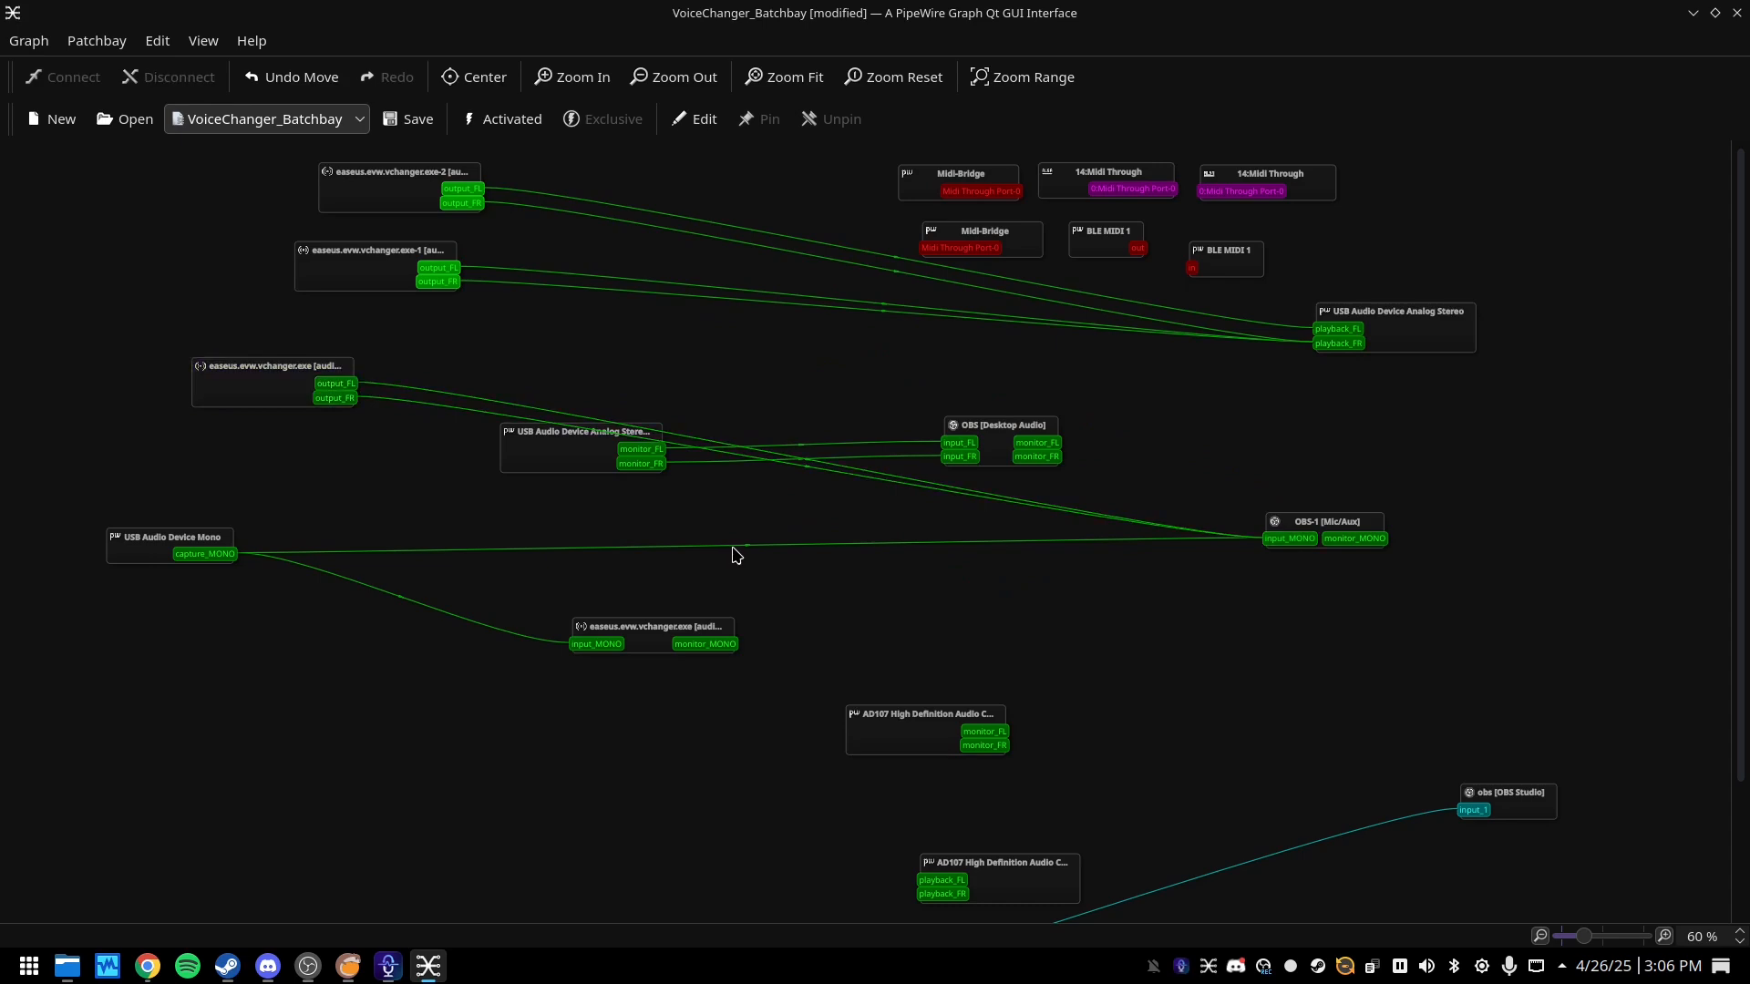
left_click(687, 546)
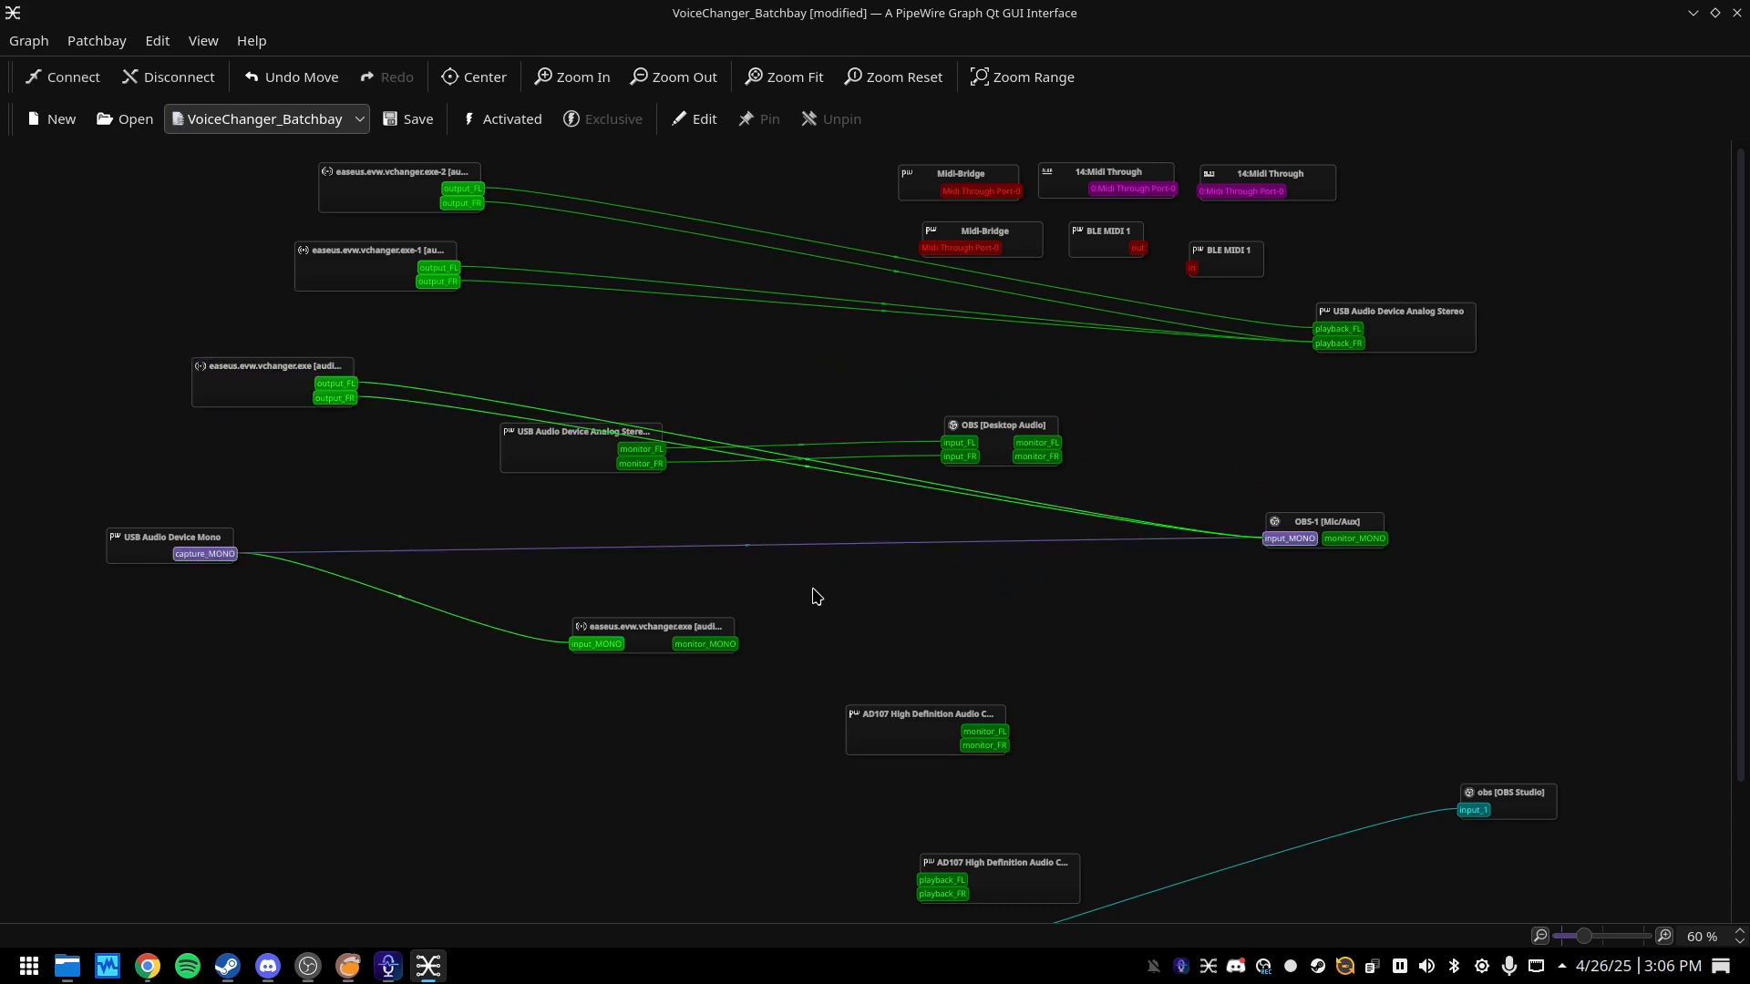
key("Delete")
left_click_drag(271, 408, 248, 381)
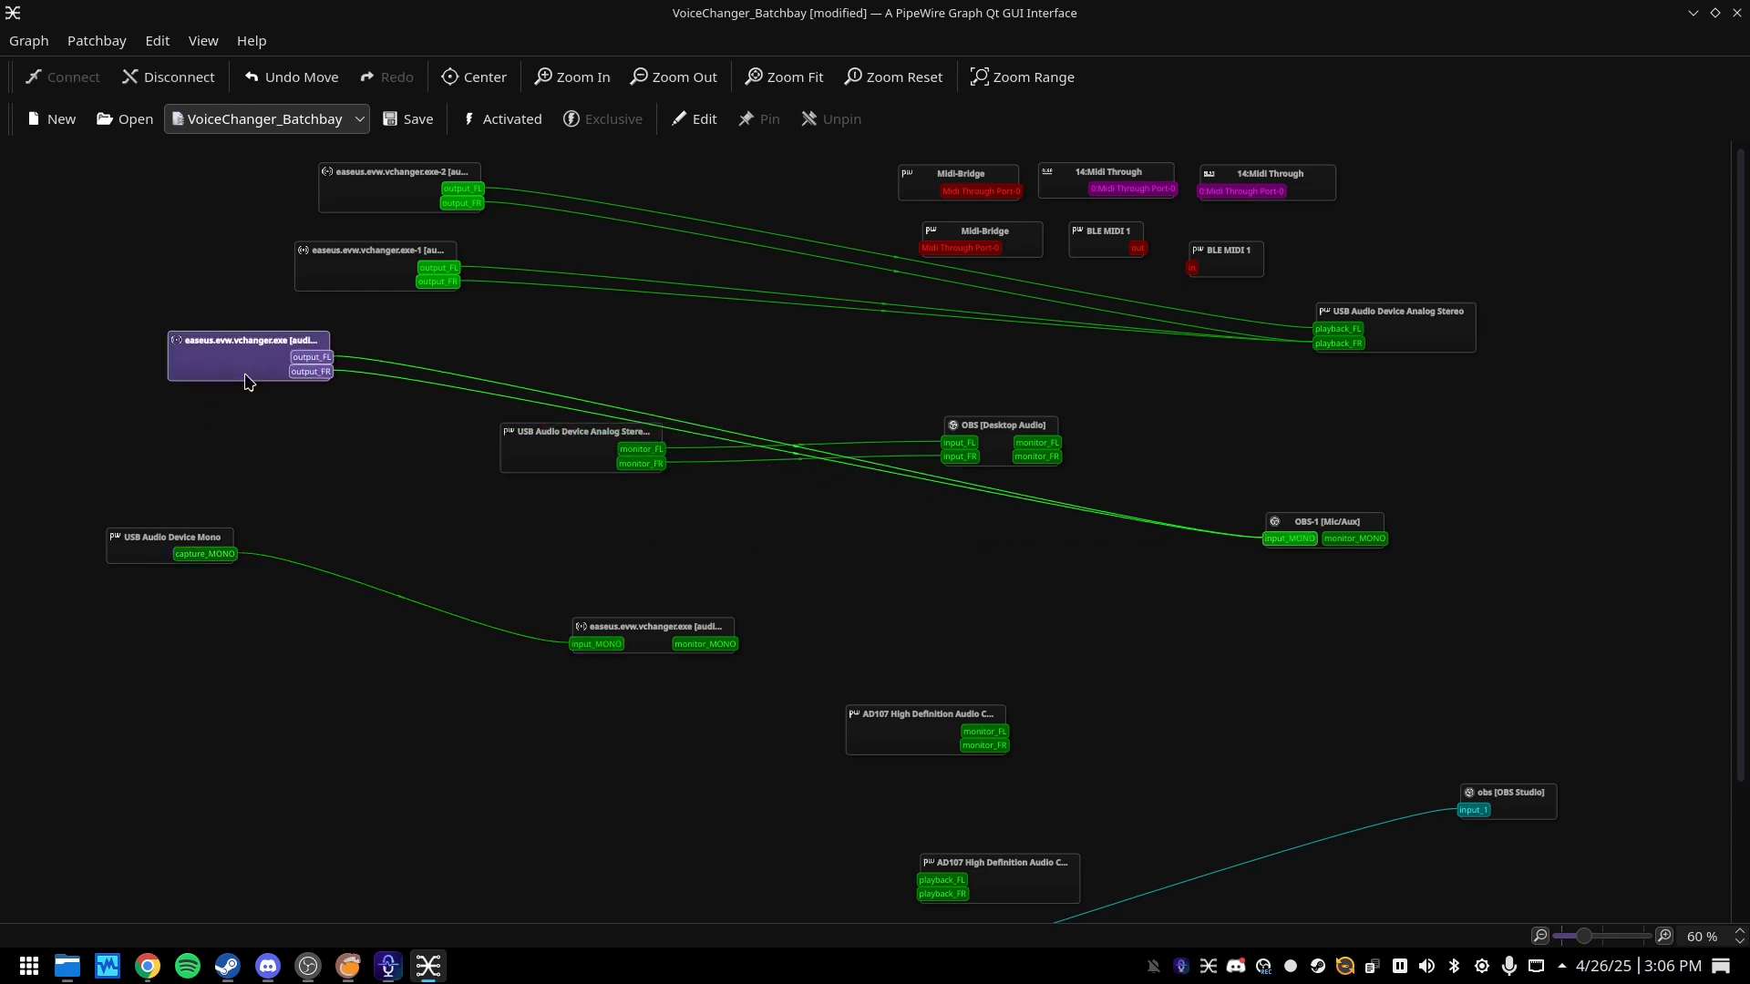
- Compare the EaseUS VoiceWave voice changer window with the easeus.evw.vchanger.exe output routing in qpwgraph
left_click(388, 966)
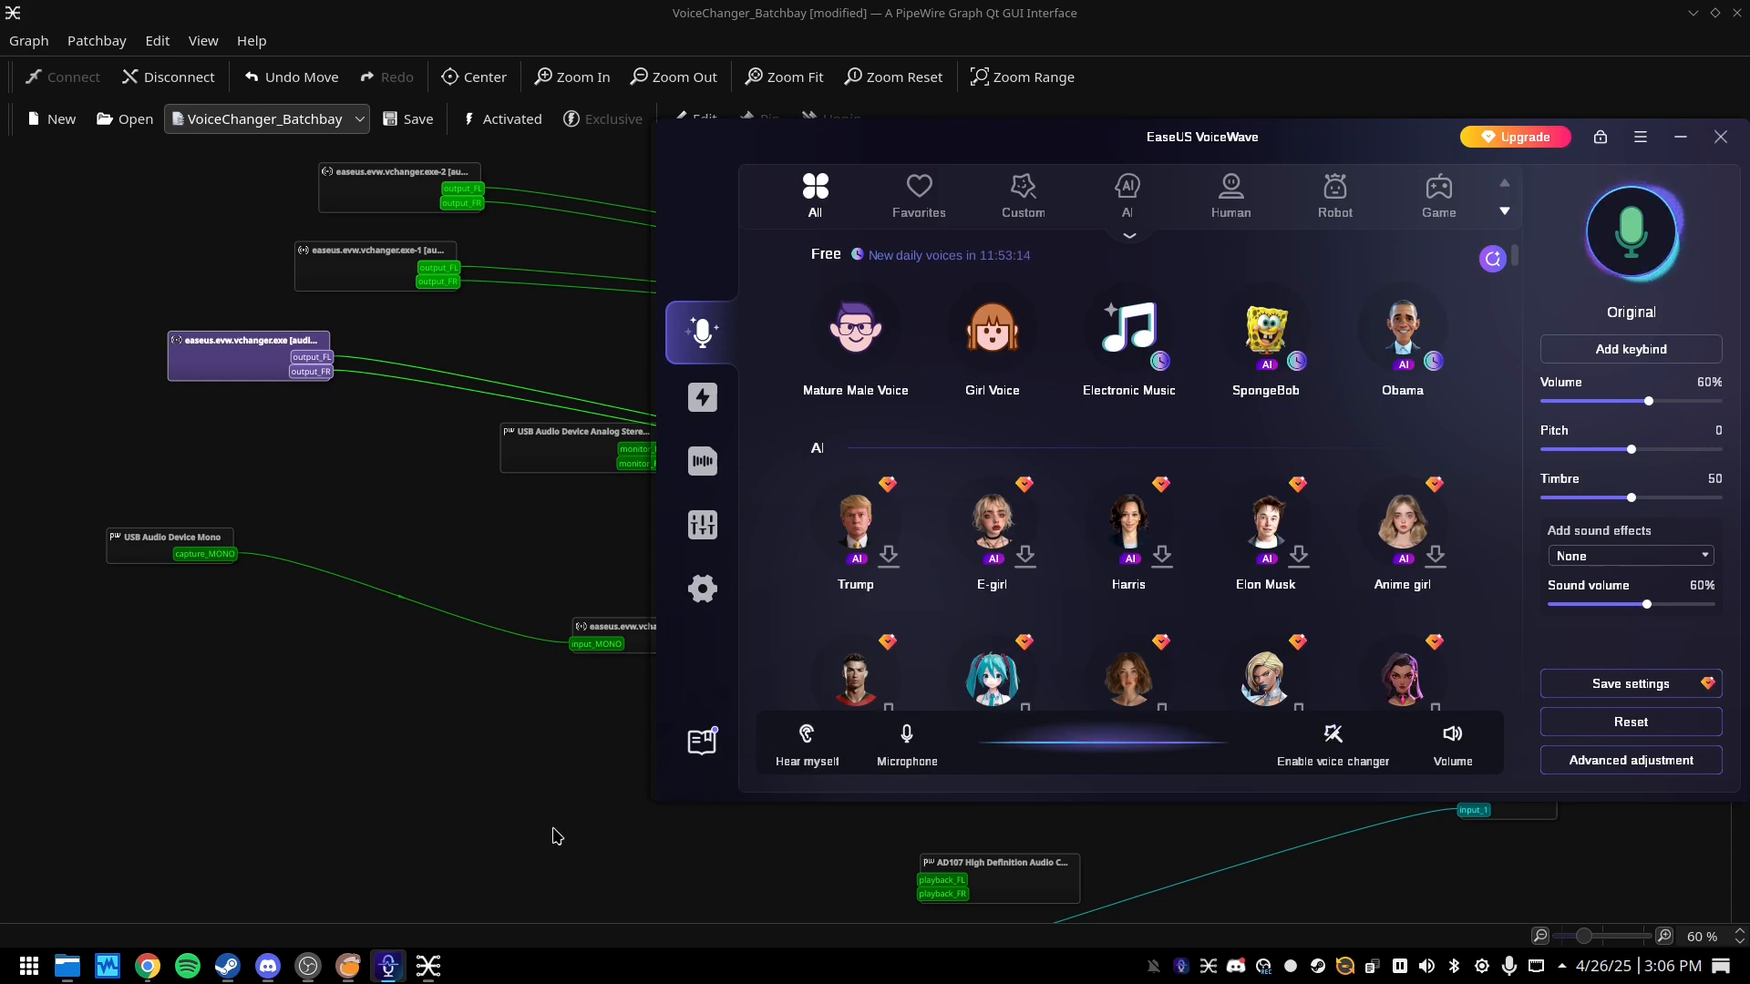
left_click(429, 882)
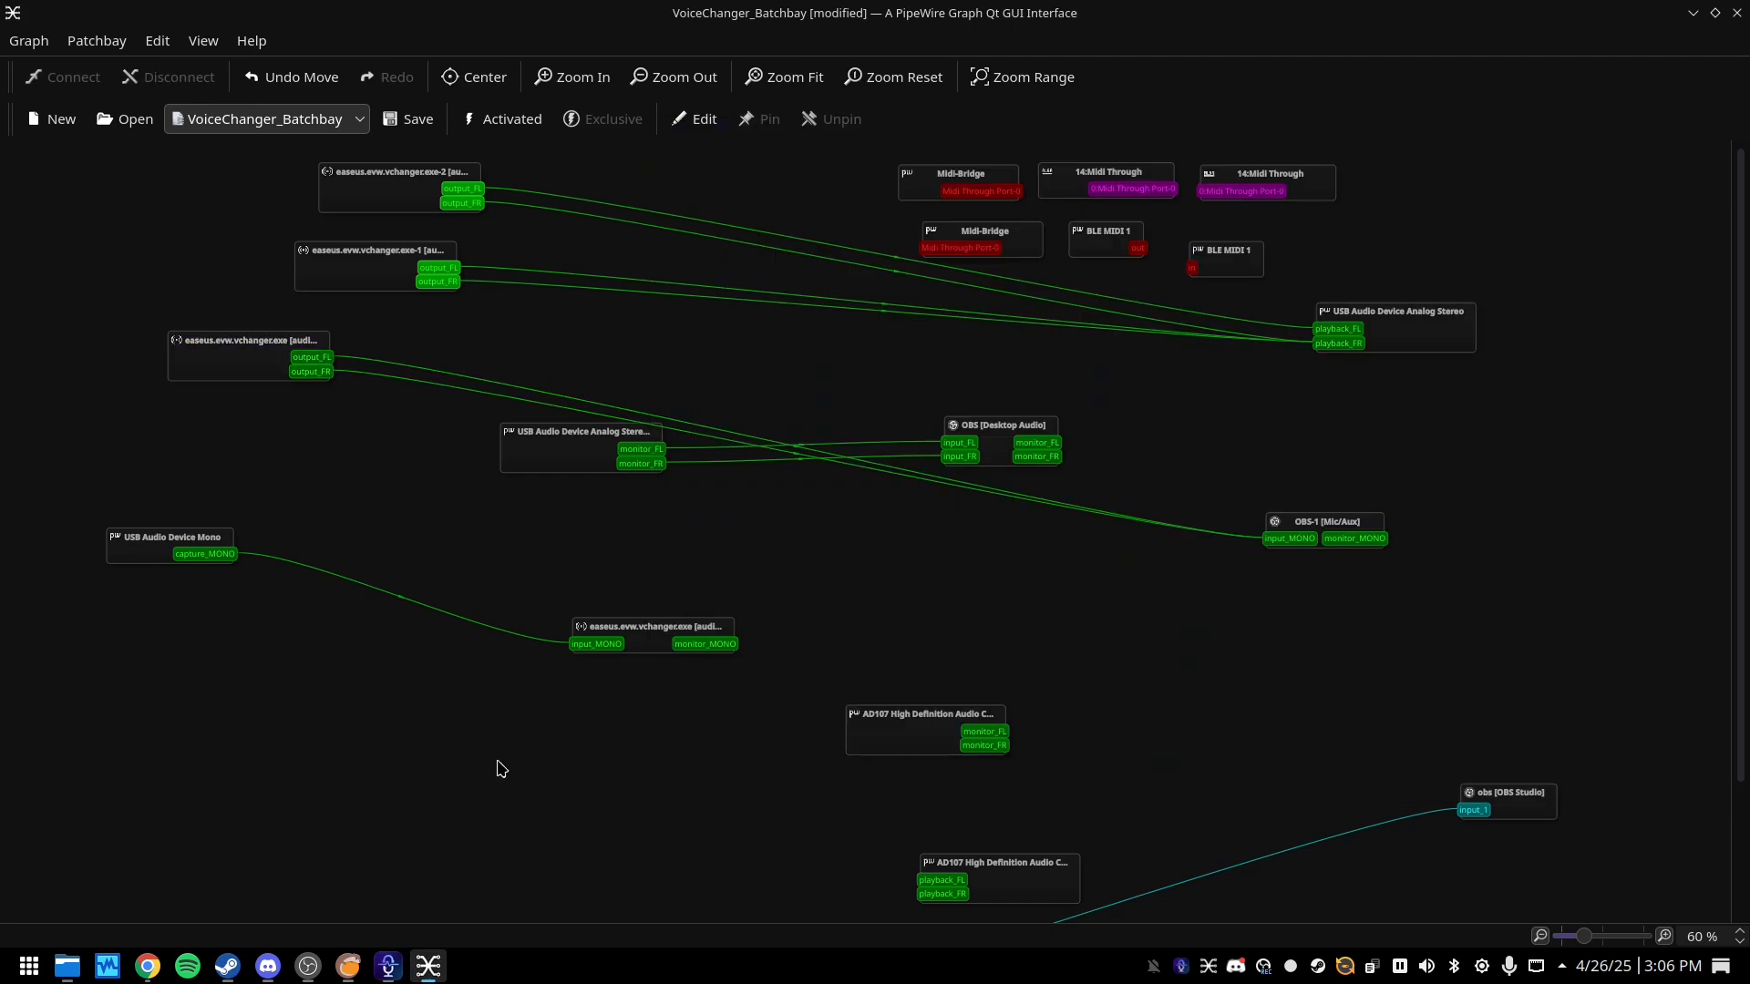
left_click(388, 966)
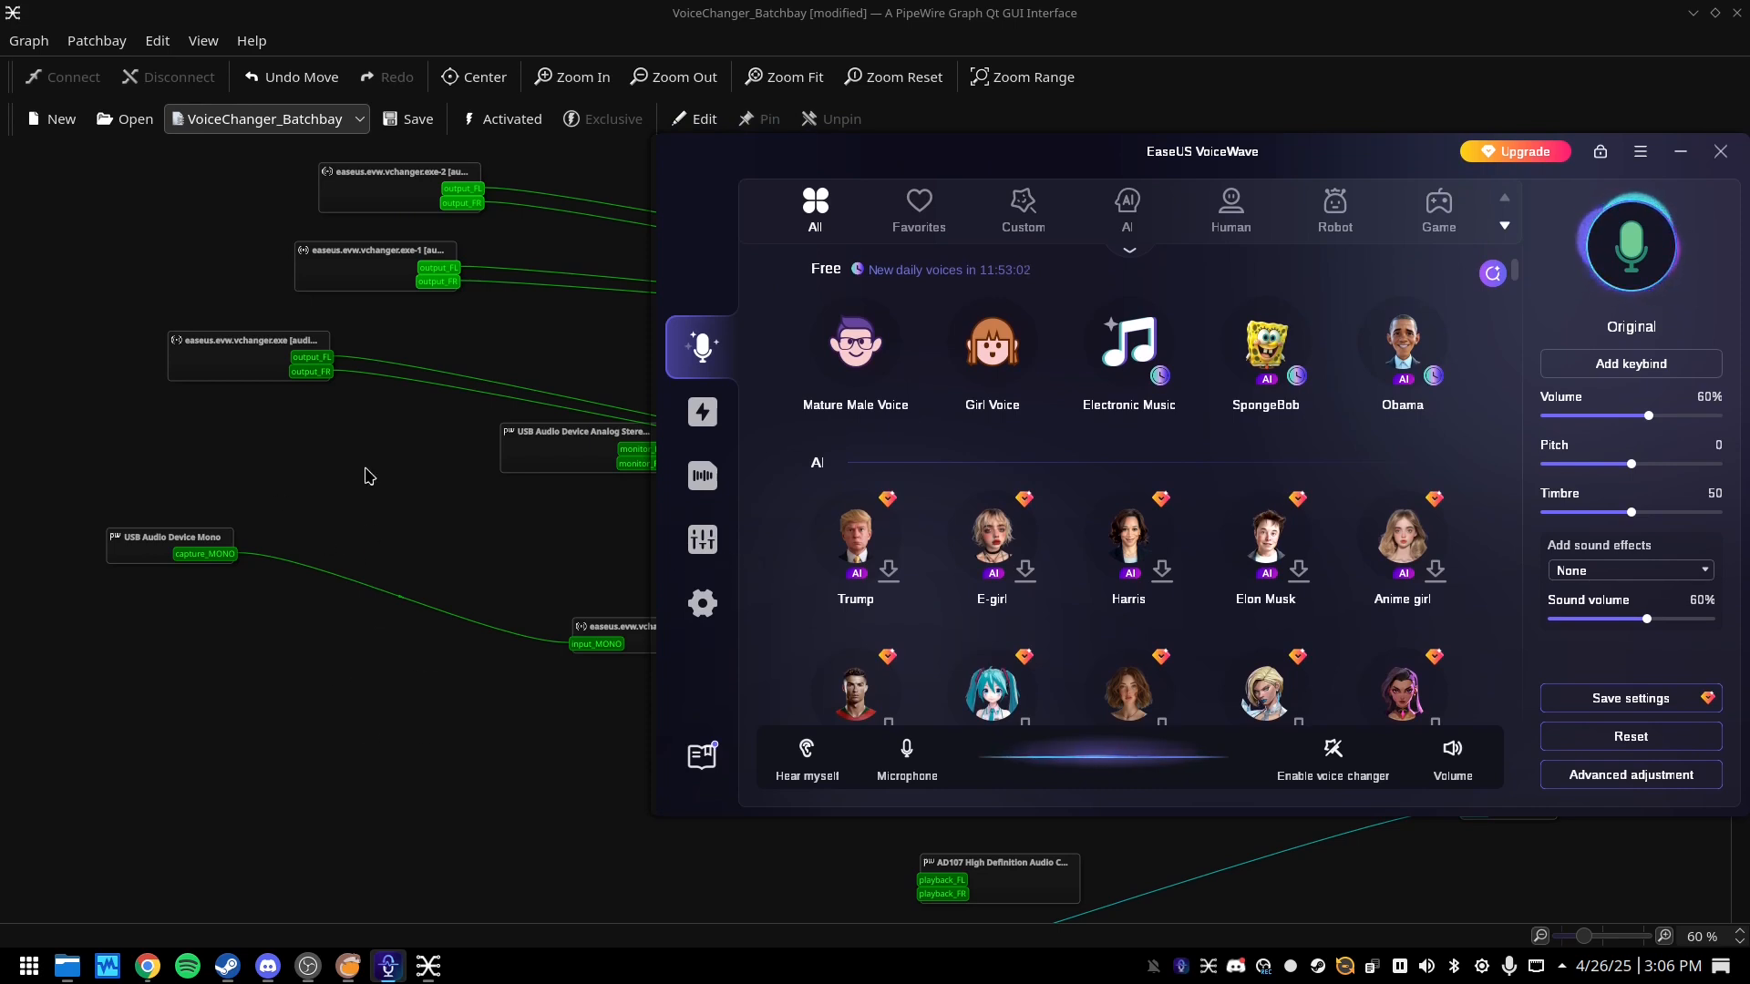
left_click(224, 361)
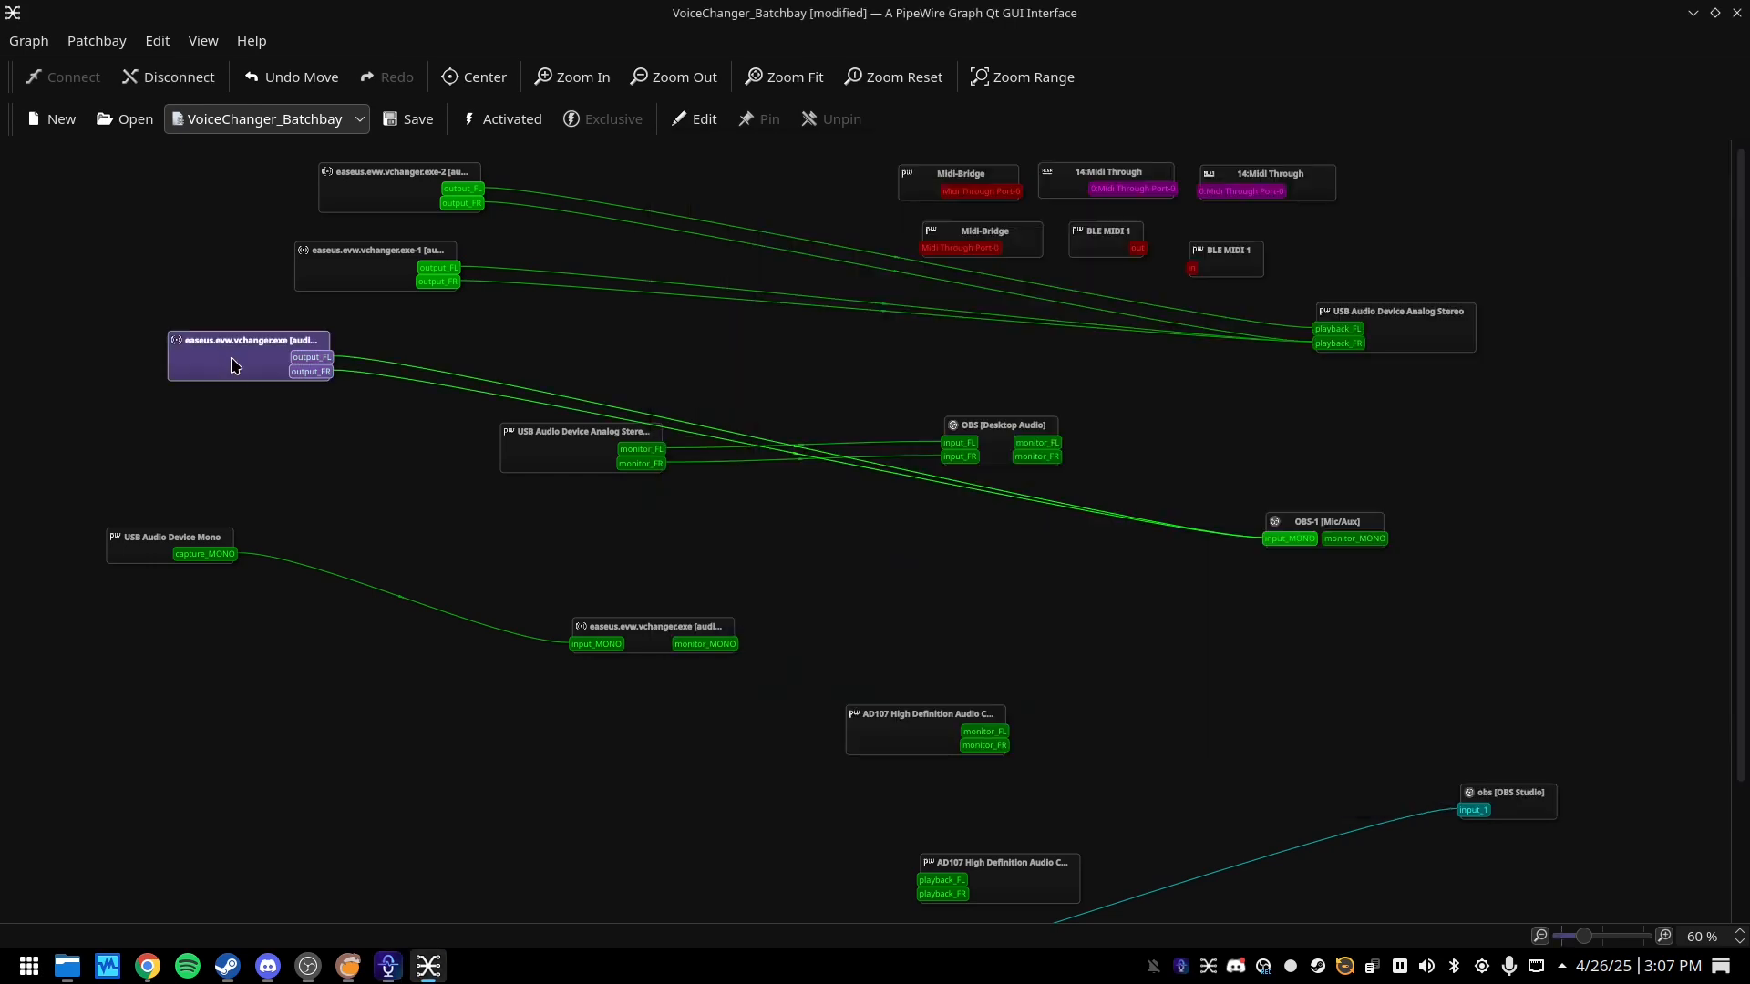
left_click_drag(235, 365, 231, 361)
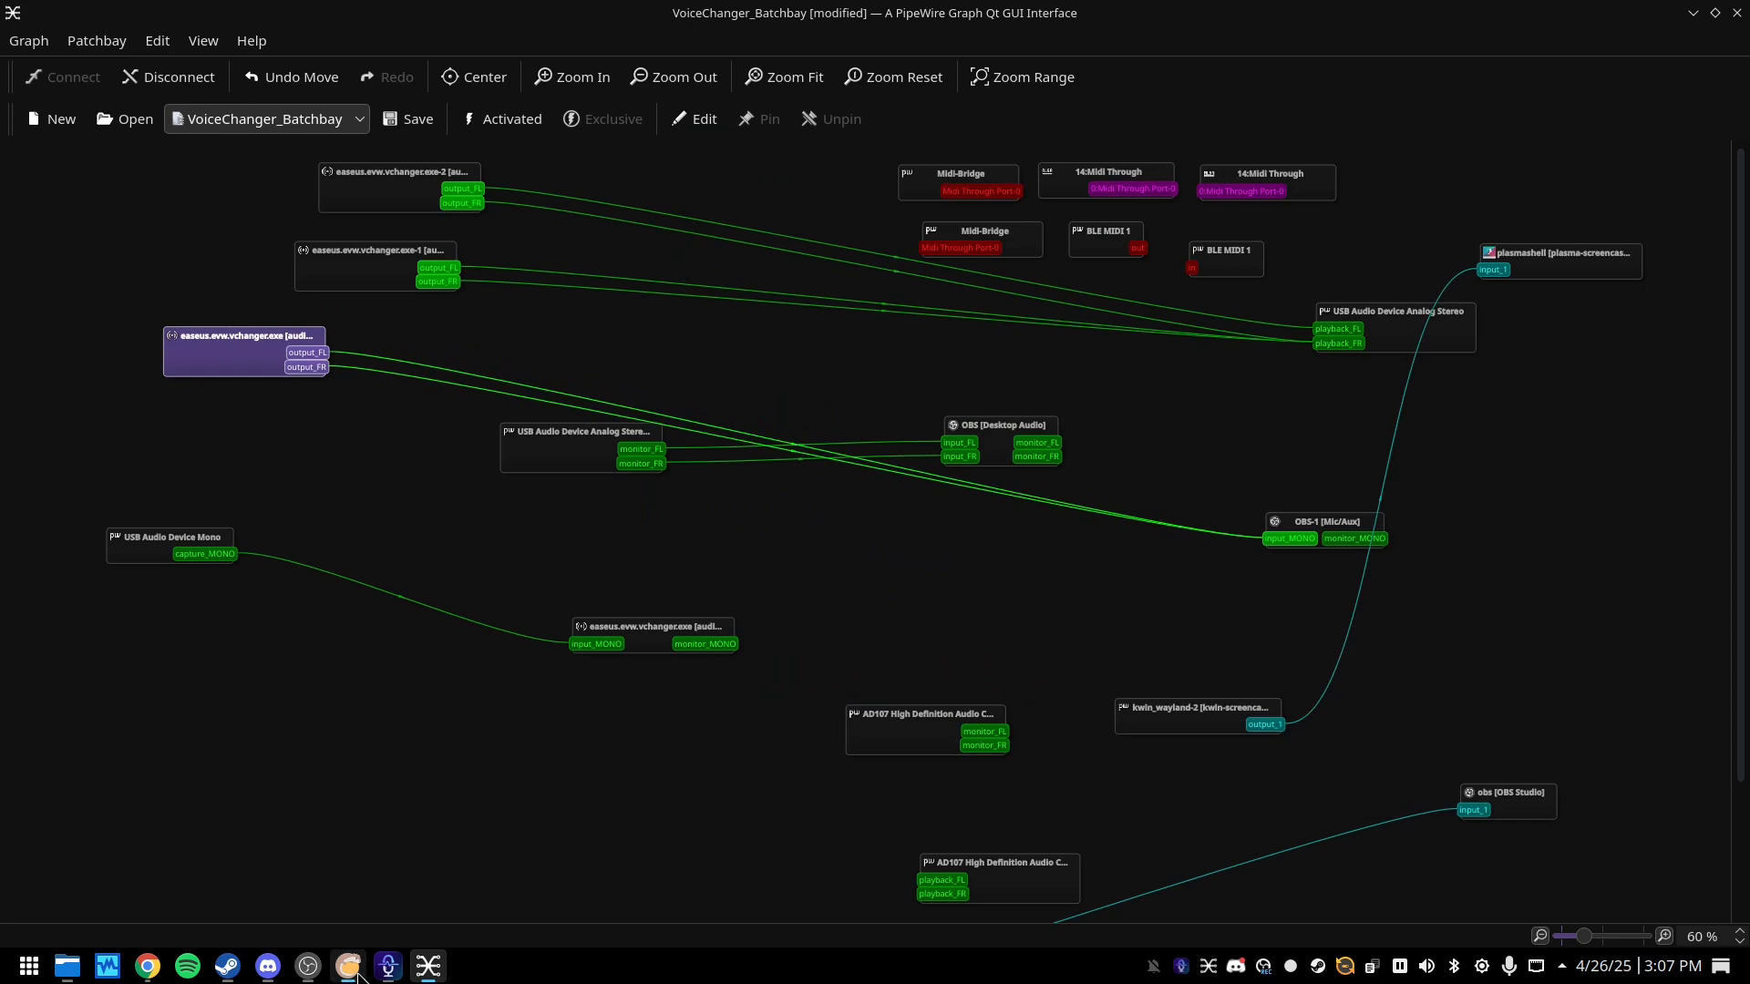
left_click(388, 966)
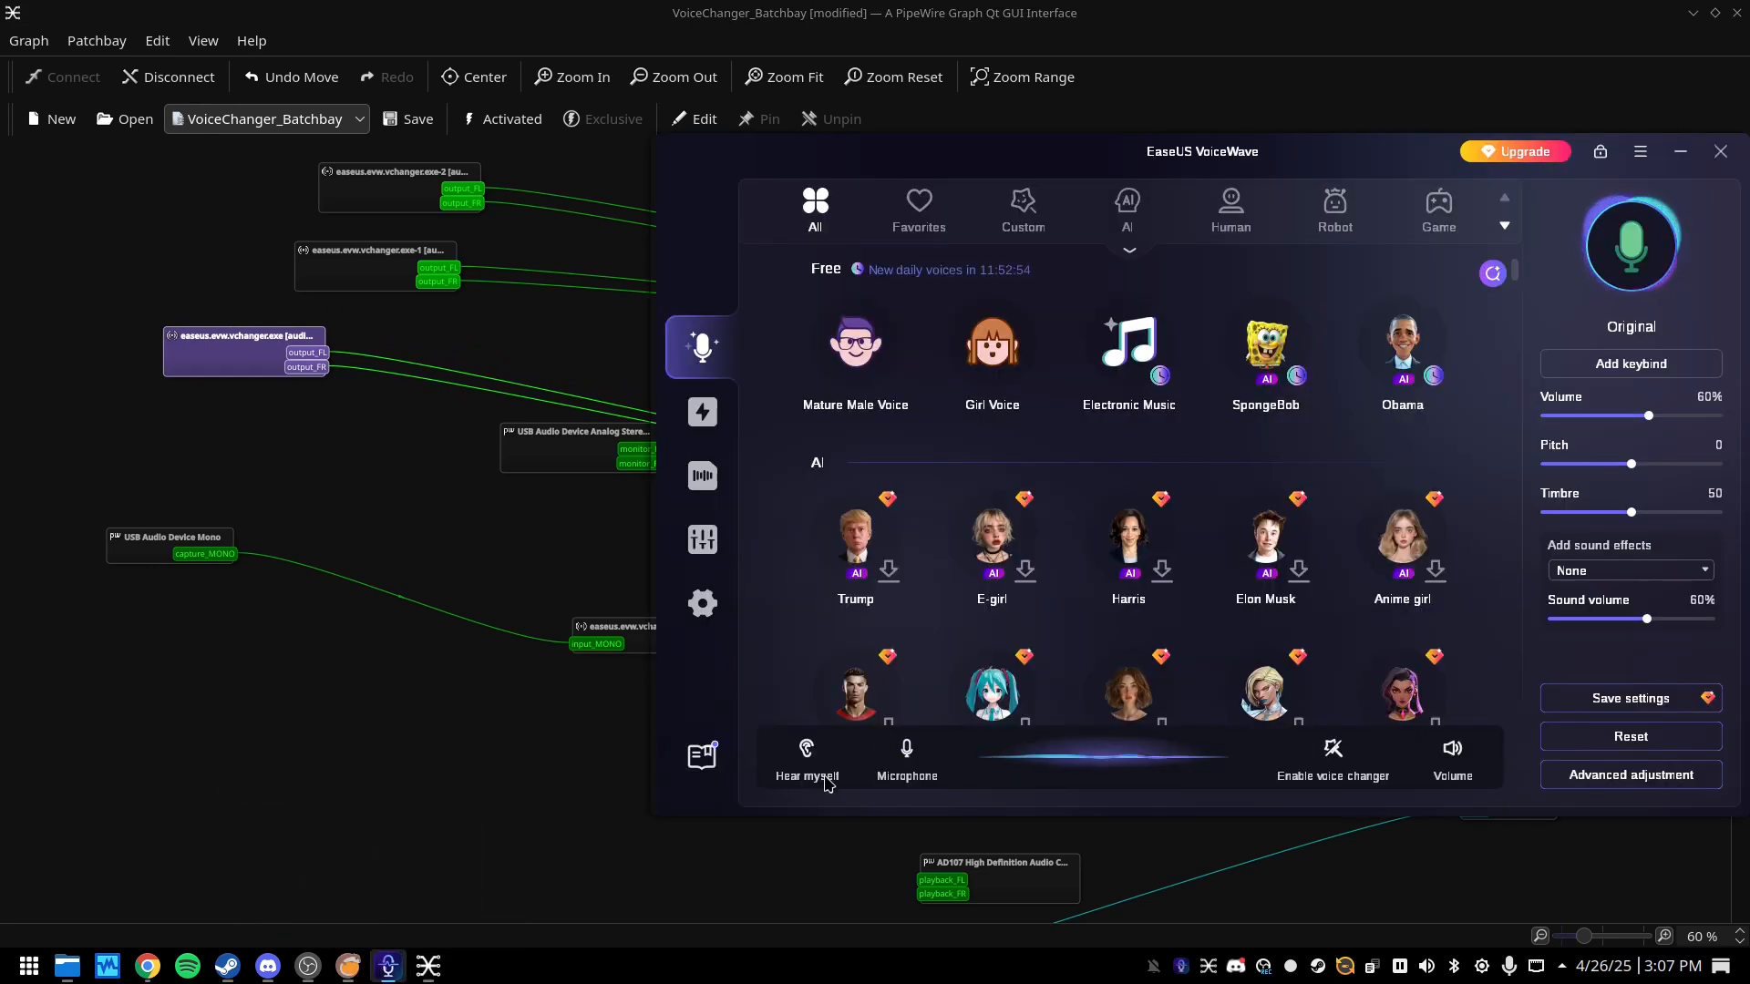
left_click(303, 337)
- Reposition the easeus.evw.vchanger.exe output node that feeds OBS-1 [Mic/Aux], placing it just below the easeus.evw.vchanger.exe-1 node
left_click_drag(238, 372, 233, 493)
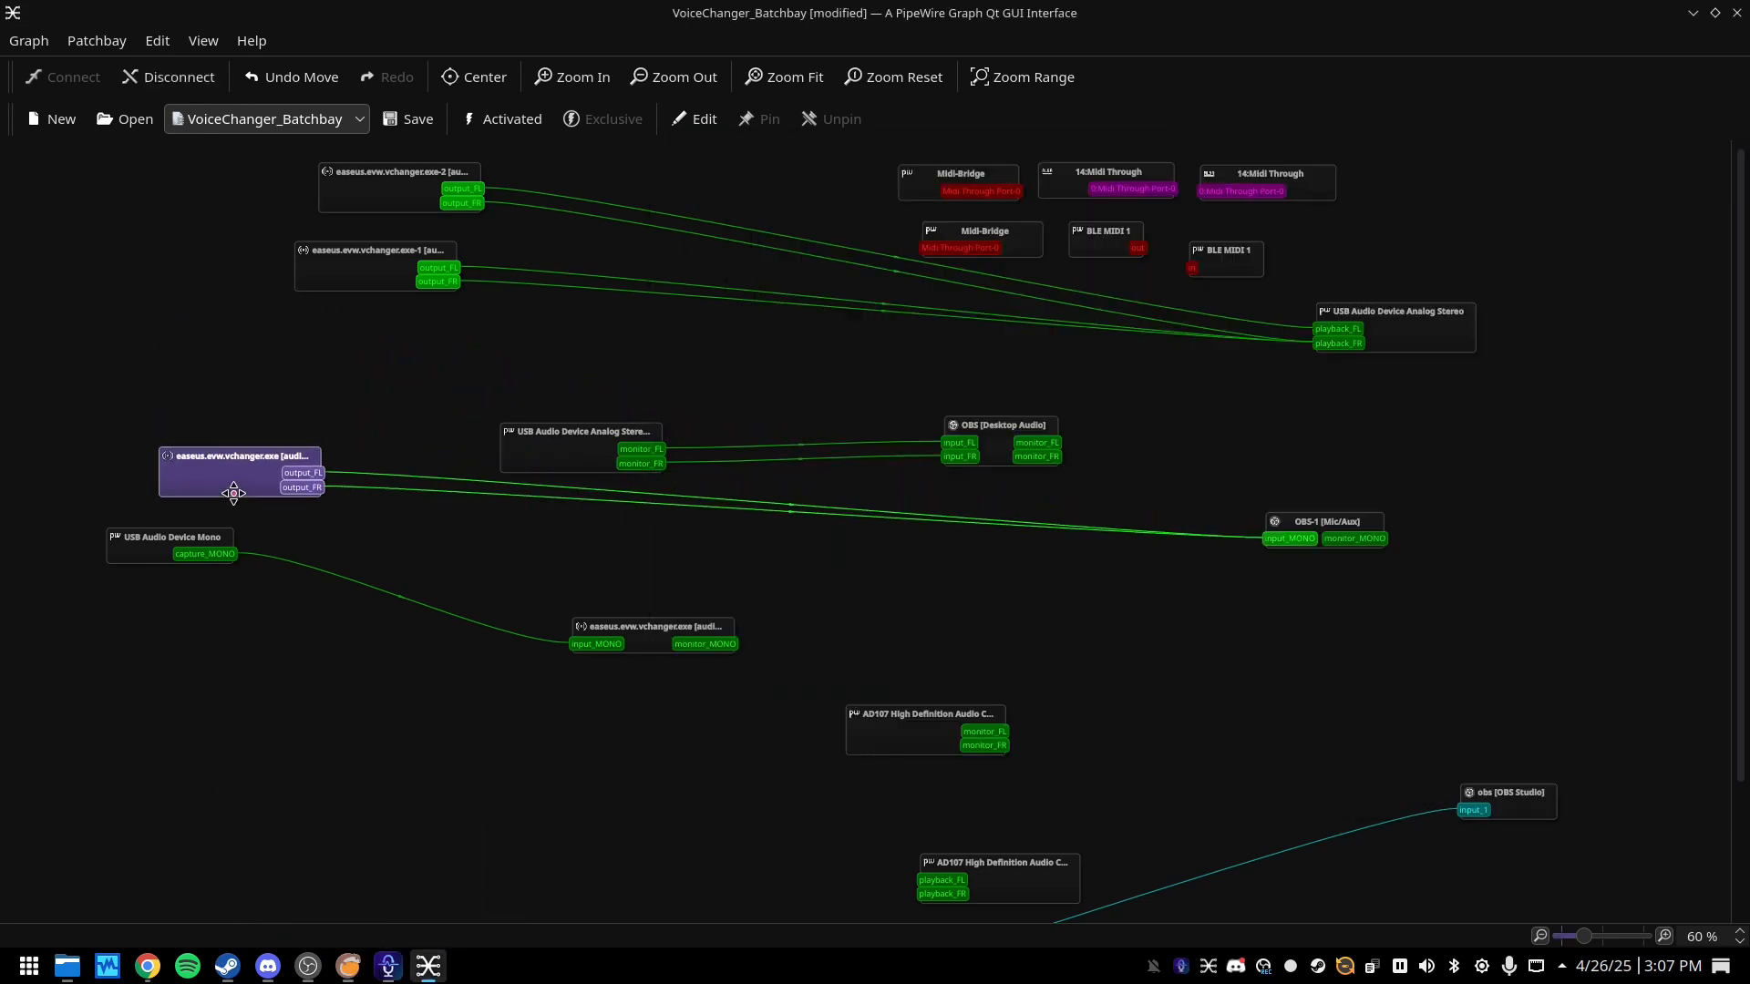
mouse_move(1301, 533)
left_mouse_down()
mouse_move(1360, 532)
mouse_move(1331, 544)
left_mouse_up()
left_click_drag(217, 479, 285, 368)
- Switch to EaseUS VoiceWave and select the free SpongeBob AI voice
left_click(388, 966)
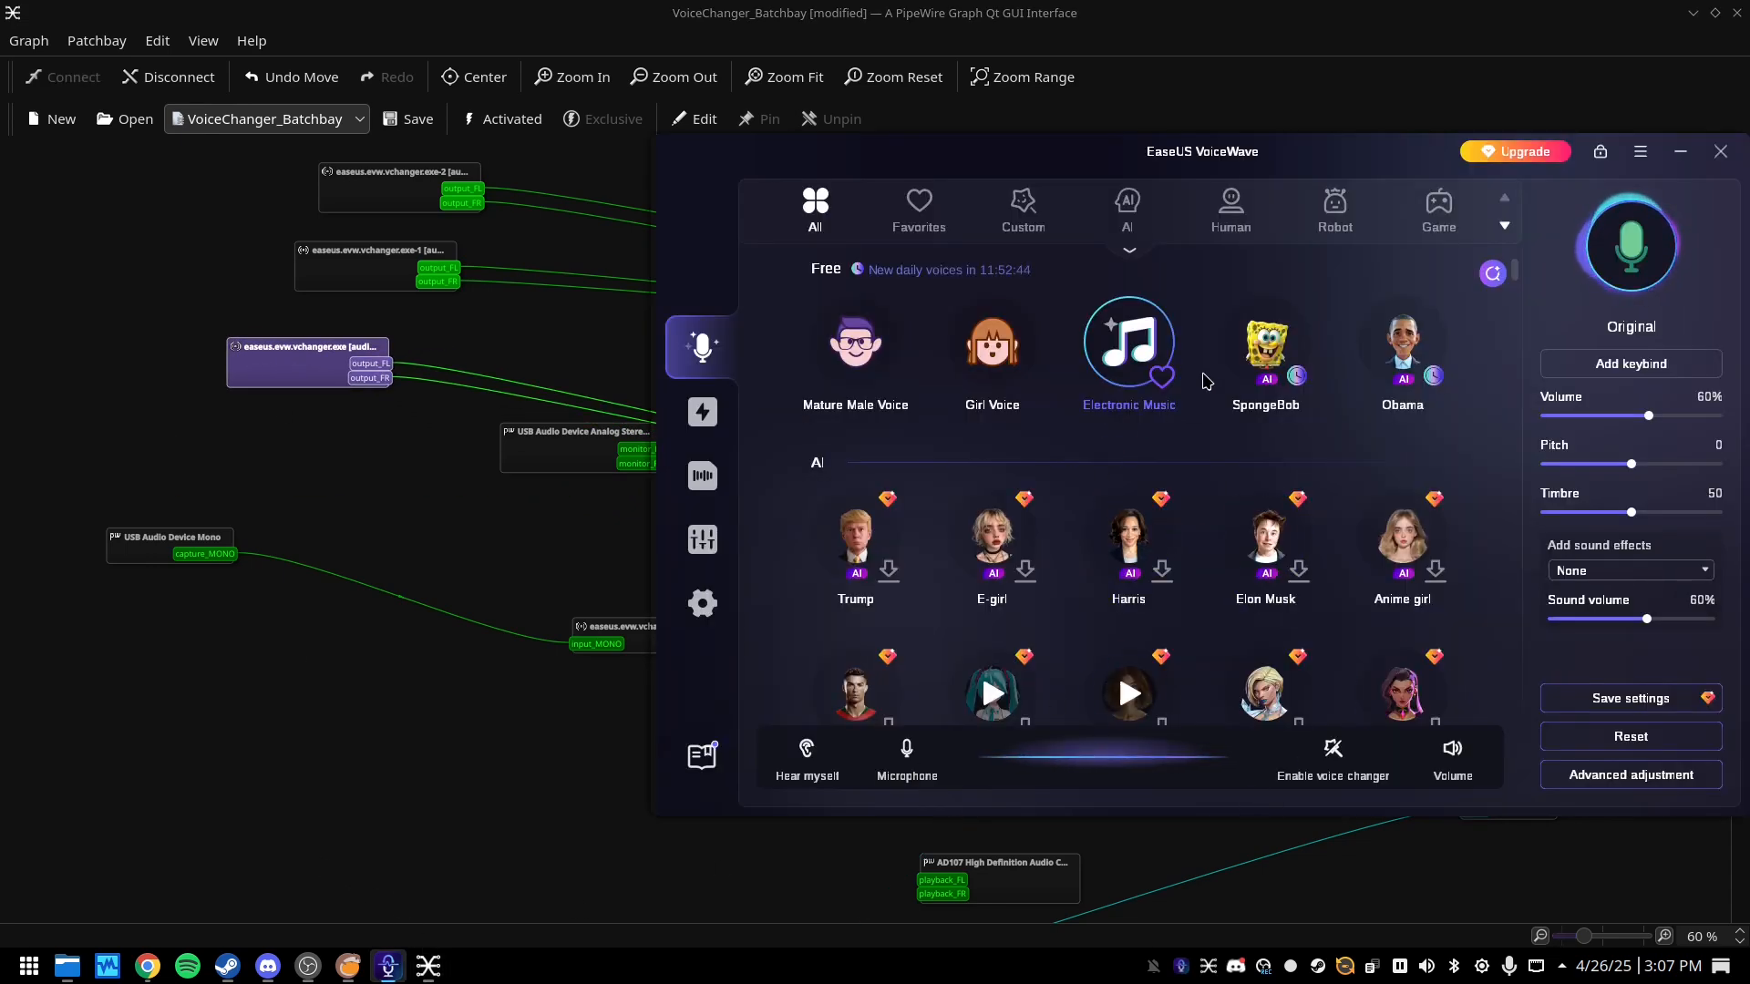
left_click(1268, 350)
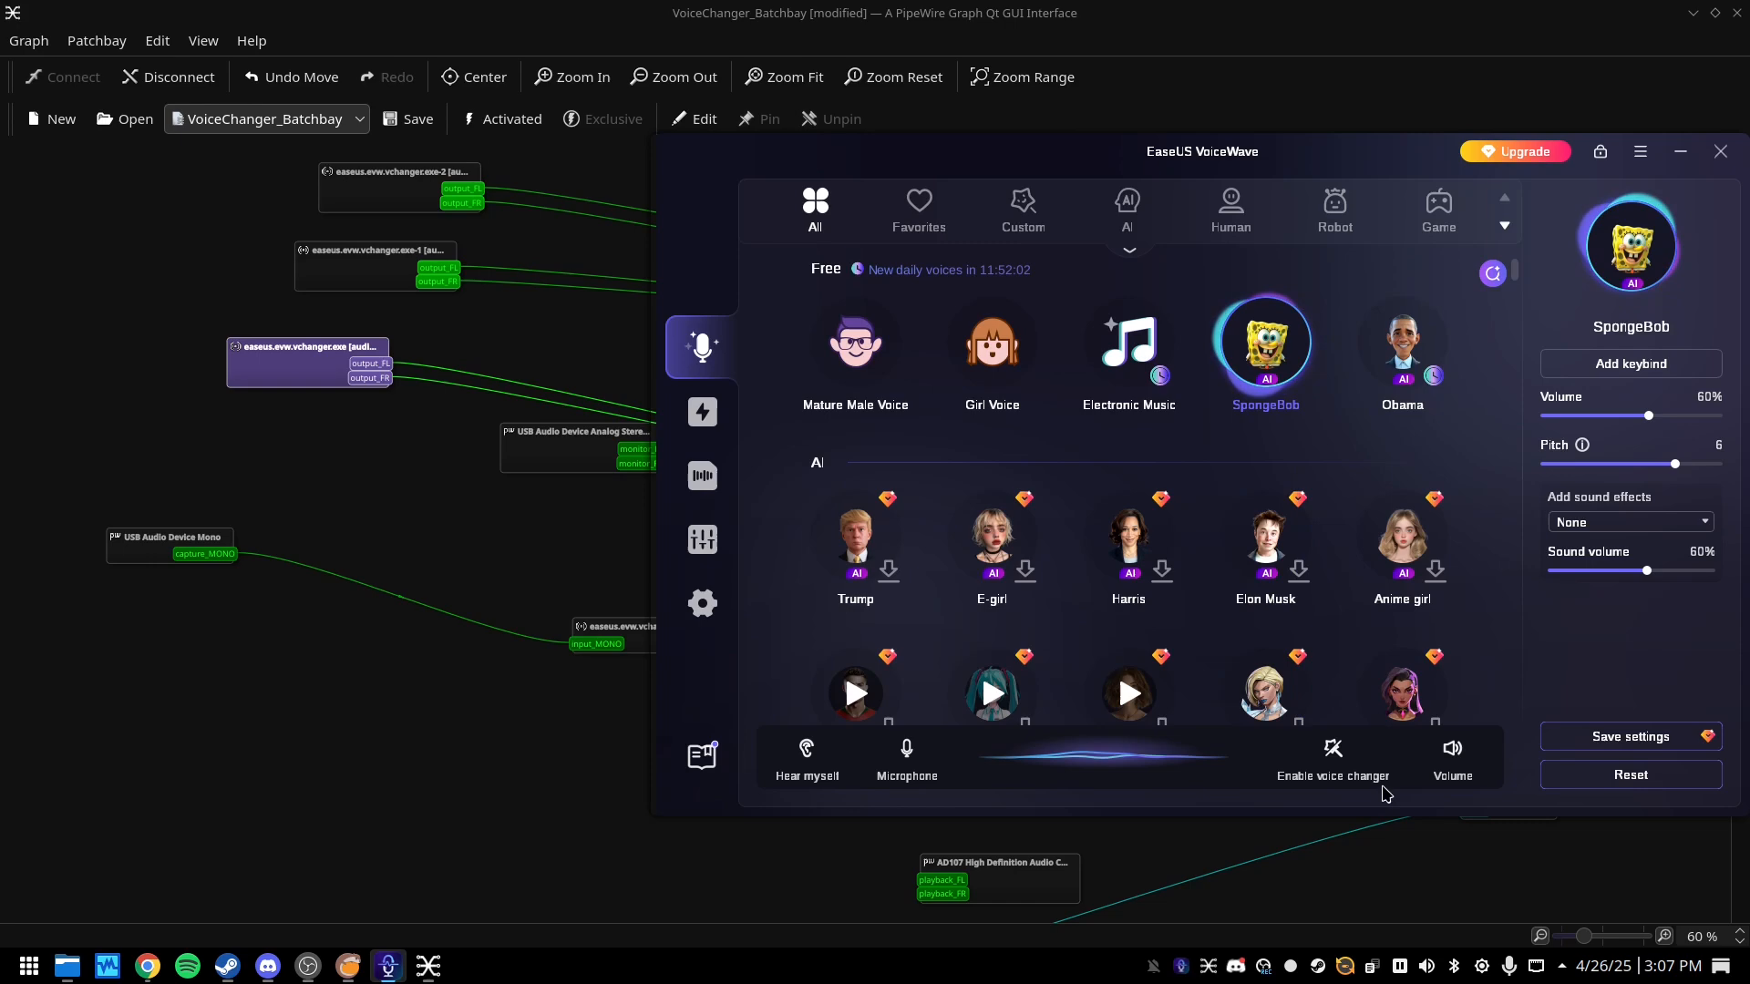
- Review the general audio device settings, and enable AI Smooth Mode in the AI settings
left_click(707, 622)
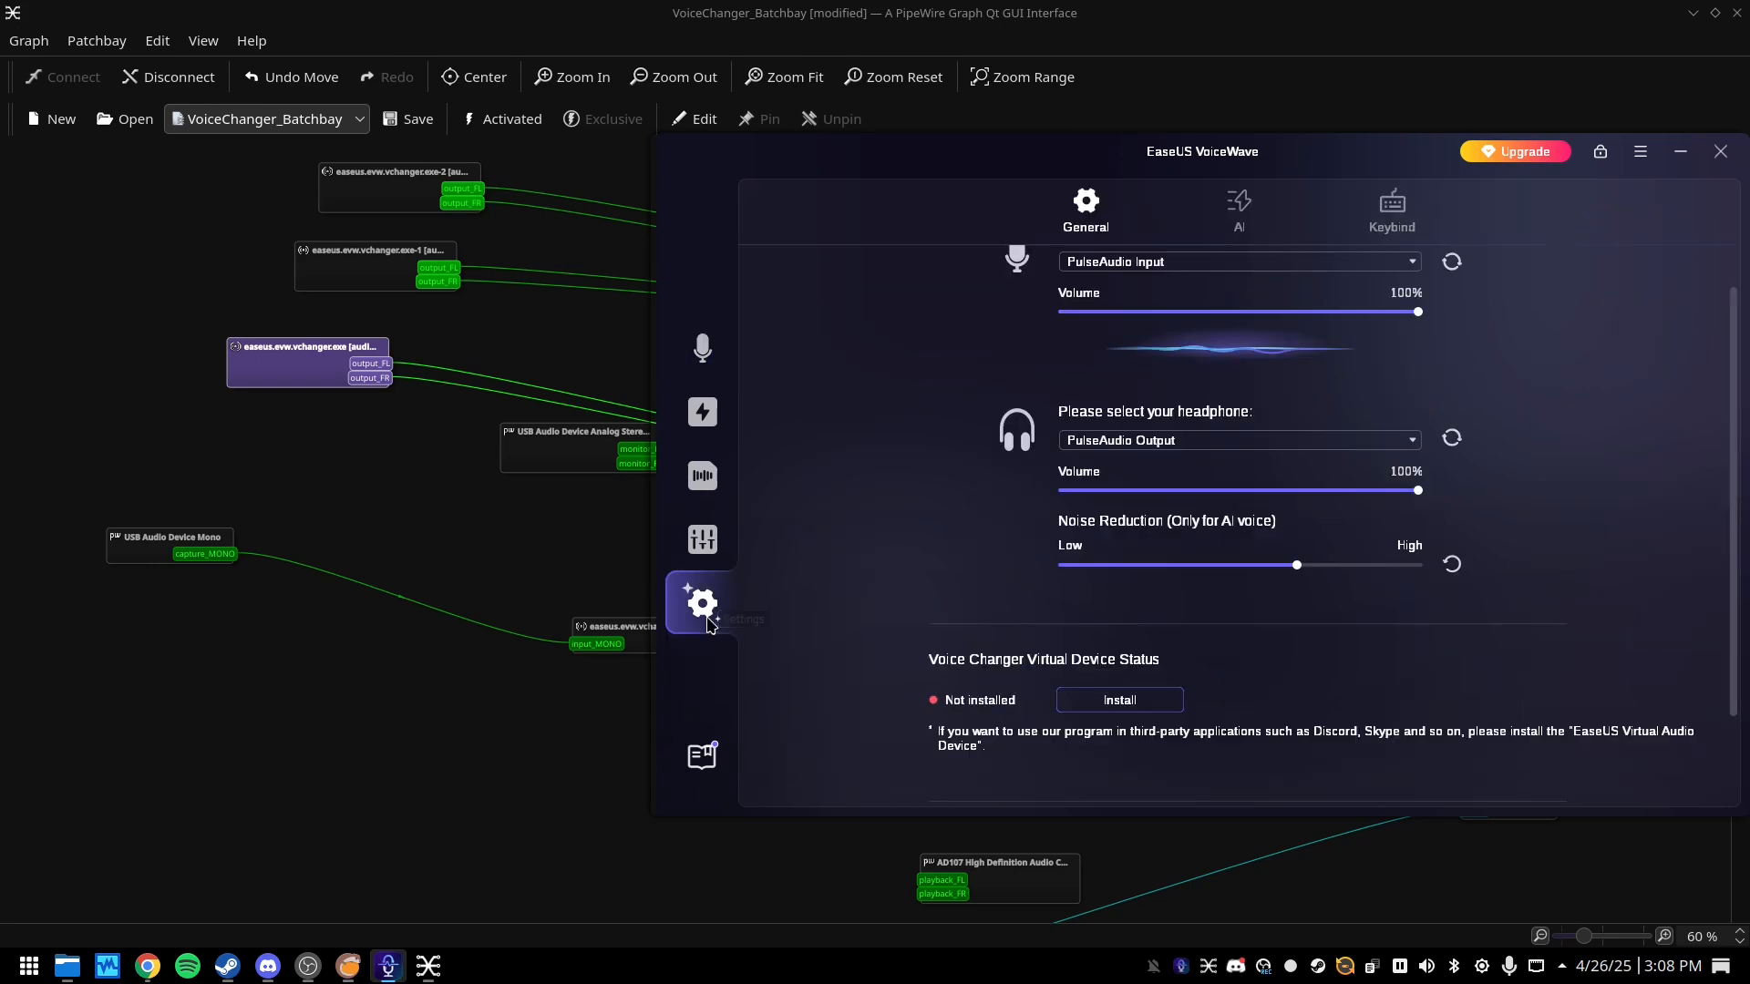
scroll(934, 590, "down", 3)
scroll(934, 589, "up", 3)
left_click(1240, 215)
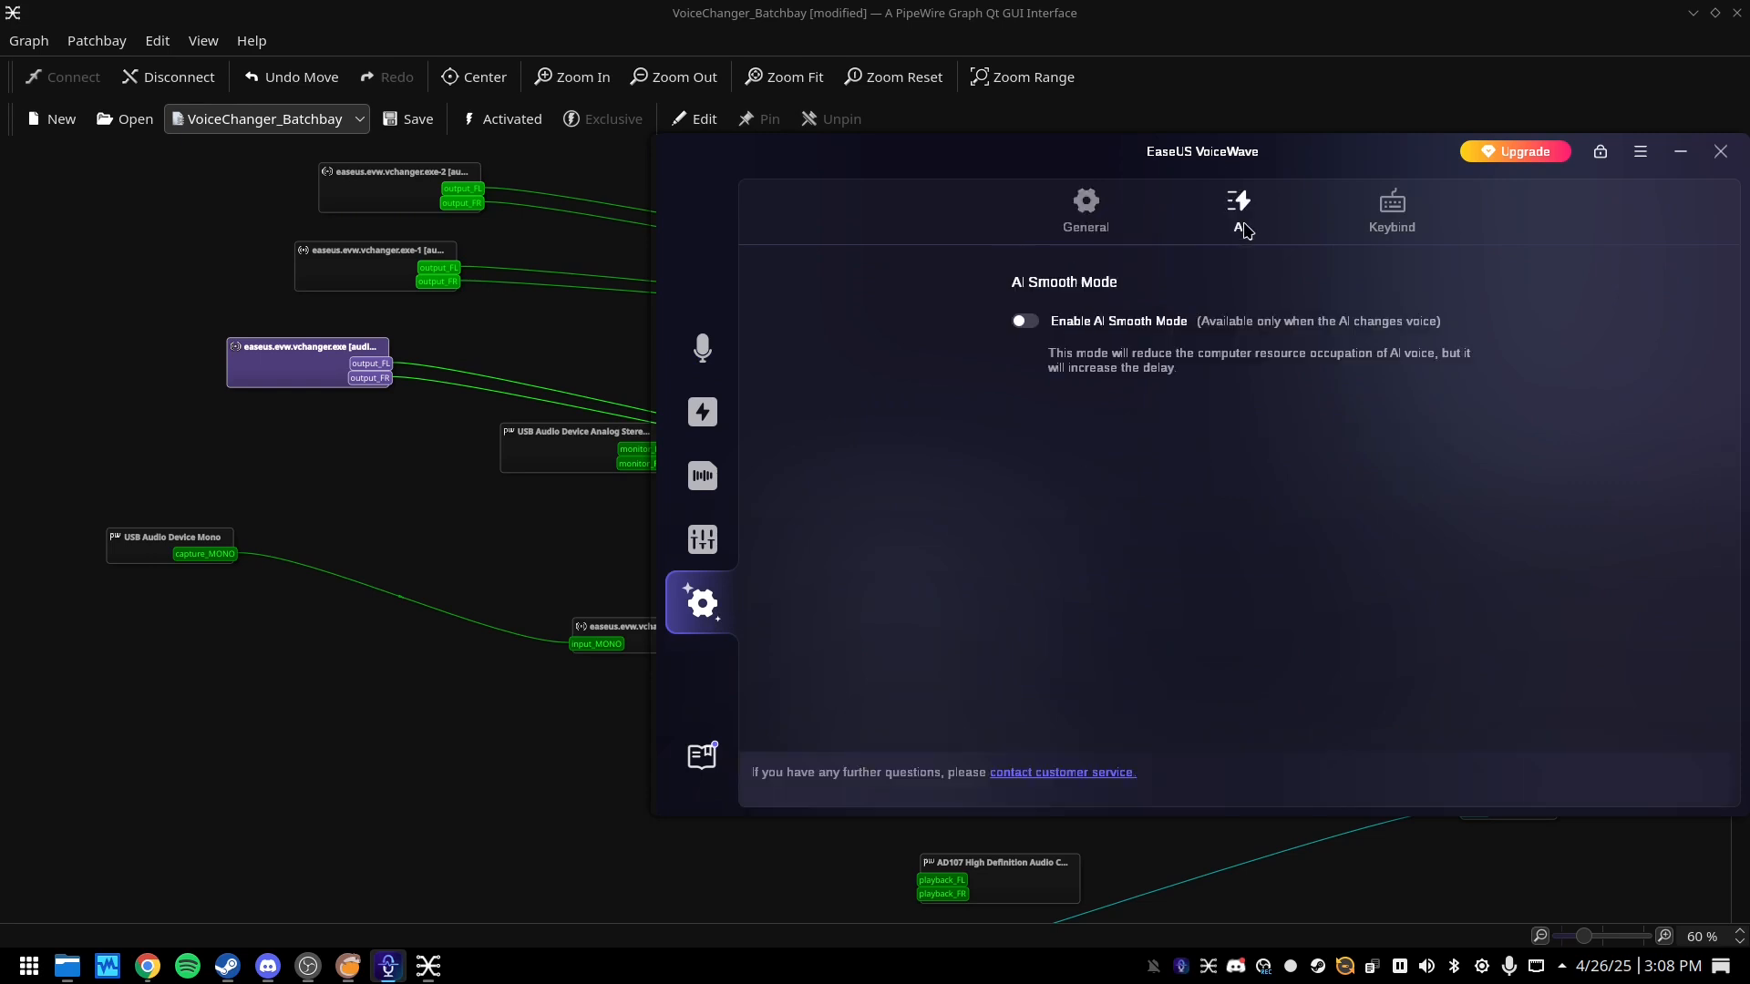
left_click(1021, 324)
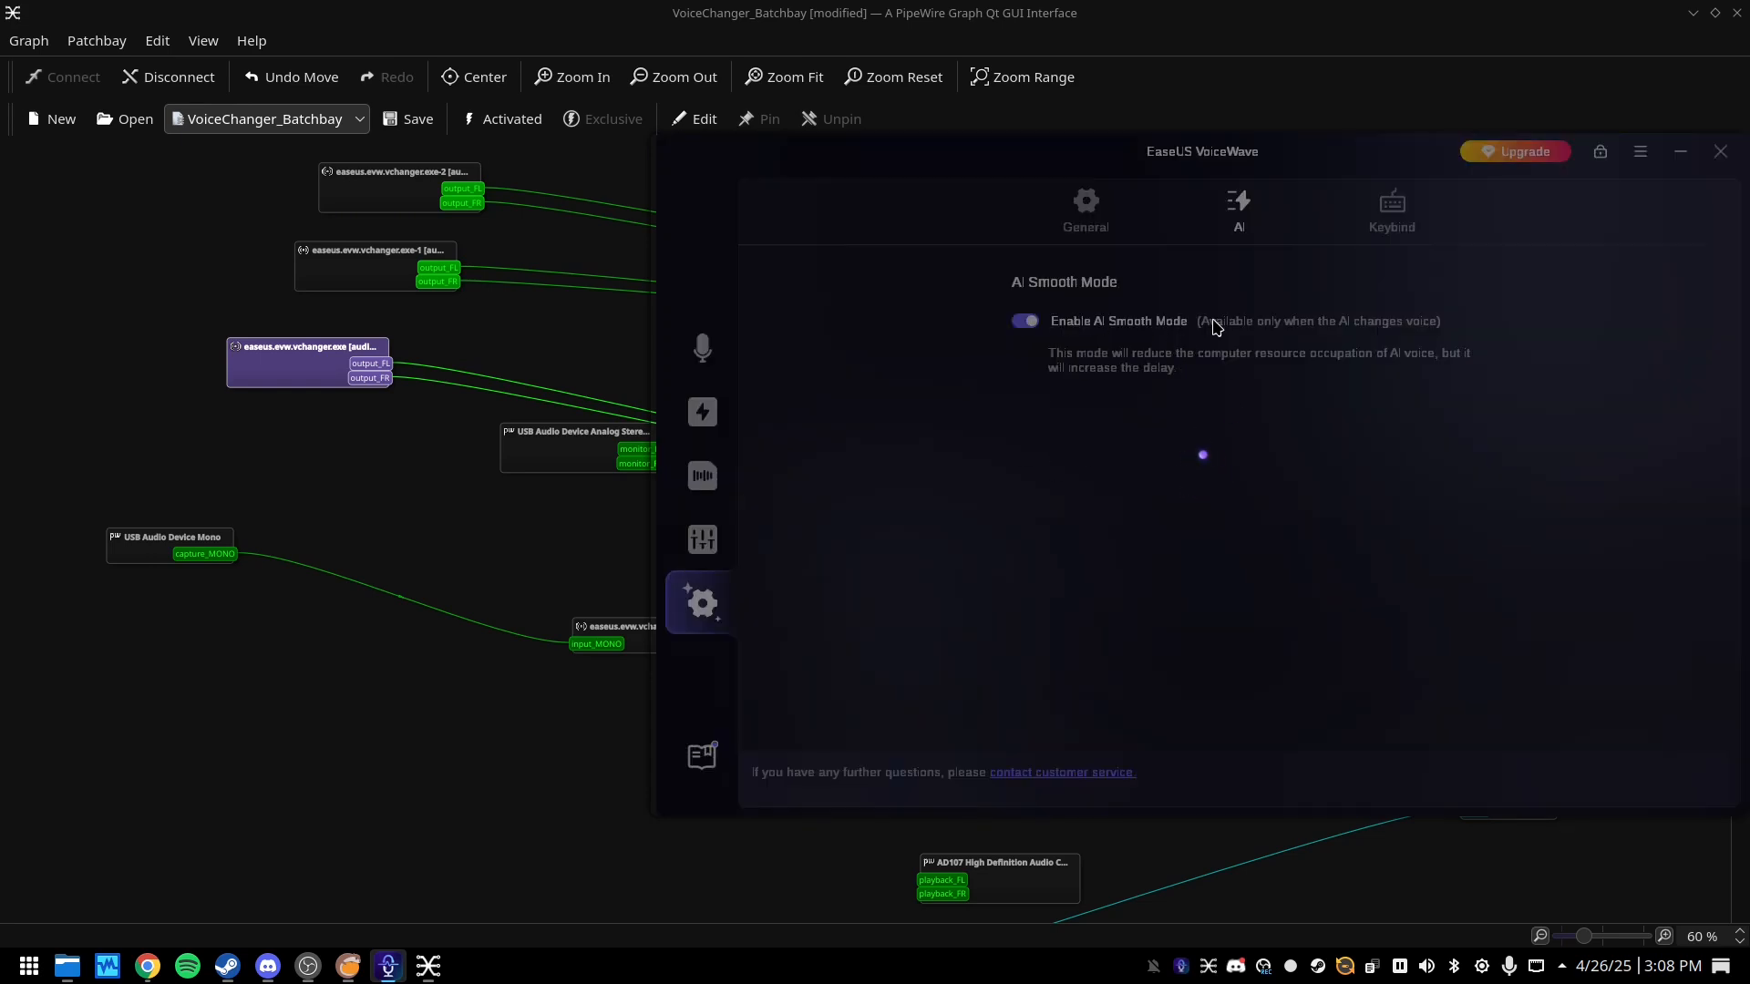
- Check the graphics cards available for AI and the smoothness levels, and return to the real-time voice changer
scroll(1048, 674, "down", 3)
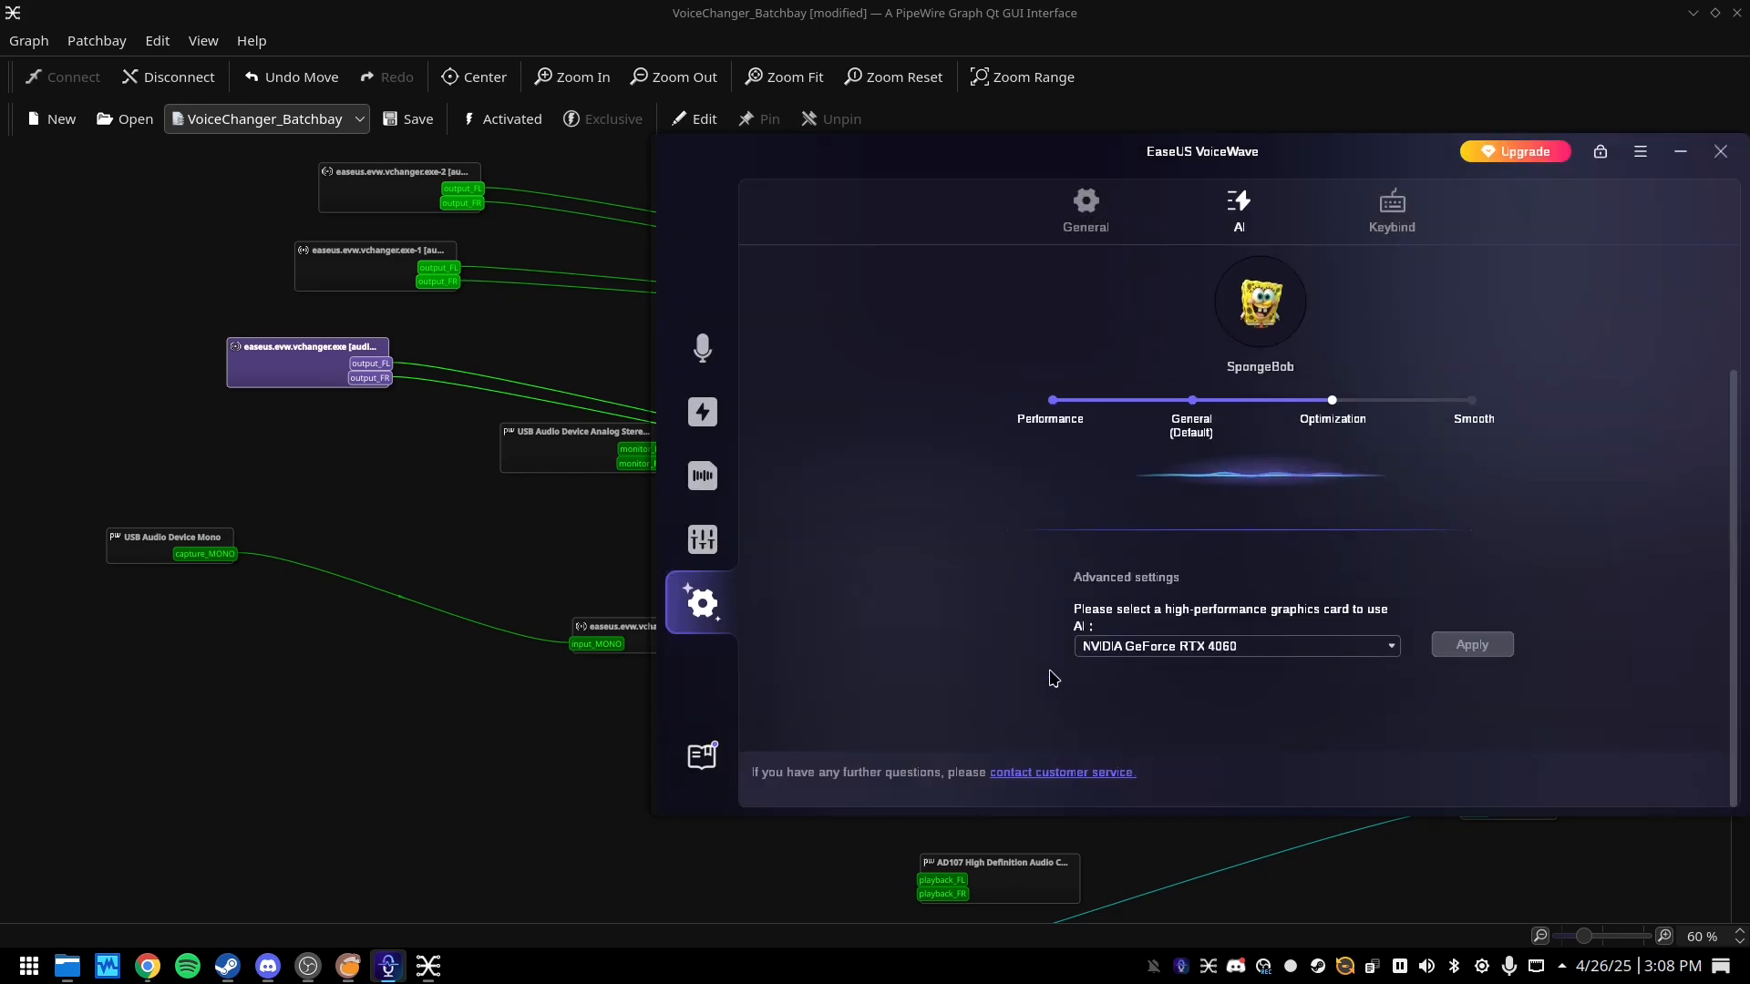
left_click(1089, 649)
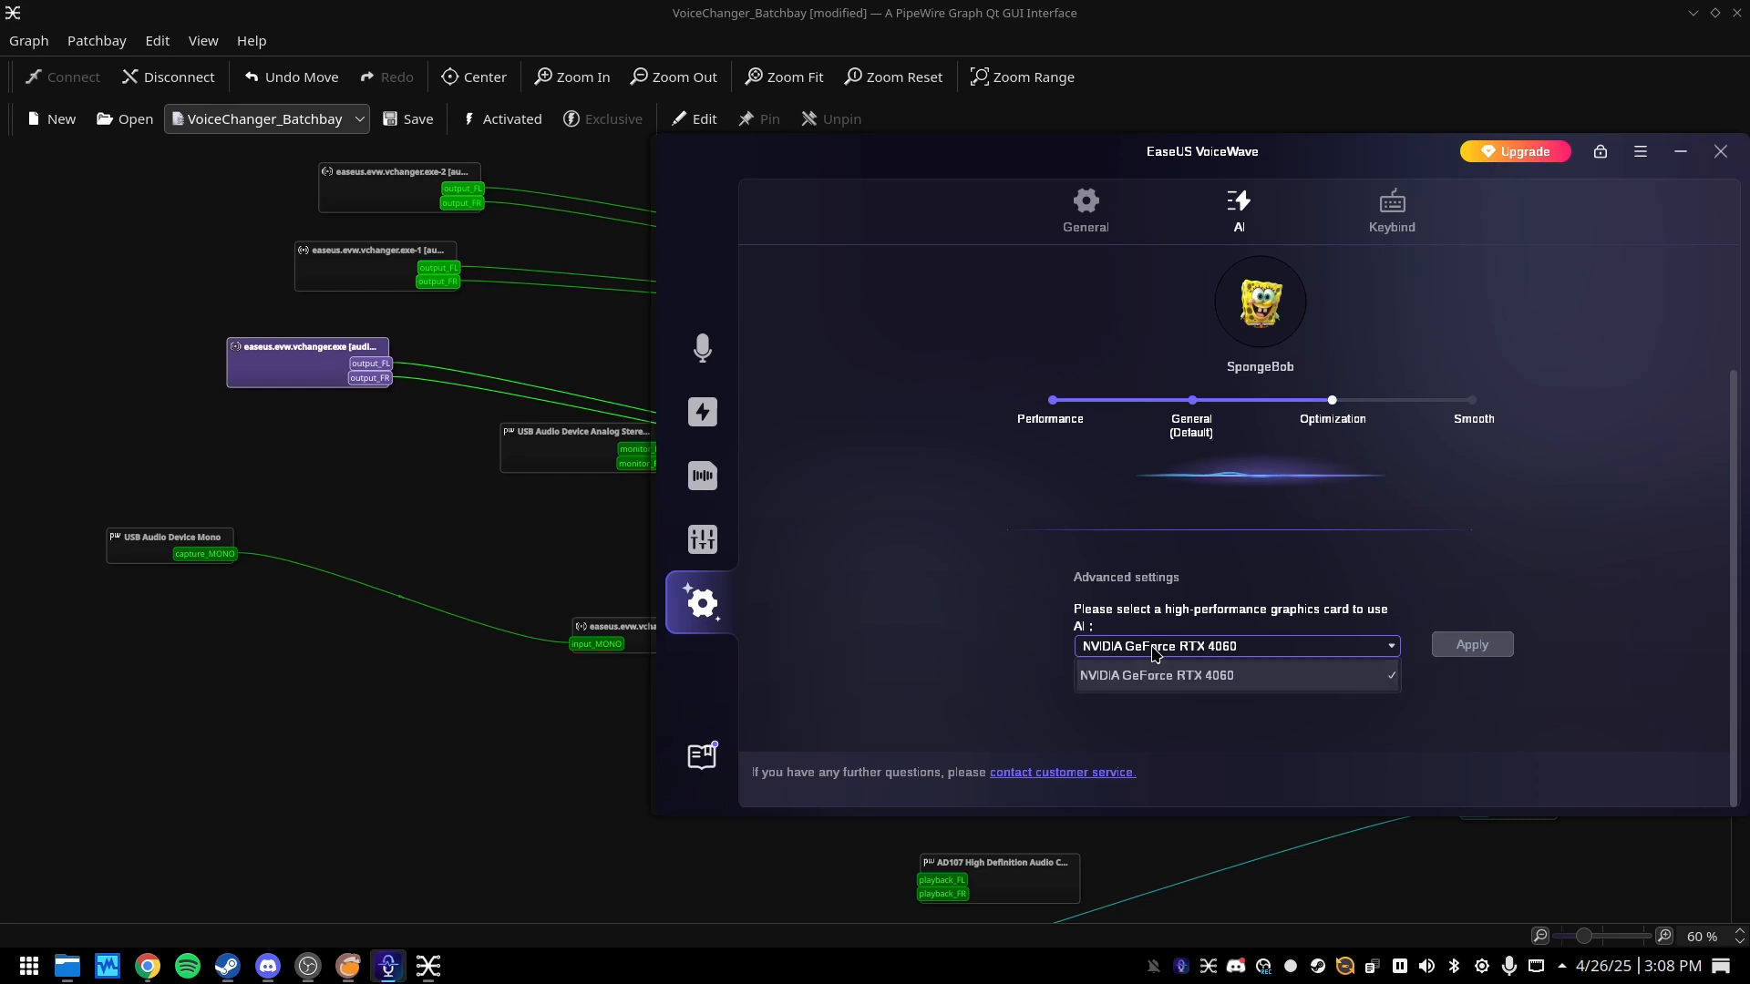
left_click(977, 661)
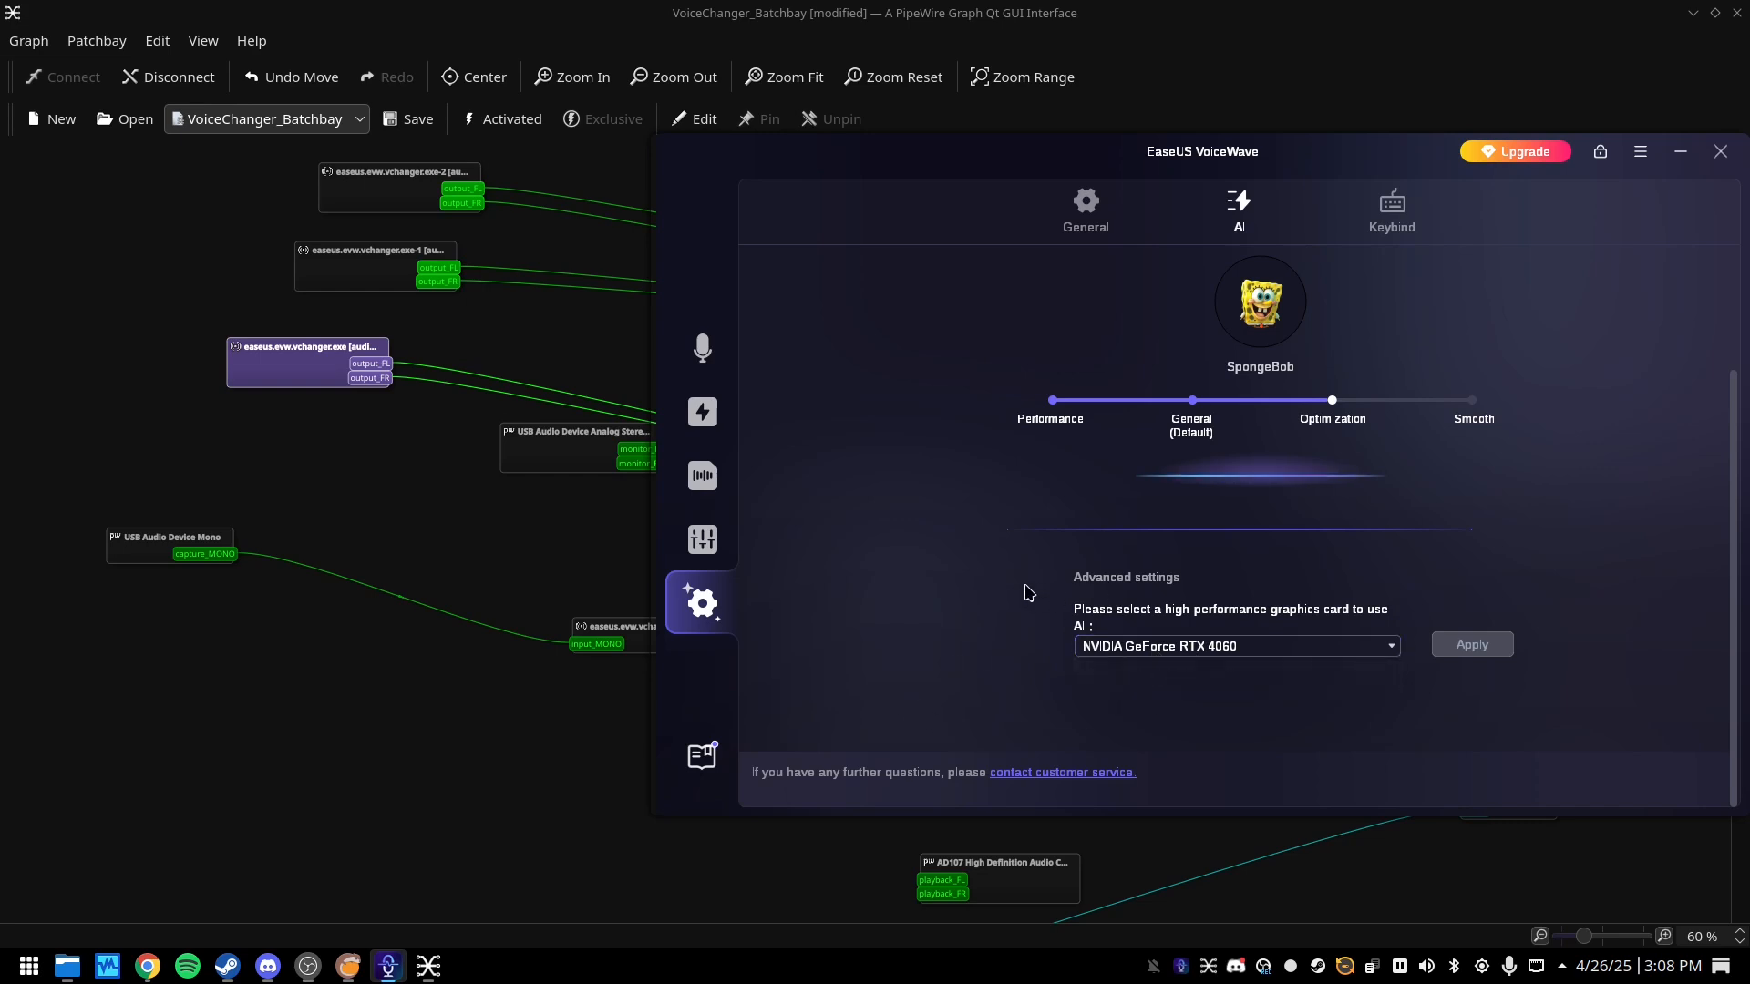
scroll(1025, 583, "up", 3)
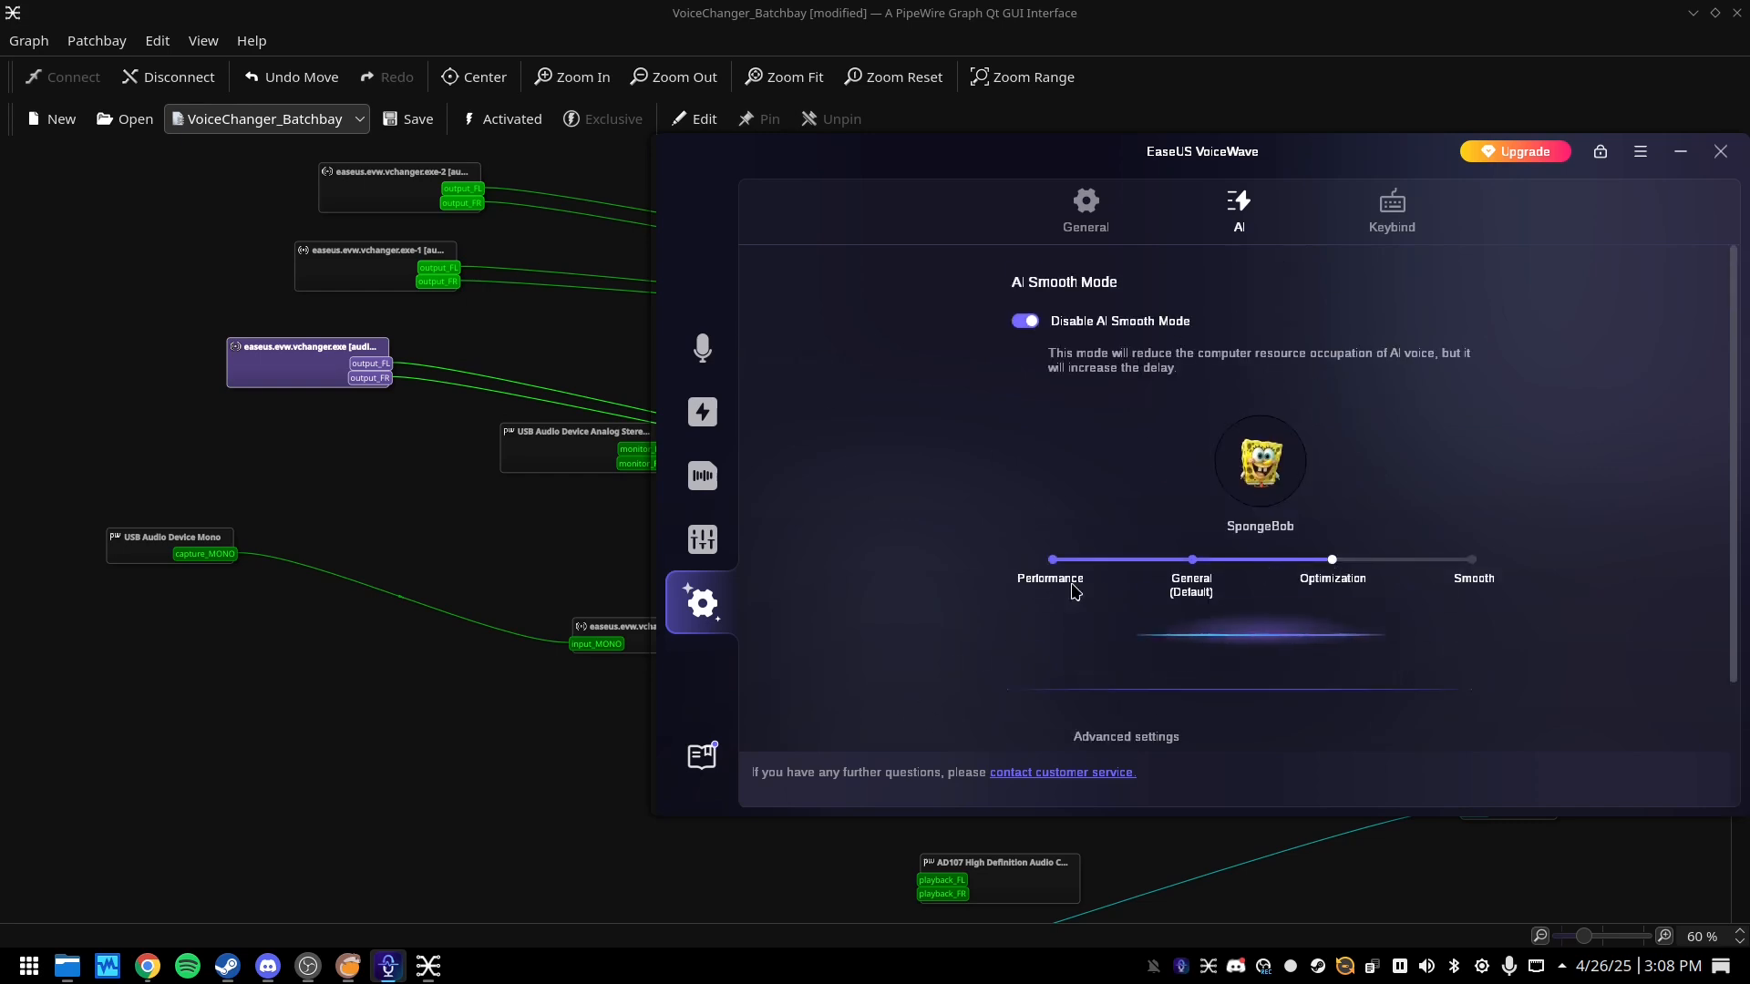
left_click(710, 355)
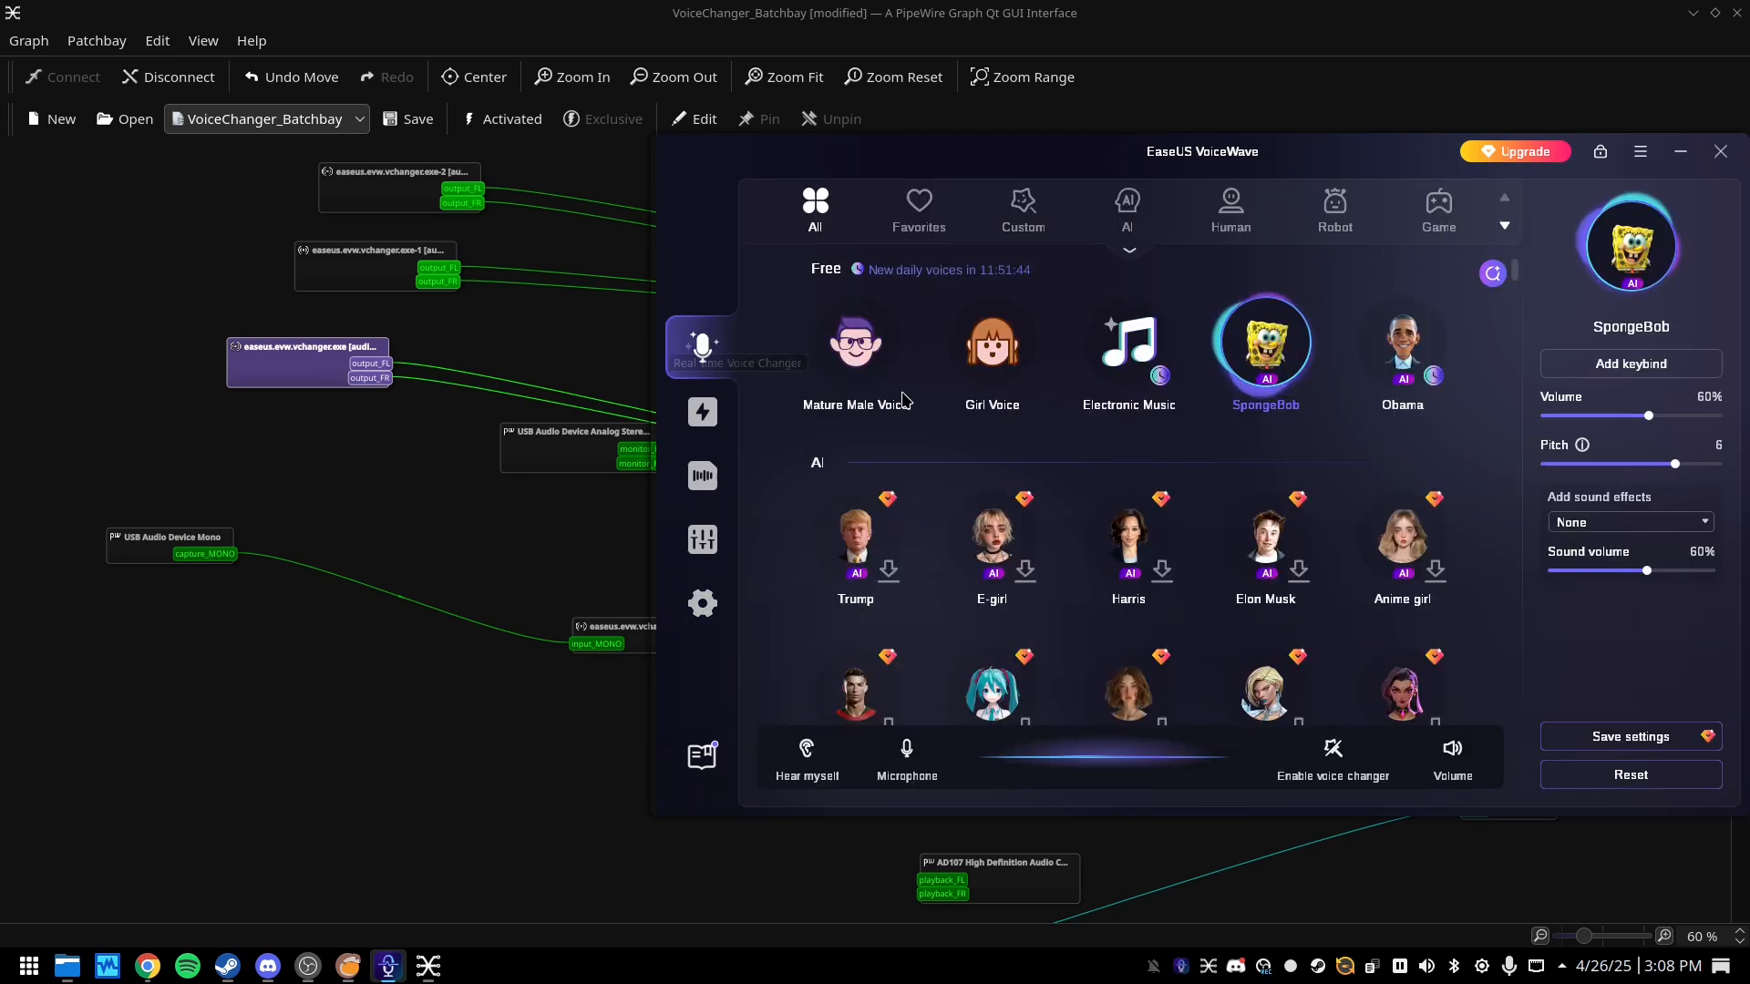